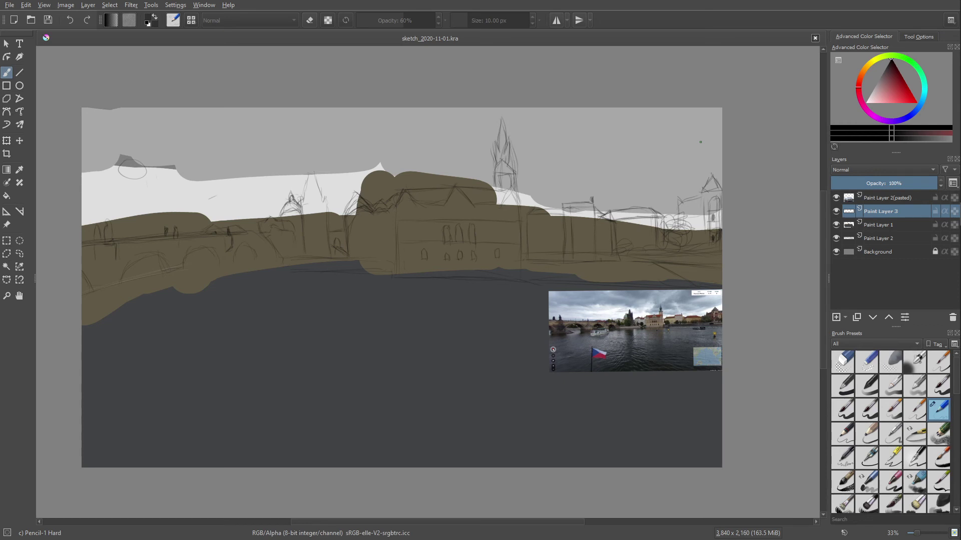
- Compare with Paint Layer 3 hidden, then firm up the left bridge arches in pencil
click(836, 212)
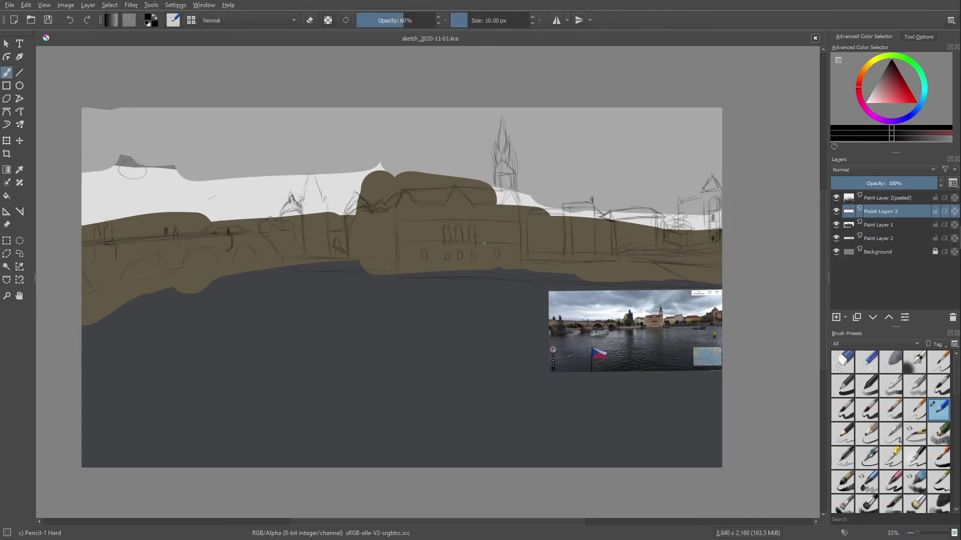
mouse_move(197, 277)
mouse_down()
mouse_move(303, 192)
mouse_move(285, 178)
mouse_up()
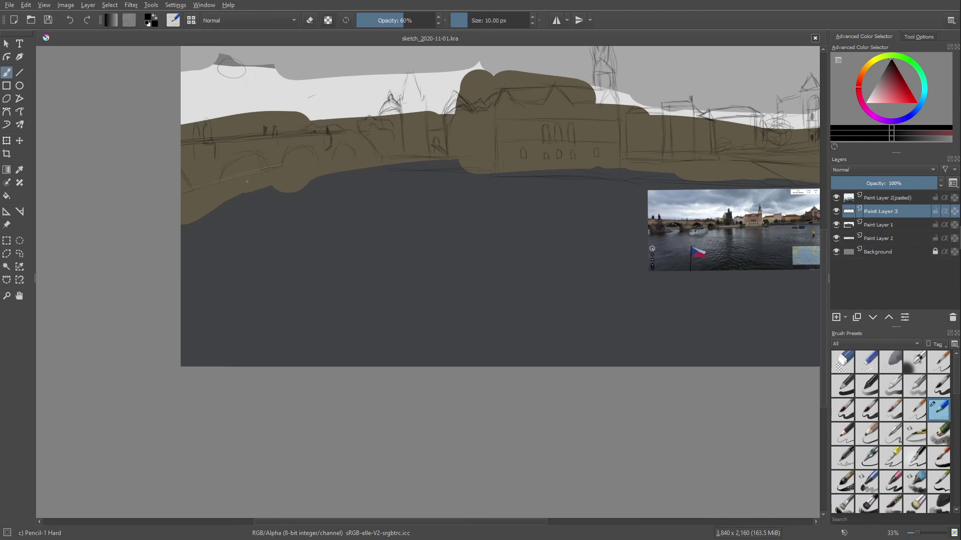
right_click(259, 193)
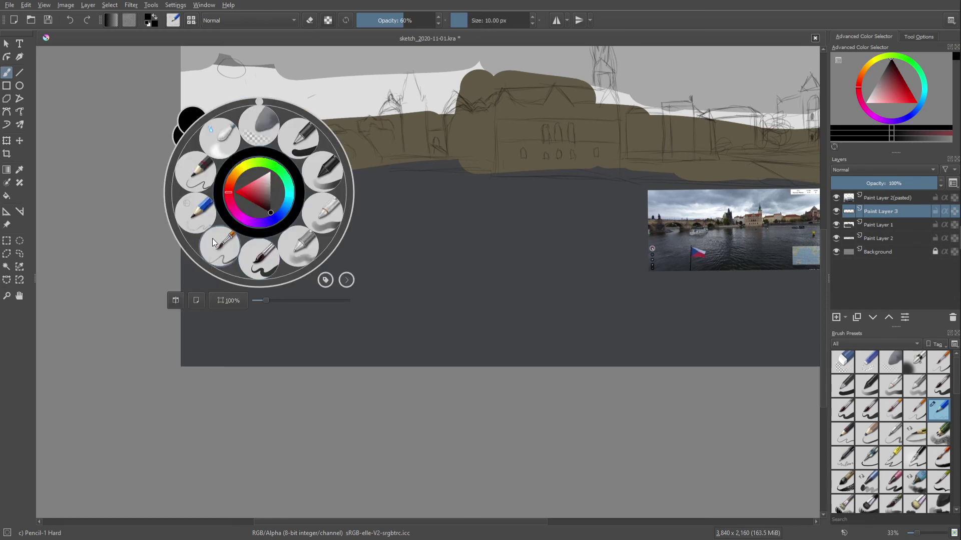
click(197, 214)
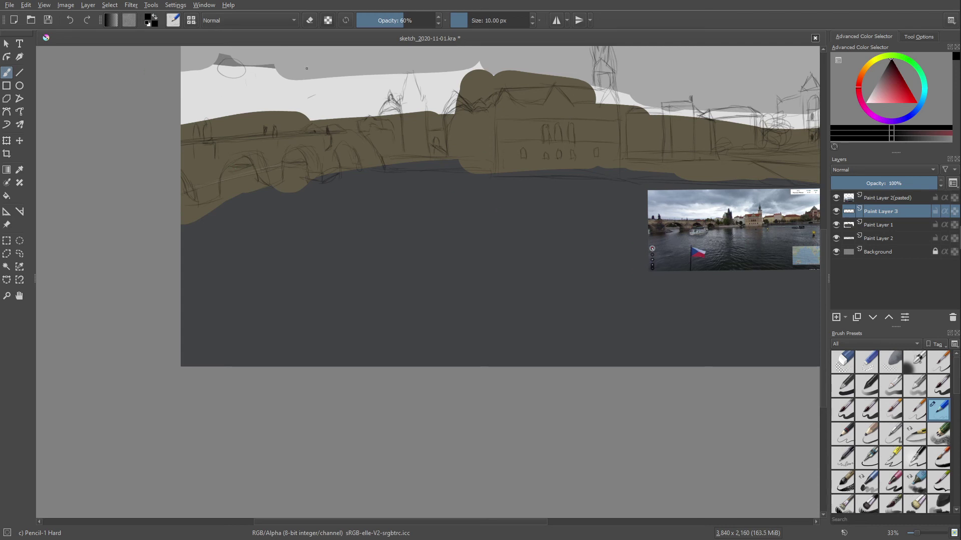
mouse_move(492, 194)
mouse_down()
mouse_move(395, 243)
mouse_move(409, 254)
mouse_up()
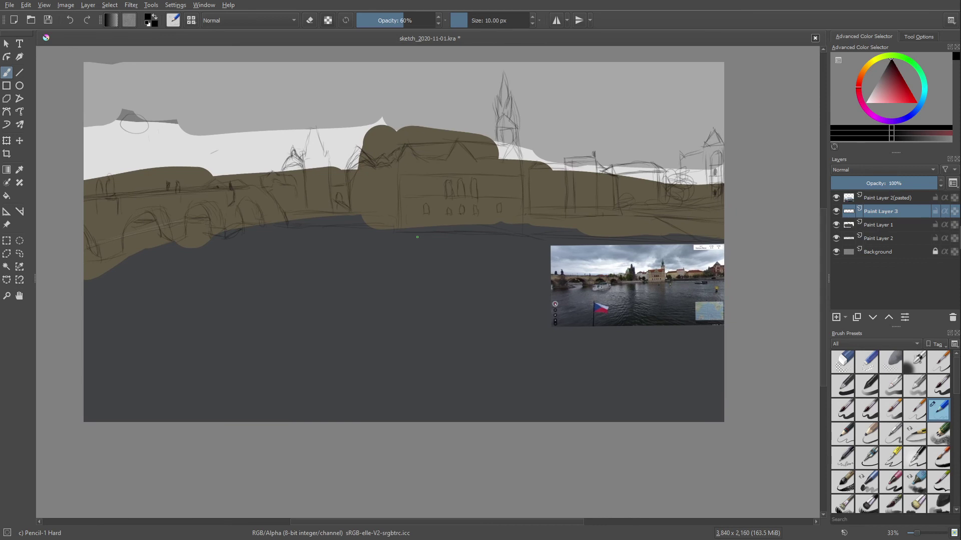
- Add Paint Layer 4 and load a dark green colour with the b) bacicdetail brush
click(835, 317)
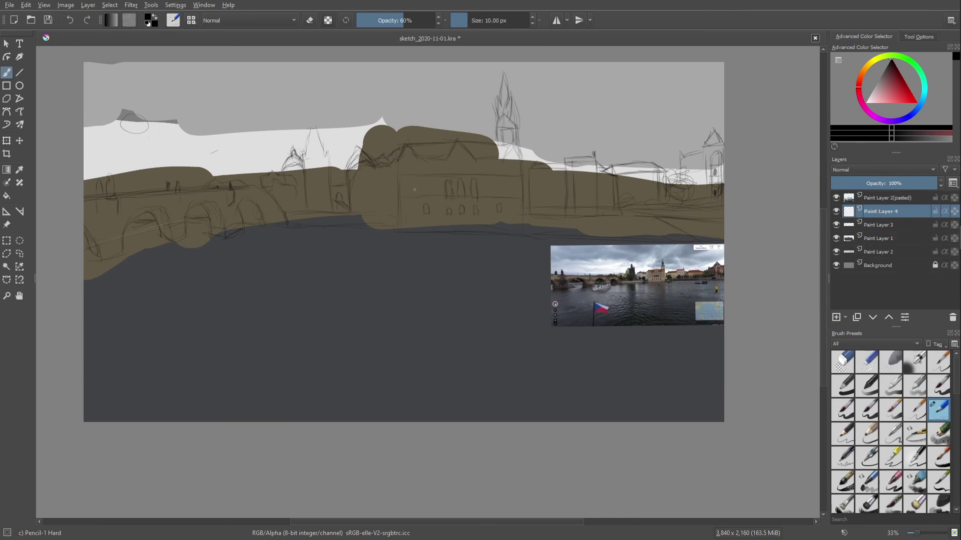
mouse_move(290, 169)
mouse_down()
mouse_move(345, 166)
mouse_move(353, 145)
mouse_up()
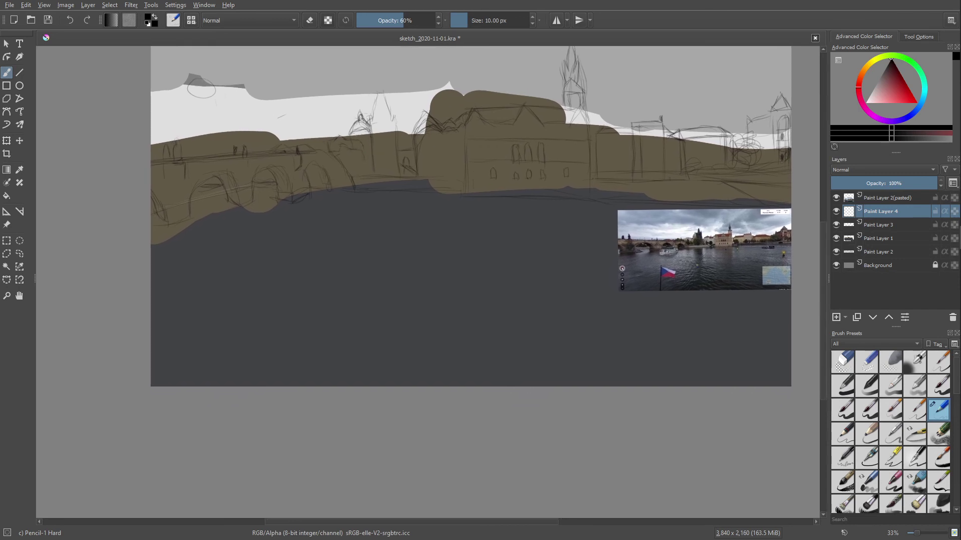
right_click(309, 239)
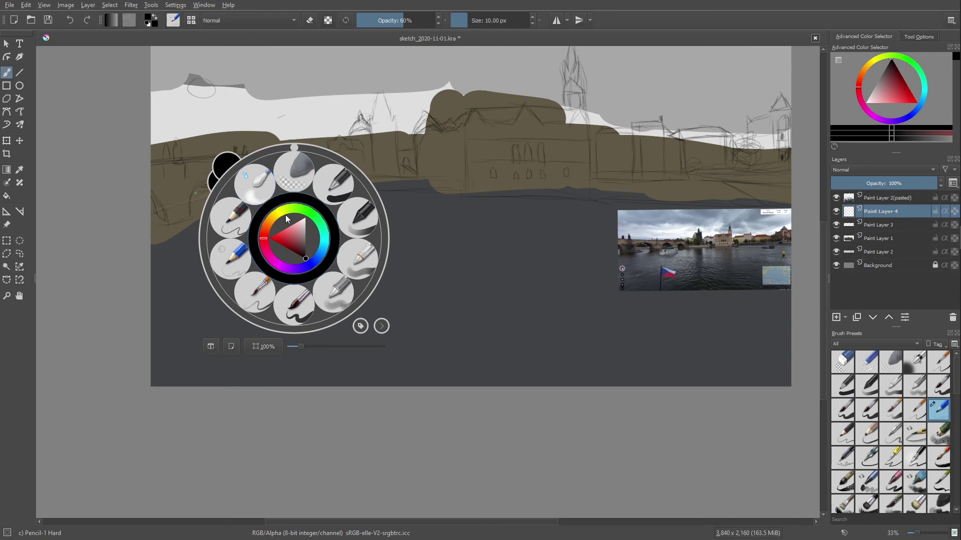
drag(283, 216, 283, 227)
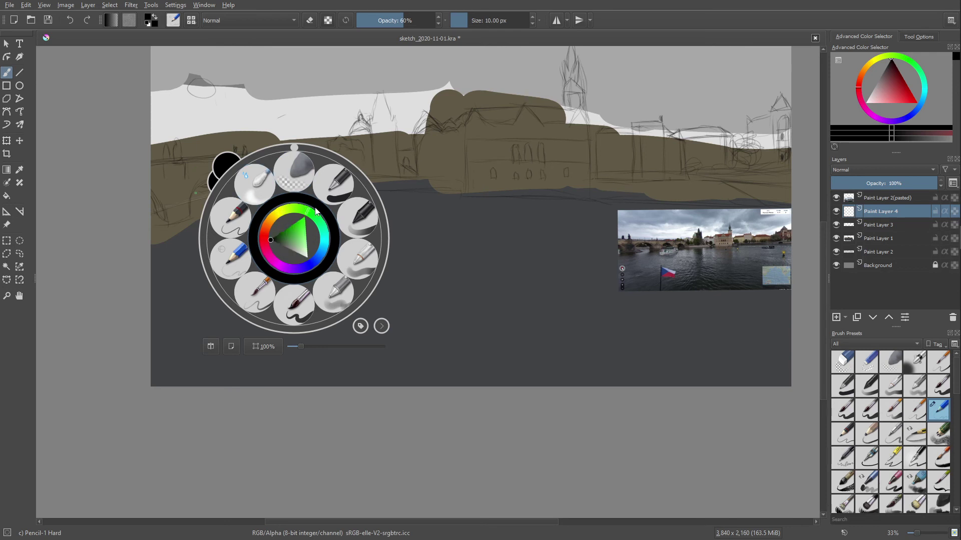
click(278, 222)
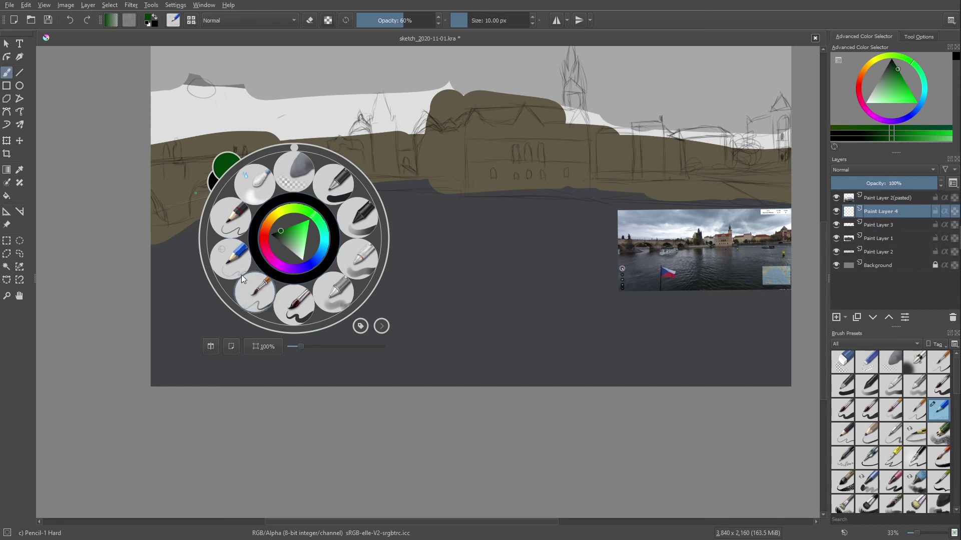
click(253, 287)
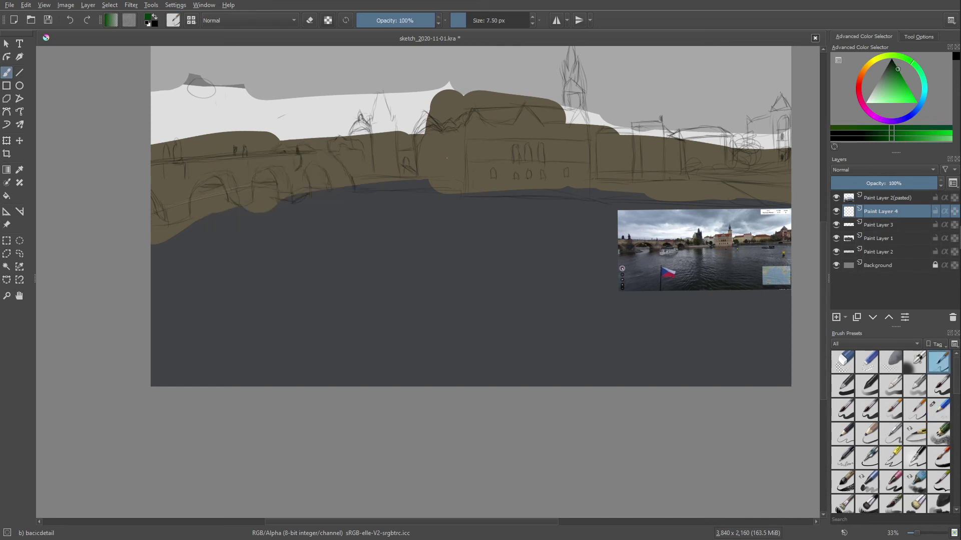
- Mark a small dark green tree beside the central building, darkening the green first
drag(447, 158, 451, 162)
right_click(332, 211)
drag(317, 203, 311, 200)
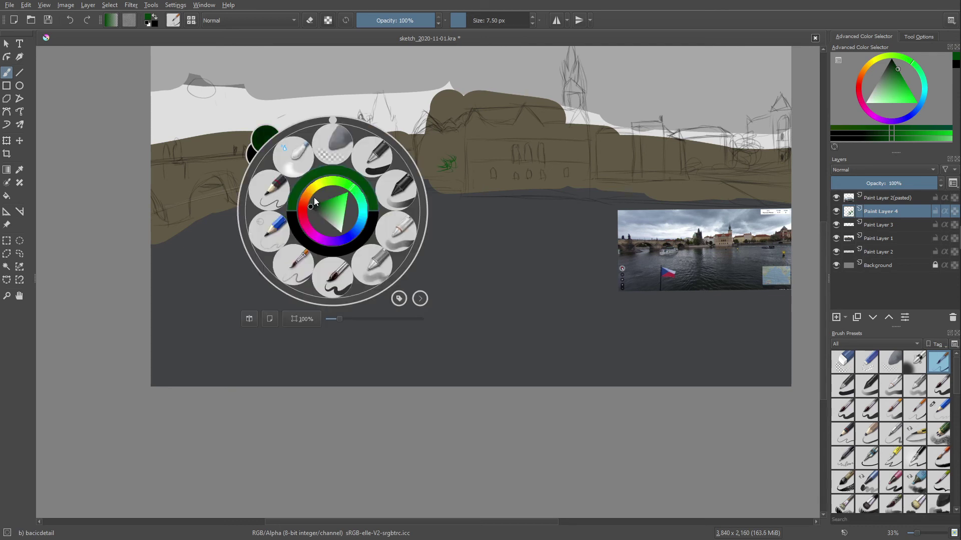
click(448, 167)
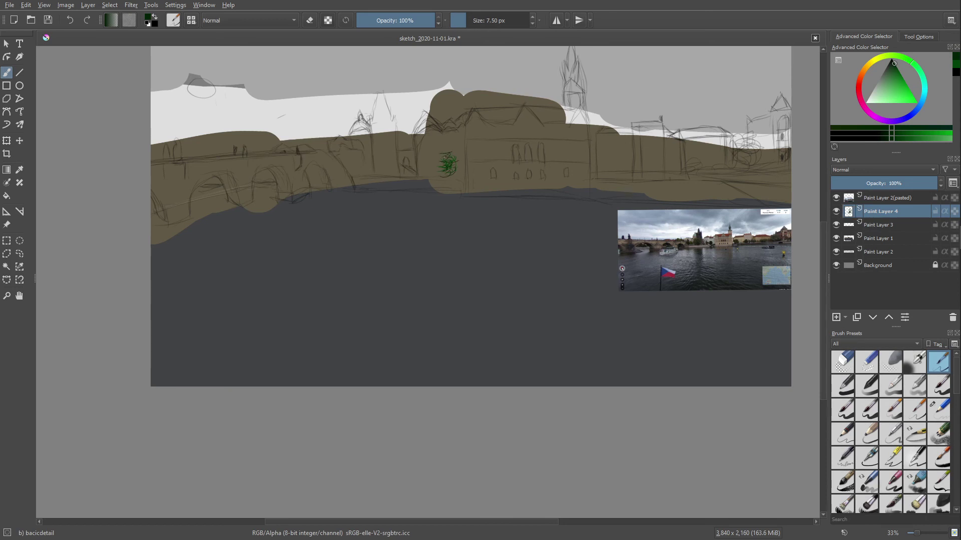
mouse_move(449, 161)
mouse_down()
mouse_move(453, 153)
mouse_move(447, 182)
mouse_up()
- Scribble a fuller dark green tree clump left of the central building
drag(384, 148, 383, 168)
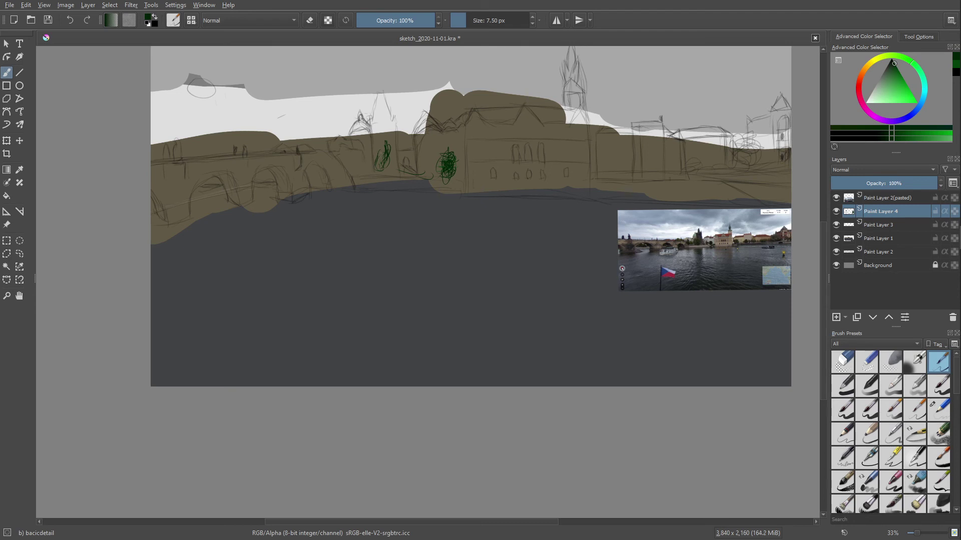
drag(392, 154, 388, 167)
mouse_move(376, 147)
mouse_down()
mouse_move(370, 163)
mouse_move(368, 148)
mouse_up()
drag(371, 155, 365, 165)
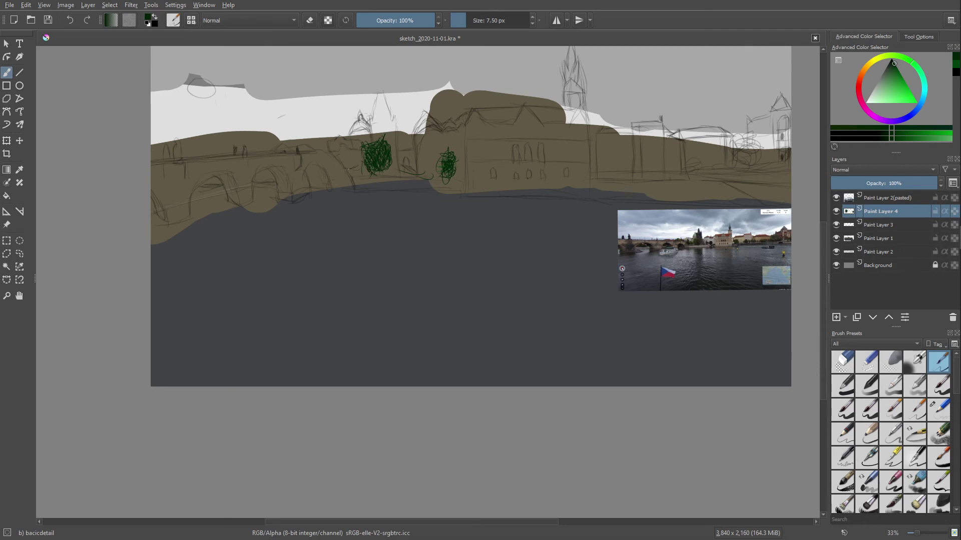
drag(368, 170, 357, 167)
mouse_move(340, 152)
mouse_down()
mouse_move(346, 166)
mouse_move(357, 155)
mouse_move(347, 170)
mouse_move(361, 176)
mouse_up()
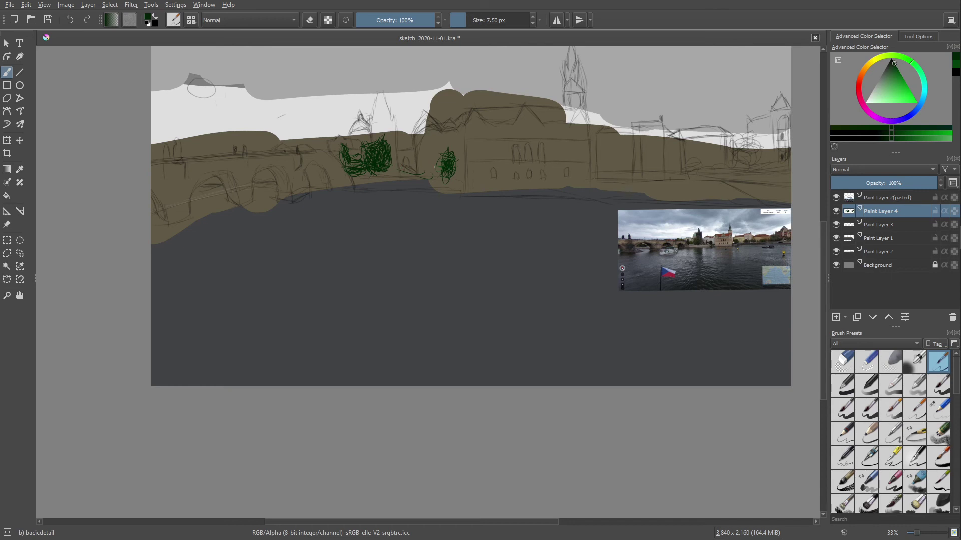
- Scribble a low bush and two small trees just right of the central building
mouse_move(423, 166)
mouse_down()
mouse_move(440, 162)
mouse_move(427, 152)
mouse_move(426, 170)
mouse_up()
mouse_move(591, 159)
mouse_down()
mouse_move(609, 150)
mouse_move(606, 177)
mouse_move(594, 174)
mouse_move(611, 170)
mouse_move(609, 148)
mouse_move(599, 149)
mouse_up()
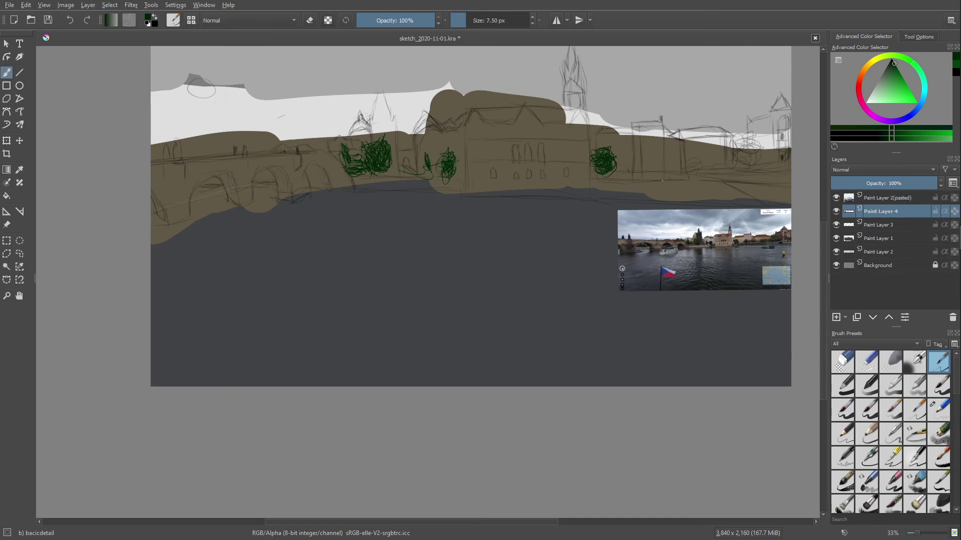
mouse_move(633, 162)
mouse_down()
mouse_move(635, 179)
mouse_move(640, 154)
mouse_up()
drag(592, 152, 588, 170)
- Scribble trees toward the bank's right end, including a large far-right tree
mouse_move(709, 159)
mouse_down()
mouse_move(725, 155)
mouse_move(700, 164)
mouse_move(731, 160)
mouse_up()
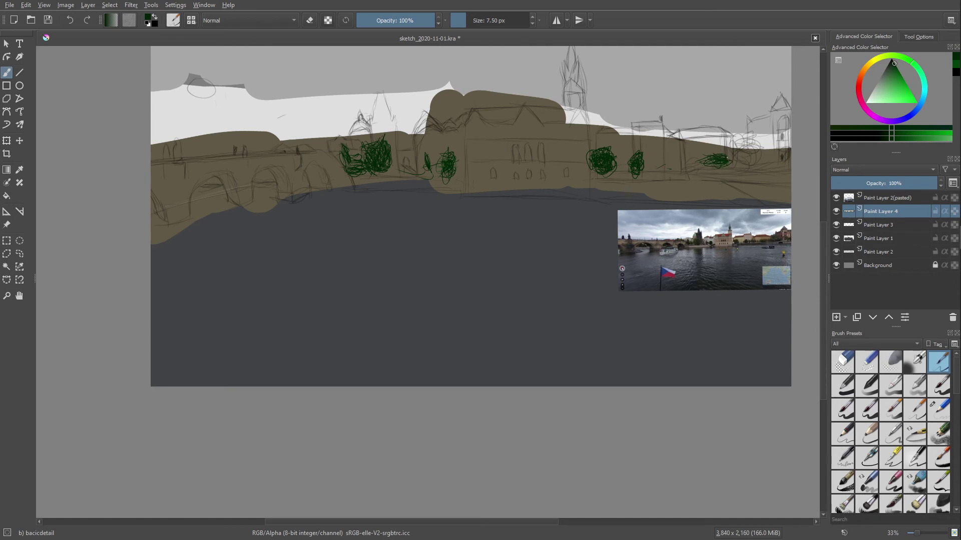
mouse_move(745, 161)
mouse_down()
mouse_move(746, 143)
mouse_move(729, 152)
mouse_move(754, 135)
mouse_move(757, 153)
mouse_move(729, 150)
mouse_move(744, 139)
mouse_move(732, 151)
mouse_move(749, 173)
mouse_up()
mouse_move(750, 136)
mouse_down()
mouse_move(757, 162)
mouse_move(729, 146)
mouse_move(747, 129)
mouse_move(755, 150)
mouse_up()
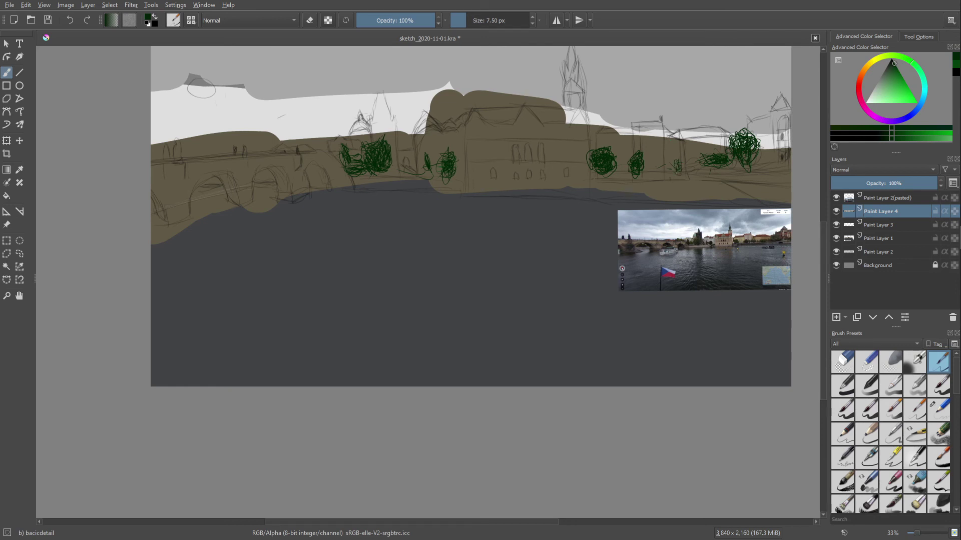
drag(676, 158, 670, 167)
drag(654, 169, 663, 168)
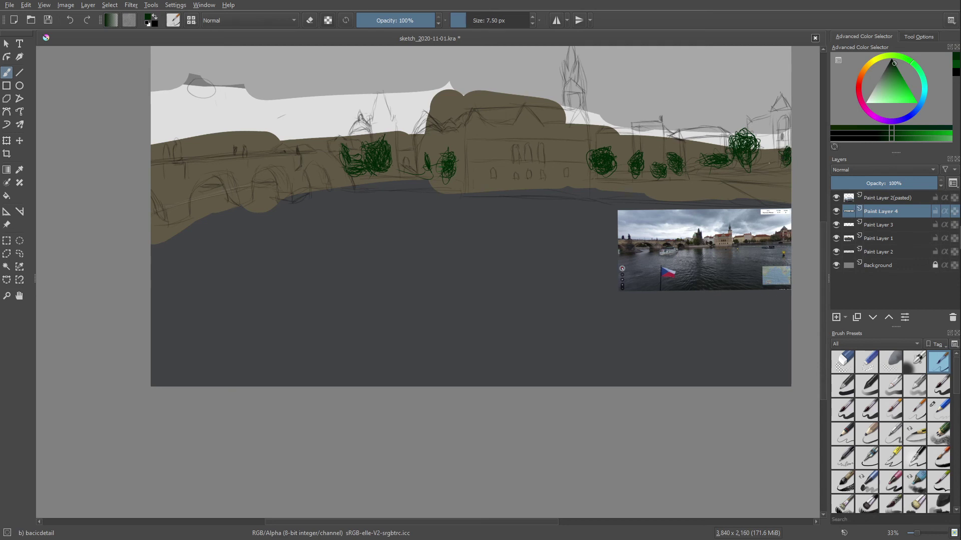
drag(755, 142, 767, 156)
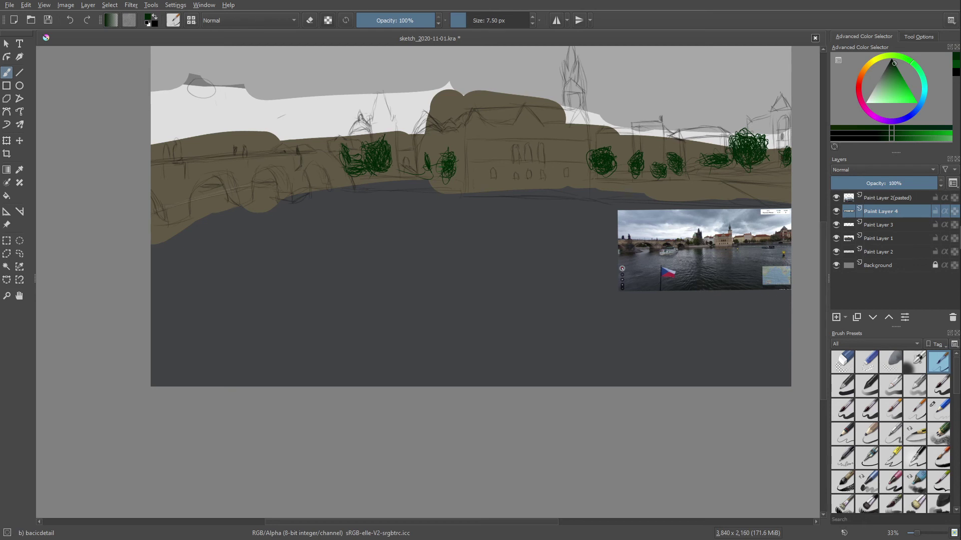
- Darken the large right tree's top and paint dark green foliage under a bridge arch
drag(744, 137, 757, 131)
drag(256, 181, 312, 179)
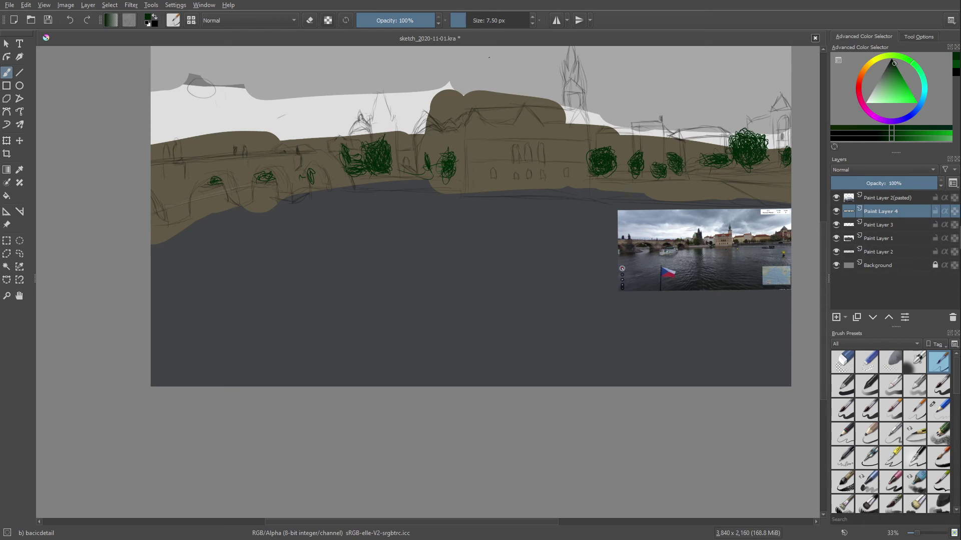
mouse_move(411, 272)
mouse_down()
mouse_move(361, 268)
mouse_move(347, 283)
mouse_move(381, 292)
mouse_up()
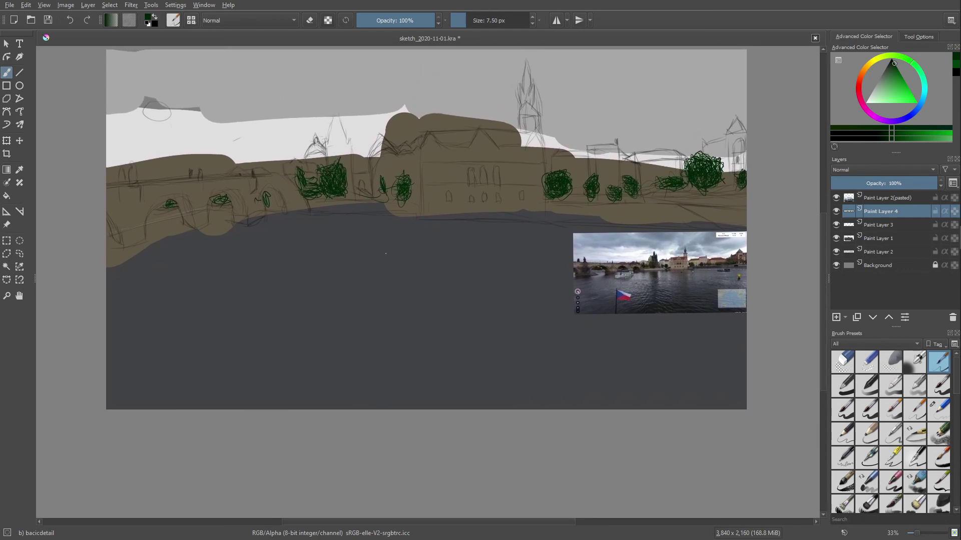
mouse_move(382, 244)
mouse_down()
mouse_move(422, 249)
mouse_move(365, 234)
mouse_move(325, 245)
mouse_move(314, 265)
mouse_up()
drag(637, 194, 655, 189)
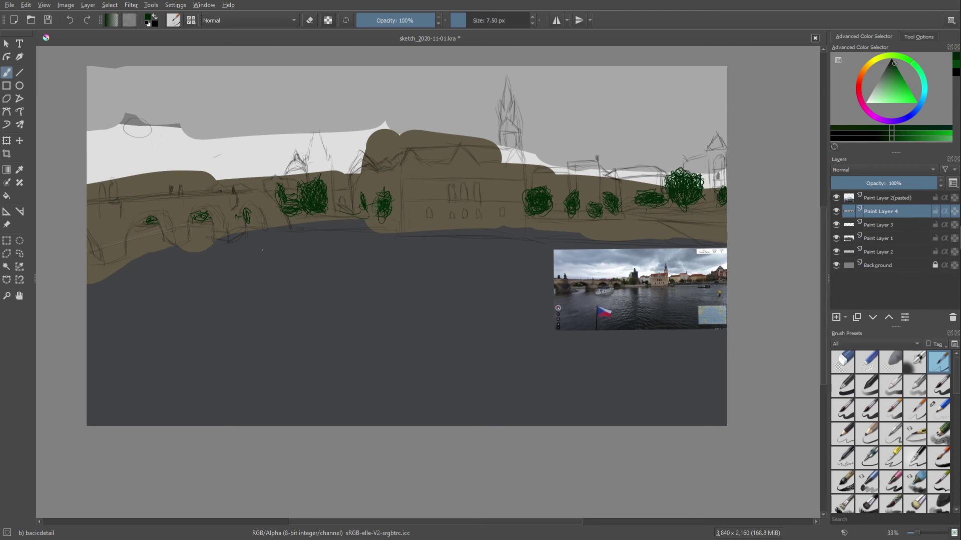
- With the k) Blender Blur preset, blur the tree scribbles under the bridge and centre
right_click(270, 253)
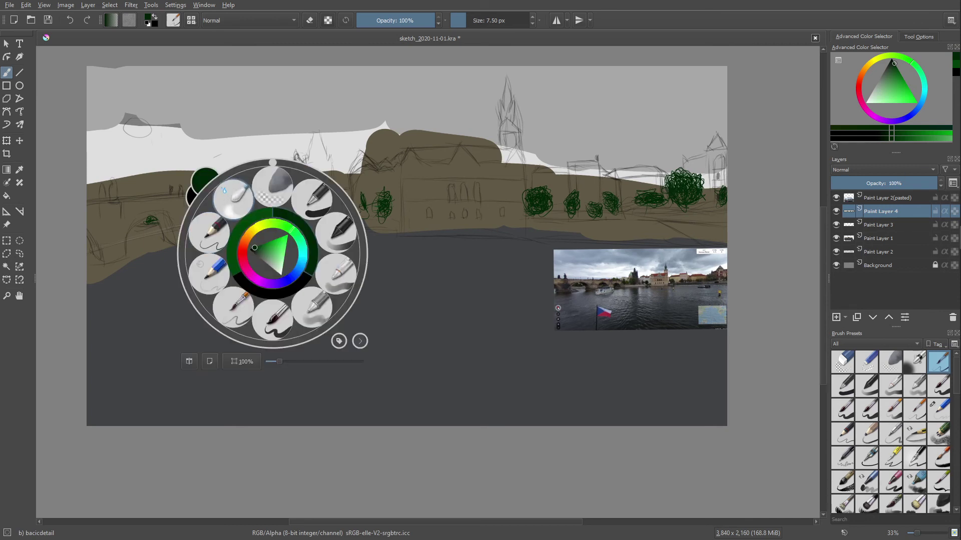
click(205, 225)
mouse_move(201, 216)
mouse_down()
mouse_move(251, 218)
mouse_move(285, 205)
mouse_move(280, 190)
mouse_move(282, 208)
mouse_move(299, 198)
mouse_move(306, 208)
mouse_move(322, 178)
mouse_move(319, 211)
mouse_move(310, 191)
mouse_up()
mouse_move(366, 206)
mouse_down()
mouse_move(381, 197)
mouse_move(385, 207)
mouse_move(362, 202)
mouse_move(377, 202)
mouse_up()
mouse_move(533, 202)
mouse_down()
mouse_move(533, 191)
mouse_move(546, 196)
mouse_move(526, 210)
mouse_move(570, 200)
mouse_move(599, 218)
mouse_move(591, 208)
mouse_move(608, 199)
mouse_move(614, 210)
mouse_up()
- Blur the right bush and the far-left green scribble into soft foliage blobs
mouse_move(661, 191)
mouse_down()
mouse_move(639, 200)
mouse_move(643, 193)
mouse_move(657, 195)
mouse_move(643, 205)
mouse_move(674, 202)
mouse_move(671, 176)
mouse_move(693, 179)
mouse_move(685, 202)
mouse_up()
mouse_move(678, 182)
mouse_down()
mouse_move(682, 200)
mouse_move(706, 192)
mouse_up()
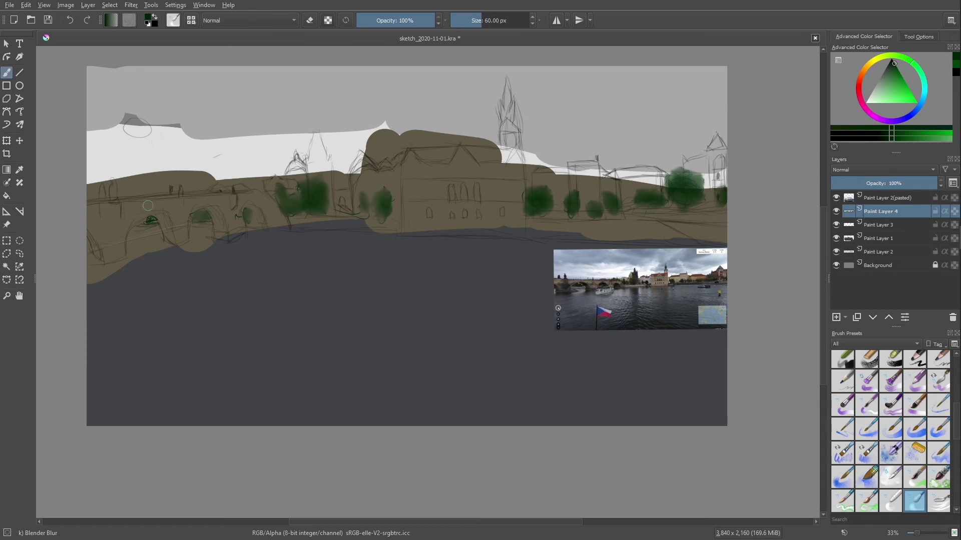
drag(141, 216, 153, 221)
mouse_move(362, 232)
mouse_down()
mouse_move(339, 212)
mouse_move(402, 221)
mouse_move(396, 204)
mouse_up()
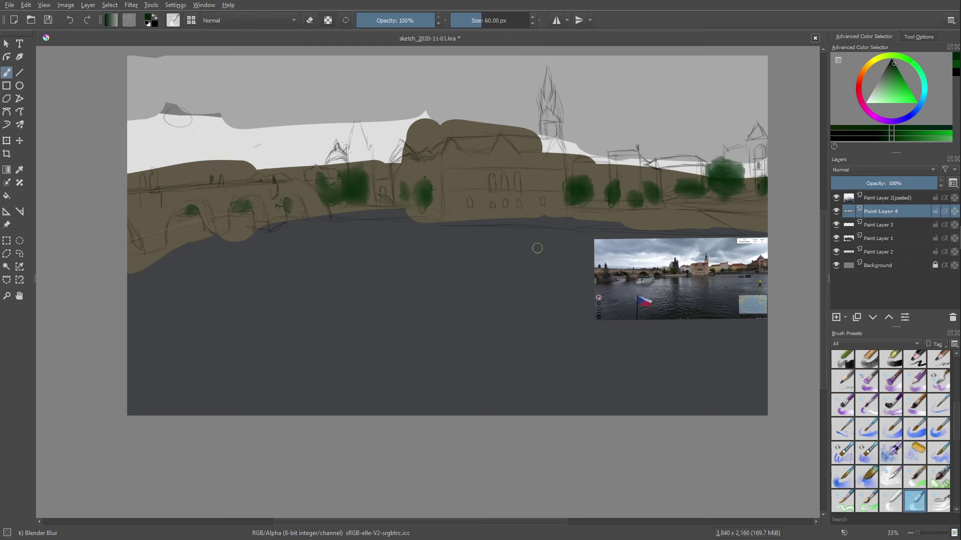
drag(408, 273, 456, 253)
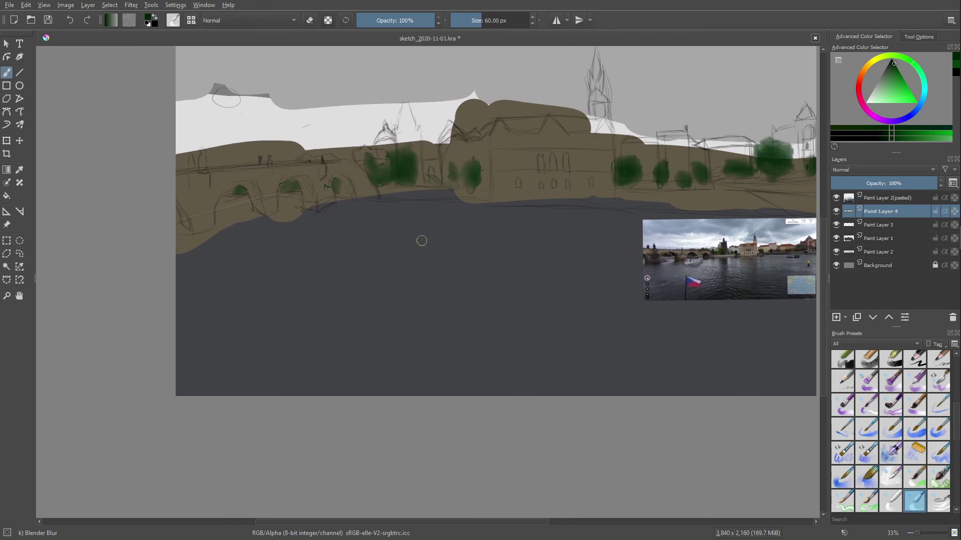
- Enlarge the brush to 84 px, sample a dark purple-grey, and add Paint Layer 5 below Paint Layer 4
right_click(406, 238)
click(276, 138)
mouse_move(722, 245)
mouse_down()
mouse_move(734, 244)
mouse_move(713, 240)
mouse_up()
key(ctrl)
ctrl+click(724, 244)
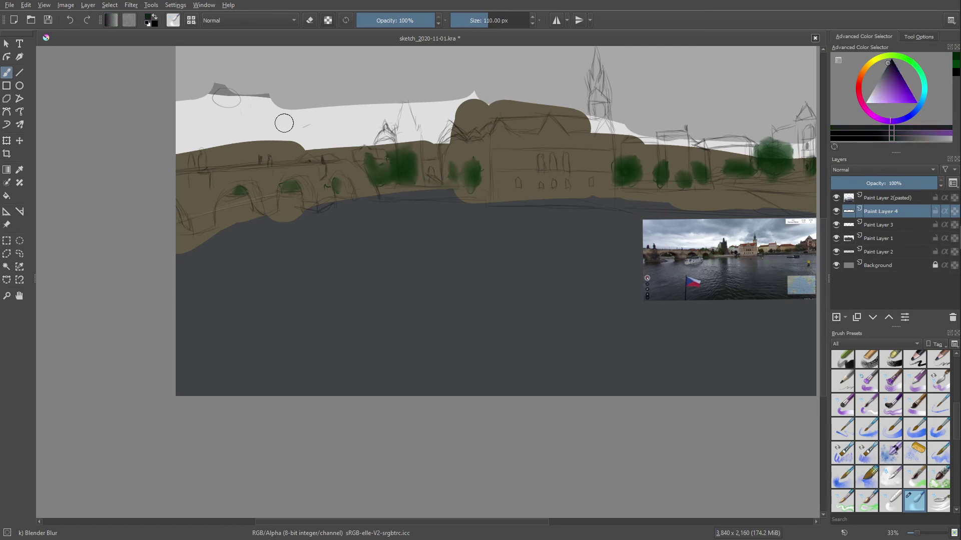
click(835, 318)
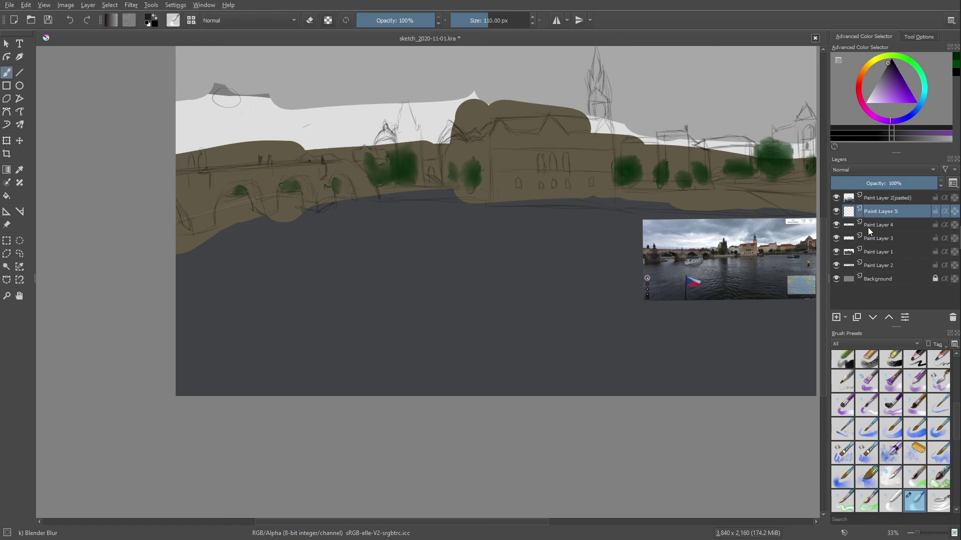
key(ctrl+Page_Down)
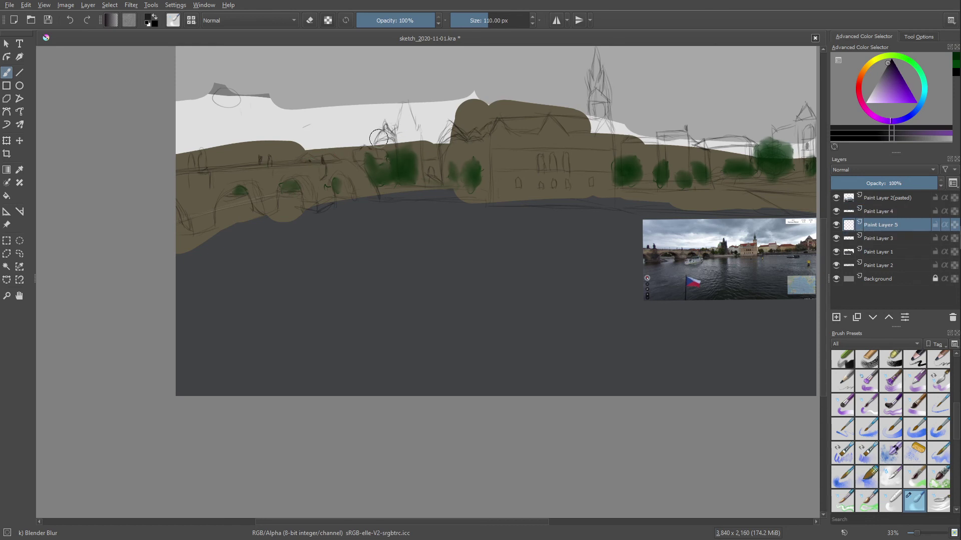
- Load the Basic-5 Size Copy brush preset from the pop-up palette
drag(410, 142, 407, 128)
right_click(380, 125)
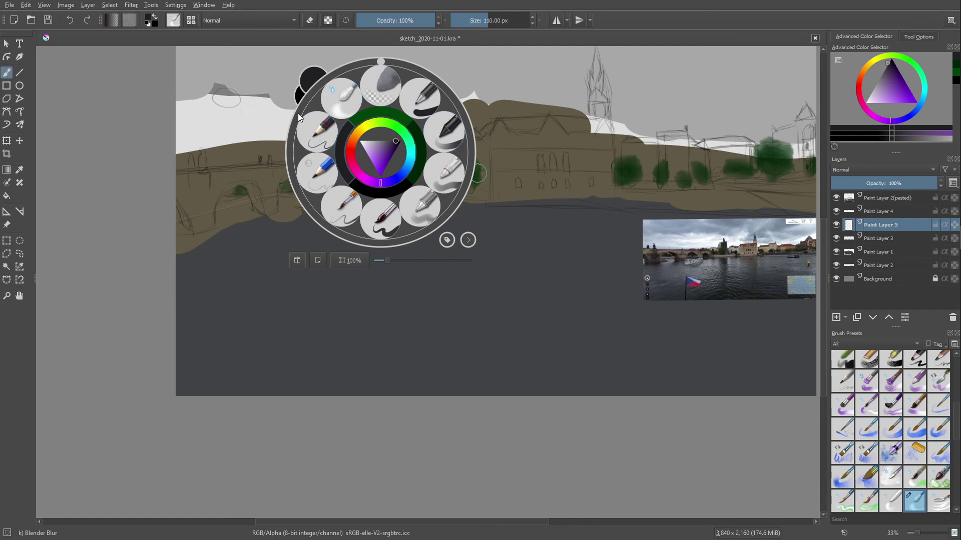
click(273, 148)
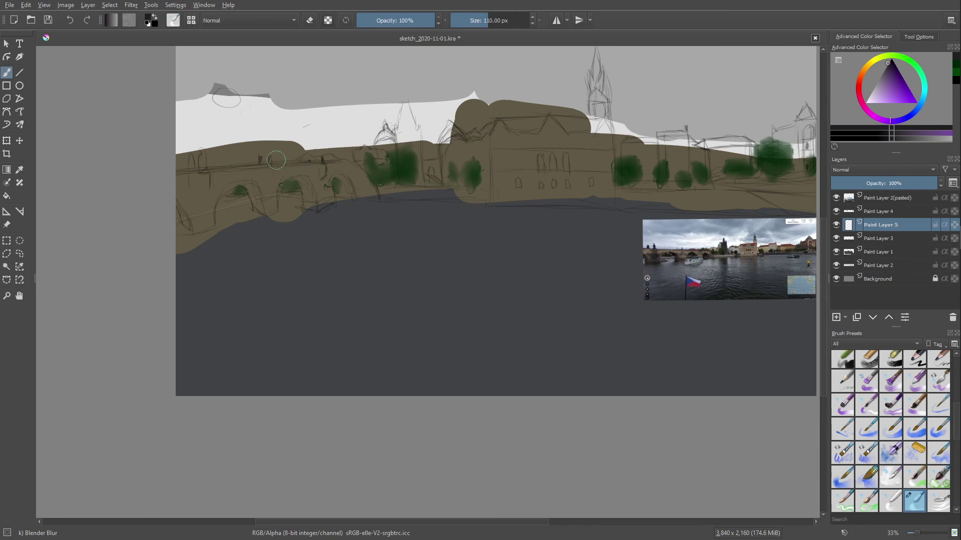
right_click(277, 160)
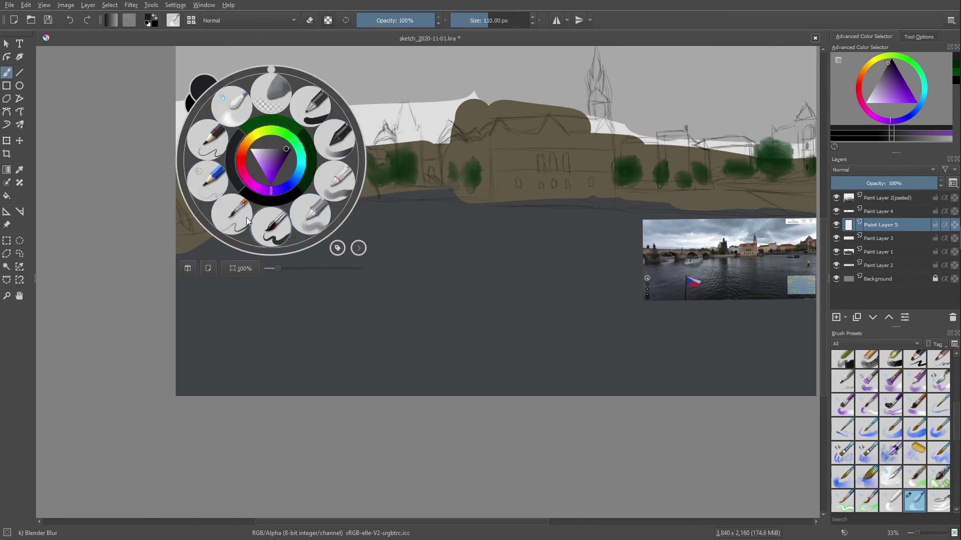
click(260, 208)
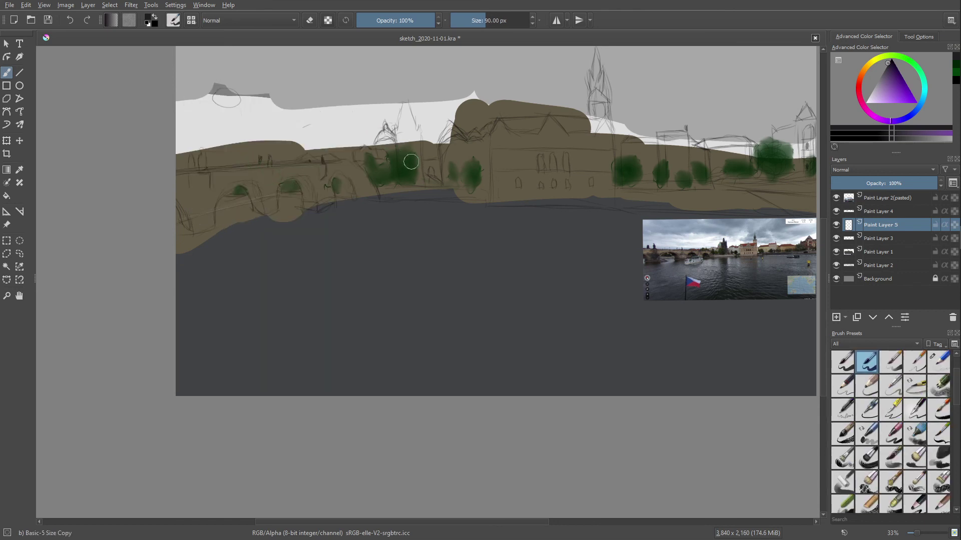
- Start the dark tower stroke and move Paint Layer 5 below Paint Layer 3
drag(414, 149, 415, 168)
click(835, 226)
drag(873, 230, 871, 245)
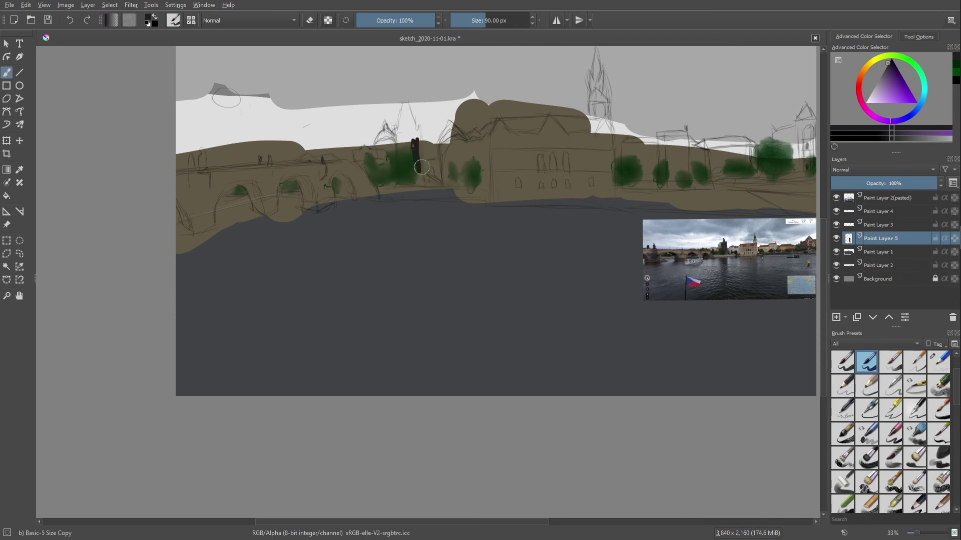
- Widen and fill the dark tower from its base up to the spire
mouse_move(418, 165)
mouse_down()
mouse_move(400, 101)
mouse_move(399, 127)
mouse_move(416, 132)
mouse_move(400, 150)
mouse_up()
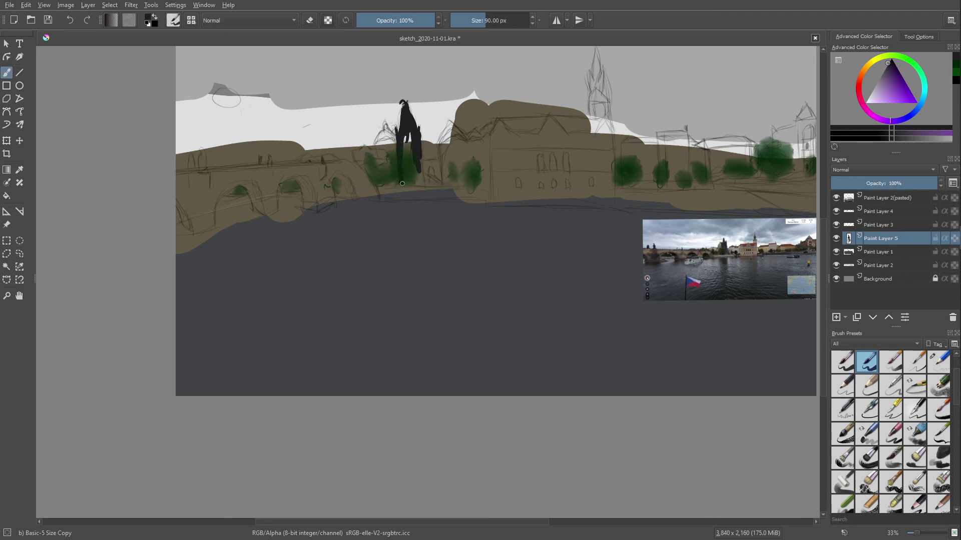
drag(402, 183, 414, 184)
drag(409, 130, 408, 158)
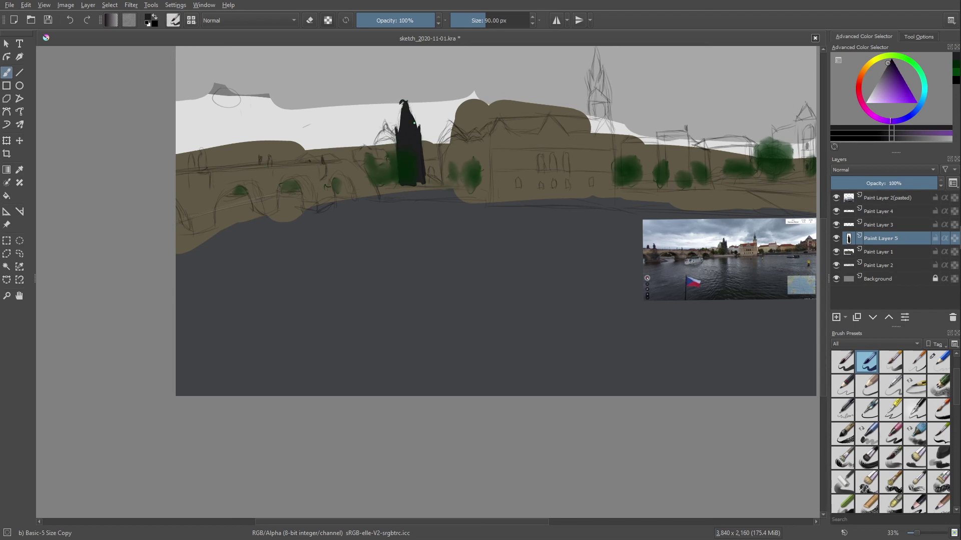
drag(407, 107, 414, 118)
- Choose a golden colour from the pop-up palette's colour triangle
right_click(351, 180)
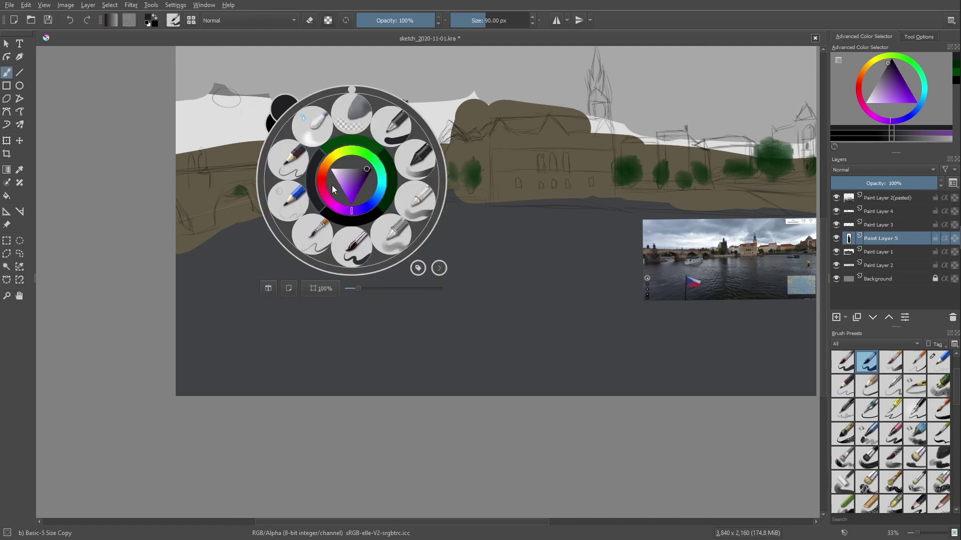
drag(334, 159, 325, 163)
click(344, 179)
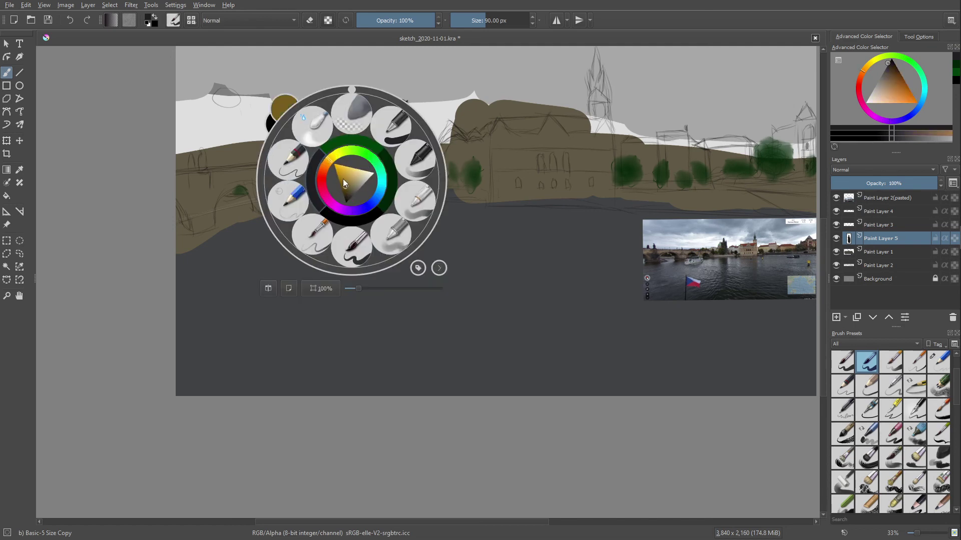
click(239, 93)
- Paint a short golden stroke just left of the dark tower
click(376, 143)
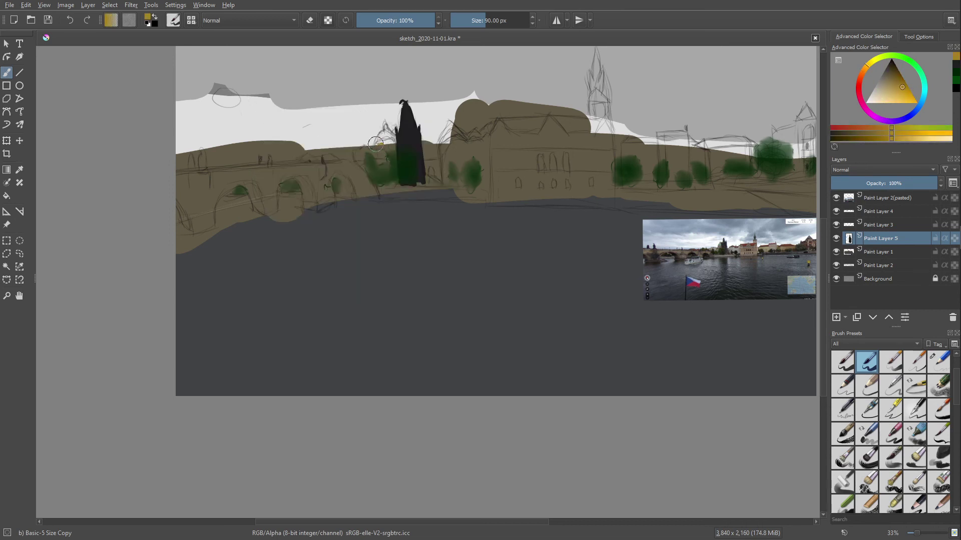
drag(379, 143, 392, 141)
right_click(284, 183)
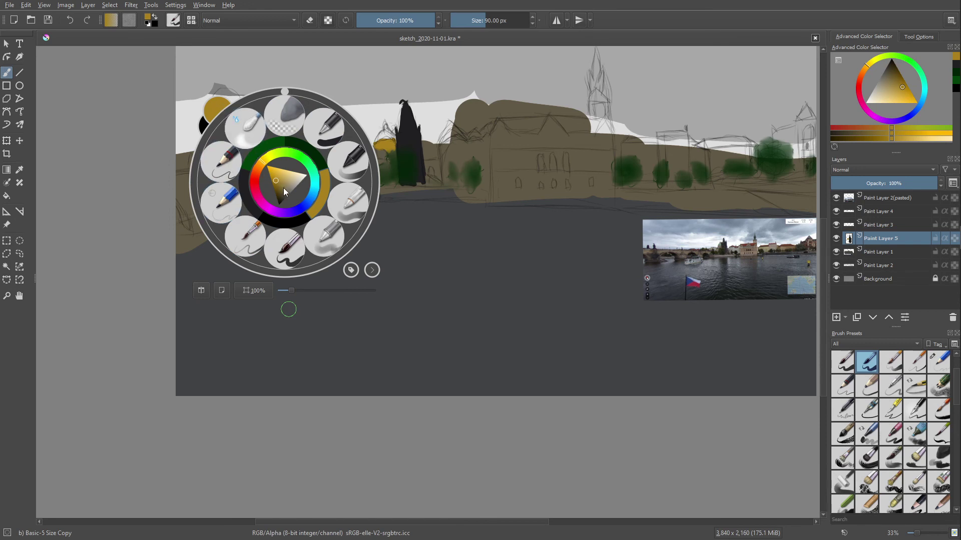
- Pick teal and paint a spire top on the golden patch
drag(300, 166, 319, 181)
click(292, 176)
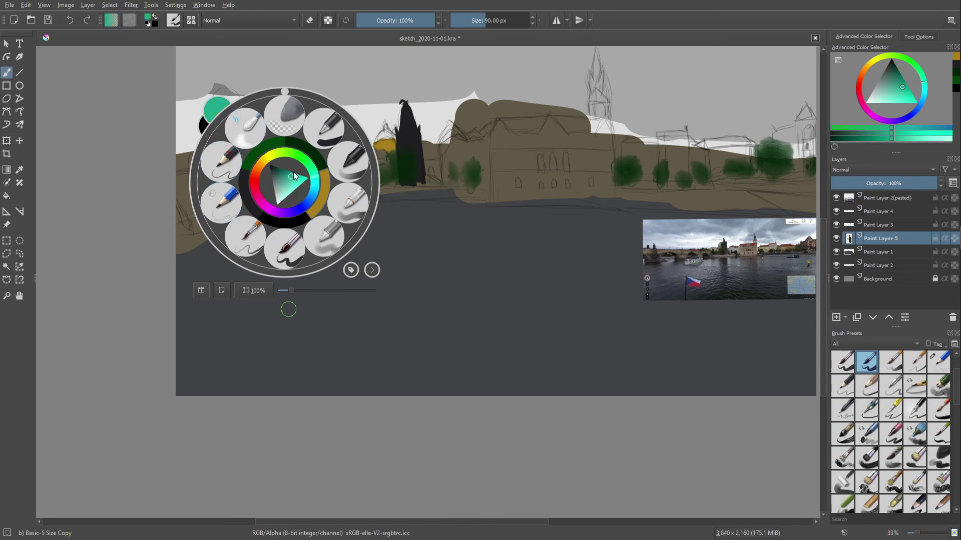
click(288, 309)
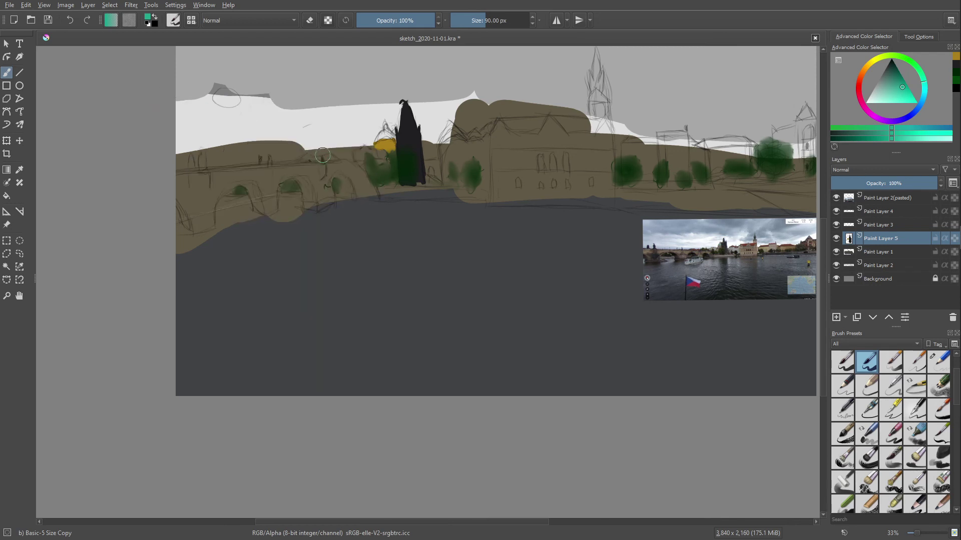
drag(376, 139, 384, 131)
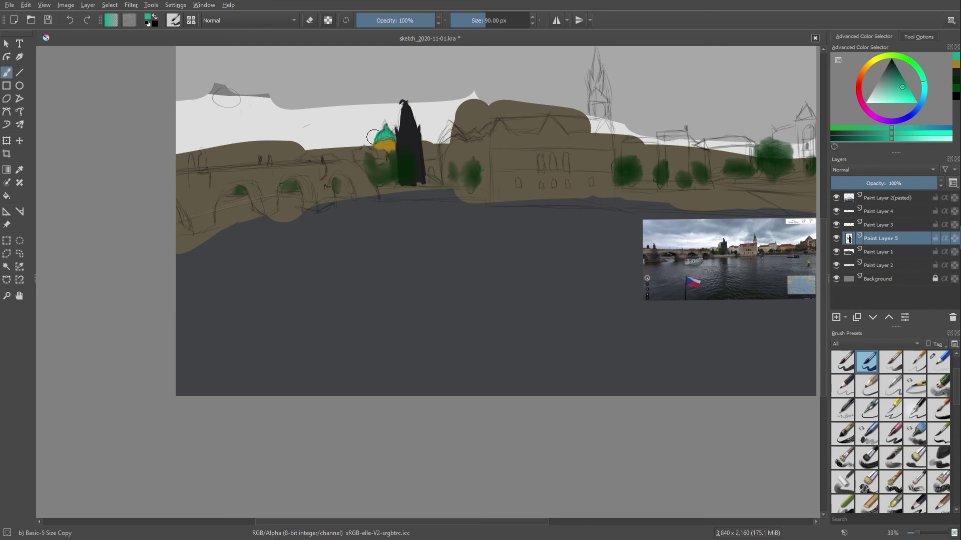
- Switch the paint colour to a pale yellow in the pop-up palette
right_click(284, 189)
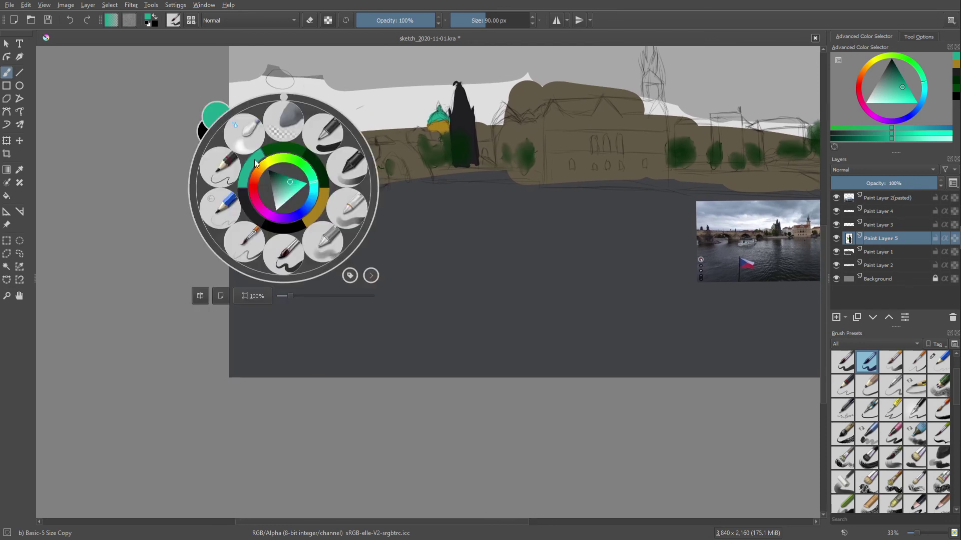
click(267, 161)
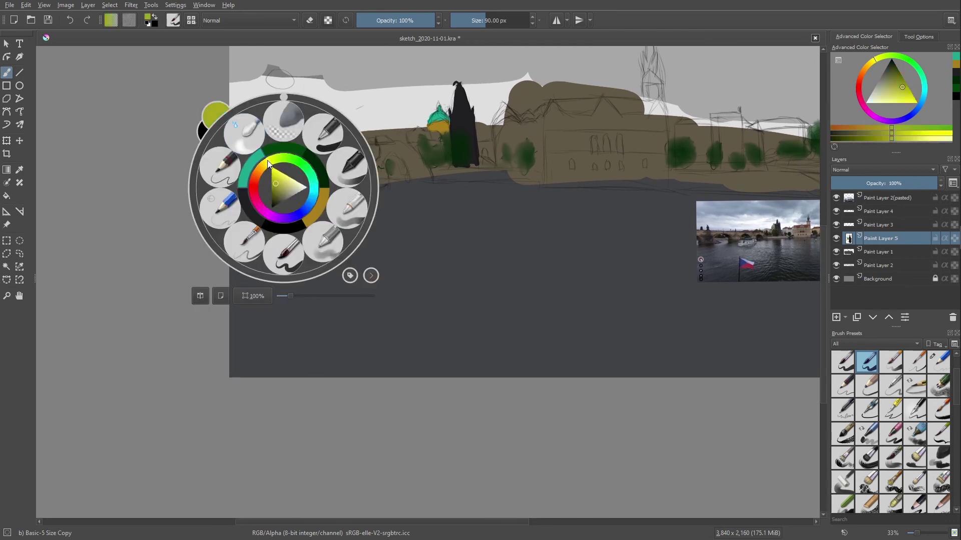
click(289, 184)
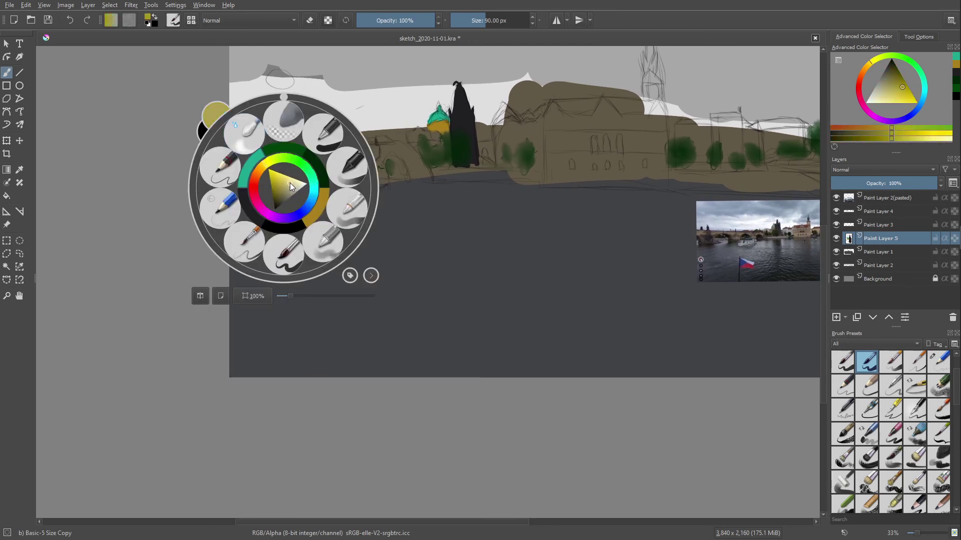
drag(289, 185, 293, 185)
- Paint the pale yellow bridge deck across to a pointed, arched right end
right_click(216, 126)
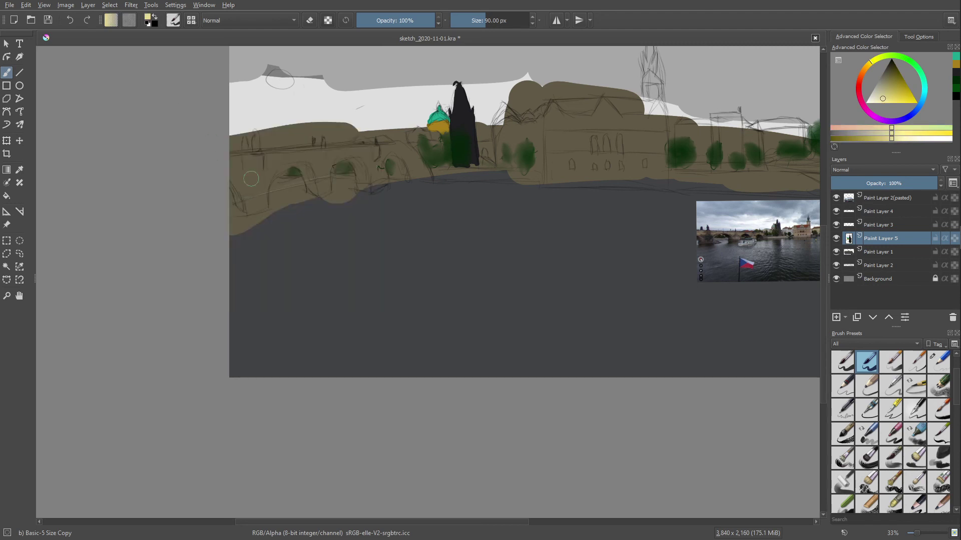
drag(216, 167, 263, 156)
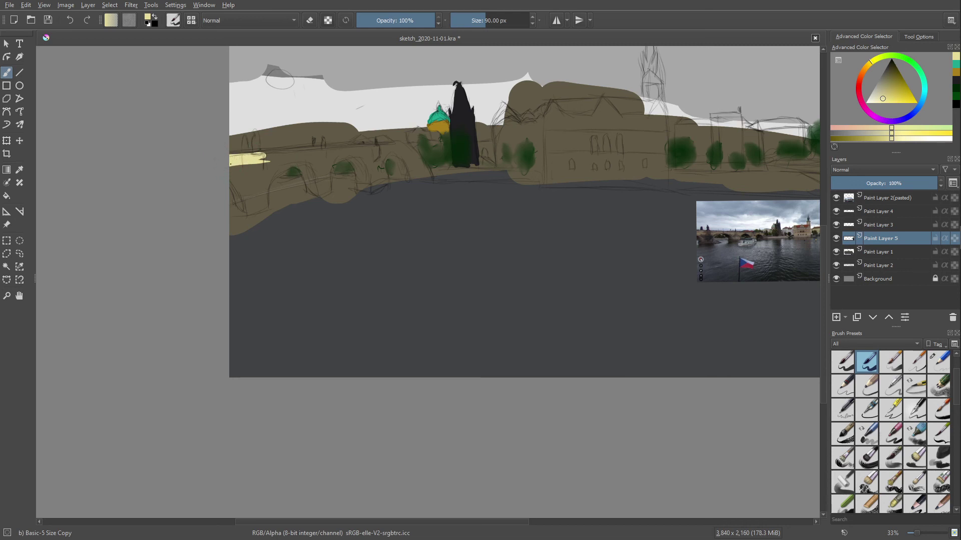
mouse_move(263, 156)
mouse_down()
mouse_move(304, 157)
mouse_move(245, 159)
mouse_move(408, 146)
mouse_up()
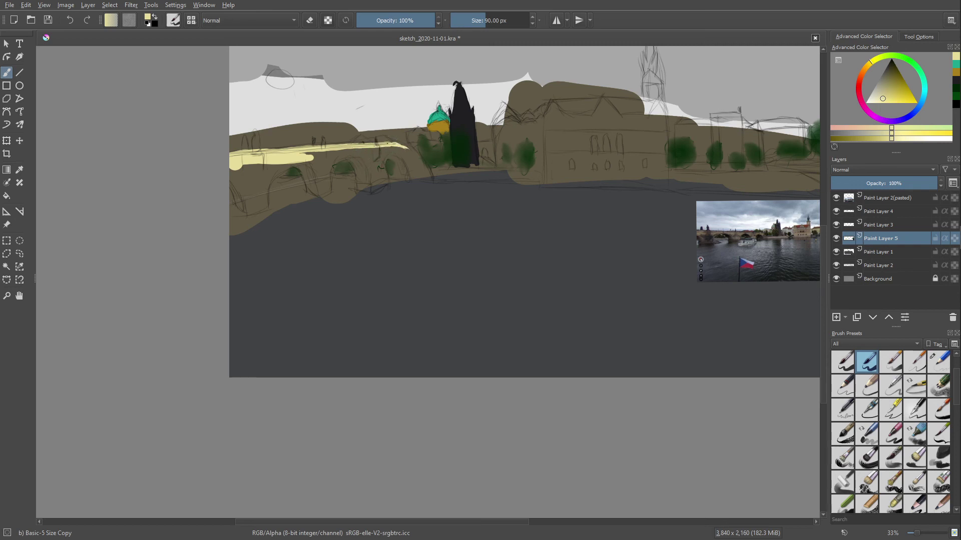
drag(389, 144, 419, 156)
mouse_move(340, 157)
mouse_down()
mouse_move(268, 159)
mouse_move(402, 149)
mouse_up()
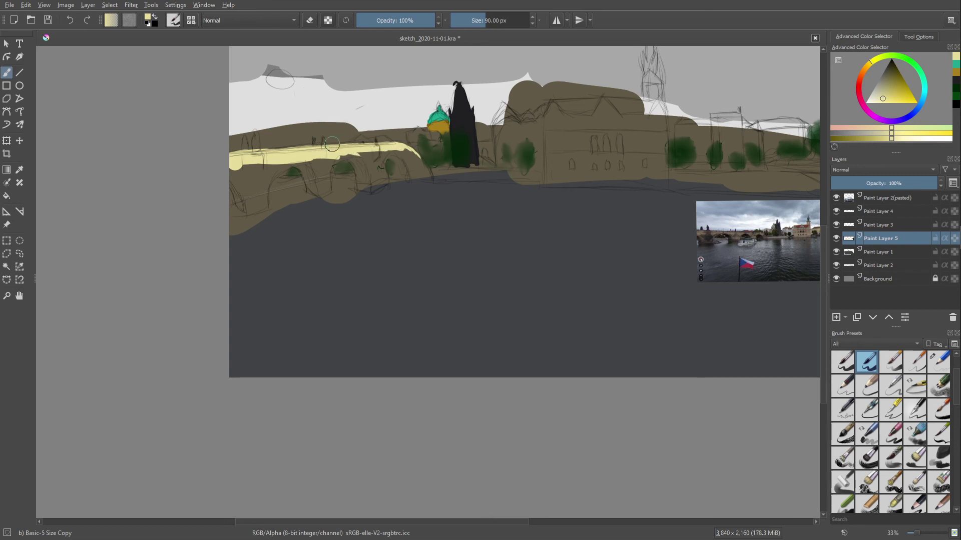
mouse_move(345, 152)
mouse_down()
mouse_move(359, 153)
mouse_move(373, 186)
mouse_up()
mouse_move(352, 152)
mouse_down()
mouse_move(381, 172)
mouse_move(385, 147)
mouse_move(383, 175)
mouse_move(377, 170)
mouse_up()
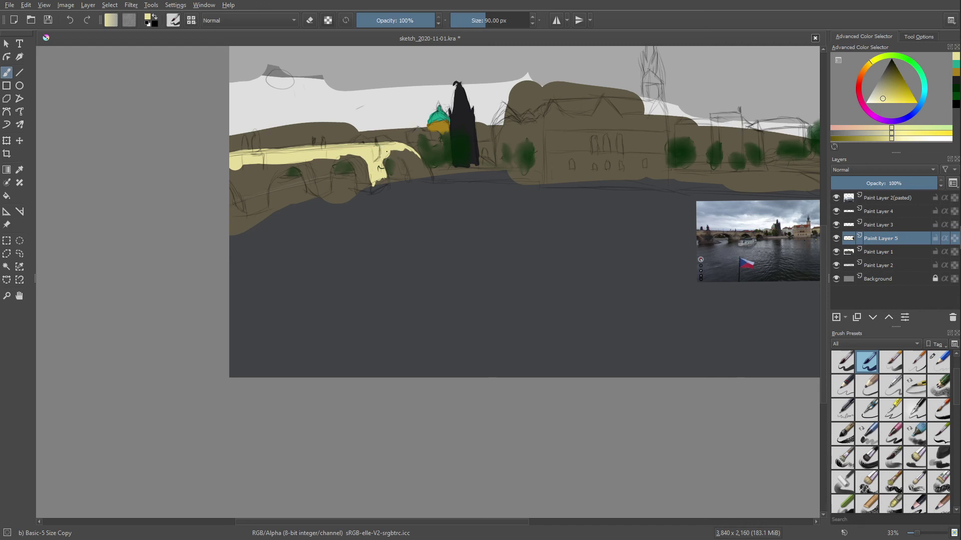
mouse_move(388, 152)
mouse_down()
mouse_move(413, 172)
mouse_move(408, 153)
mouse_move(387, 150)
mouse_move(421, 162)
mouse_up()
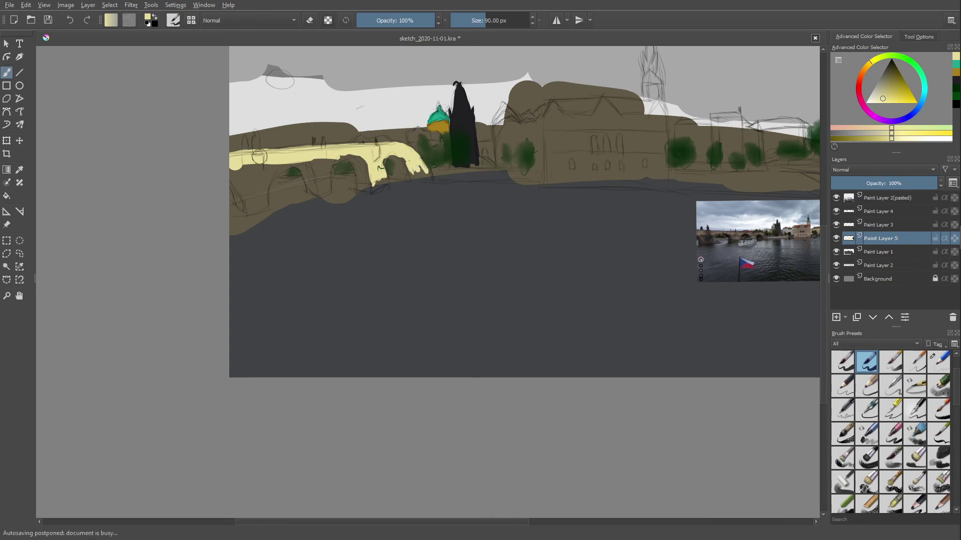
- Paint the middle arch's left side and fill the left and middle piers pale yellow
mouse_move(335, 152)
mouse_down()
mouse_move(328, 186)
mouse_move(322, 178)
mouse_up()
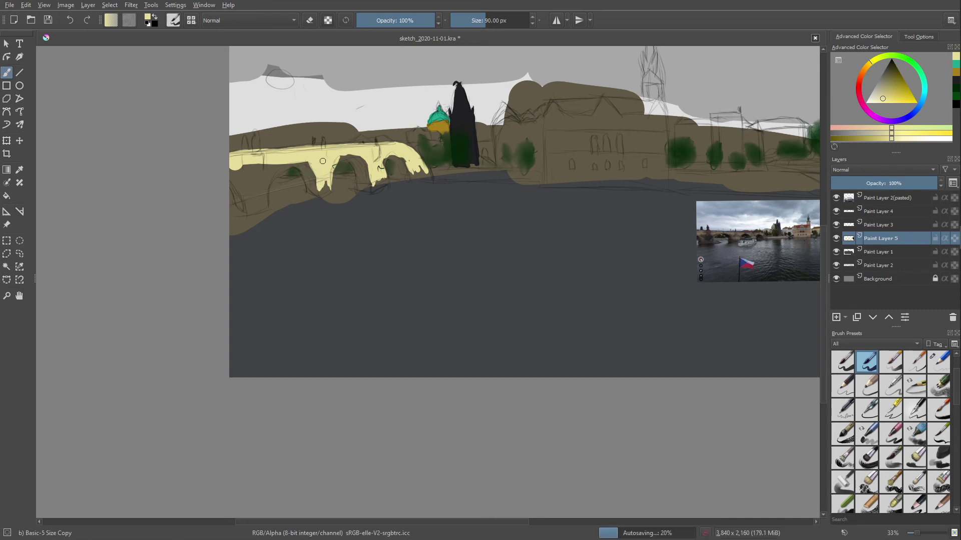
drag(274, 172, 270, 180)
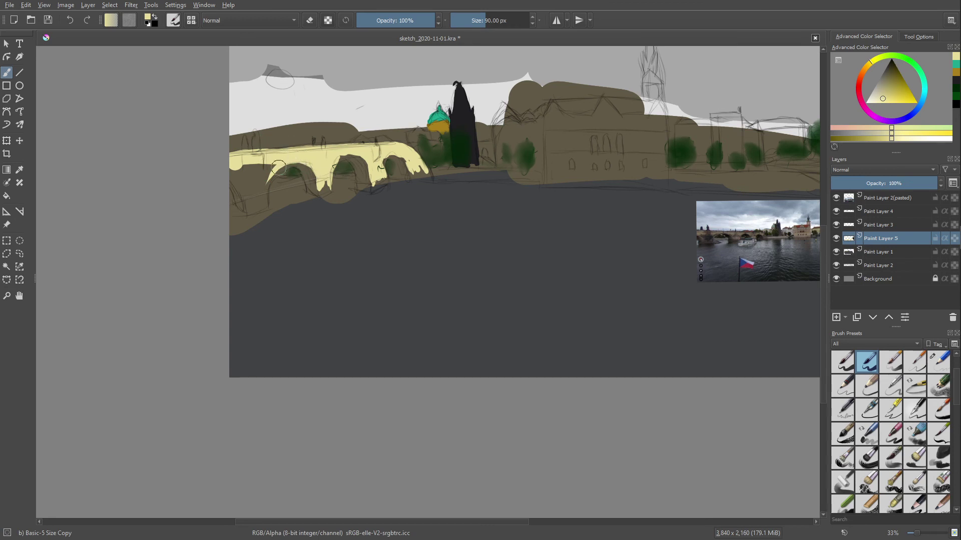
drag(273, 172, 265, 199)
drag(233, 178, 249, 206)
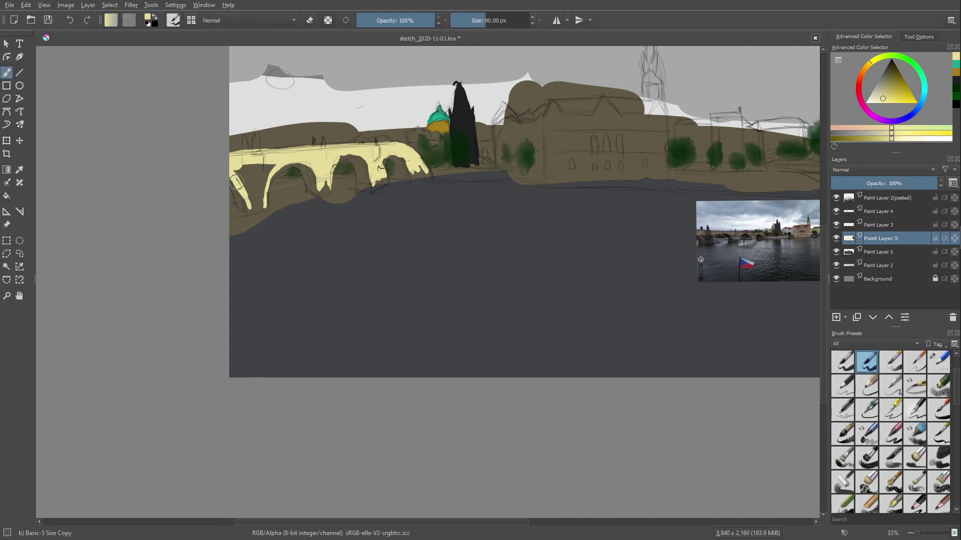
mouse_move(229, 173)
mouse_down()
mouse_move(273, 164)
mouse_move(263, 198)
mouse_move(259, 183)
mouse_move(251, 197)
mouse_up()
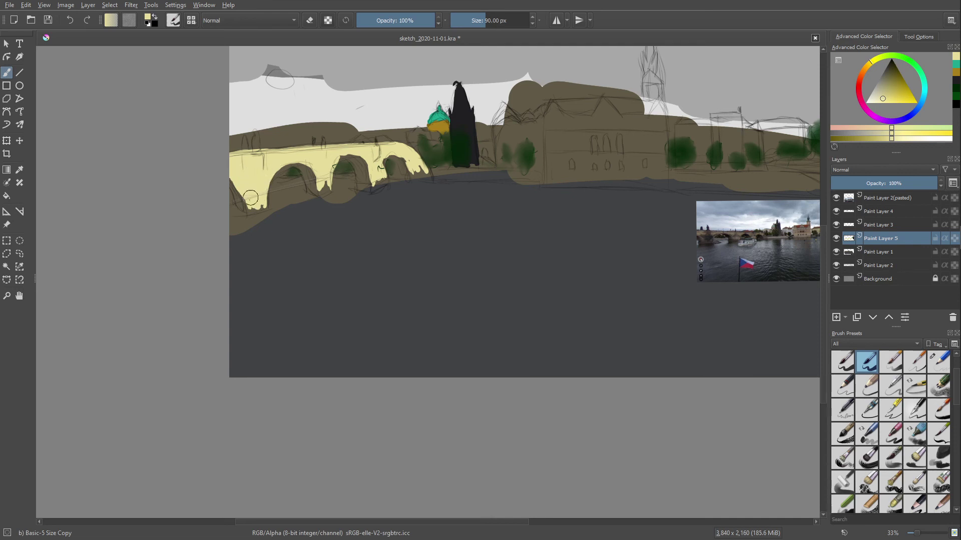
drag(326, 178, 325, 187)
- Pick a darker yellow and shade inside the middle bridge arch
right_click(270, 179)
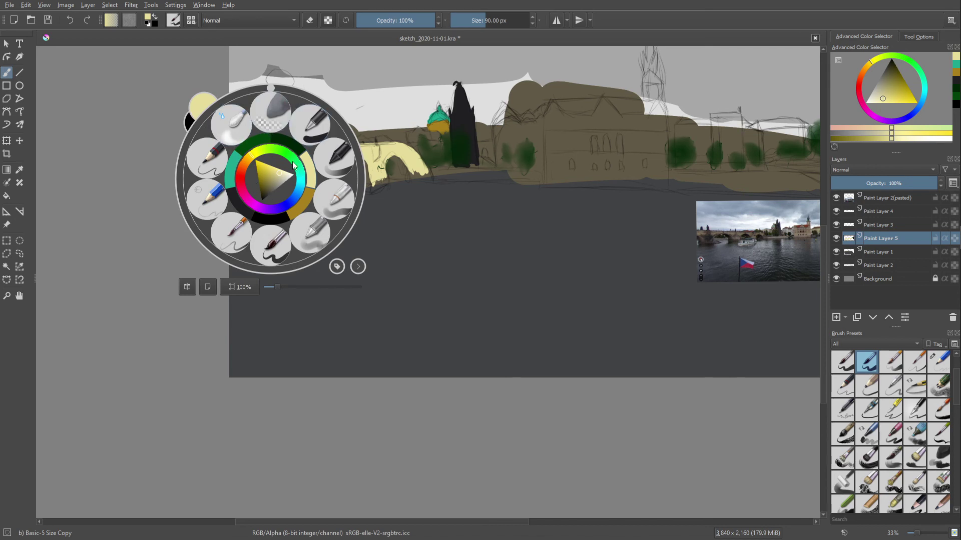
click(275, 179)
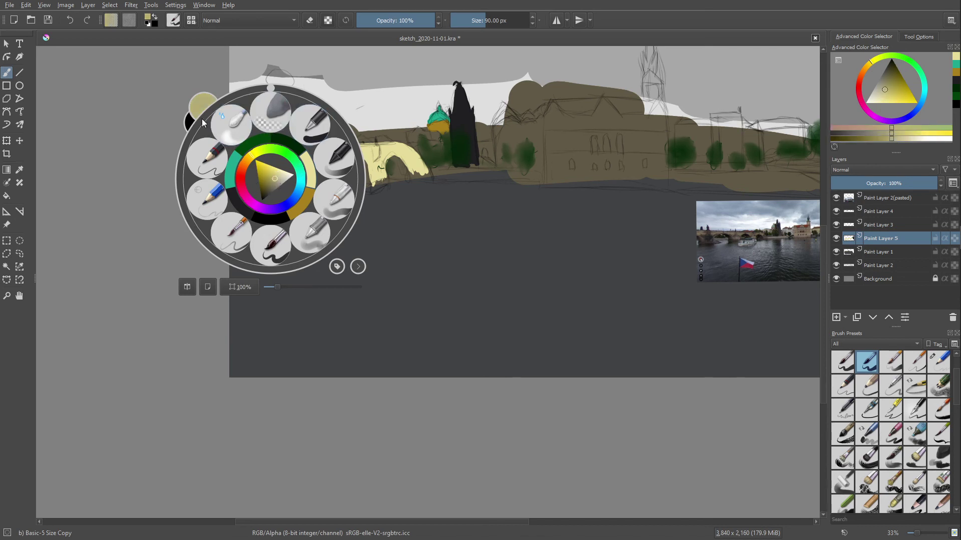
mouse_move(347, 169)
mouse_down()
mouse_move(341, 161)
mouse_move(355, 156)
mouse_move(367, 169)
mouse_up()
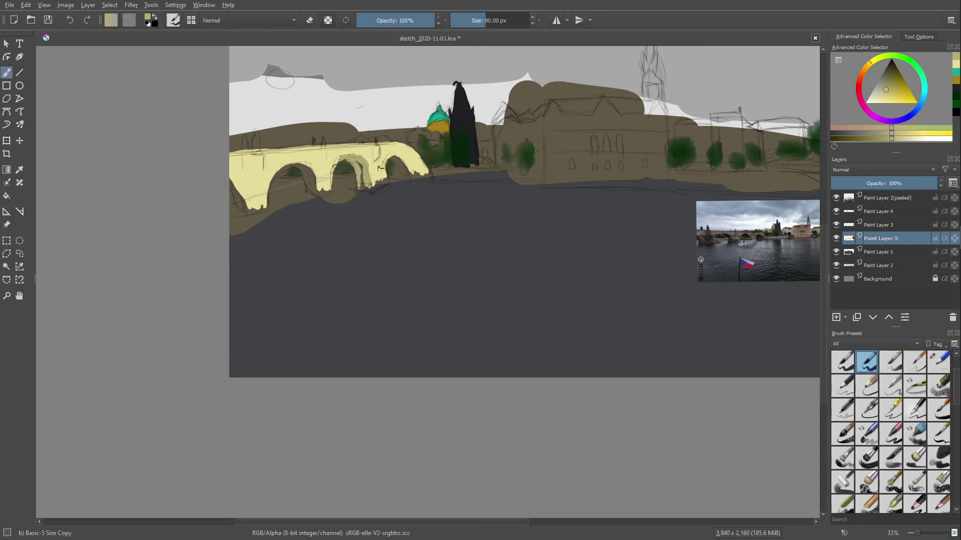
drag(359, 181, 359, 166)
- Shade the right arch, cover the green in the left arch, and lighten the left edge
drag(392, 158, 388, 160)
drag(401, 166, 404, 170)
mouse_move(293, 164)
mouse_down()
mouse_move(313, 188)
mouse_move(303, 174)
mouse_up()
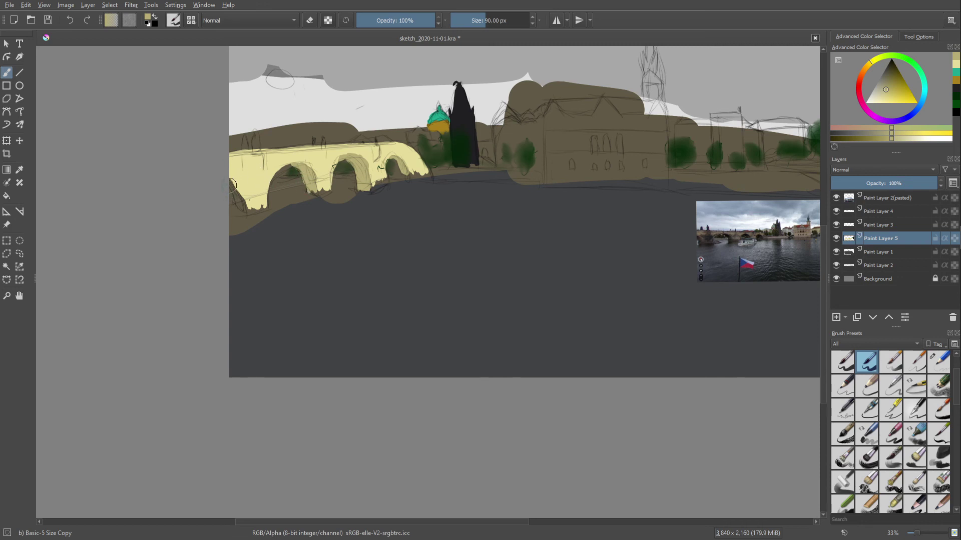
drag(232, 185, 237, 199)
- Pick a lighter yellow from the pop-up palette
right_click(259, 213)
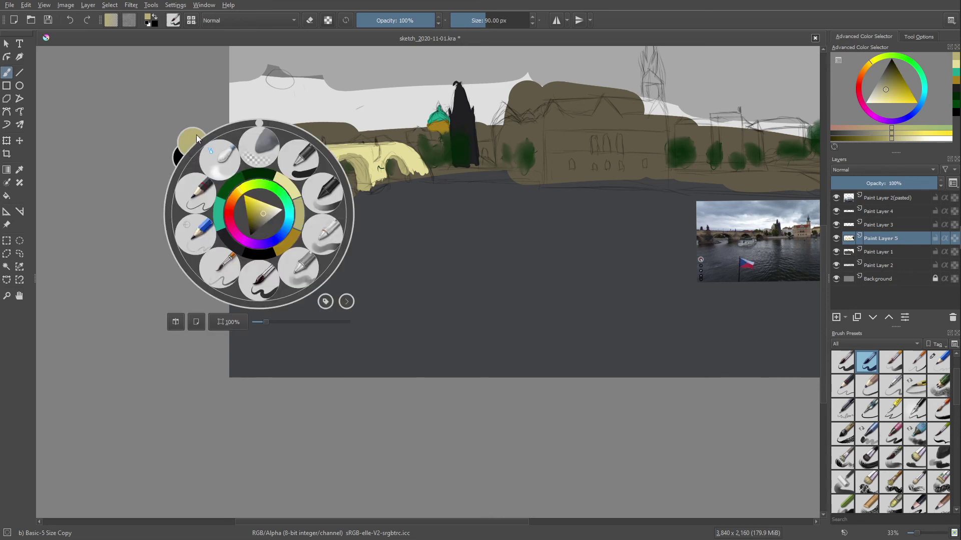
click(261, 219)
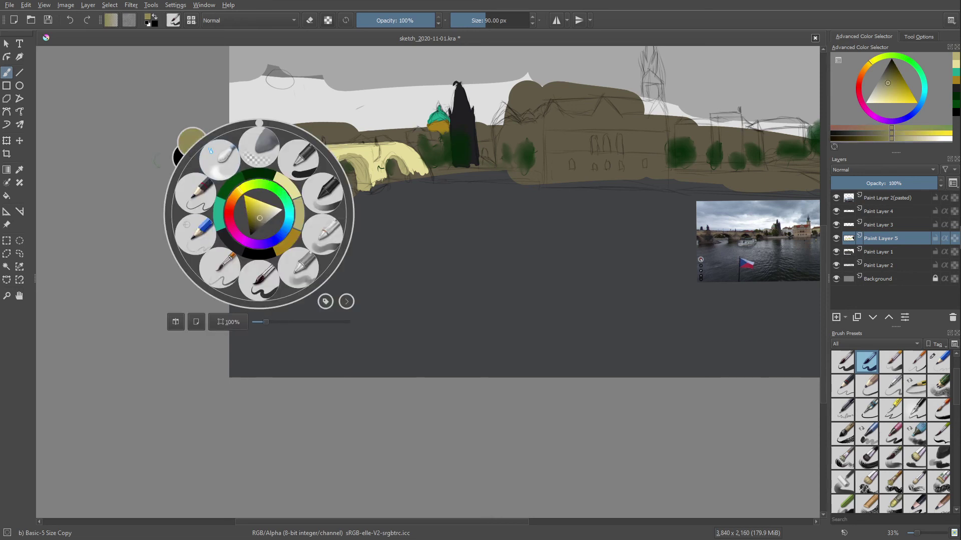
right_click(268, 198)
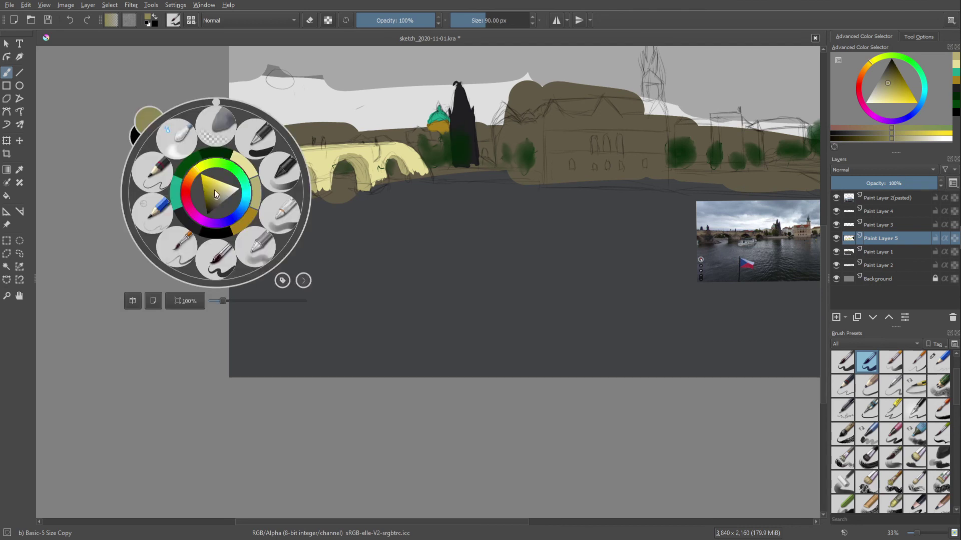
right_click(216, 193)
click(255, 197)
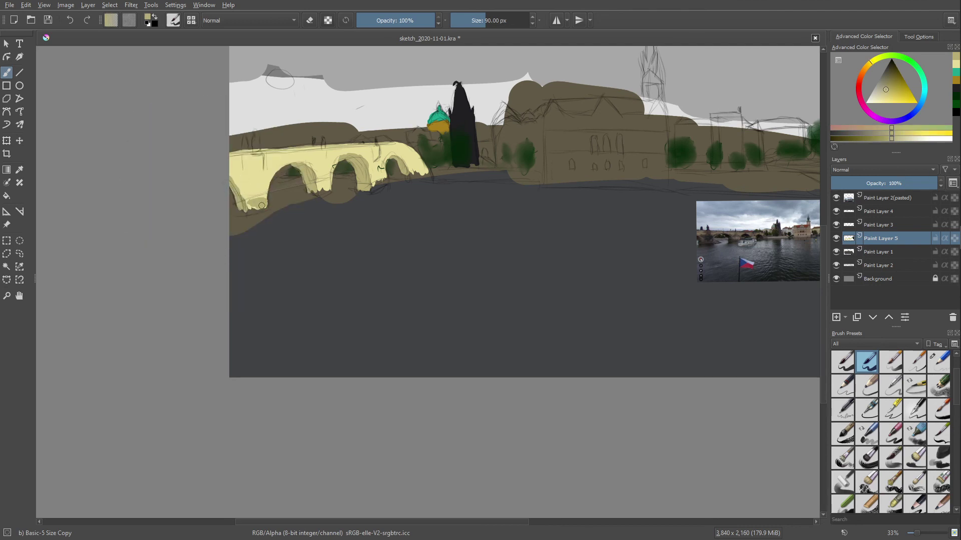
- In eraser mode, trim yellow off the lower-left pier and between the arches
click(309, 21)
mouse_move(250, 198)
mouse_down()
mouse_move(263, 202)
mouse_move(250, 190)
mouse_move(260, 182)
mouse_move(251, 192)
mouse_up()
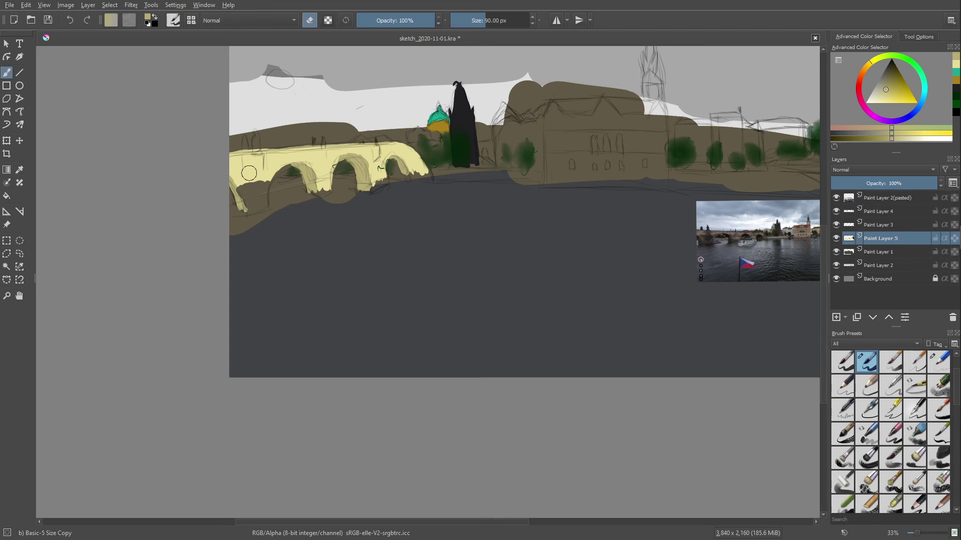
mouse_move(303, 168)
mouse_down()
mouse_move(320, 186)
mouse_move(335, 173)
mouse_move(323, 185)
mouse_up()
drag(384, 171, 374, 183)
- Brush light yellow under the left bridge arch, undoing two stray strokes
right_click(342, 152)
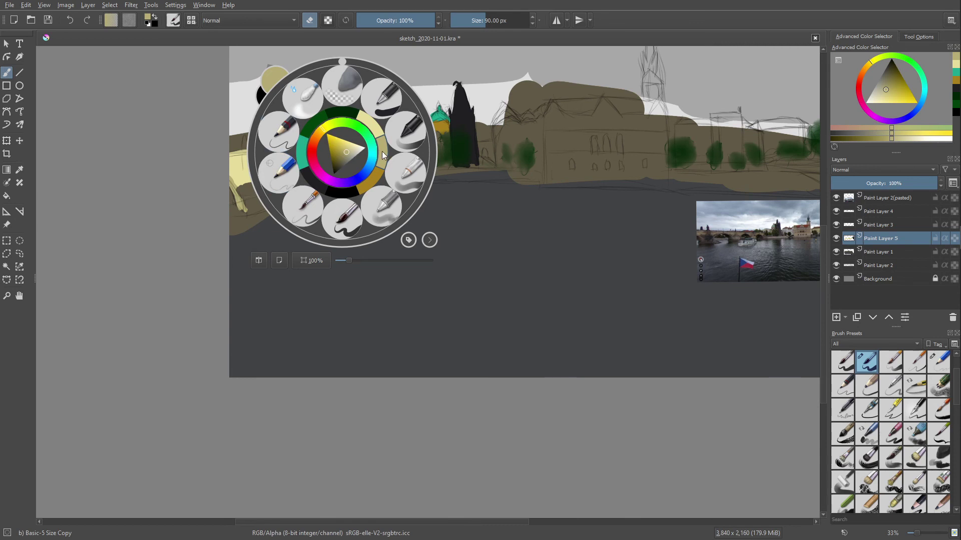
right_click(385, 156)
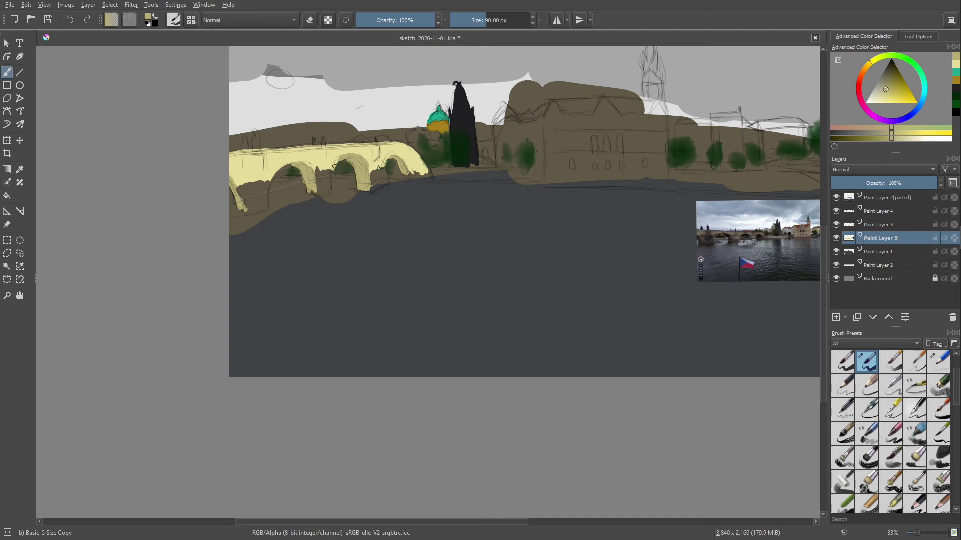
right_click(247, 179)
click(145, 95)
drag(273, 163, 258, 192)
key(ctrl+z)
key(ctrl+z)
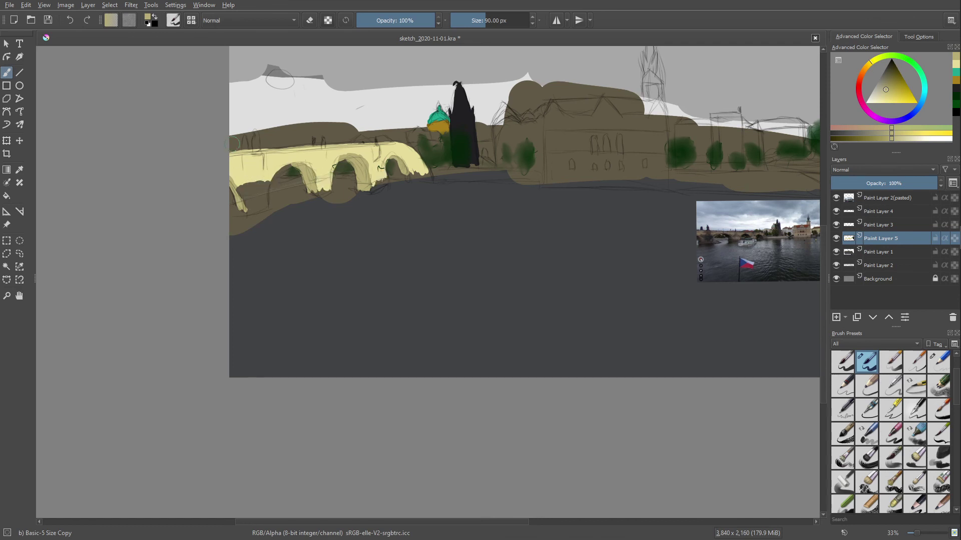
drag(238, 184, 268, 208)
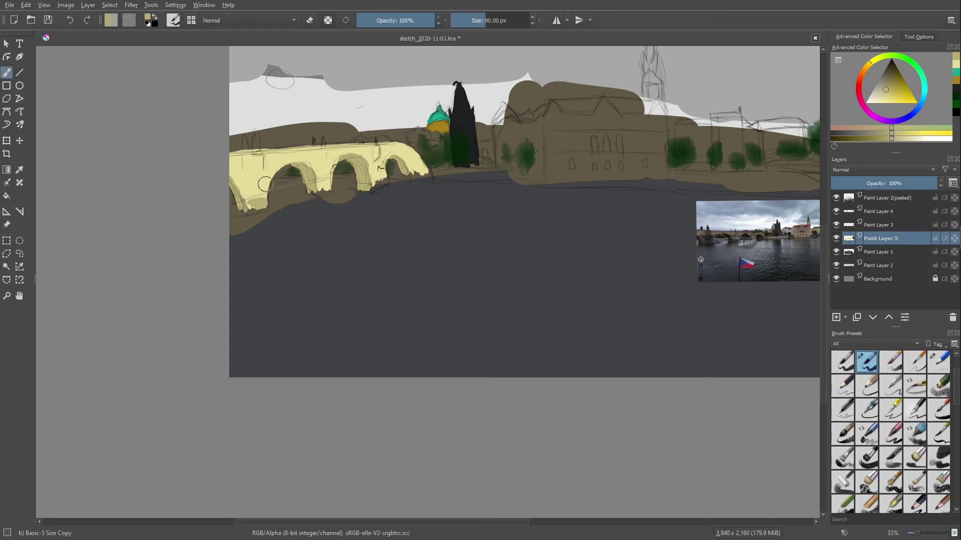
drag(269, 191, 280, 187)
key(ctrl+z)
- With Preserve Alpha on, lighten the left and middle arch undersides and second arch top
click(327, 20)
mouse_move(266, 191)
mouse_down()
mouse_move(248, 181)
mouse_move(250, 200)
mouse_up()
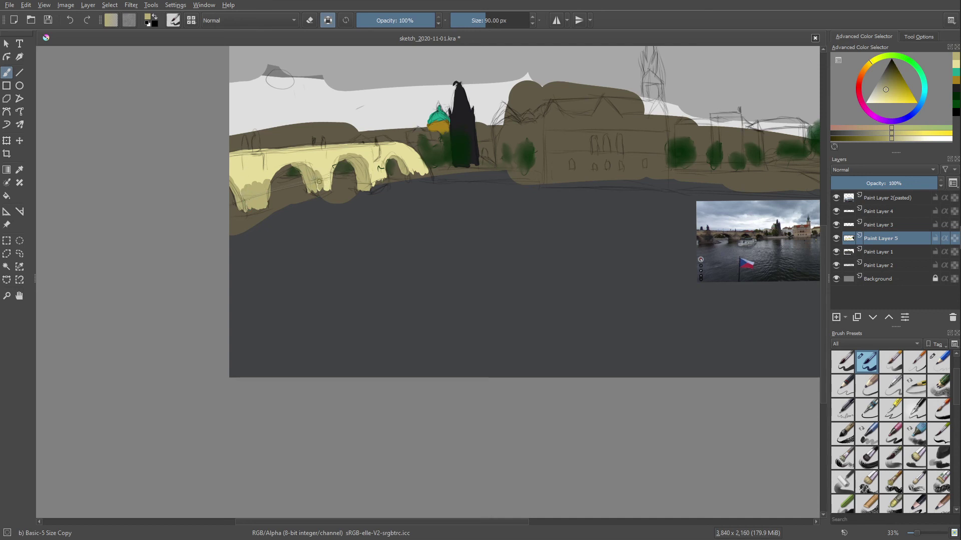
mouse_move(318, 179)
mouse_down()
mouse_move(339, 194)
mouse_move(372, 181)
mouse_up()
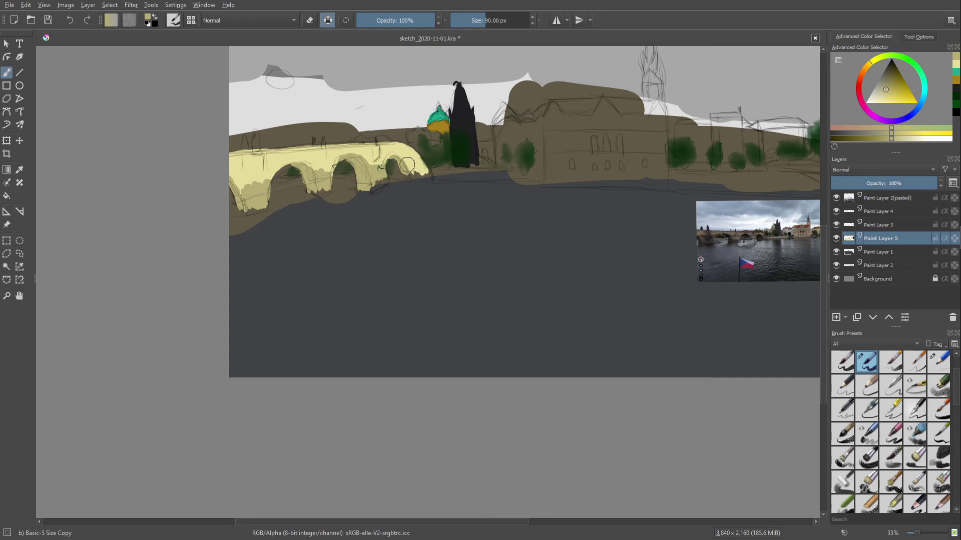
right_click(250, 209)
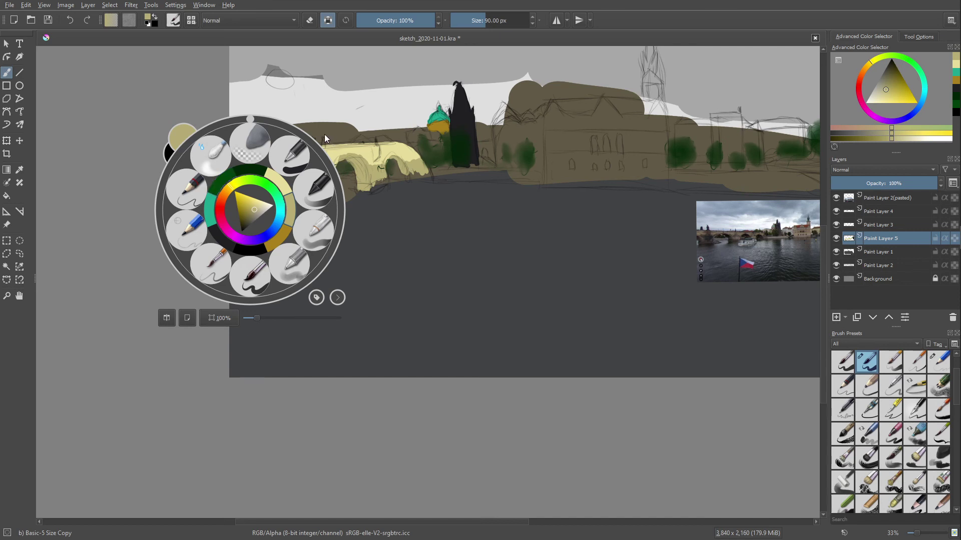
click(251, 217)
click(140, 159)
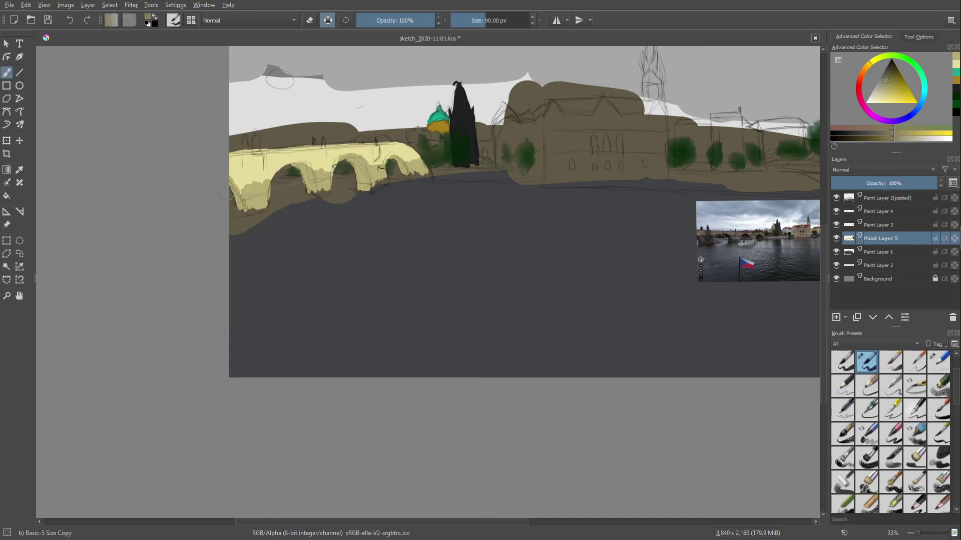
click(227, 182)
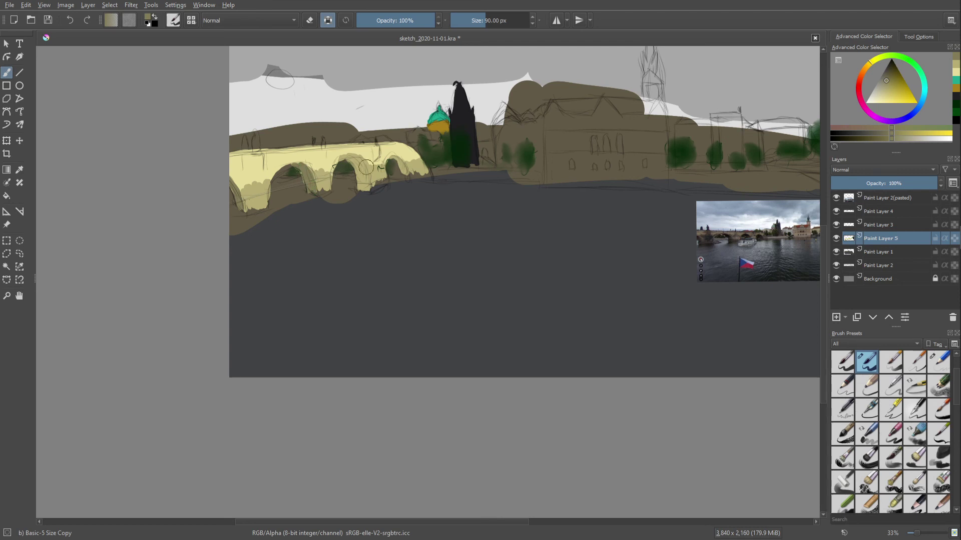
drag(337, 163, 349, 161)
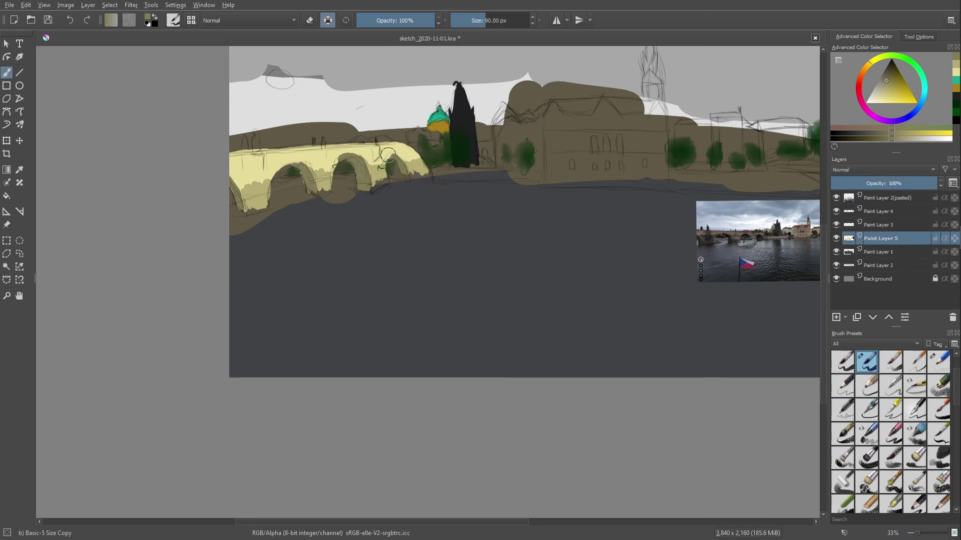
- Extend the bridge's right end in a slightly darker yellow
right_click(249, 211)
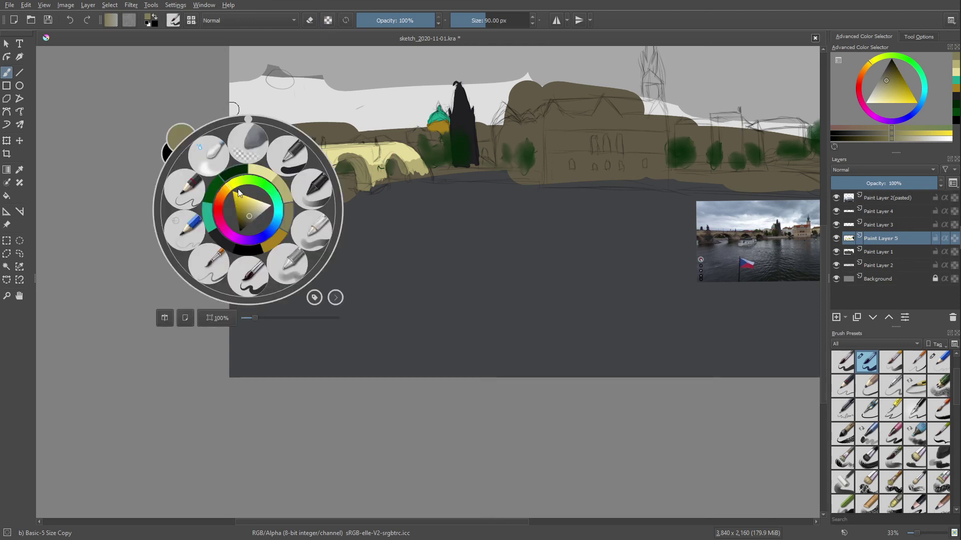
click(349, 178)
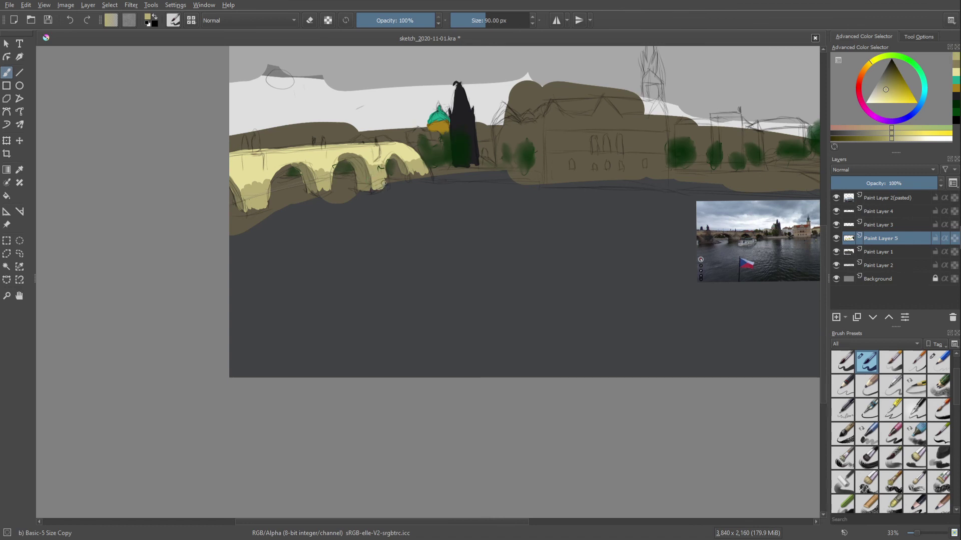
drag(411, 170, 430, 177)
- Pan right and pick a tan colour from the pop-up palette
drag(527, 257, 407, 275)
right_click(416, 190)
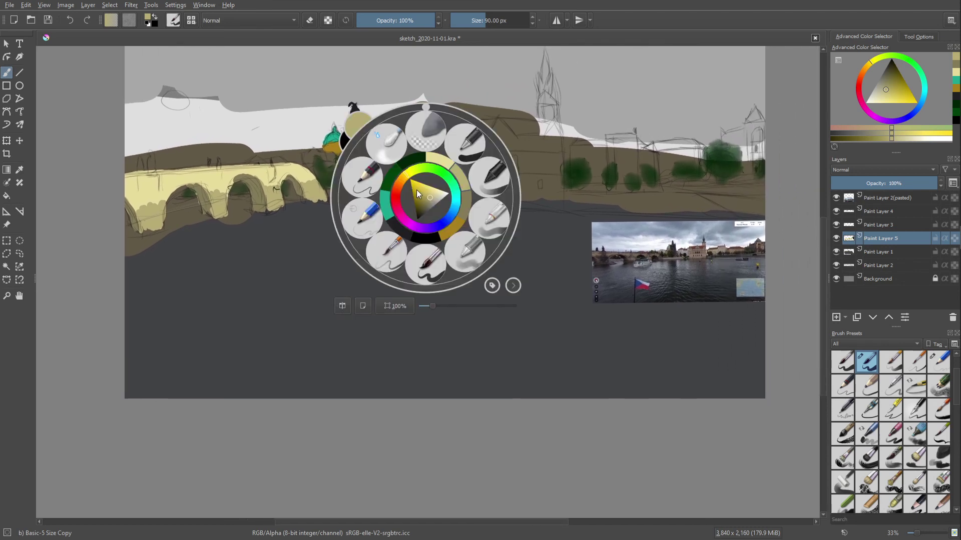
click(404, 178)
click(319, 128)
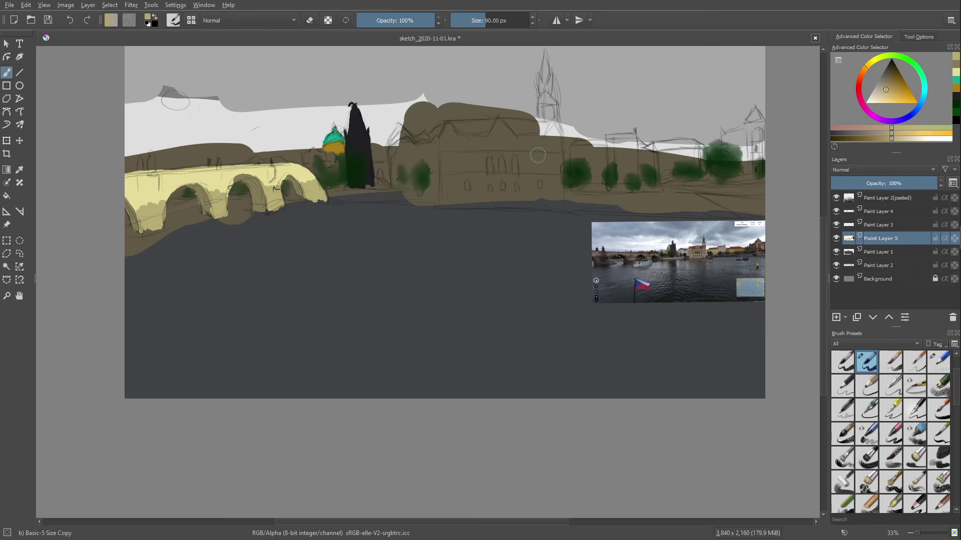
- Outline the tan gabled building right of the tower and fill its facade
mouse_move(553, 156)
mouse_down()
mouse_move(554, 183)
mouse_move(554, 129)
mouse_move(539, 143)
mouse_up()
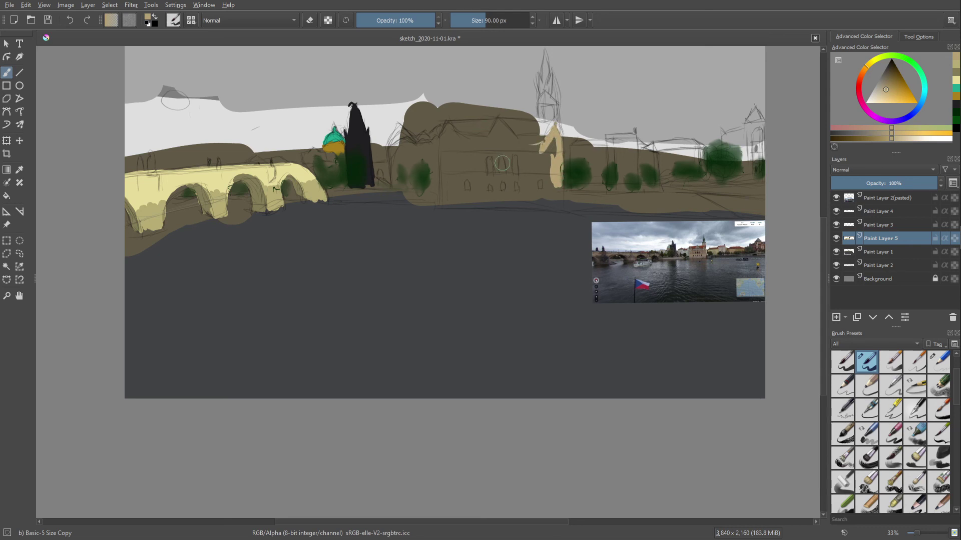
drag(543, 143, 497, 145)
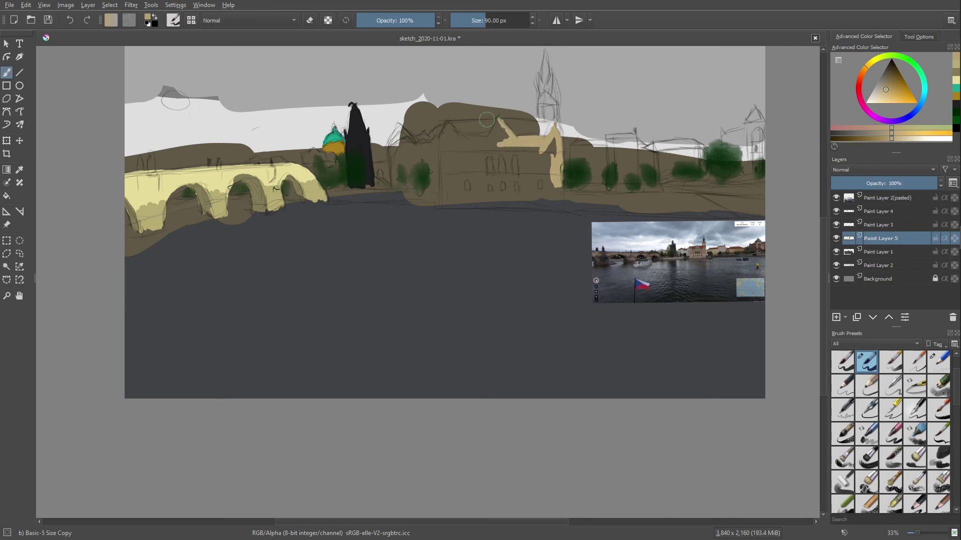
mouse_move(498, 120)
mouse_down()
mouse_move(497, 143)
mouse_move(506, 132)
mouse_move(506, 143)
mouse_move(549, 141)
mouse_move(463, 141)
mouse_up()
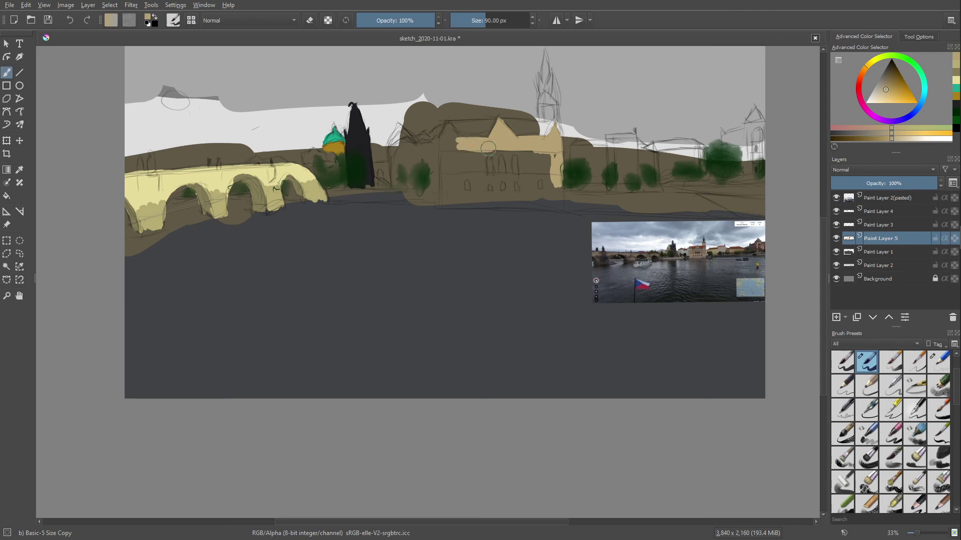
mouse_move(443, 133)
mouse_down()
mouse_move(440, 146)
mouse_move(447, 122)
mouse_up()
mouse_move(444, 134)
mouse_down()
mouse_move(445, 189)
mouse_move(445, 154)
mouse_move(447, 188)
mouse_move(456, 170)
mouse_move(451, 137)
mouse_up()
mouse_move(466, 170)
mouse_down()
mouse_move(478, 151)
mouse_move(493, 173)
mouse_move(499, 145)
mouse_move(520, 175)
mouse_move(535, 148)
mouse_move(551, 175)
mouse_move(556, 155)
mouse_up()
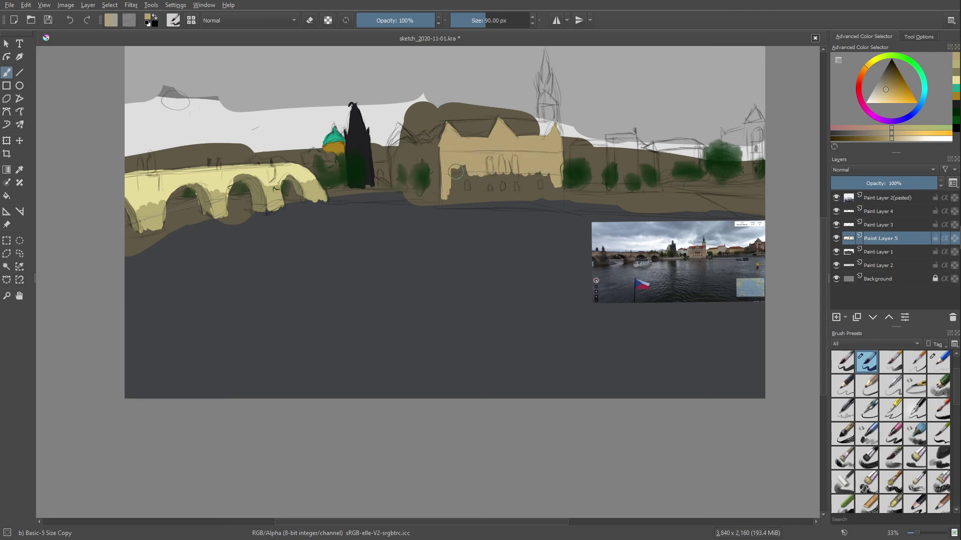
mouse_move(455, 168)
mouse_down()
mouse_move(451, 197)
mouse_move(463, 172)
mouse_move(478, 194)
mouse_move(494, 165)
mouse_move(510, 196)
mouse_move(522, 180)
mouse_move(526, 197)
mouse_move(531, 175)
mouse_move(545, 200)
mouse_move(566, 170)
mouse_move(559, 190)
mouse_up()
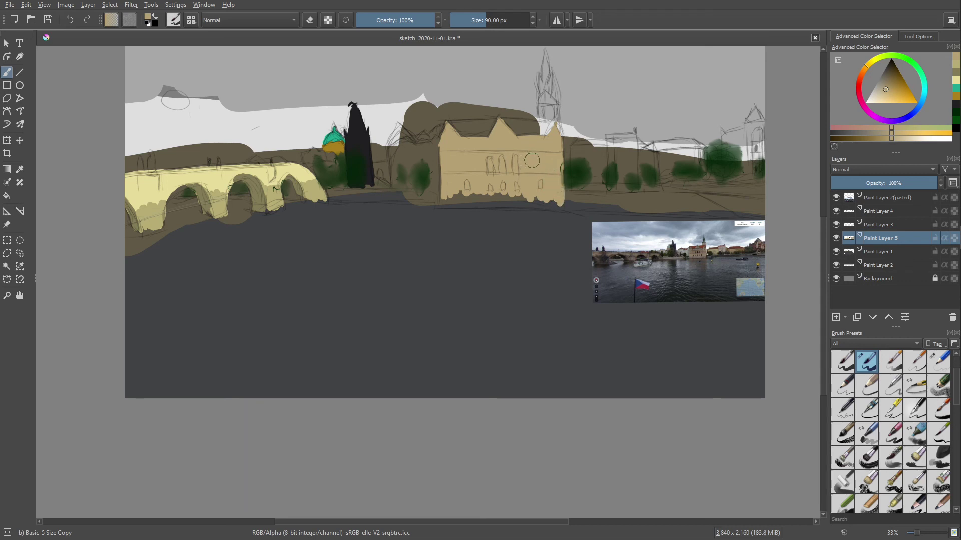
click(878, 224)
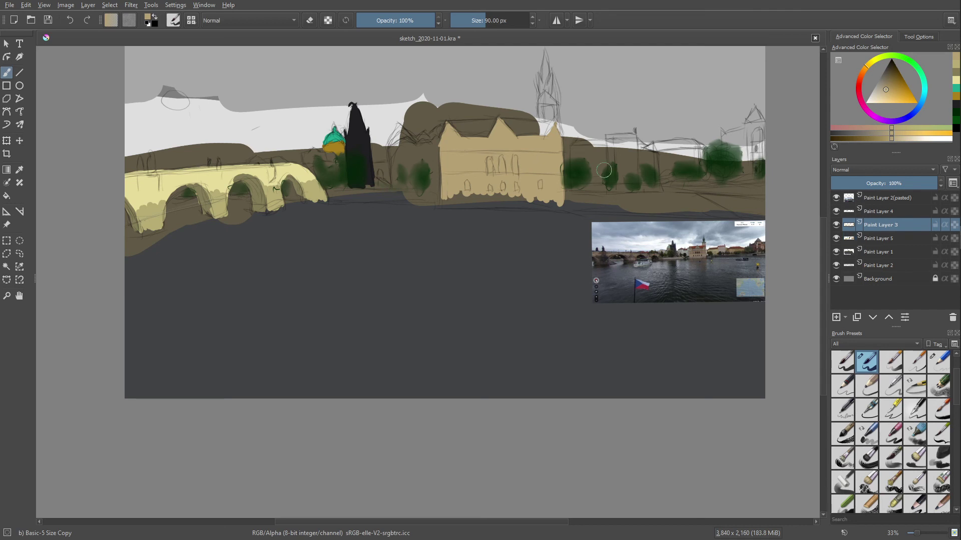
key(minus)
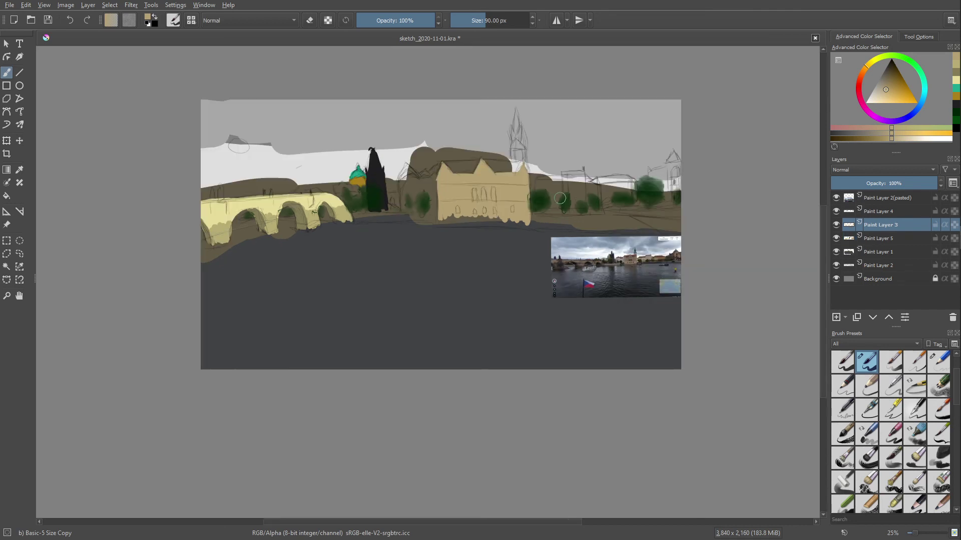
key(plus)
key(e)
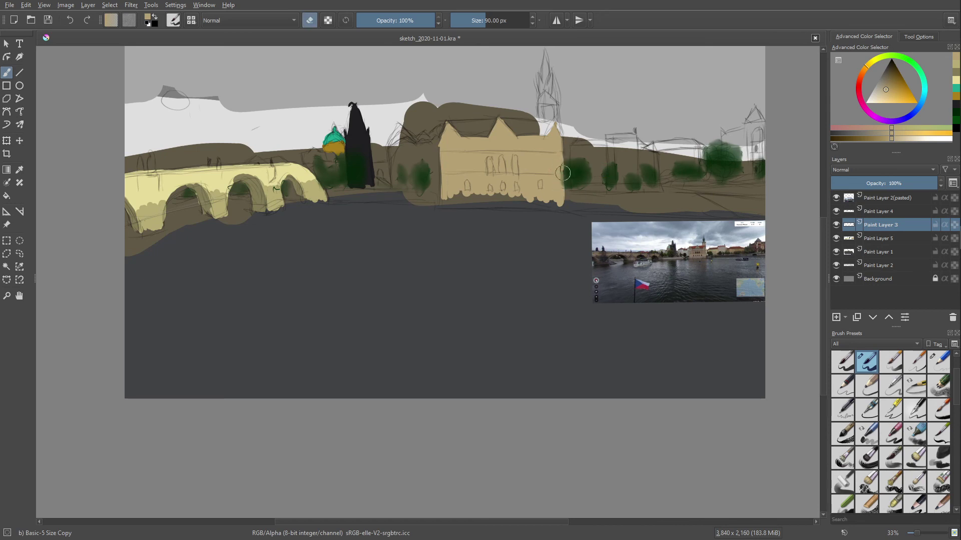
click(835, 224)
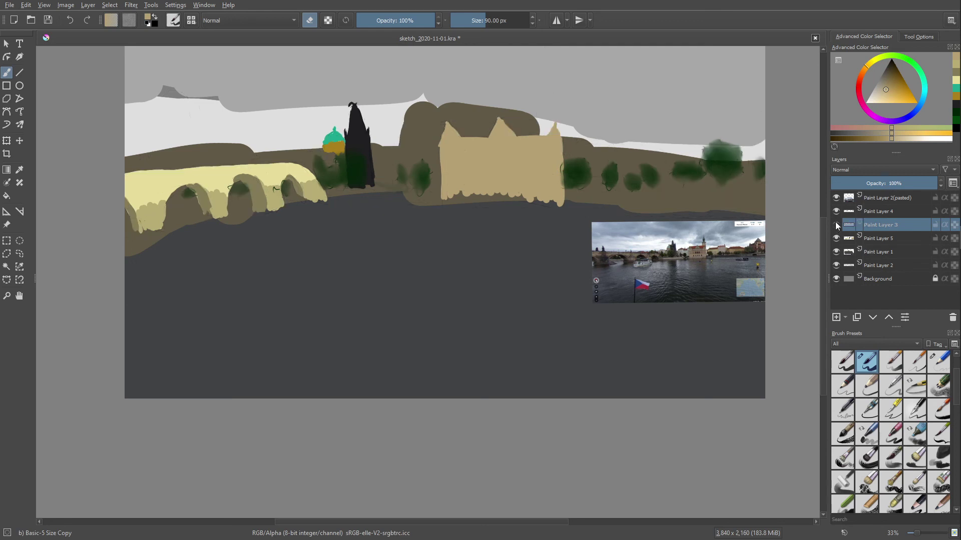
click(835, 225)
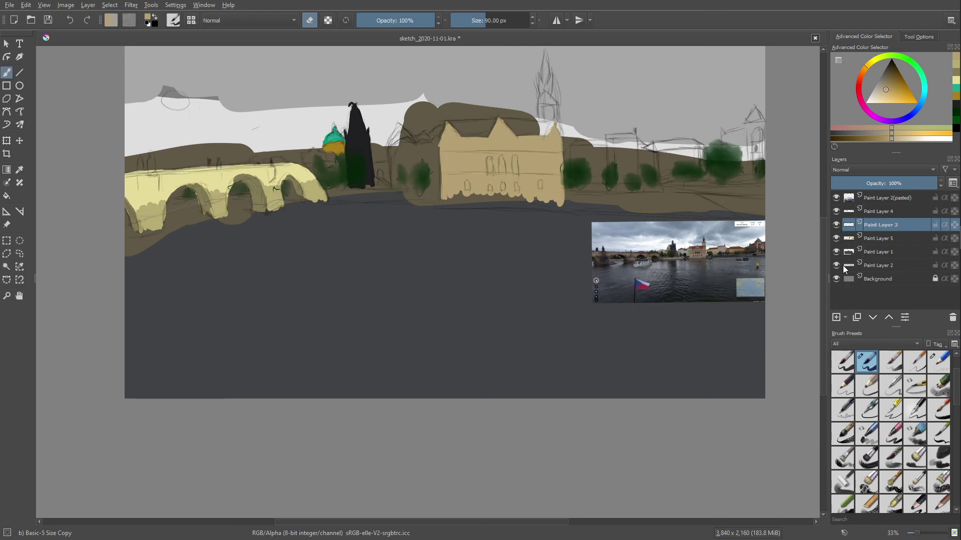
click(838, 237)
click(837, 211)
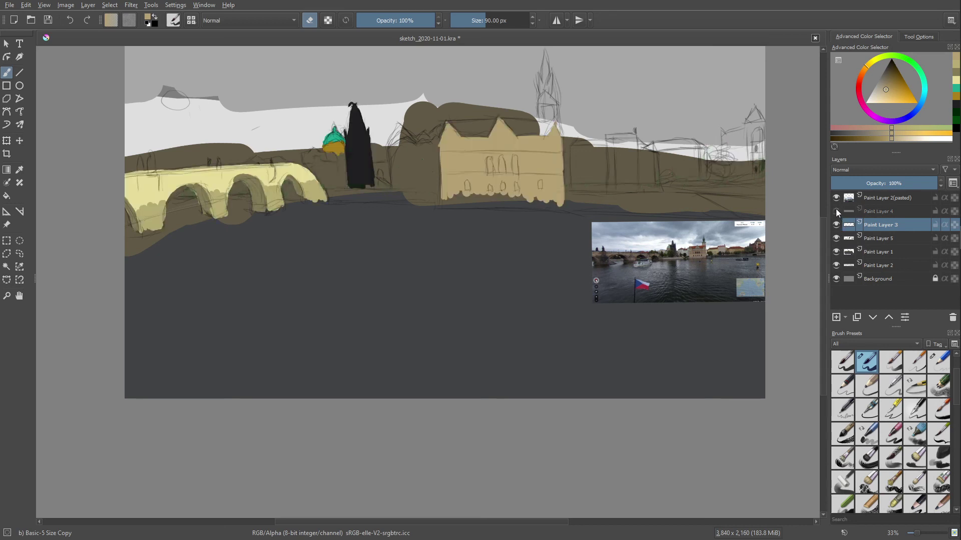
click(837, 211)
click(866, 210)
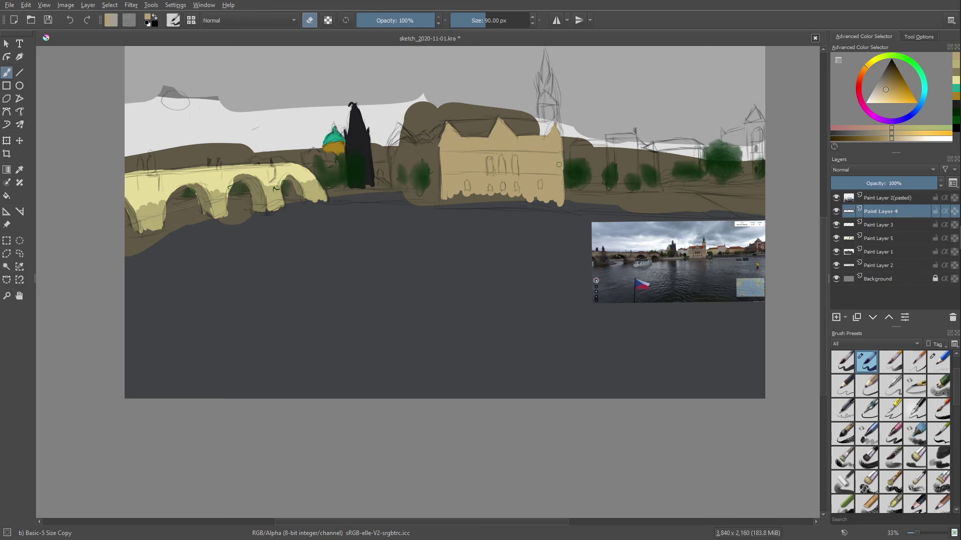
click(869, 239)
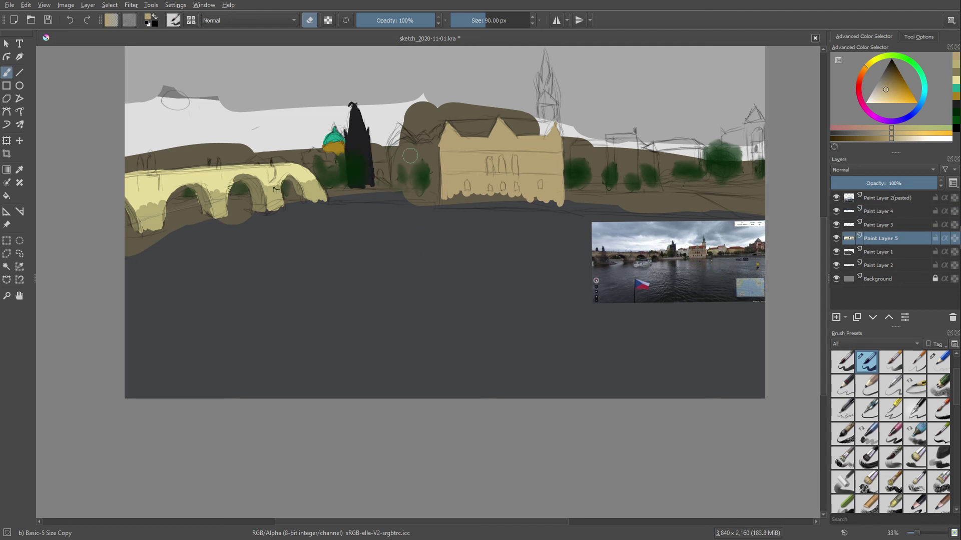
key(e)
- Repaint the tan building's lower-left base in a darker tan after undoing a first attempt
drag(496, 196, 488, 196)
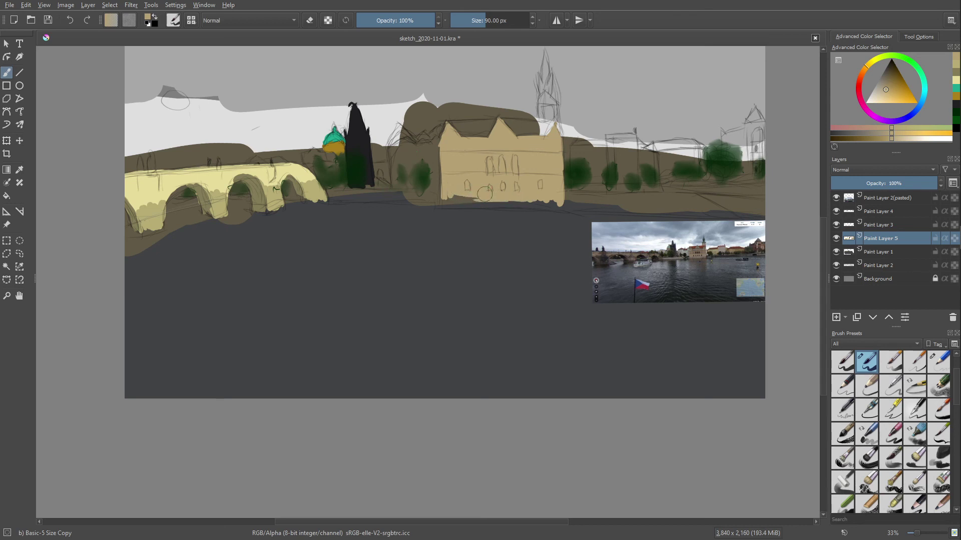
key(ctrl+z)
right_click(419, 238)
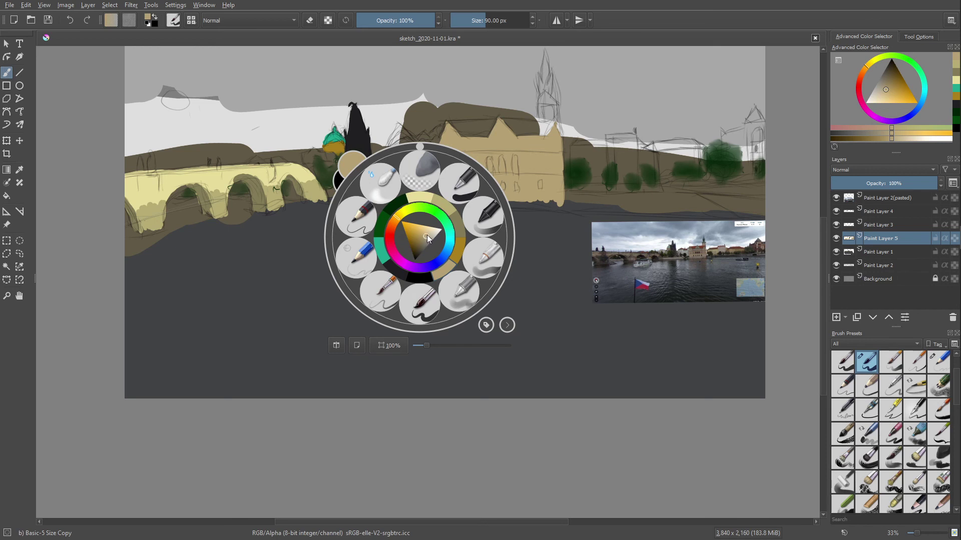
click(419, 233)
click(274, 241)
mouse_move(449, 194)
mouse_down()
mouse_move(479, 198)
mouse_move(447, 199)
mouse_move(460, 191)
mouse_move(448, 178)
mouse_move(446, 187)
mouse_up()
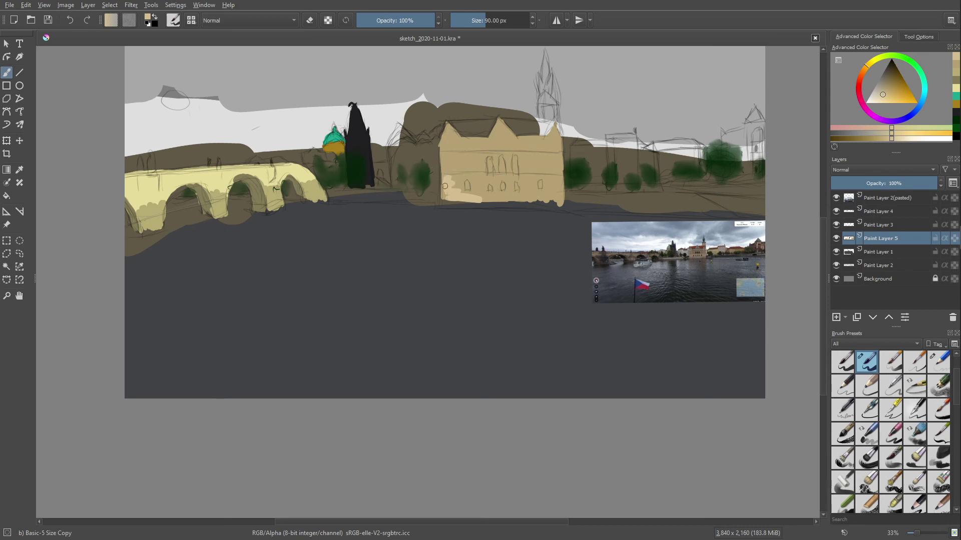
key(plus)
key(plus)
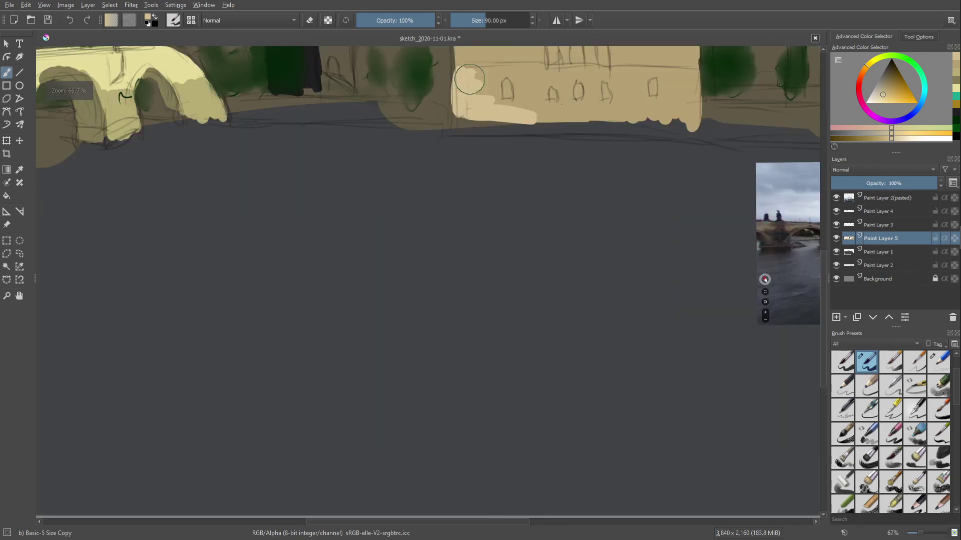
key(minus)
key(minus)
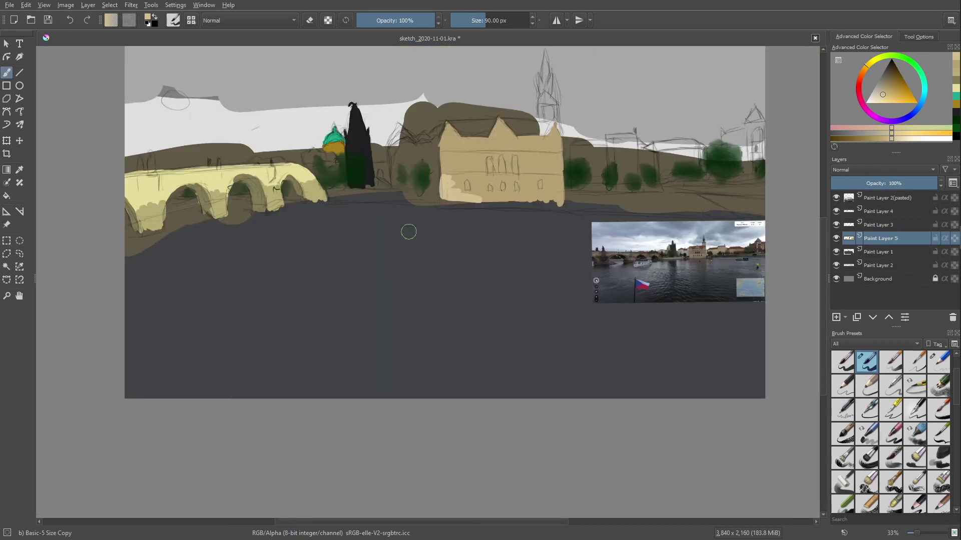
key(plus)
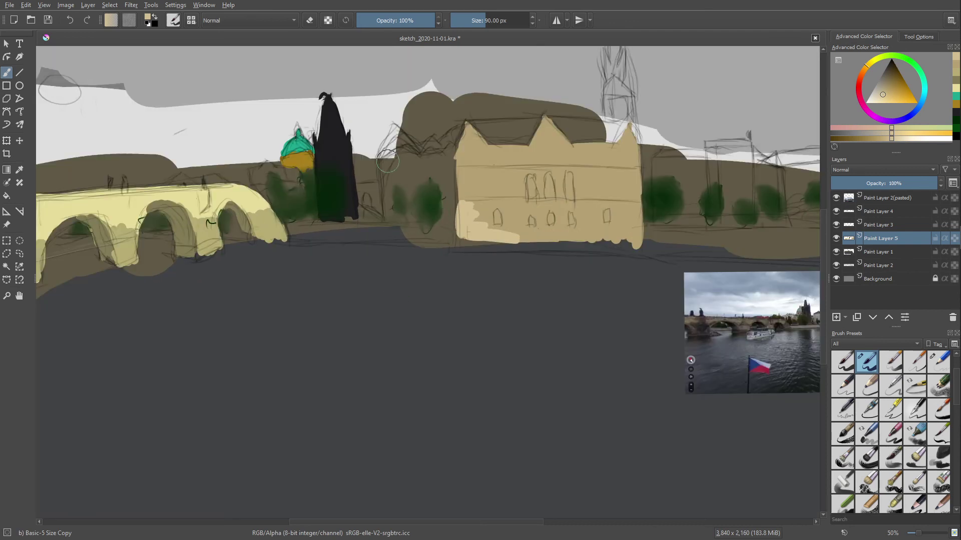
- In Canvas-Only mode, paint light beige across the building's lower facade and base
key(Tab)
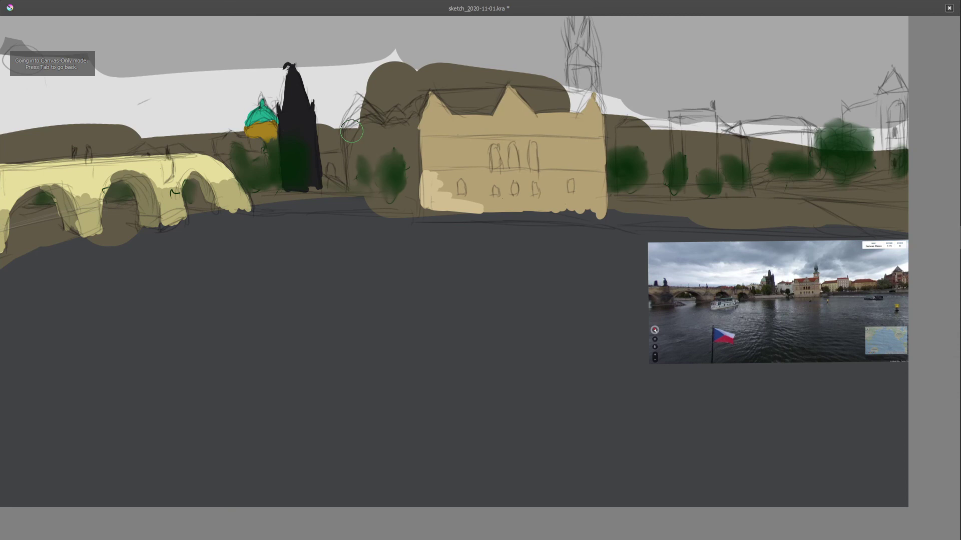
mouse_move(460, 176)
mouse_down()
mouse_move(437, 173)
mouse_move(557, 173)
mouse_up()
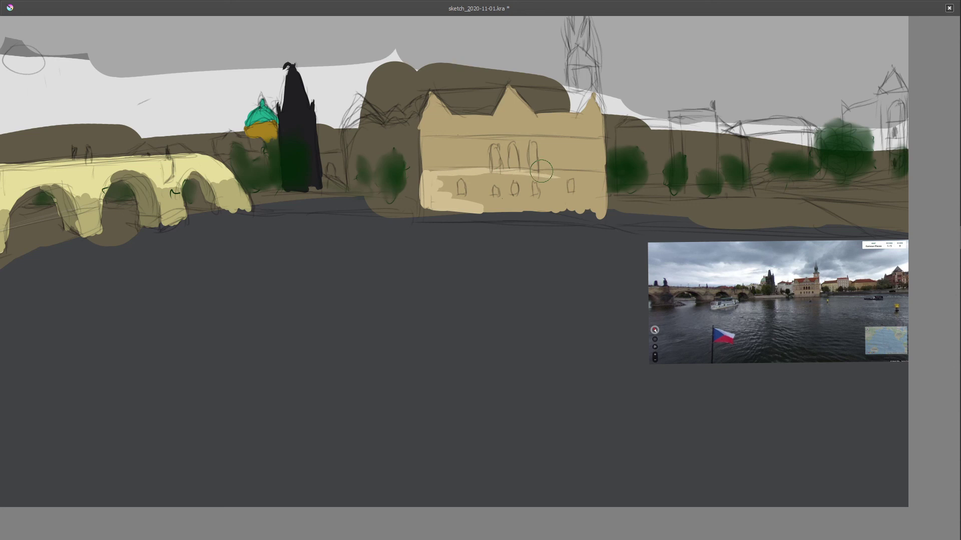
mouse_move(529, 172)
mouse_down()
mouse_move(510, 174)
mouse_move(598, 175)
mouse_up()
mouse_move(456, 184)
mouse_down()
mouse_move(601, 176)
mouse_move(602, 221)
mouse_up()
key(bracketright)
key(bracketright)
key(bracketright)
key(bracketleft)
key(bracketleft)
key(bracketleft)
key(bracketright)
key(bracketright)
key(bracketright)
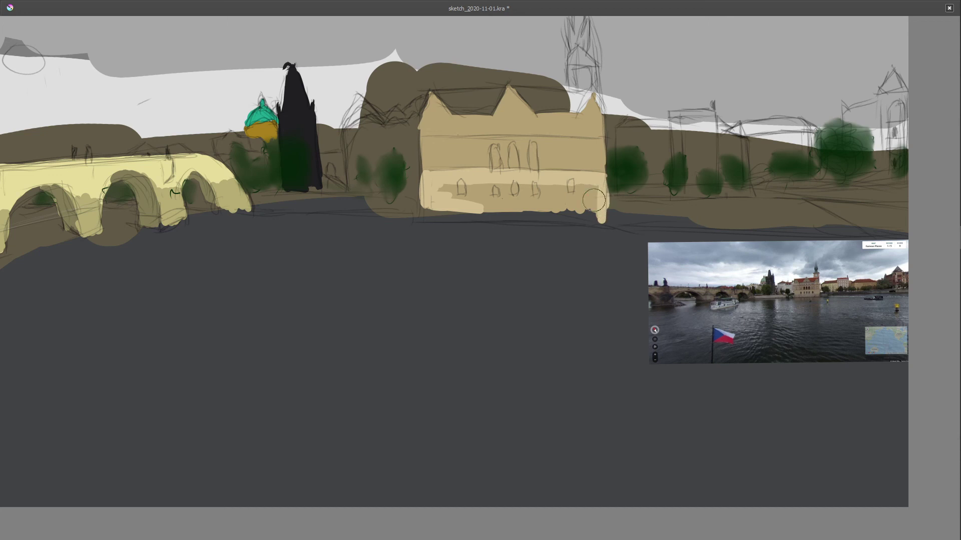
mouse_move(421, 217)
mouse_down()
mouse_move(575, 216)
mouse_move(448, 214)
mouse_move(425, 199)
mouse_move(468, 188)
mouse_move(590, 197)
mouse_up()
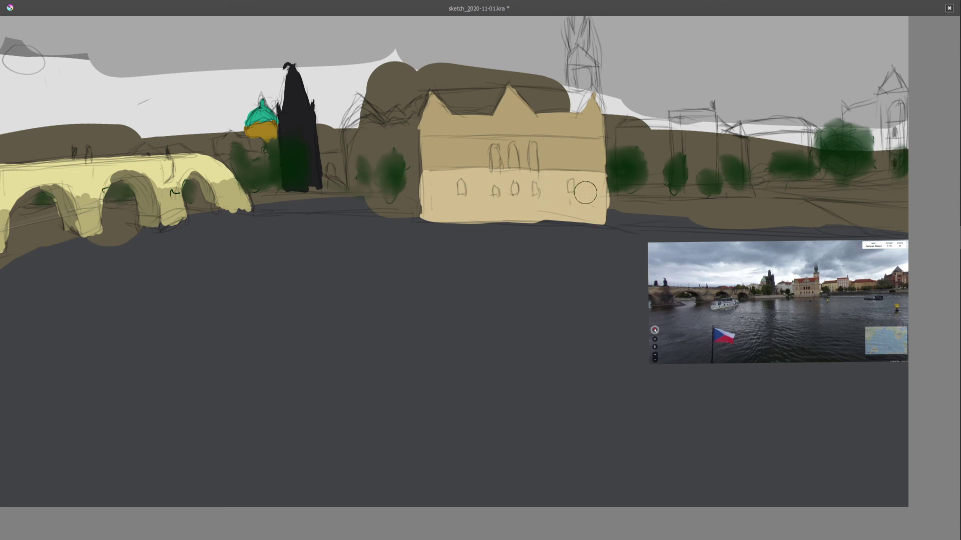
- Pick dark brown and paint it down the building's left edge
right_click(381, 191)
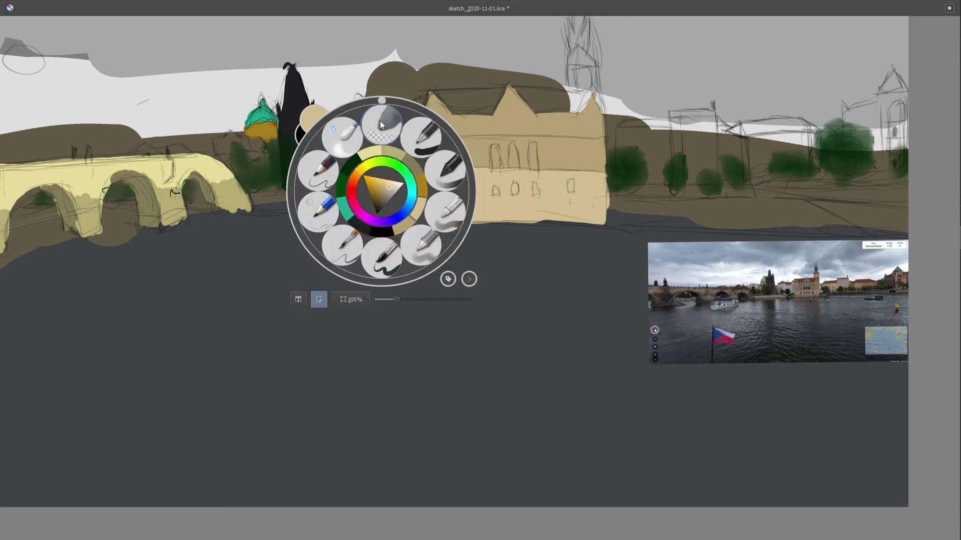
right_click(327, 140)
right_click(347, 159)
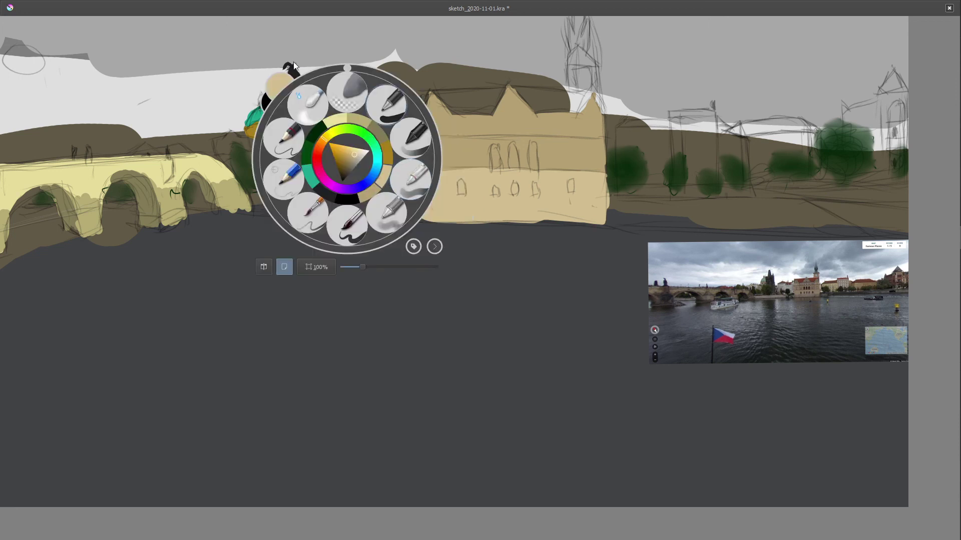
drag(346, 78, 200, 41)
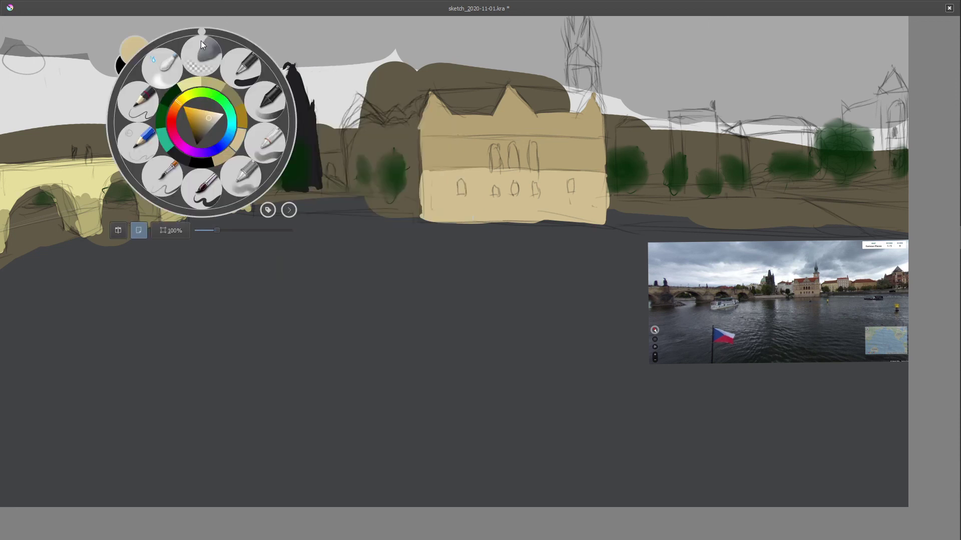
click(402, 189)
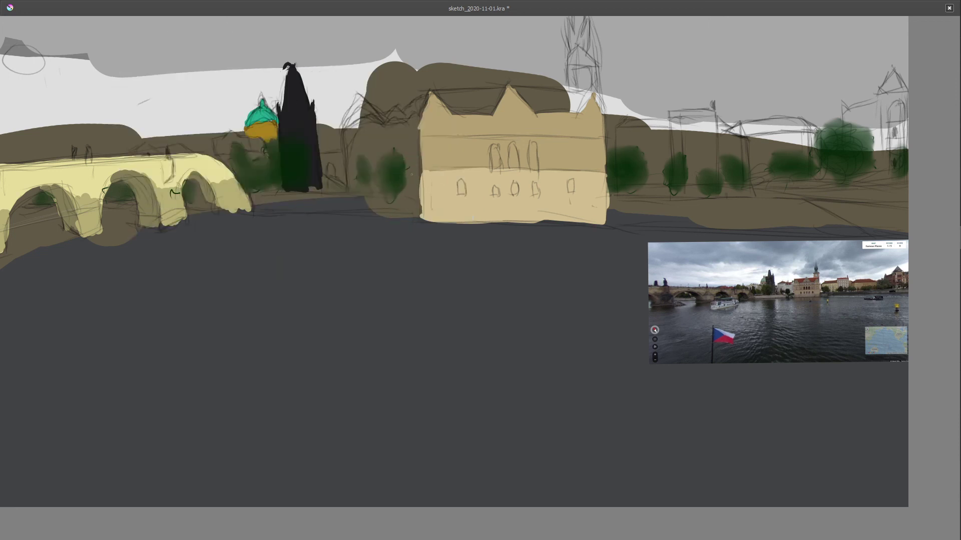
drag(419, 175, 422, 205)
drag(418, 153, 422, 228)
- Scroll the view and pick a new colour from the pop-up palette
scroll(362, 158, up, 1)
scroll(361, 159, right, 1)
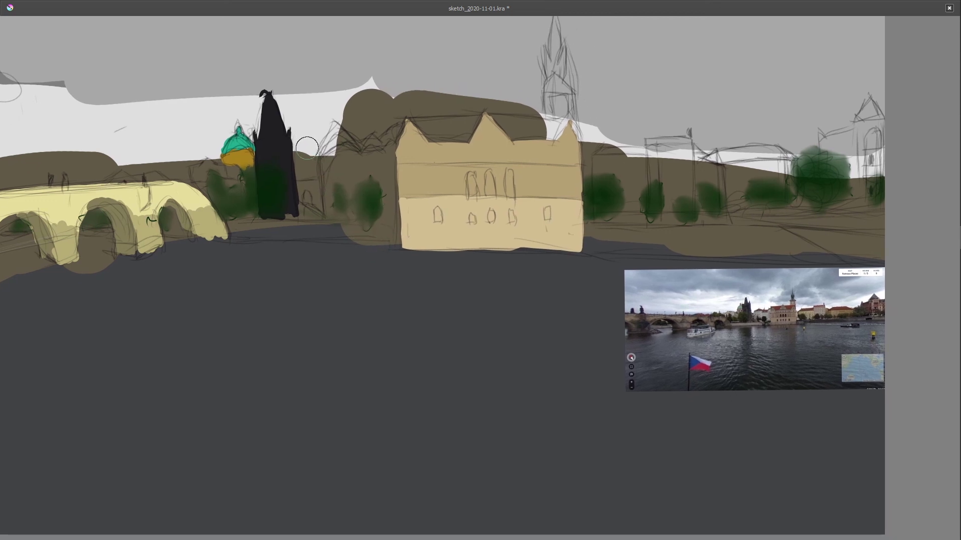
right_click(307, 150)
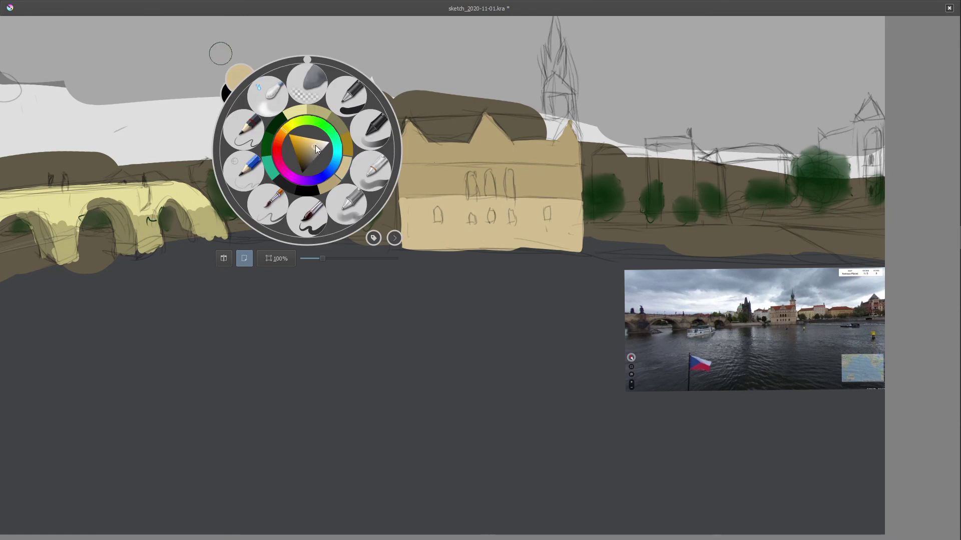
click(322, 150)
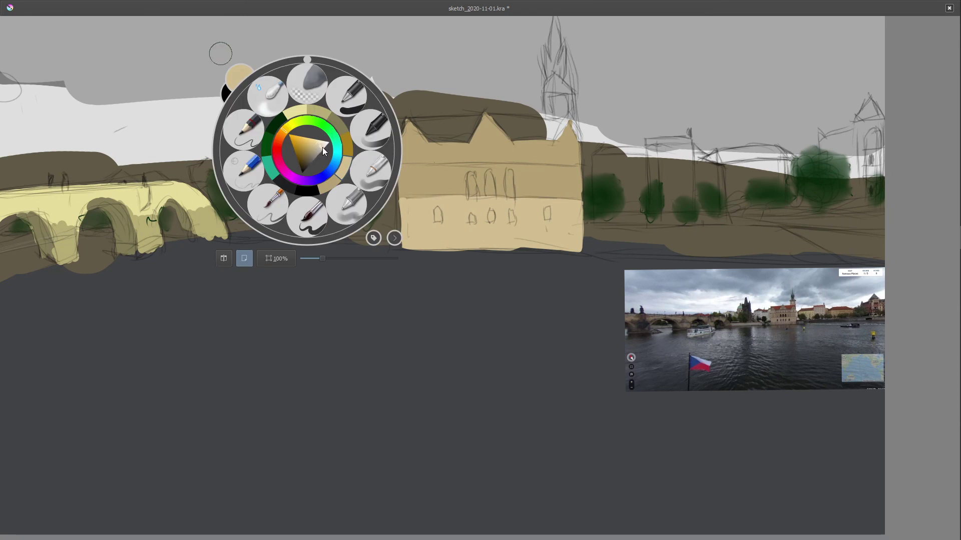
click(196, 78)
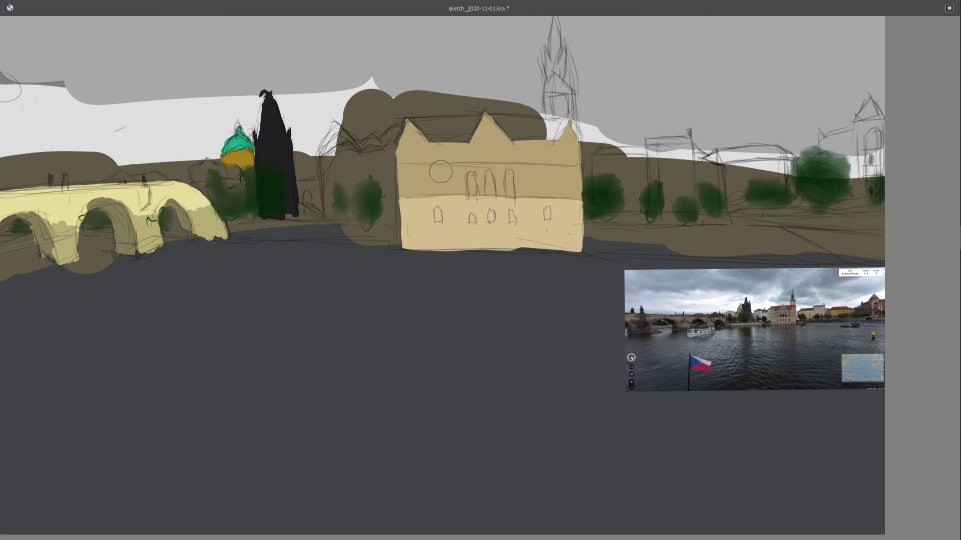
right_click(413, 170)
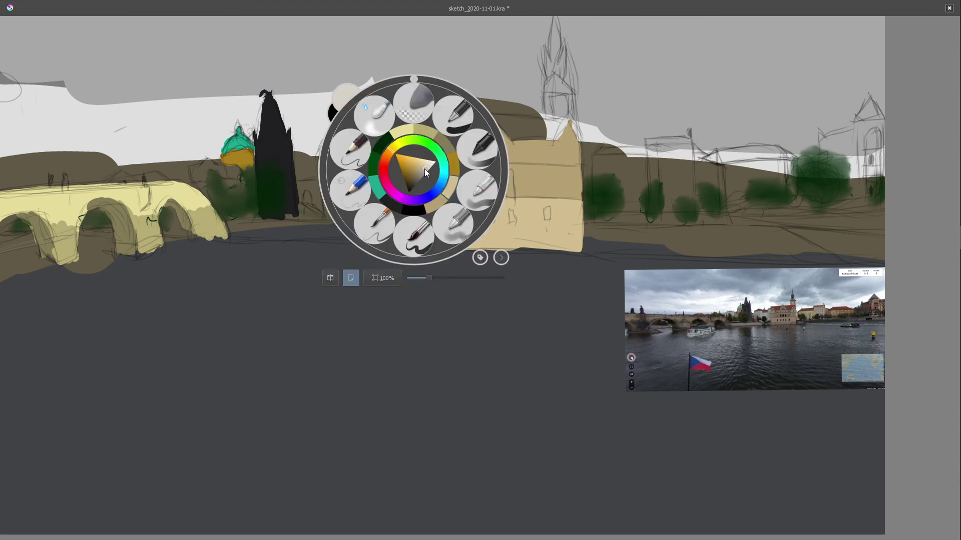
click(280, 102)
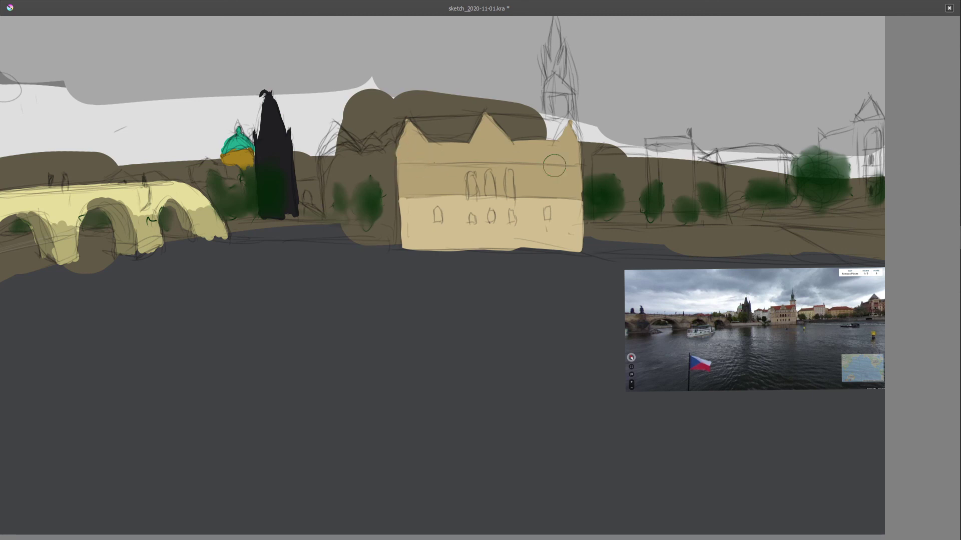
- Restore the interface, blend the upper-band stripe away, and repaint the middle gable lighter beige
key(Tab)
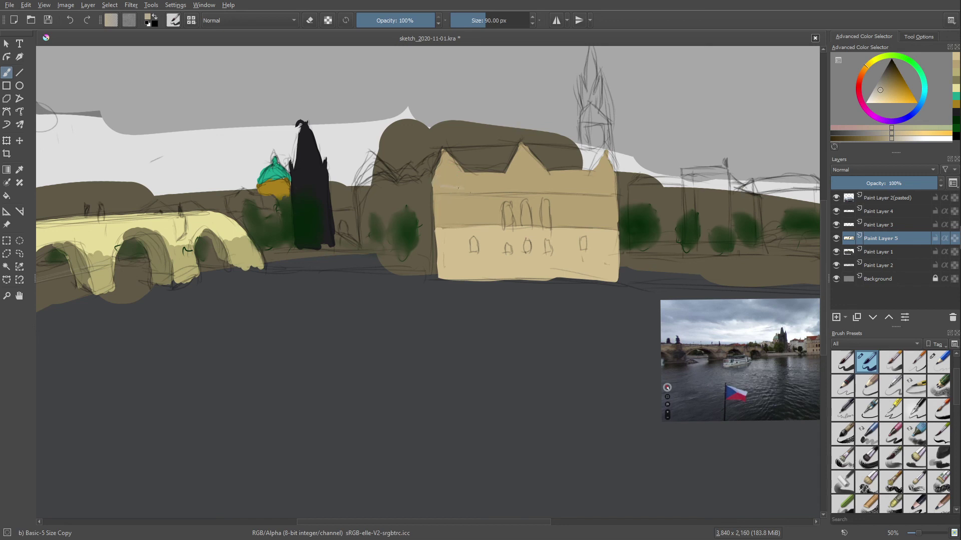
drag(462, 189, 441, 189)
drag(533, 197, 414, 212)
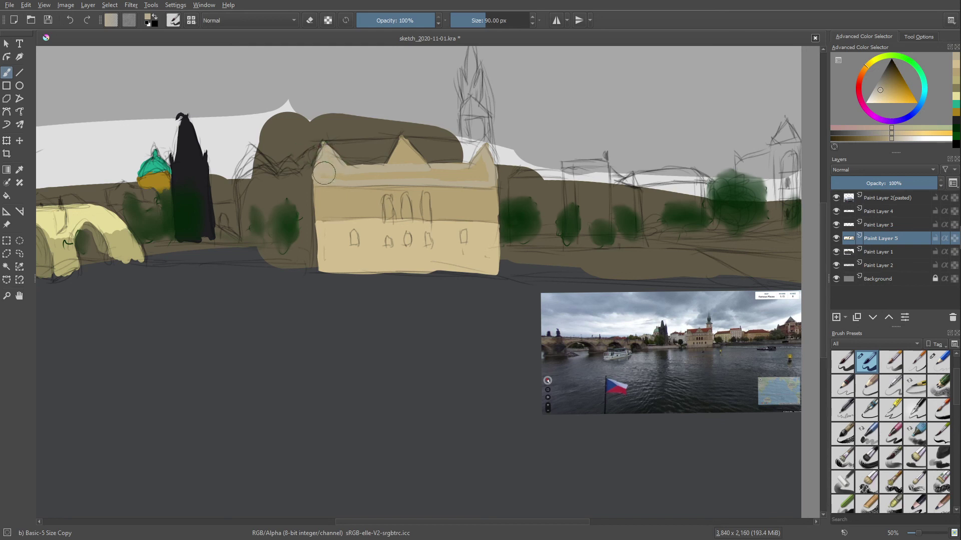
drag(323, 178, 479, 172)
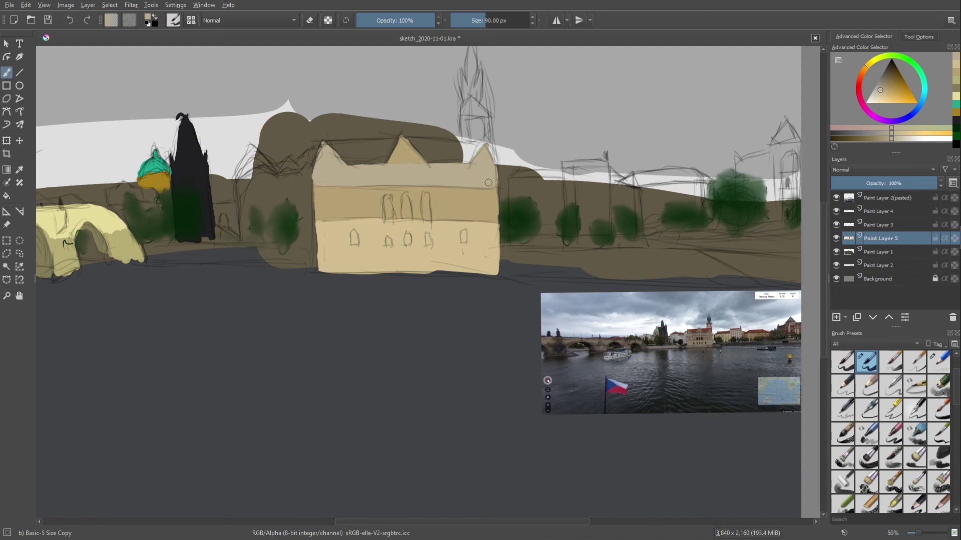
mouse_move(405, 168)
mouse_down()
mouse_move(410, 150)
mouse_move(423, 171)
mouse_move(389, 164)
mouse_move(400, 146)
mouse_up()
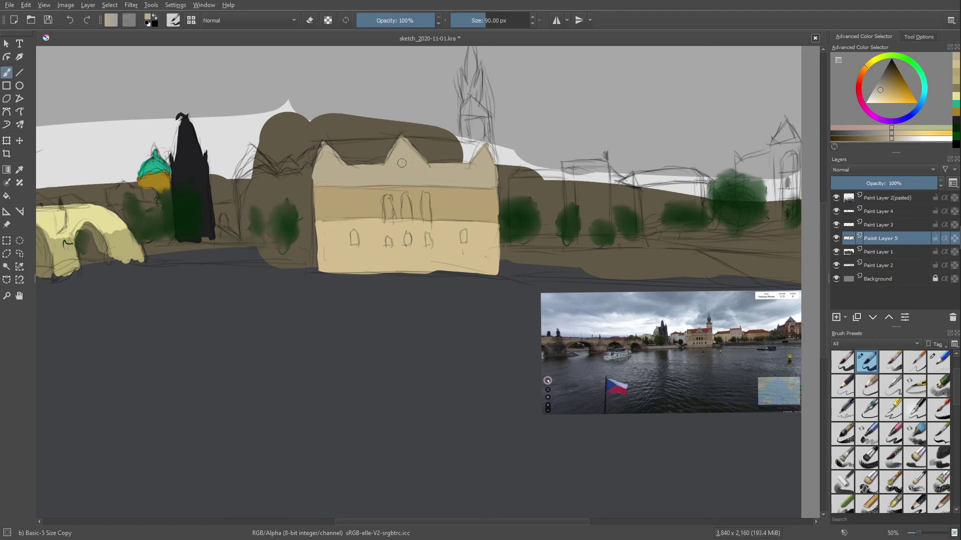
- Choose a soft, muted red in the pop-up colour triangle
right_click(375, 177)
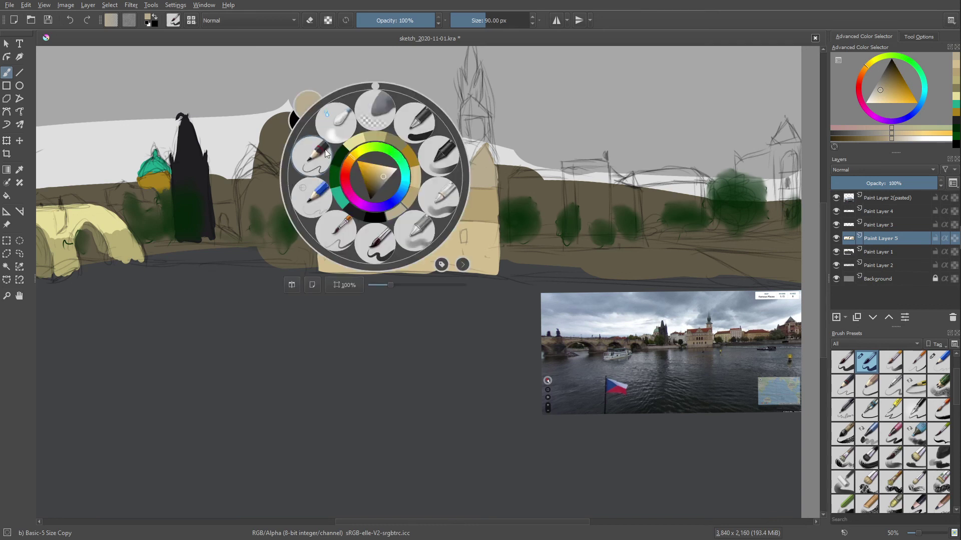
drag(339, 168, 345, 176)
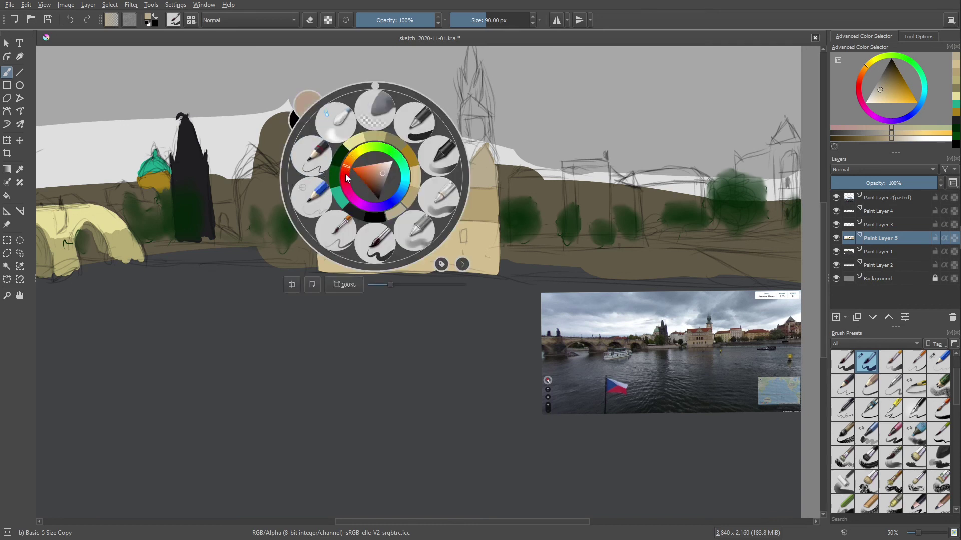
click(378, 180)
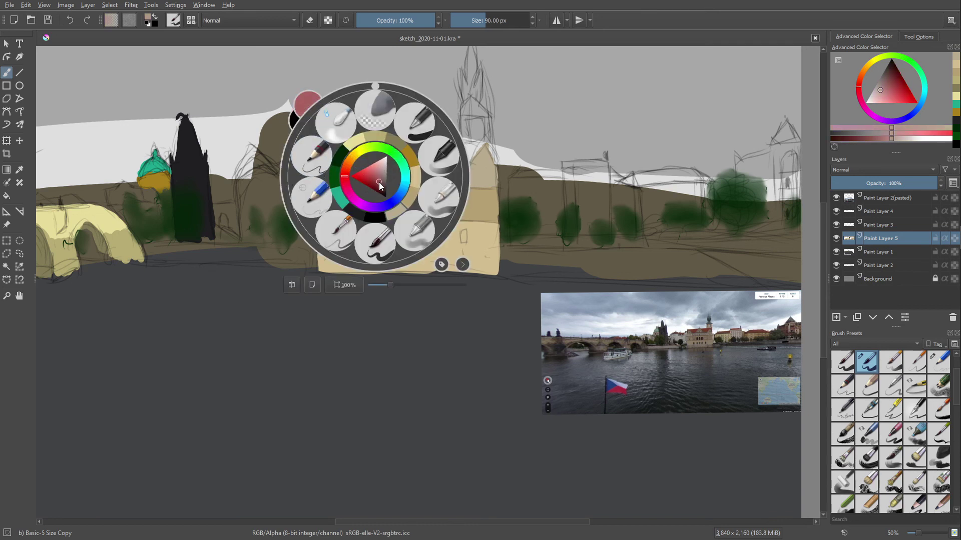
click(379, 183)
click(371, 179)
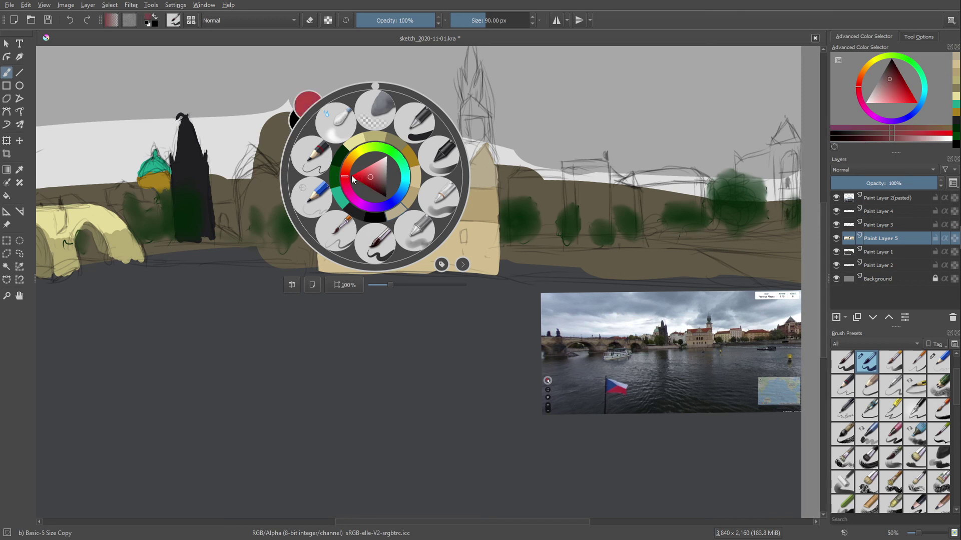
click(371, 176)
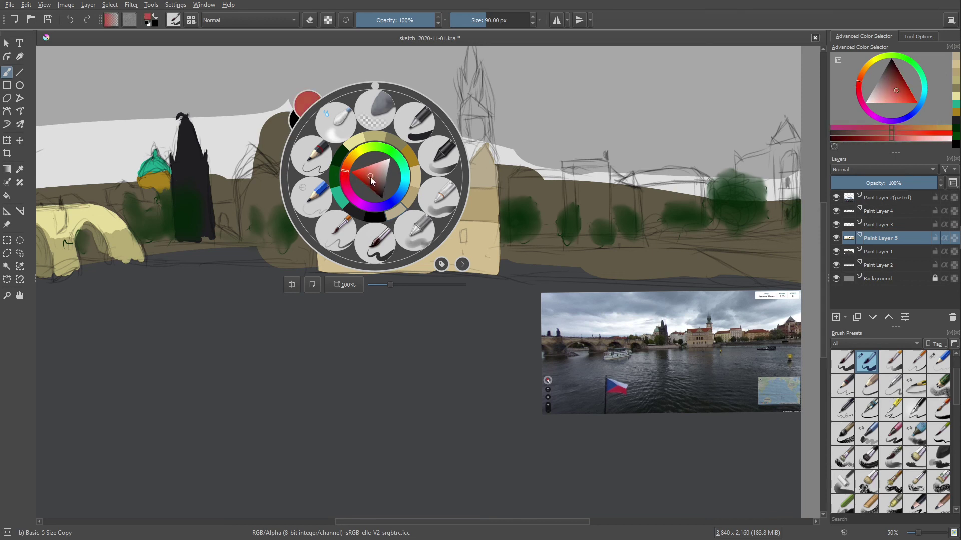
click(367, 179)
click(364, 184)
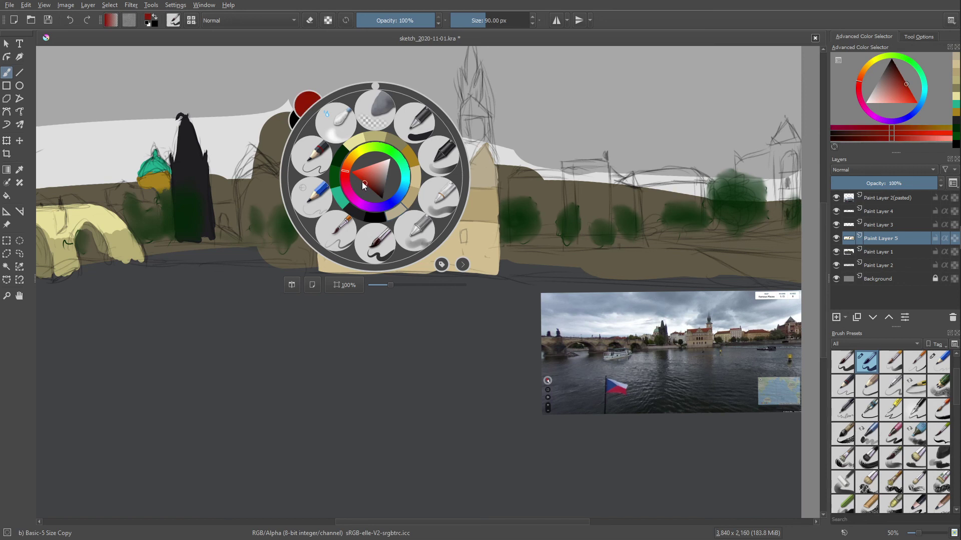
click(371, 183)
click(365, 185)
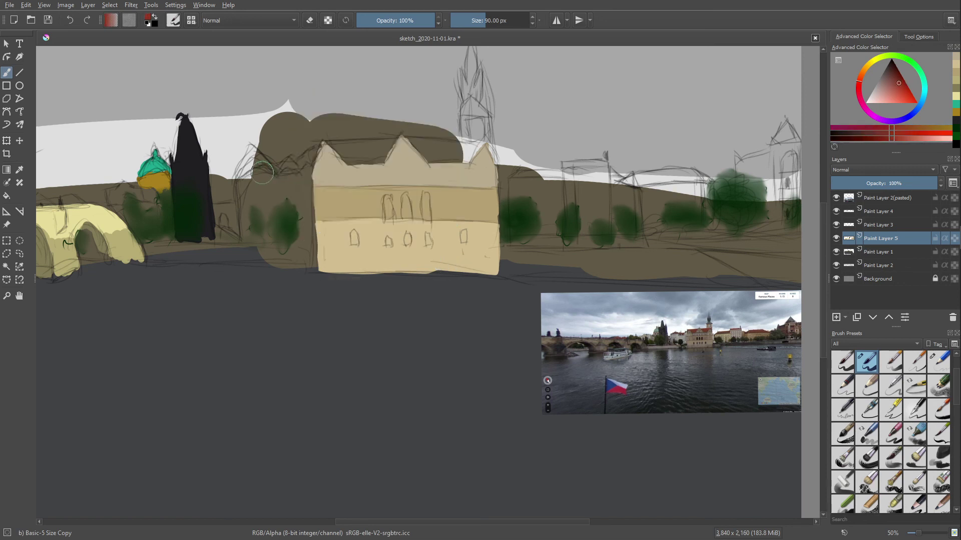
- Paint the left gable roof red, covering a stray grey-brown mark
mouse_move(372, 146)
mouse_down()
mouse_move(339, 145)
mouse_move(393, 142)
mouse_up()
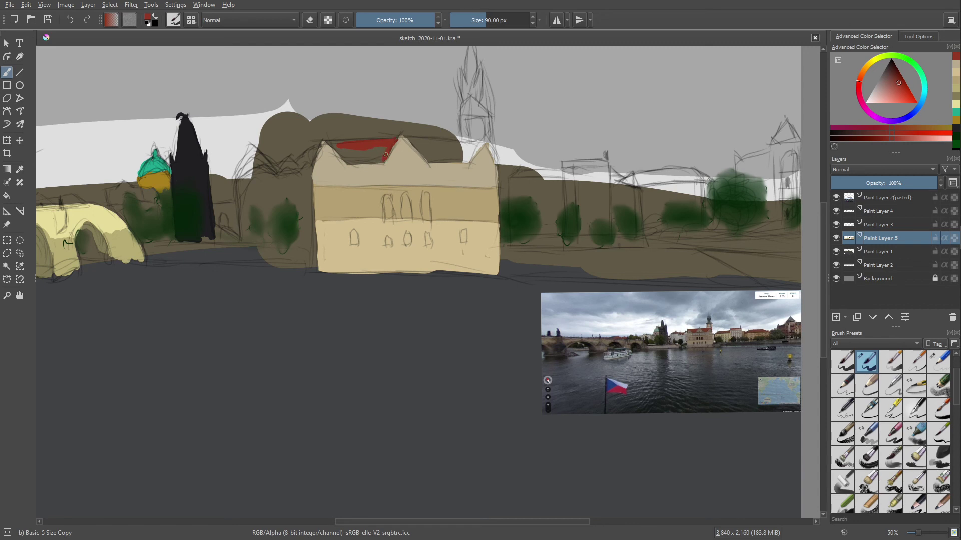
drag(384, 156, 333, 147)
drag(346, 160, 346, 140)
drag(350, 150, 368, 162)
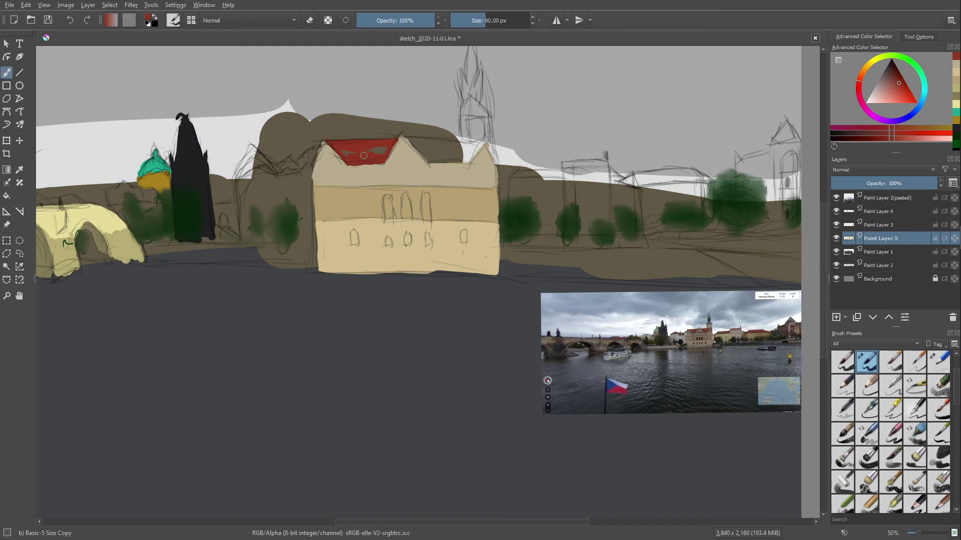
drag(355, 150, 434, 140)
- Extend the red roof down the right slope and fill its right part
drag(473, 140, 471, 144)
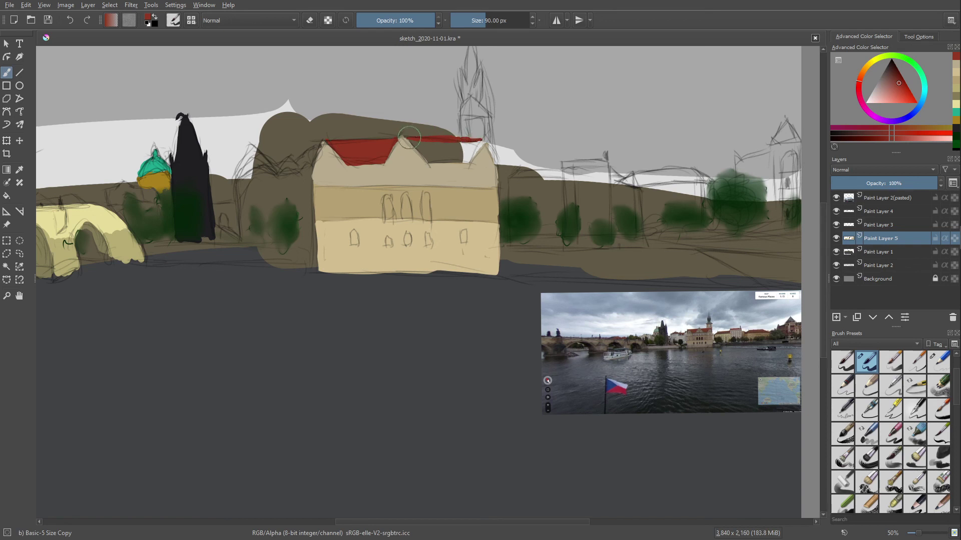
mouse_move(409, 139)
mouse_down()
mouse_move(430, 163)
mouse_move(457, 161)
mouse_up()
drag(461, 161, 479, 141)
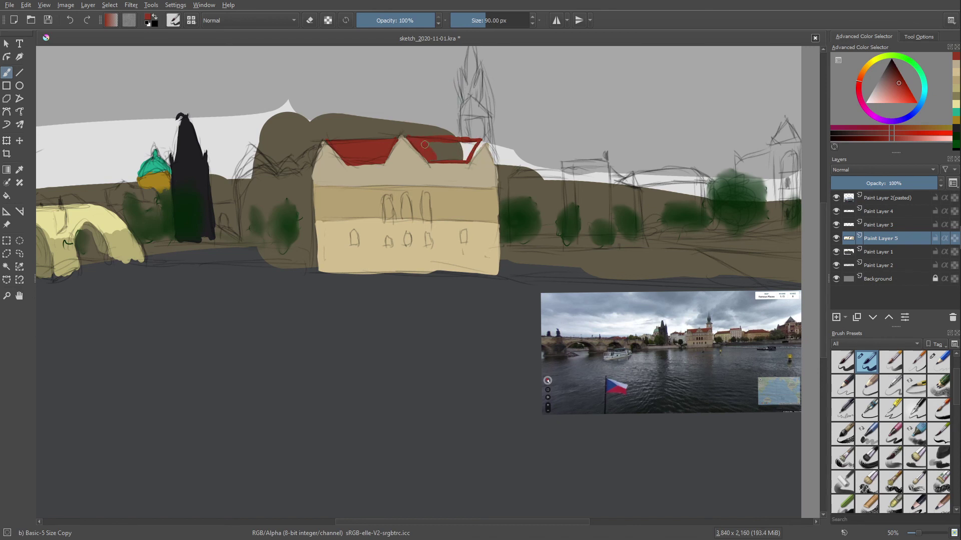
drag(424, 145, 467, 147)
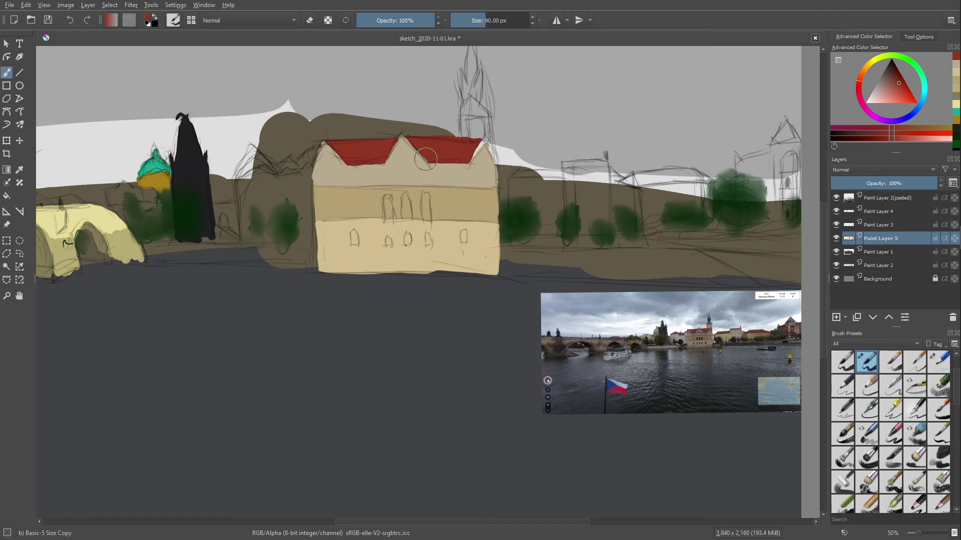
- Switch to beige and tidy the red roof's right end
right_click(286, 150)
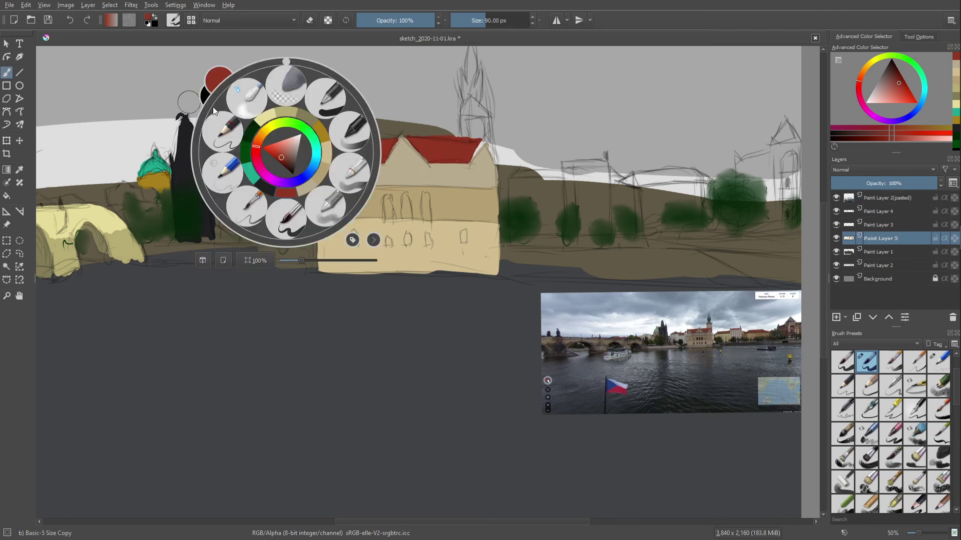
click(307, 187)
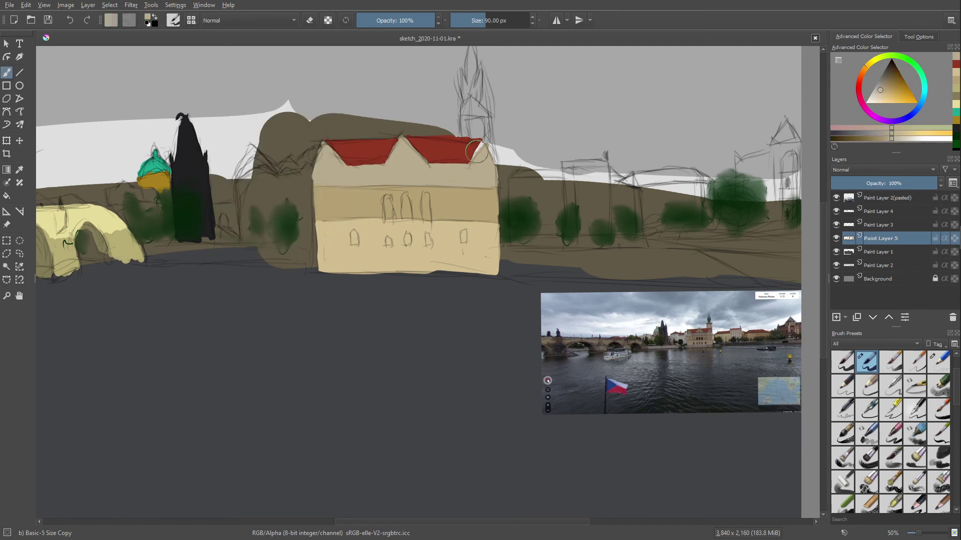
drag(477, 152, 483, 143)
- Touch up the roof's left and right corners in the recent dark red
right_click(253, 134)
click(246, 190)
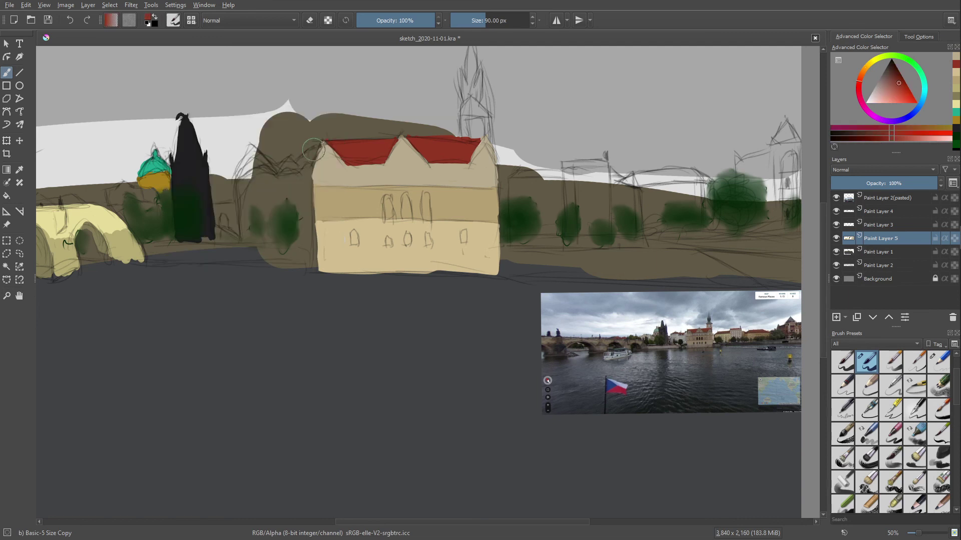
drag(316, 148, 314, 153)
drag(491, 144, 492, 147)
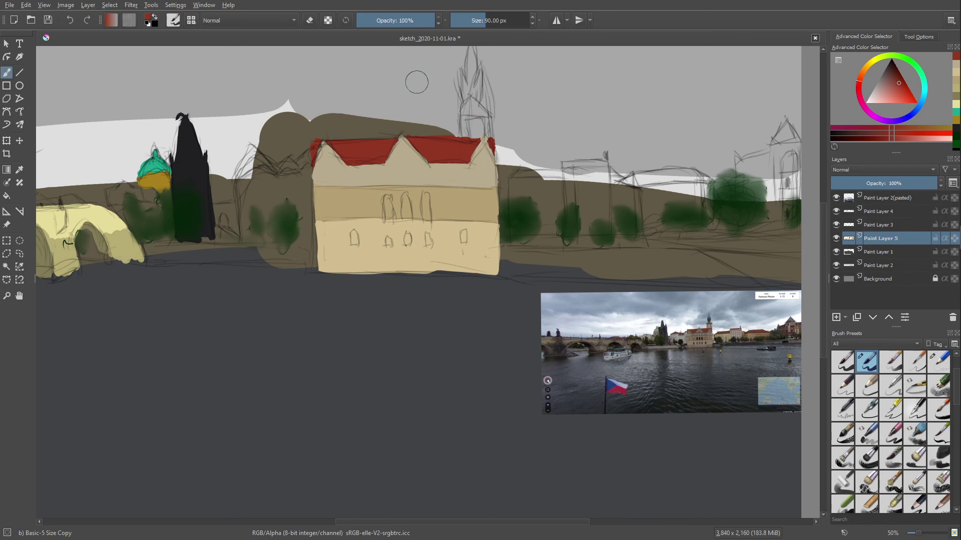
right_click(221, 157)
- Pan to the tower and dab light grey over its base behind the red roof
drag(297, 256, 217, 305)
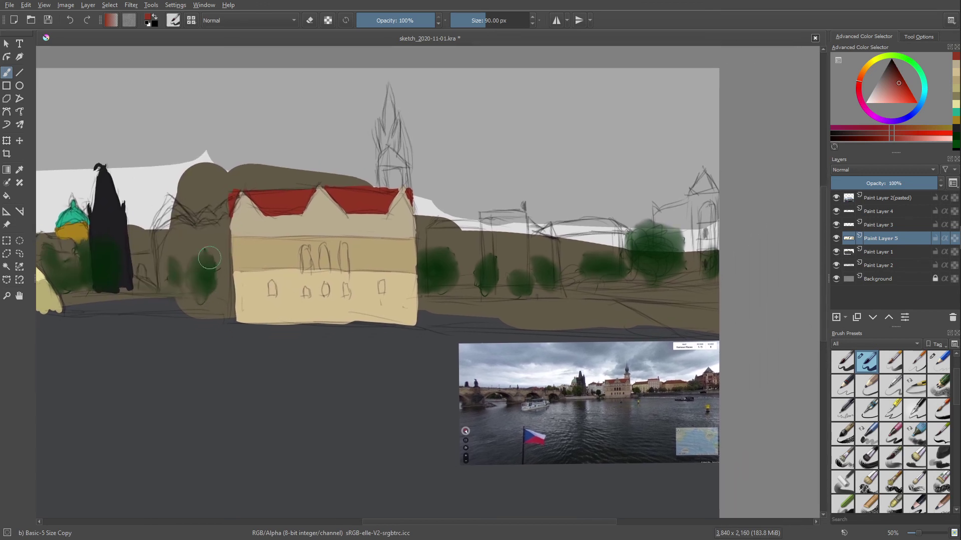
right_click(337, 196)
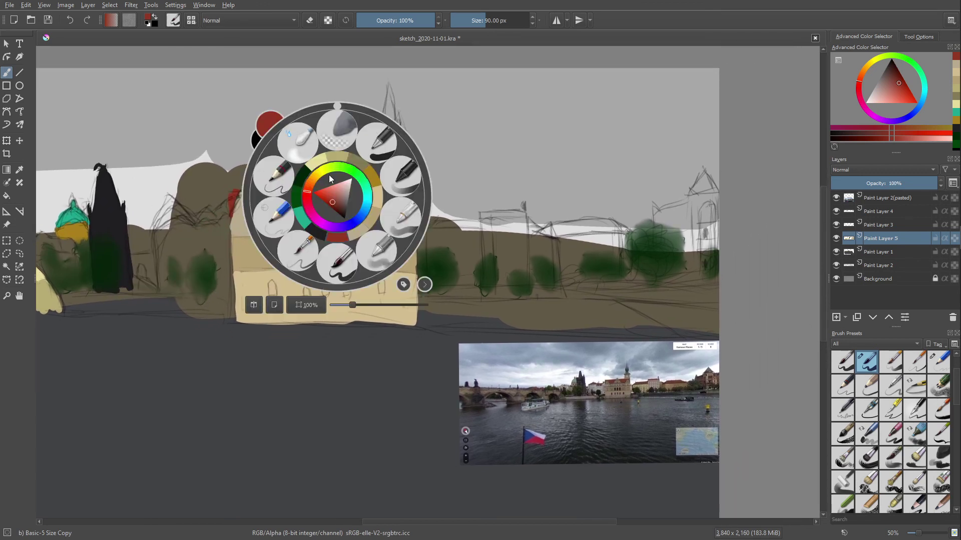
click(347, 199)
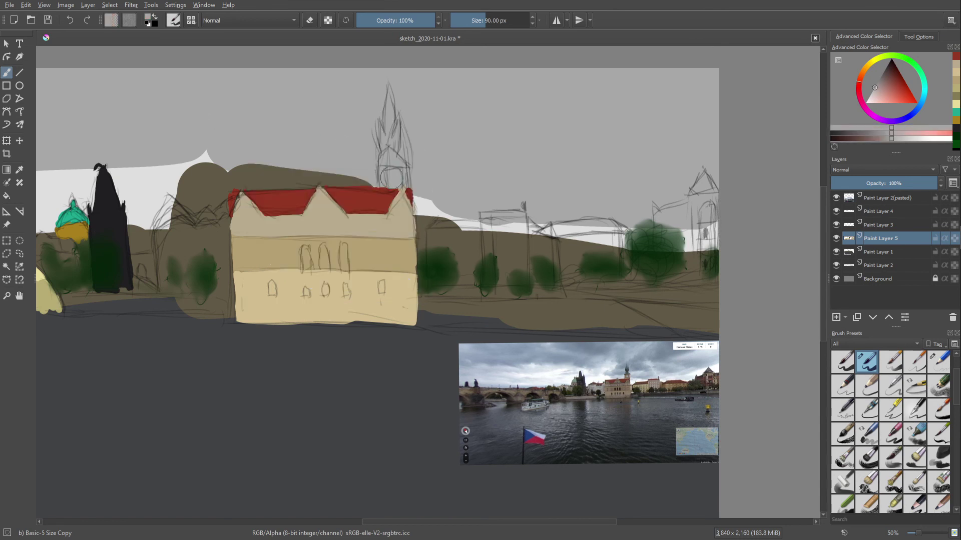
click(390, 177)
drag(388, 176, 392, 183)
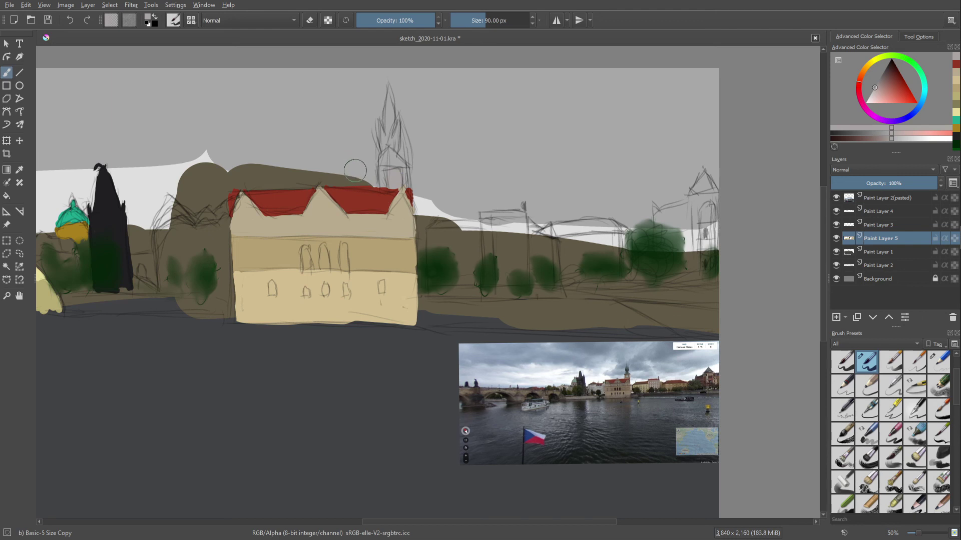
right_click(344, 160)
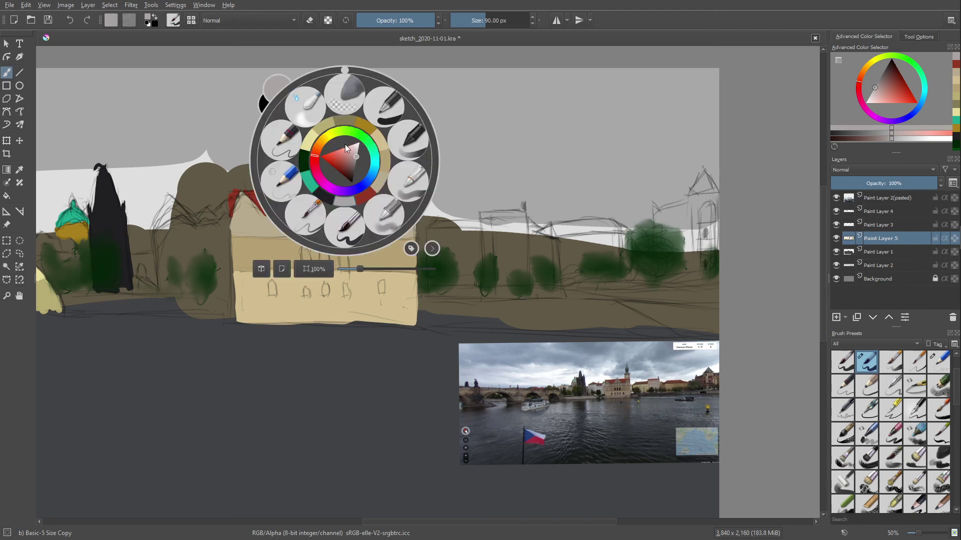
- Fill the tower base with vertical and horizontal tan strokes and round its top into an arch
click(384, 164)
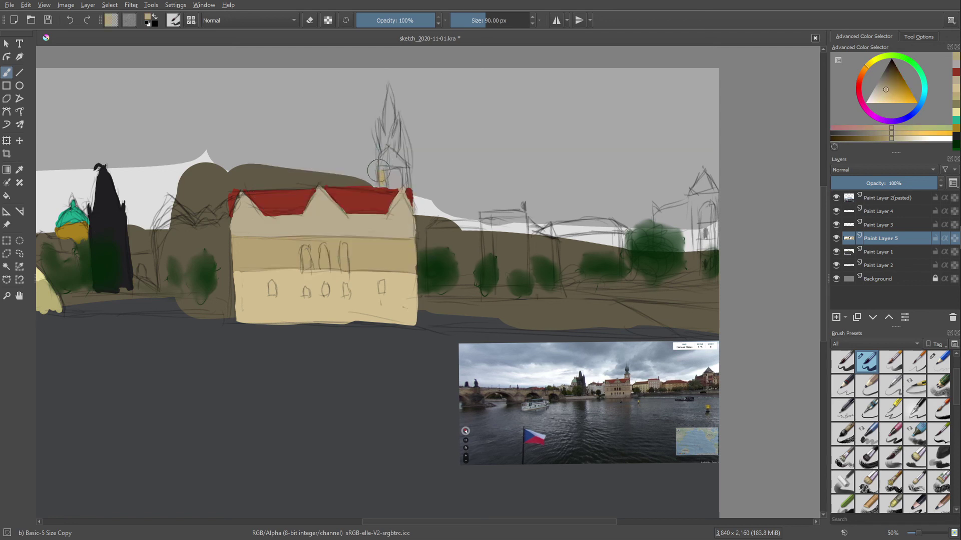
drag(381, 171, 381, 184)
drag(384, 167, 404, 167)
drag(384, 174, 404, 173)
right_click(348, 150)
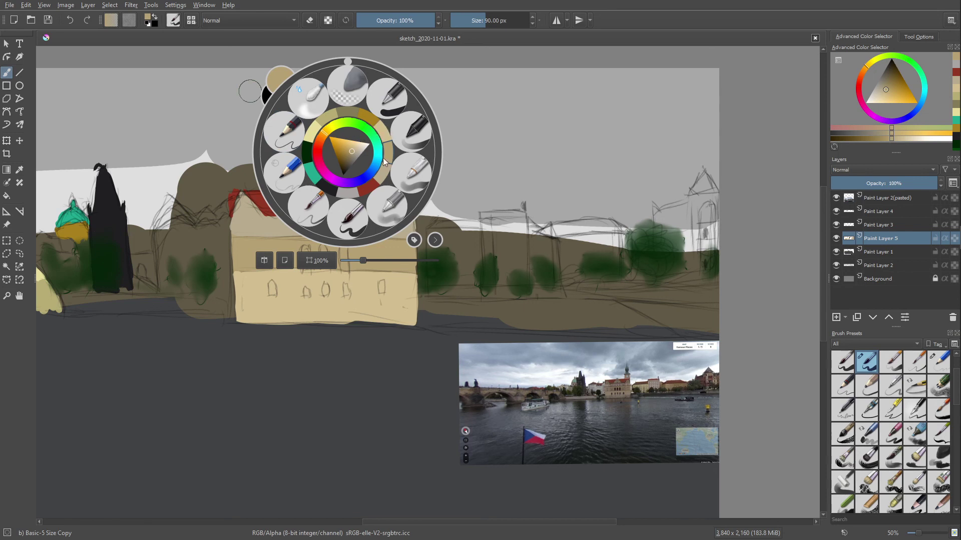
click(380, 136)
drag(400, 175, 406, 168)
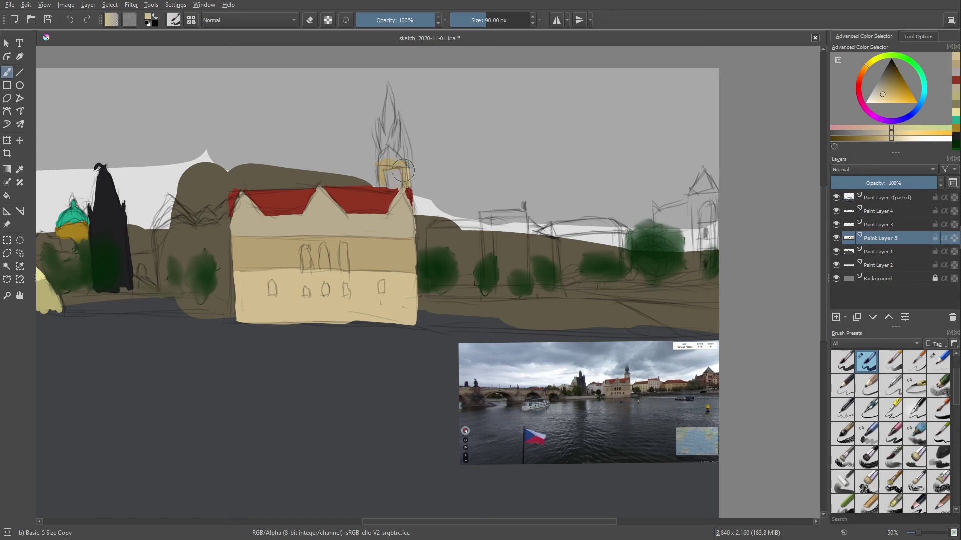
- Choose a dark green in the pop-up palette's colour triangle
right_click(332, 110)
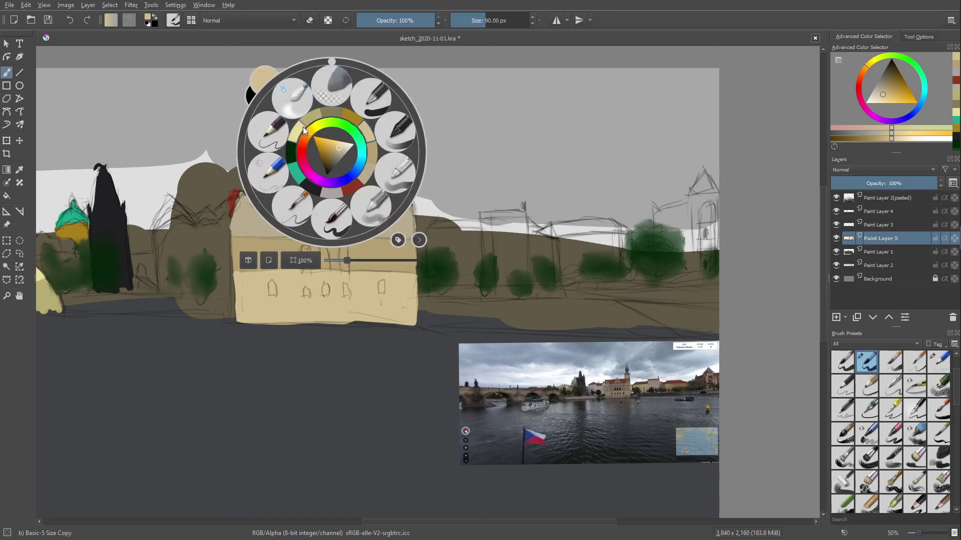
click(295, 173)
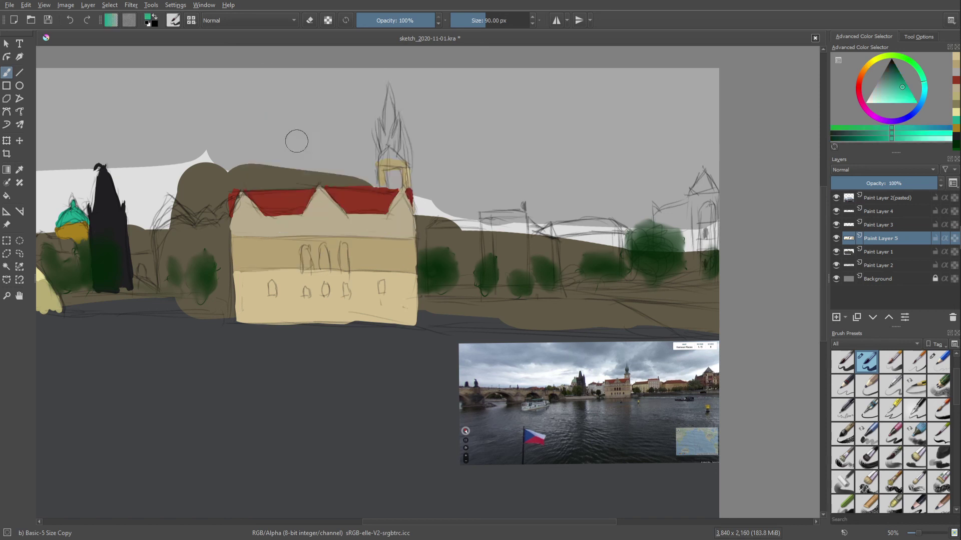
right_click(312, 148)
drag(313, 144, 301, 141)
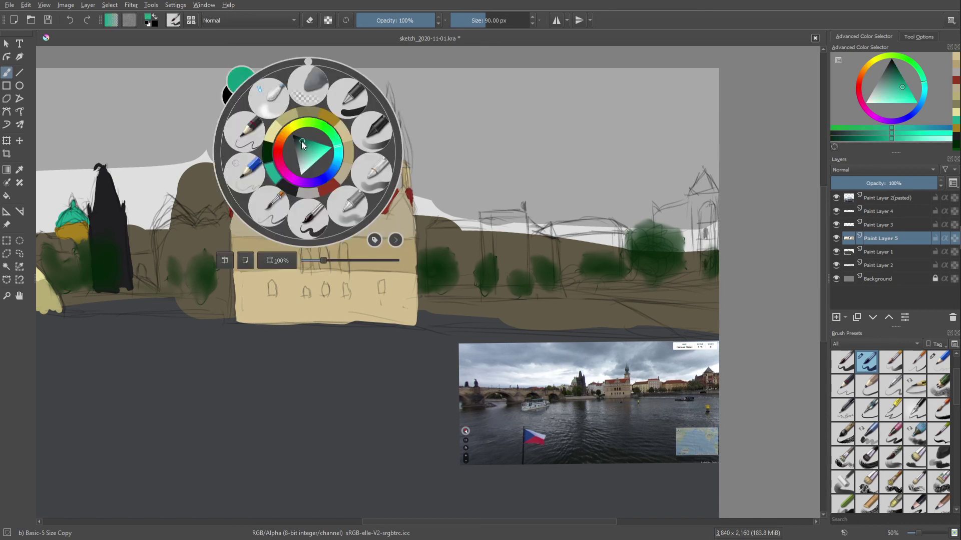
click(299, 139)
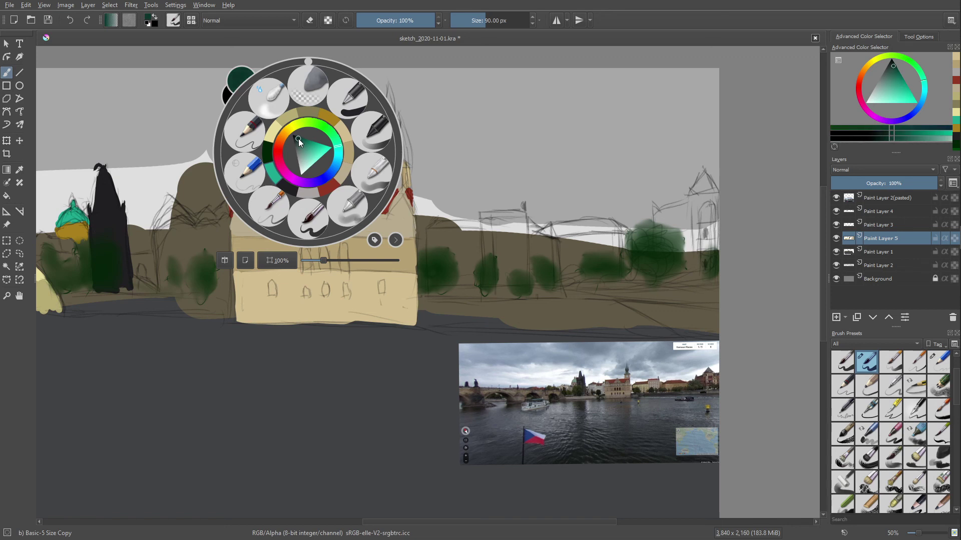
click(304, 141)
click(301, 141)
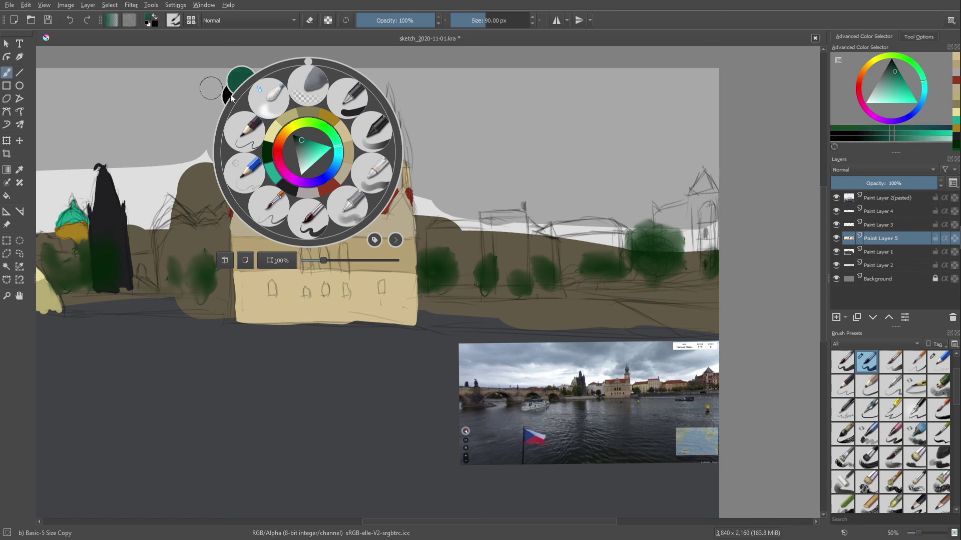
click(204, 87)
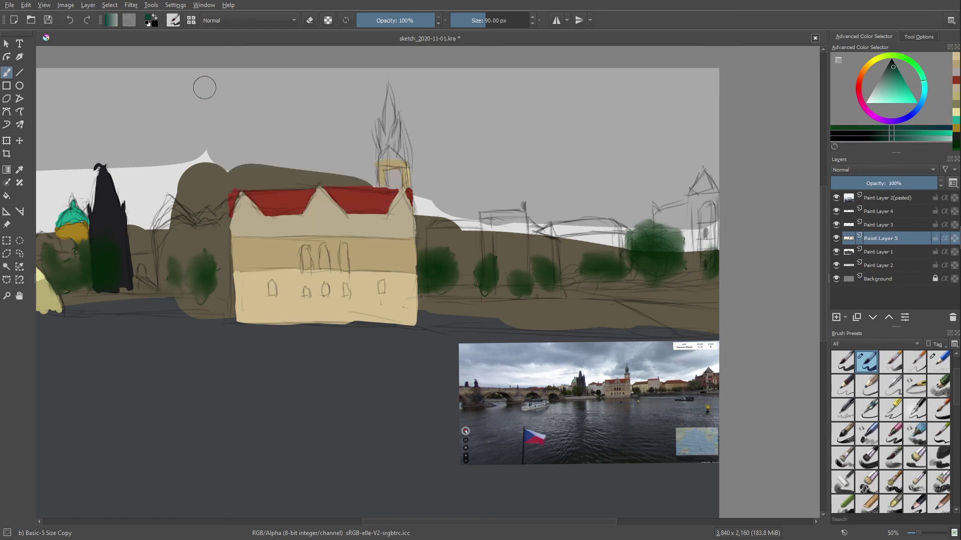
- Paint the spire's V-shaped body and tall pointed tip in dark green above the tan tower
click(393, 155)
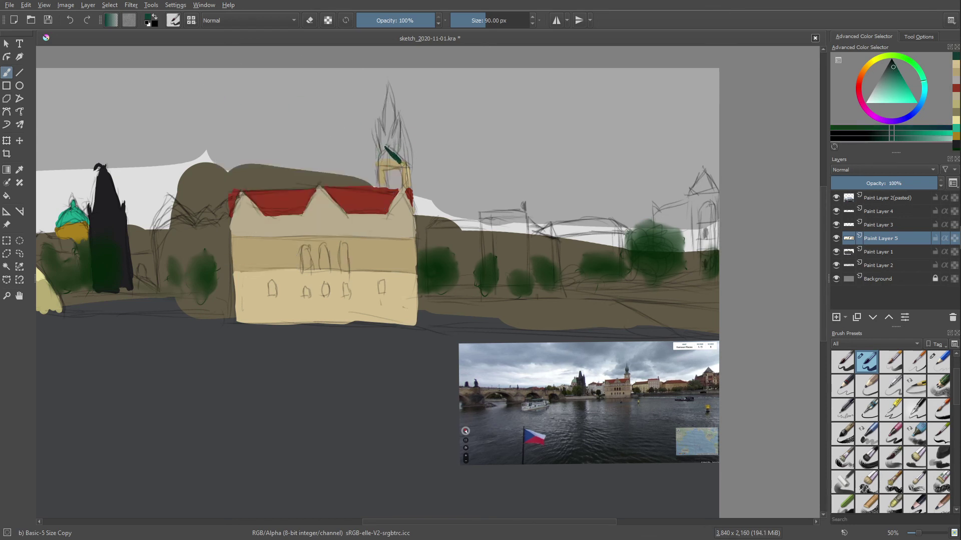
drag(388, 149, 402, 163)
drag(367, 157, 384, 162)
mouse_move(394, 150)
mouse_down()
mouse_move(399, 118)
mouse_move(387, 152)
mouse_move(377, 120)
mouse_move(384, 148)
mouse_up()
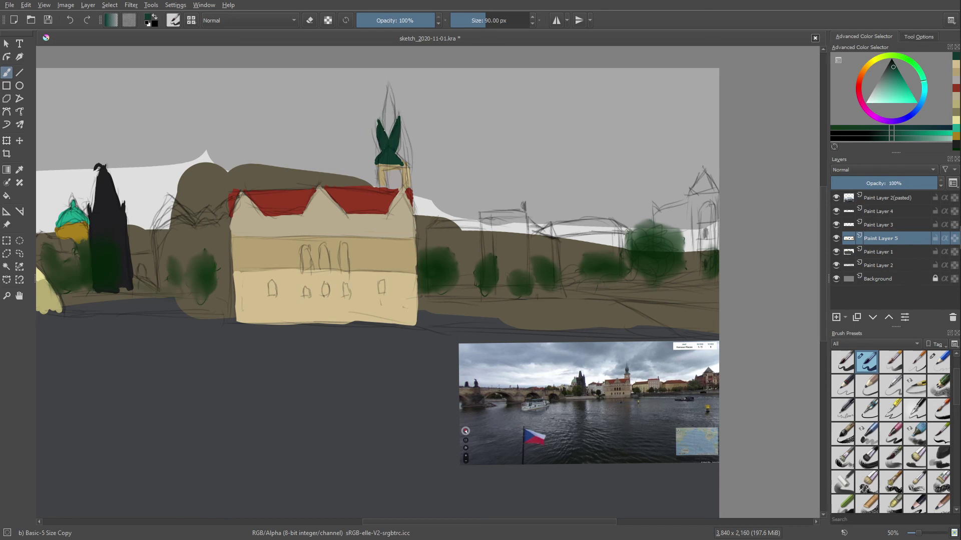
mouse_move(386, 129)
mouse_down()
mouse_move(386, 86)
mouse_move(393, 117)
mouse_move(388, 109)
mouse_up()
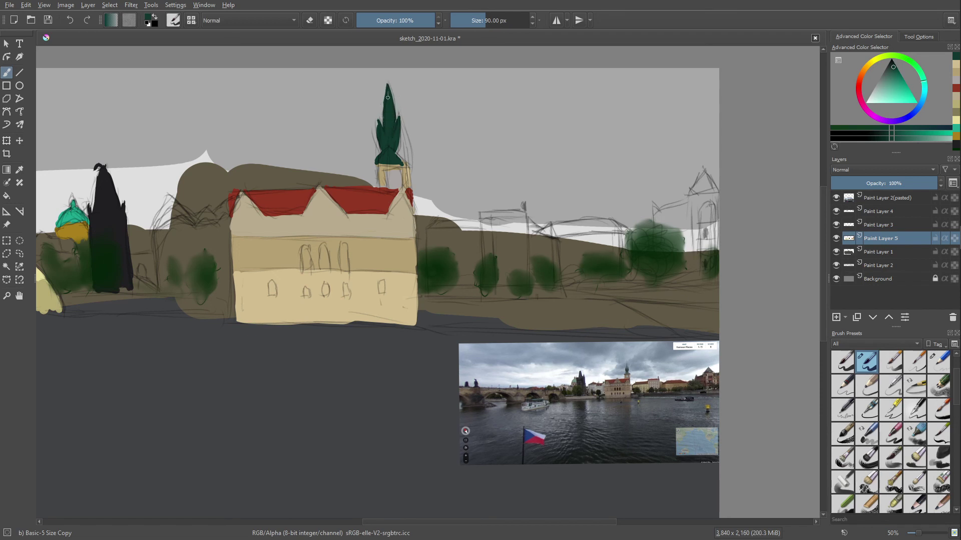
- Pick a slightly different green and add more paint to the spire base
right_click(355, 167)
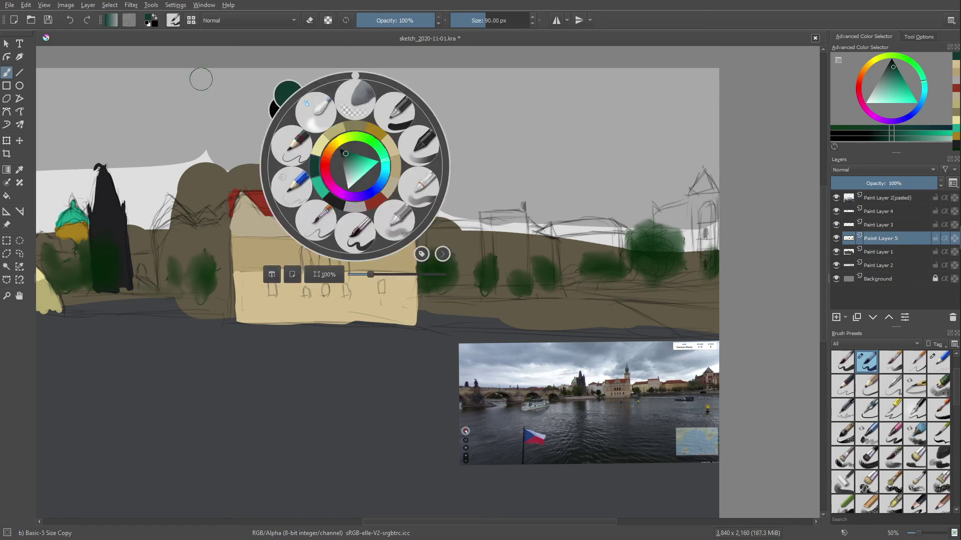
click(347, 159)
click(249, 86)
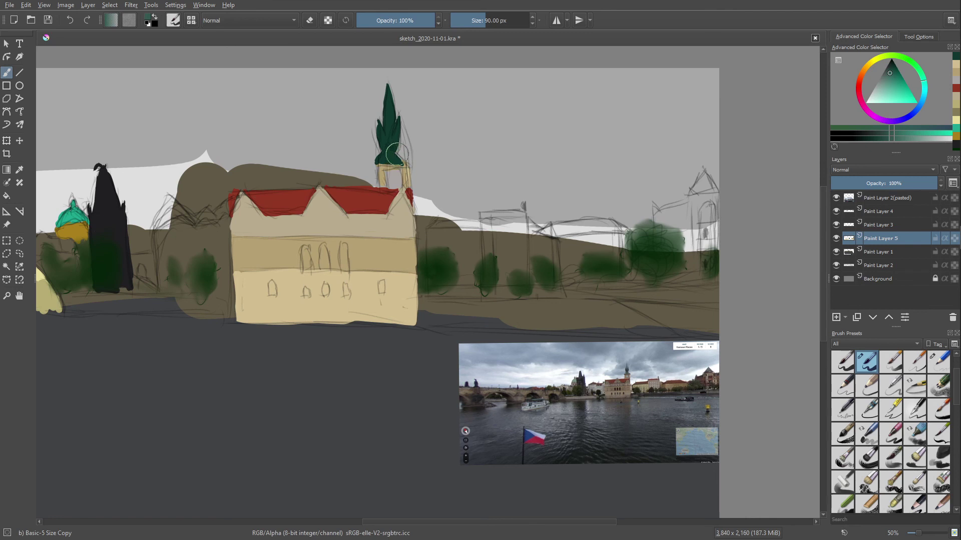
drag(395, 154, 400, 159)
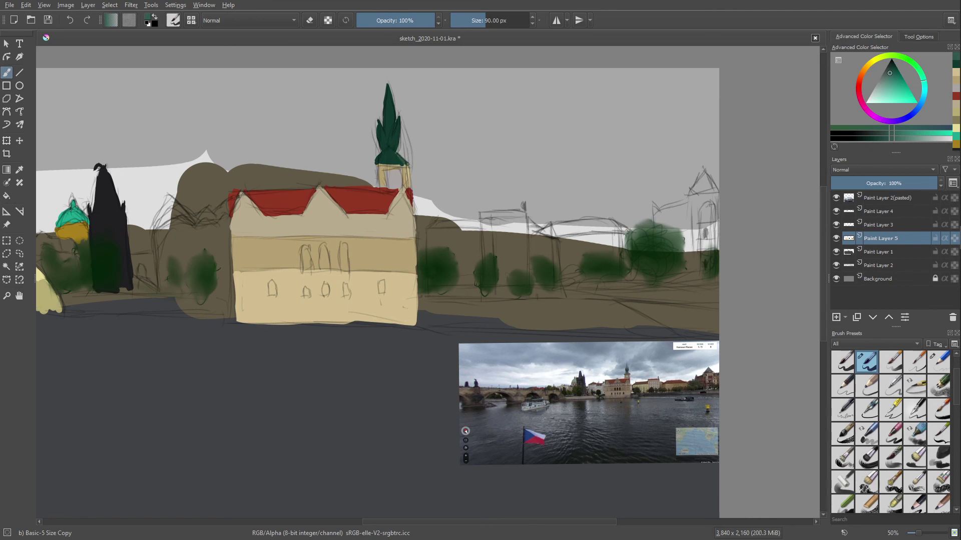
right_click(352, 153)
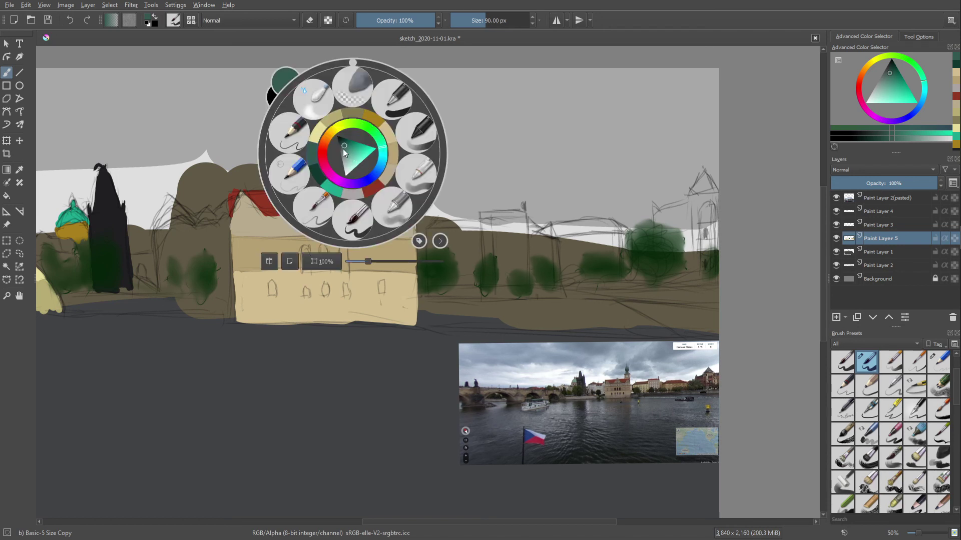
click(268, 104)
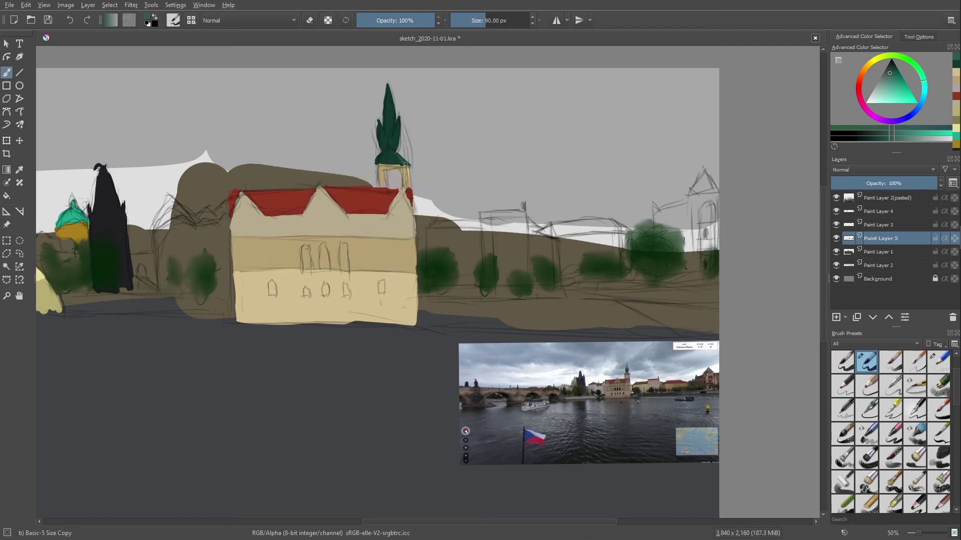
right_click(326, 150)
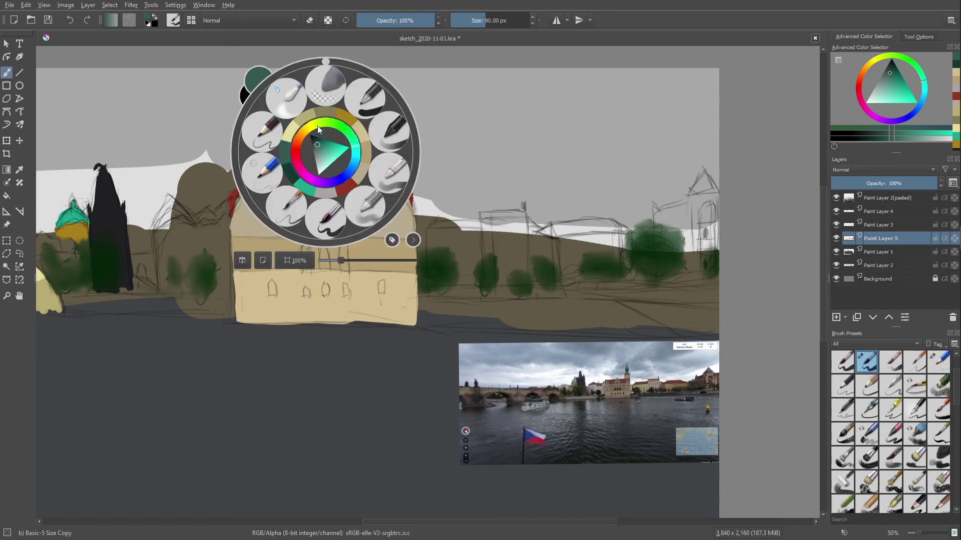
- Pan to the pale yellow bridge and paint a light grey stroke left of the red roof
mouse_move(182, 79)
mouse_down()
mouse_move(301, 151)
mouse_move(272, 143)
mouse_up()
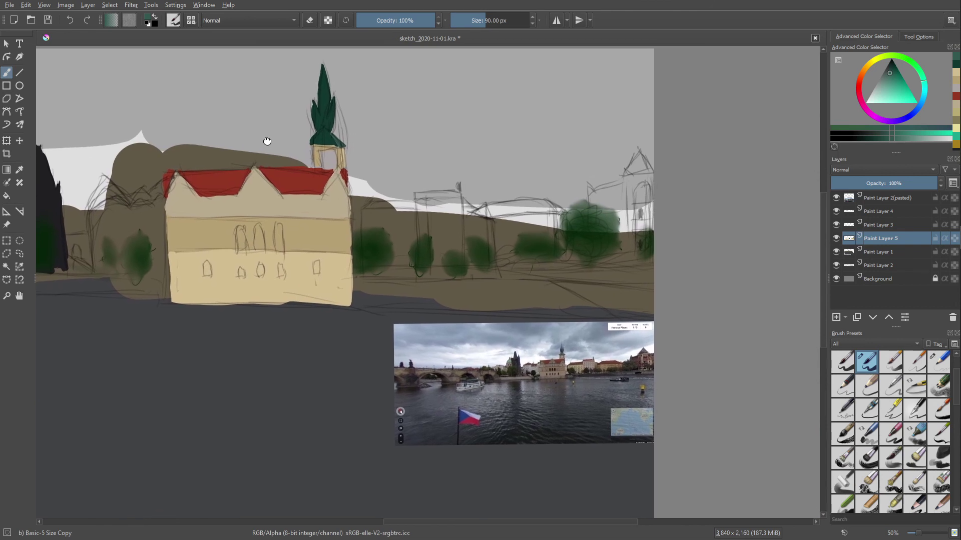
drag(225, 122, 306, 147)
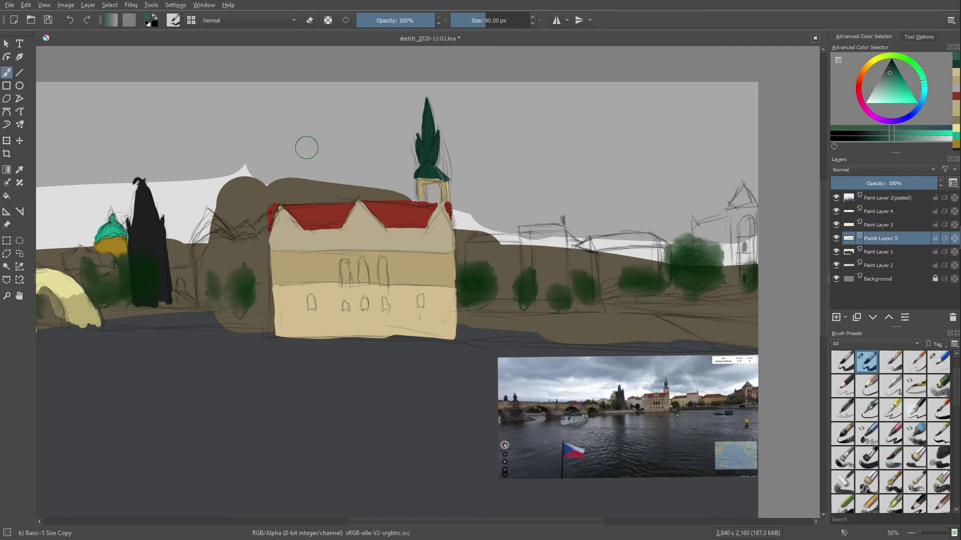
drag(119, 256, 269, 250)
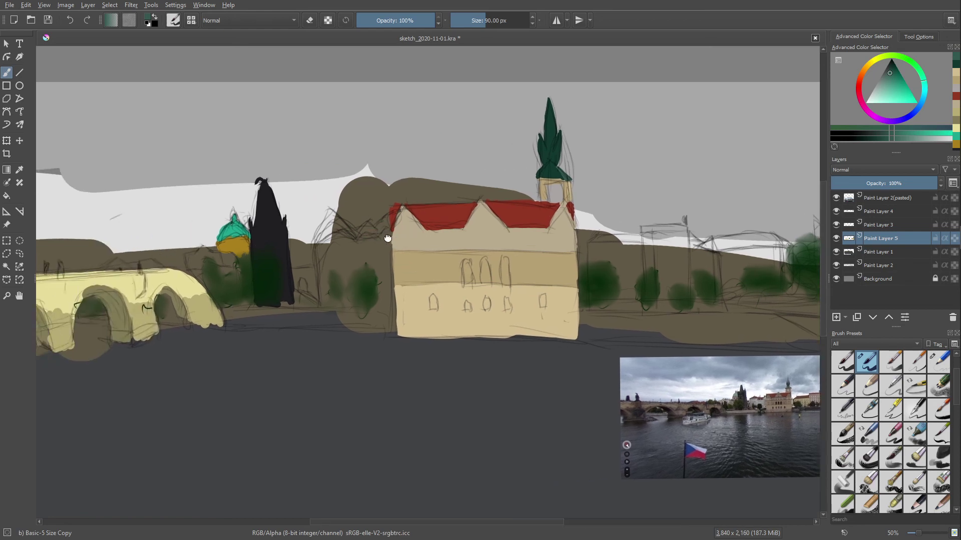
right_click(285, 245)
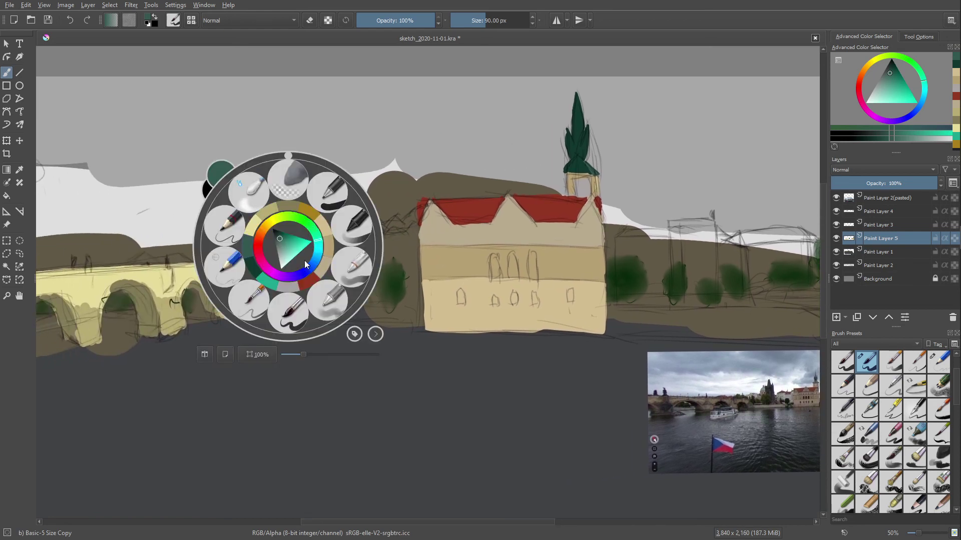
drag(300, 259, 271, 267)
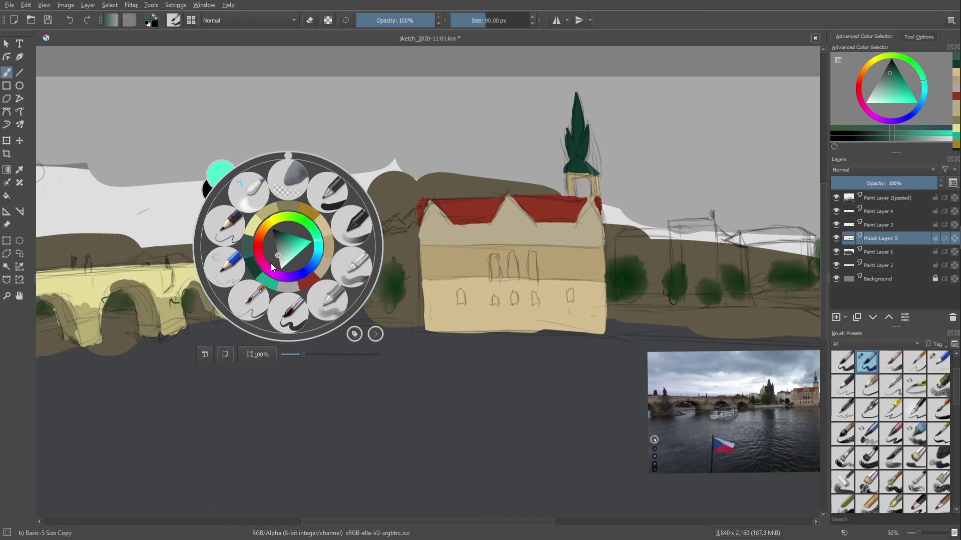
click(271, 268)
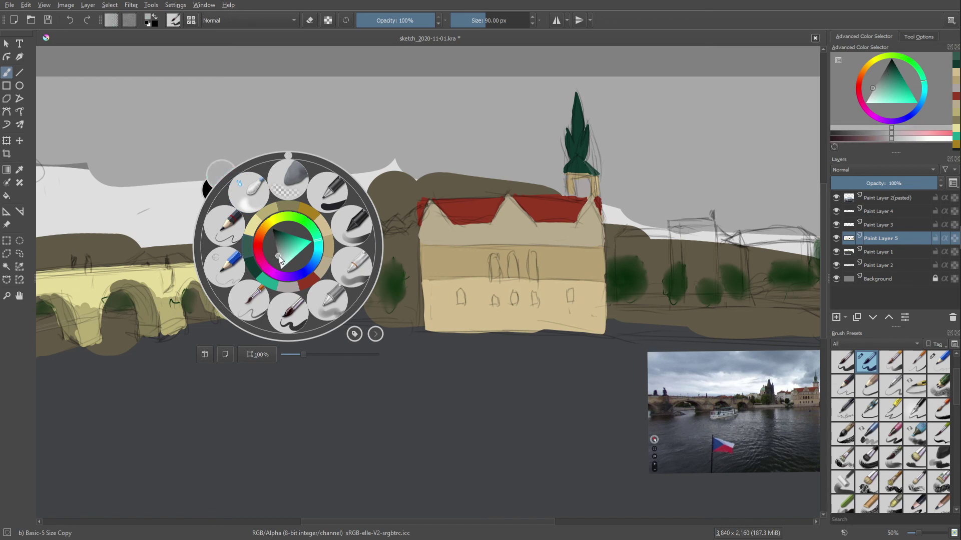
drag(279, 259, 280, 262)
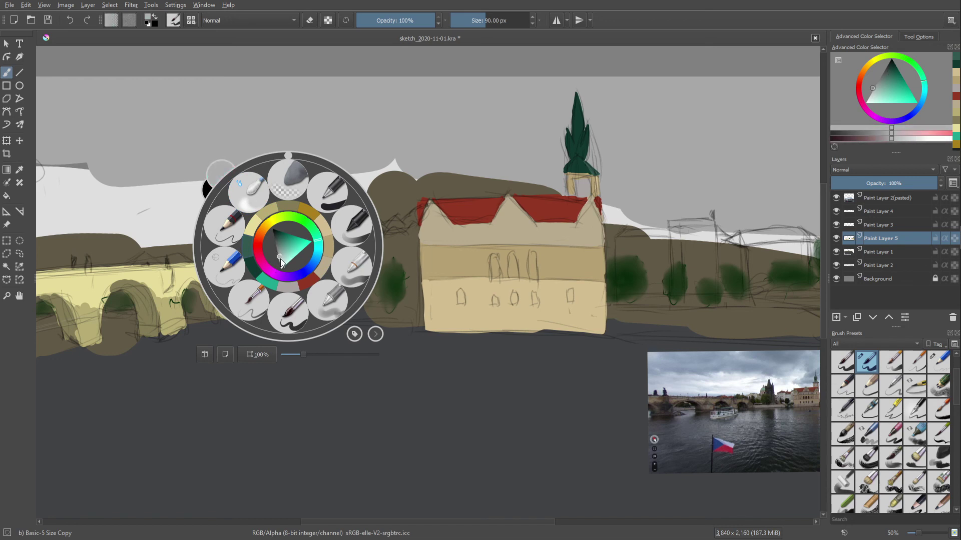
click(178, 178)
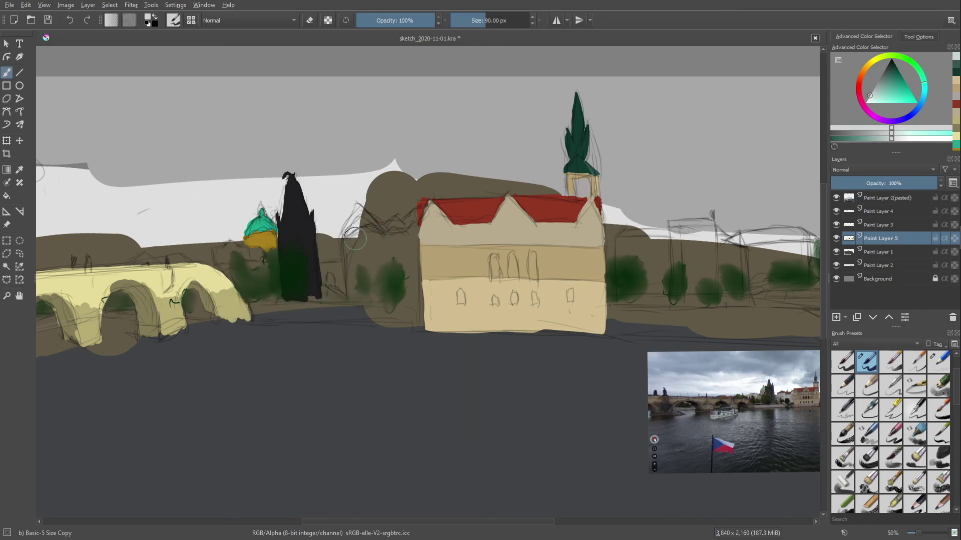
drag(409, 242, 415, 230)
- Extend the grey strip down and outline the side building's left and top edges in white
drag(413, 229, 419, 306)
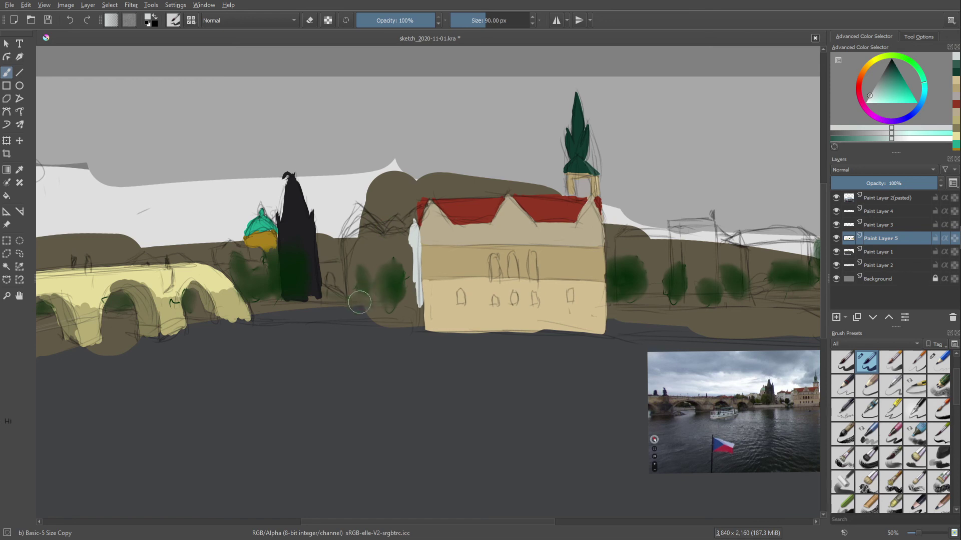
mouse_move(352, 300)
mouse_down()
mouse_move(415, 301)
mouse_move(384, 291)
mouse_up()
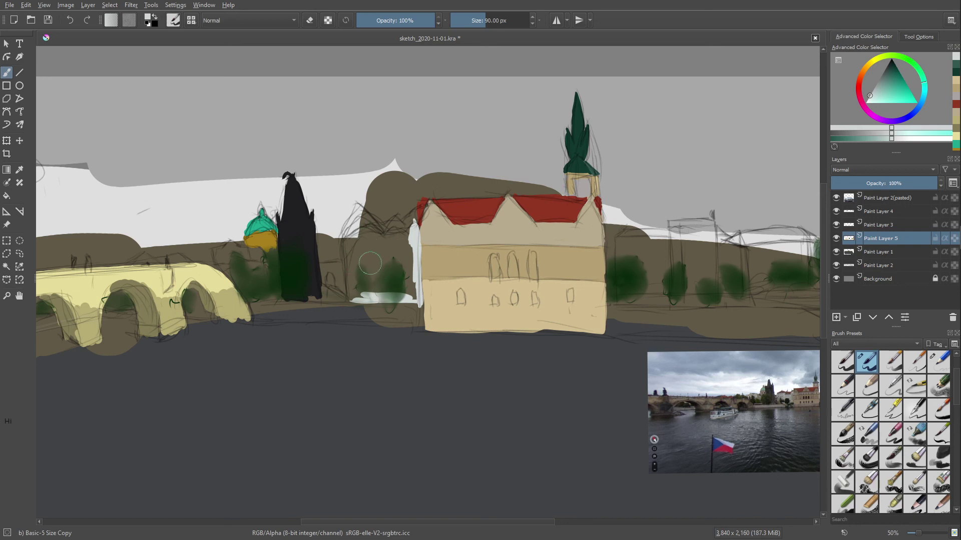
drag(348, 294, 344, 238)
mouse_move(342, 252)
mouse_down()
mouse_move(351, 240)
mouse_move(339, 278)
mouse_up()
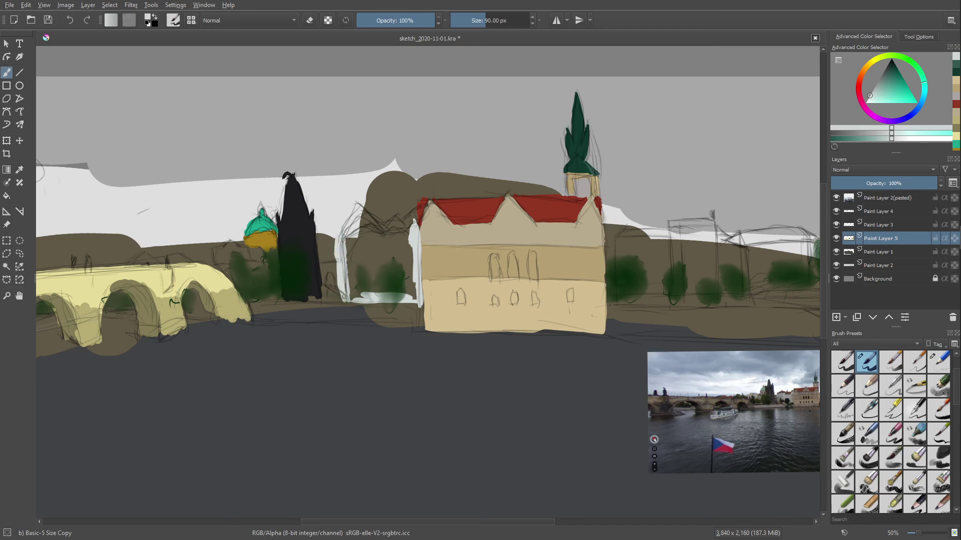
drag(343, 296, 346, 262)
drag(363, 233, 402, 231)
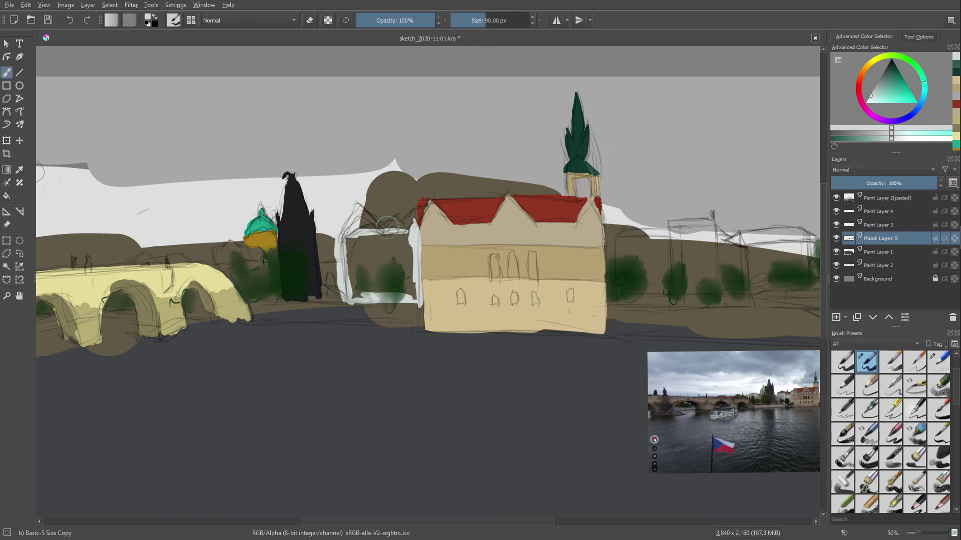
- Erase the stray knob atop the white frame in eraser mode, then return to normal painting
right_click(355, 230)
key(e)
drag(413, 210, 400, 232)
right_click(328, 211)
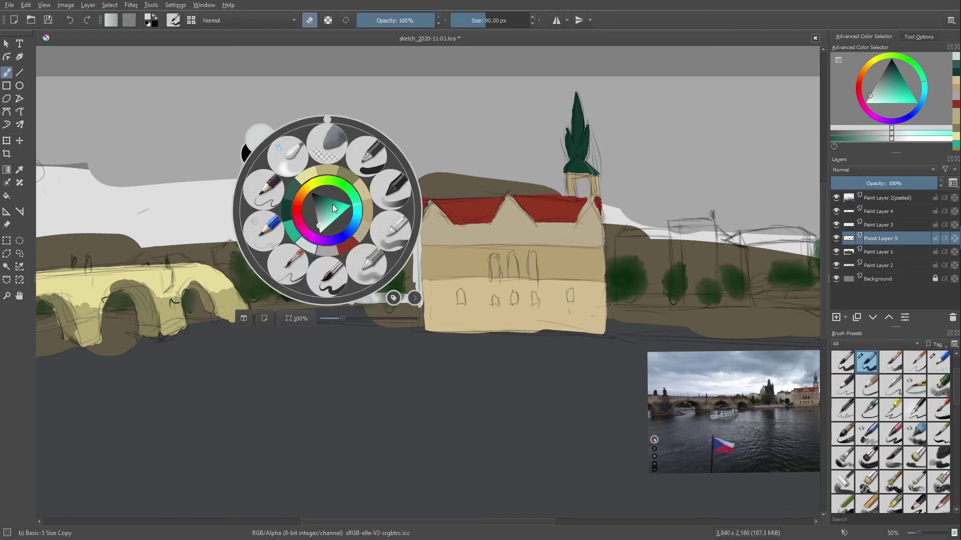
key(e)
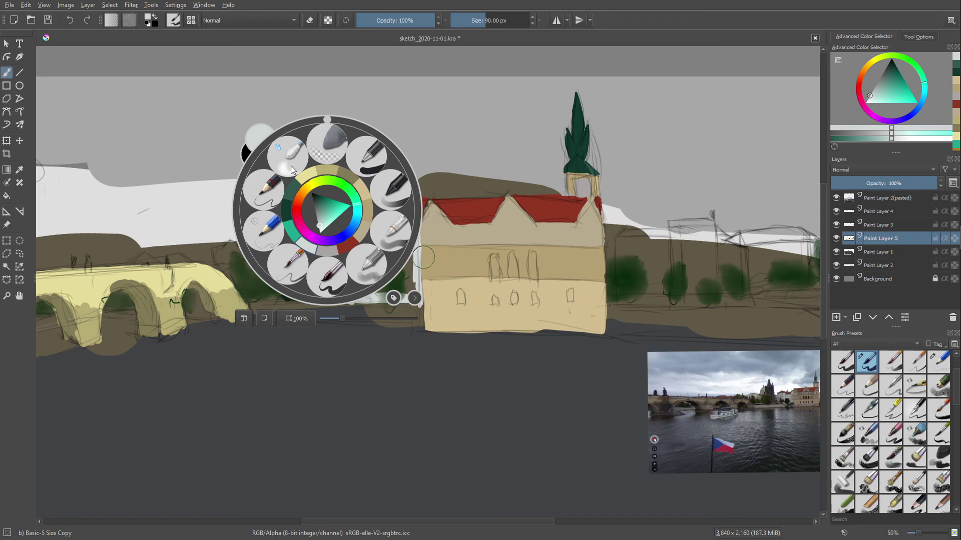
- Fill the outlined building left of the ochre block with pale white strokes
click(223, 134)
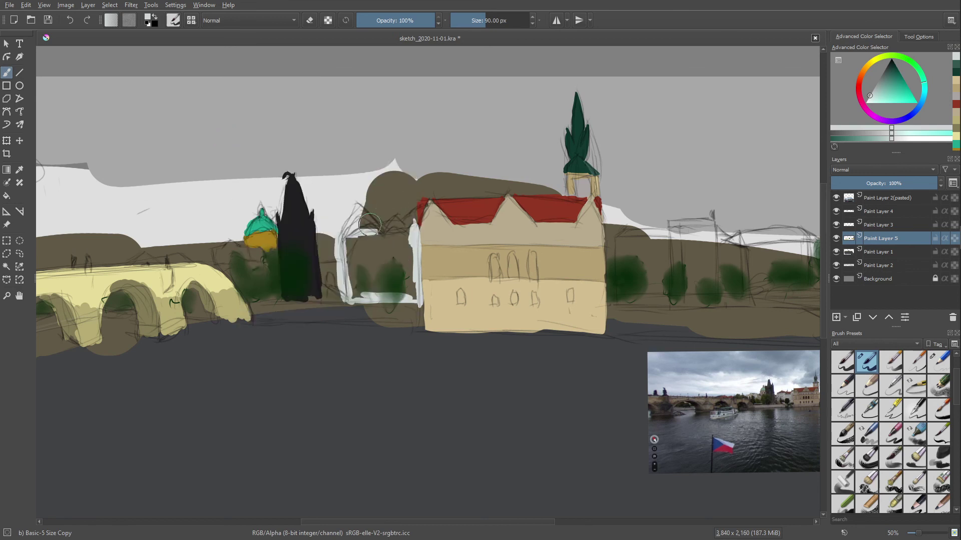
drag(374, 232, 385, 242)
drag(344, 246, 370, 232)
mouse_move(377, 284)
mouse_down()
mouse_move(359, 238)
mouse_move(353, 265)
mouse_move(345, 235)
mouse_move(355, 295)
mouse_move(360, 270)
mouse_move(370, 288)
mouse_up()
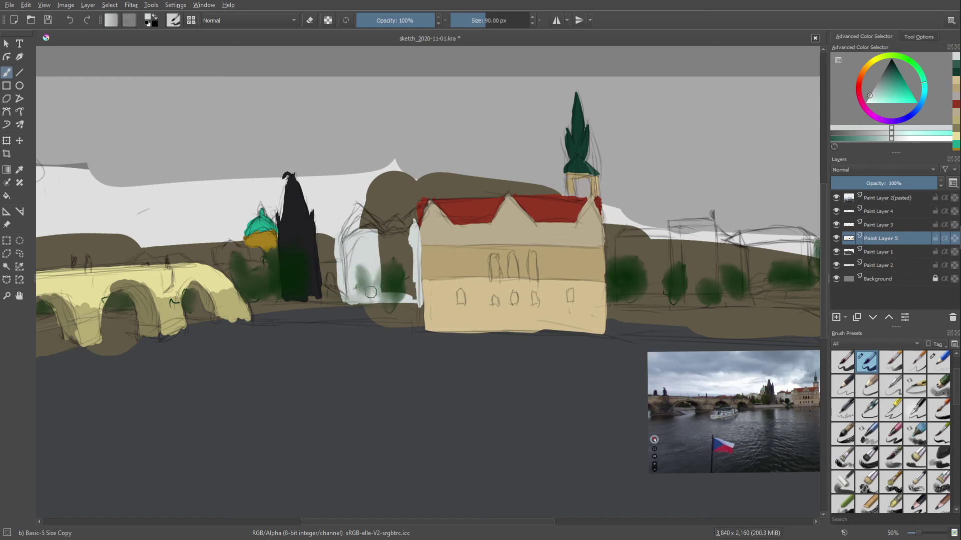
mouse_move(364, 226)
mouse_down()
mouse_move(362, 239)
mouse_move(395, 246)
mouse_up()
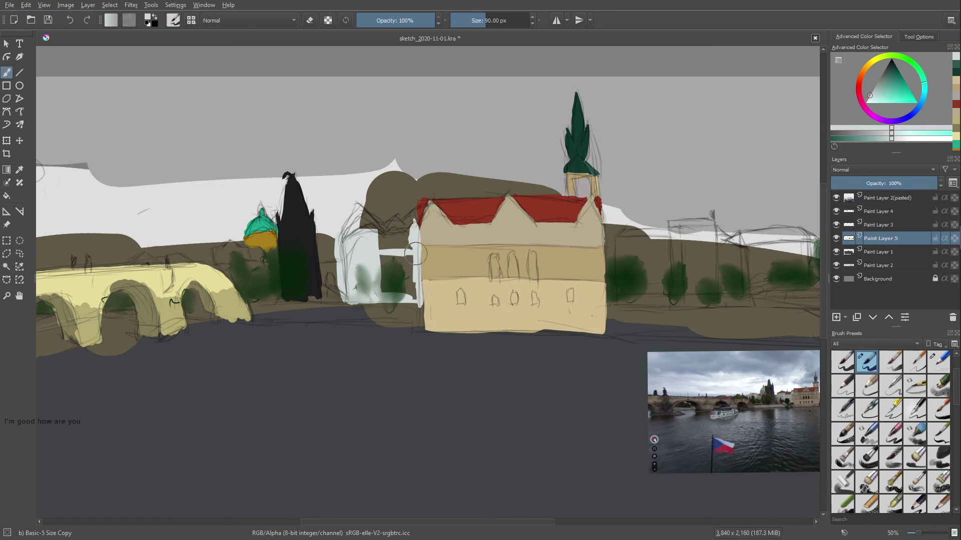
drag(415, 254, 411, 233)
mouse_move(384, 244)
mouse_down()
mouse_move(412, 265)
mouse_move(409, 255)
mouse_move(413, 290)
mouse_move(404, 275)
mouse_move(380, 270)
mouse_move(378, 285)
mouse_up()
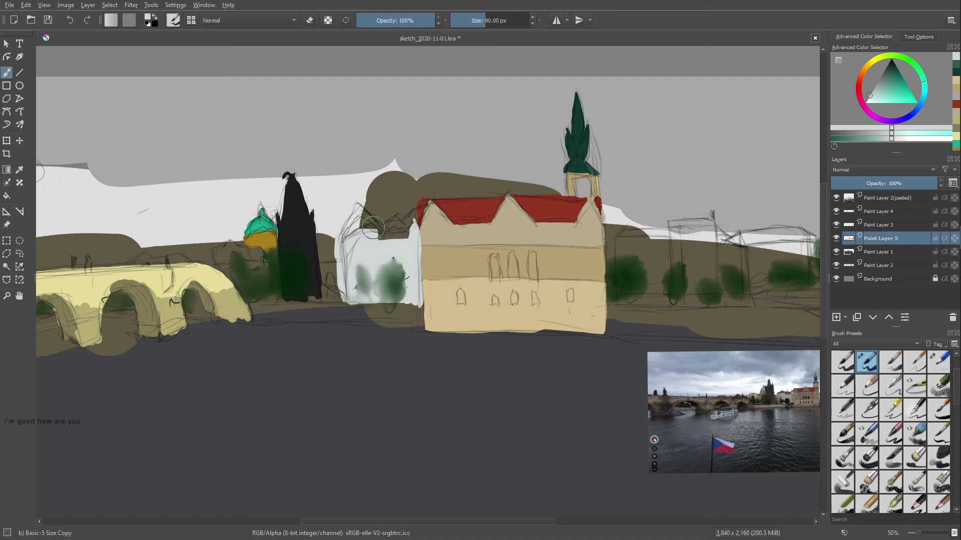
mouse_move(373, 227)
mouse_down()
mouse_move(375, 251)
mouse_move(378, 241)
mouse_up()
- Pan the canvas across the right and left sides of the painting
mouse_move(335, 199)
mouse_down()
mouse_move(345, 221)
mouse_move(312, 180)
mouse_move(135, 133)
mouse_up()
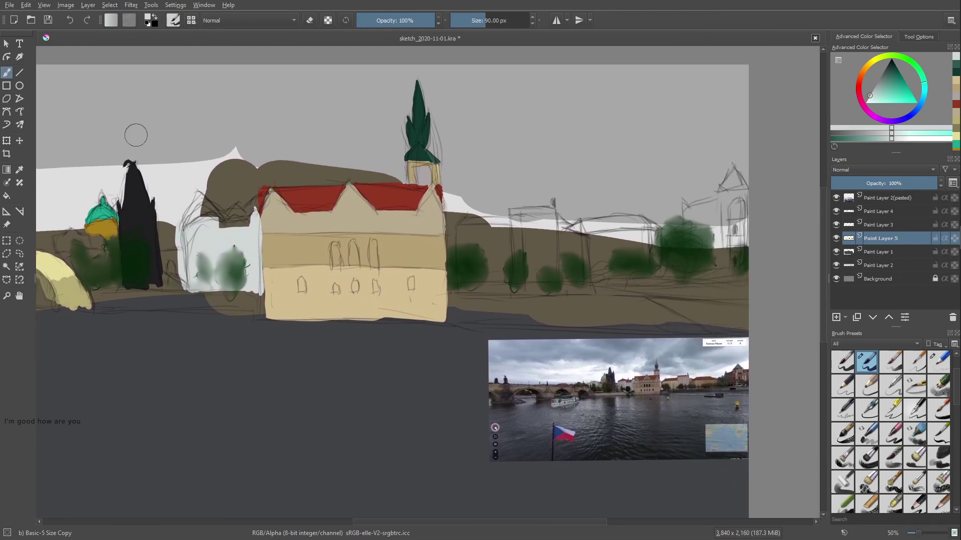
mouse_move(334, 220)
mouse_down()
mouse_move(187, 161)
mouse_move(487, 176)
mouse_up()
mouse_move(239, 144)
mouse_down()
mouse_move(267, 127)
mouse_move(377, 133)
mouse_move(88, 75)
mouse_move(125, 66)
mouse_up()
drag(208, 94, 183, 108)
- Repaint the small building beside the dark tower in a light grey from the pop-up palette
right_click(228, 152)
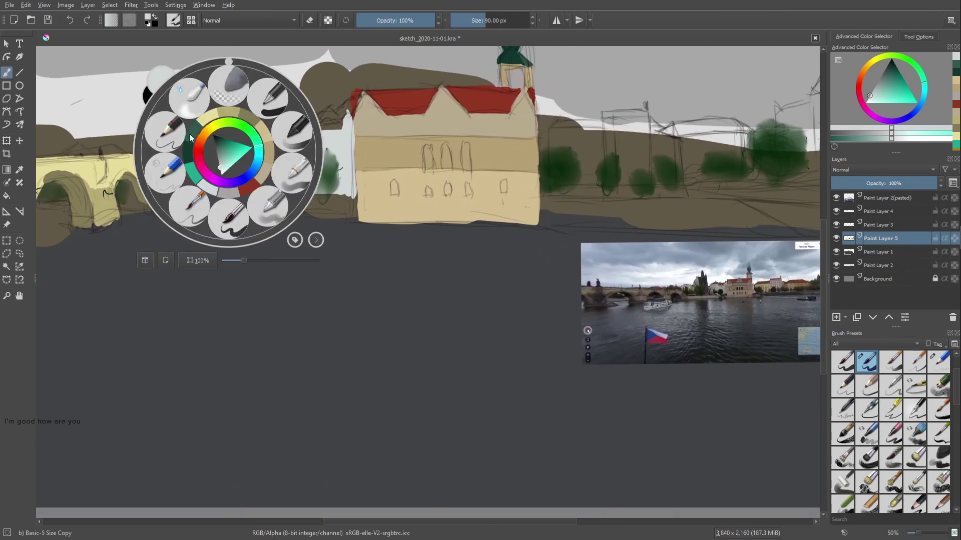
click(219, 166)
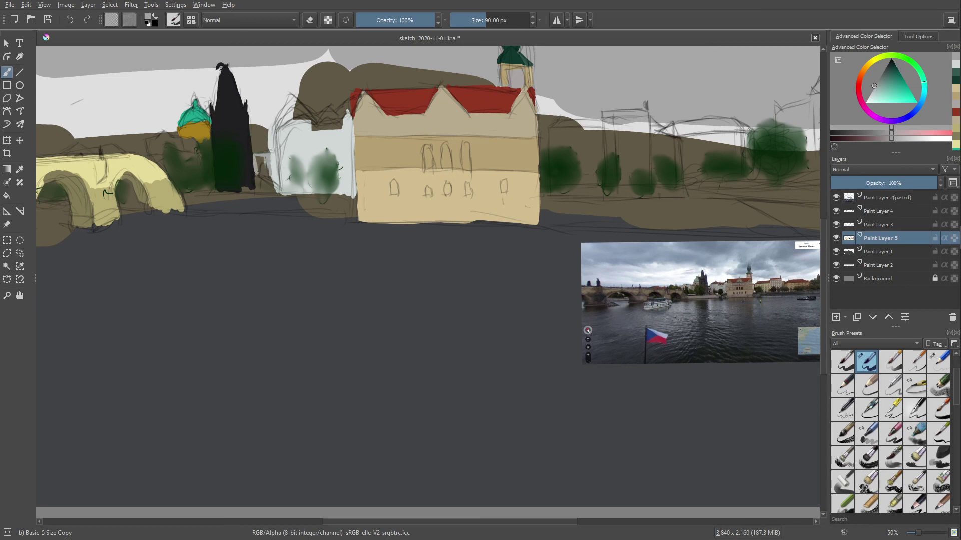
drag(257, 170, 256, 162)
mouse_move(197, 123)
mouse_down()
mouse_move(163, 147)
mouse_move(132, 144)
mouse_move(230, 171)
mouse_move(199, 160)
mouse_up()
right_click(199, 160)
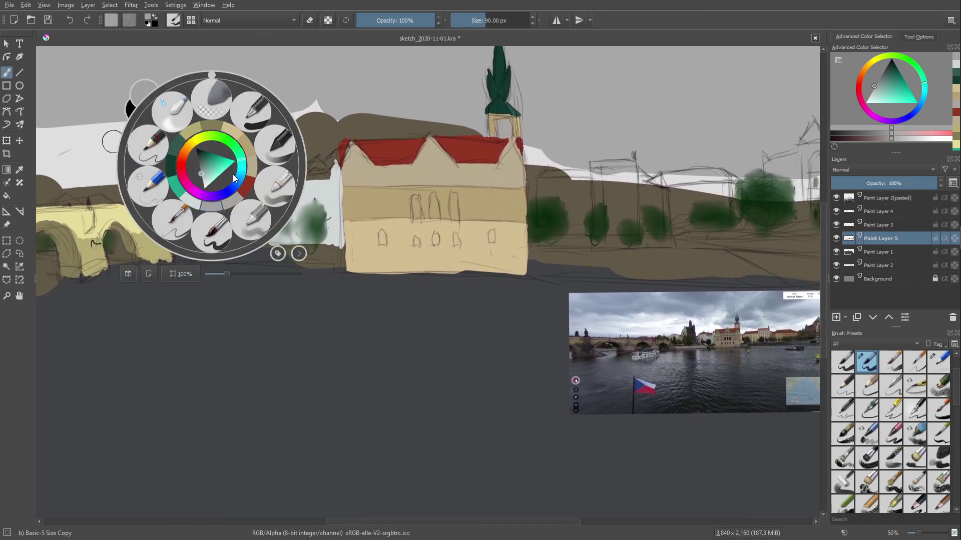
- Choose the recent red, adjust its shade, and paint a red stroke atop the pale building
click(246, 186)
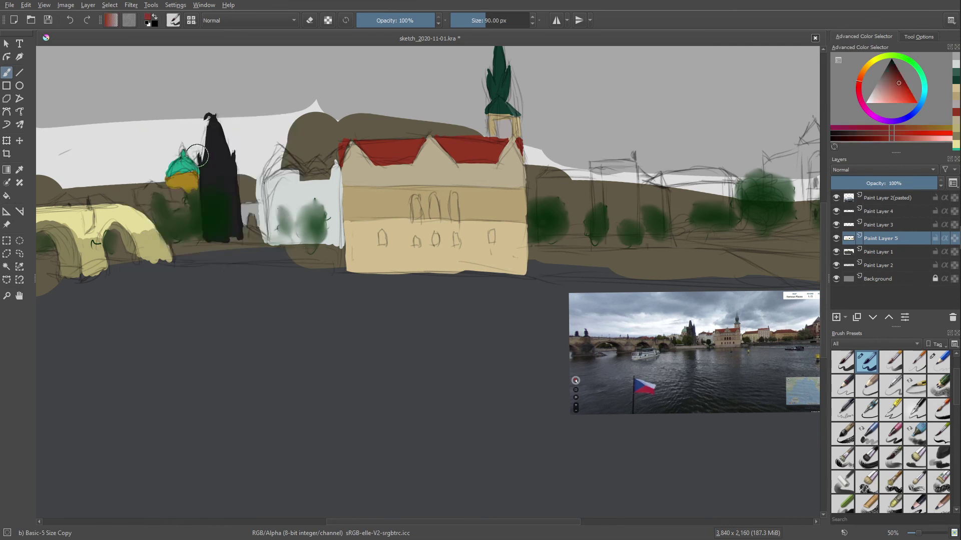
right_click(212, 172)
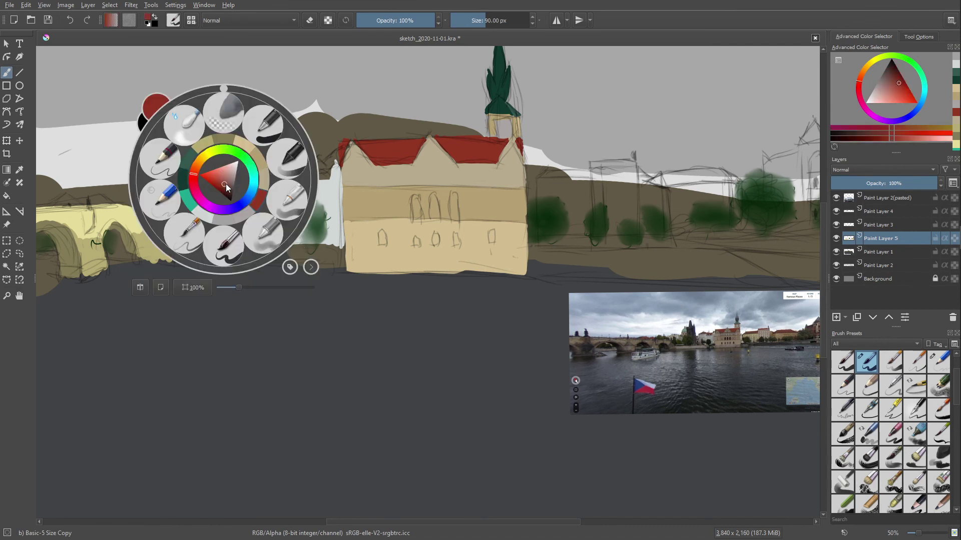
click(226, 184)
click(125, 128)
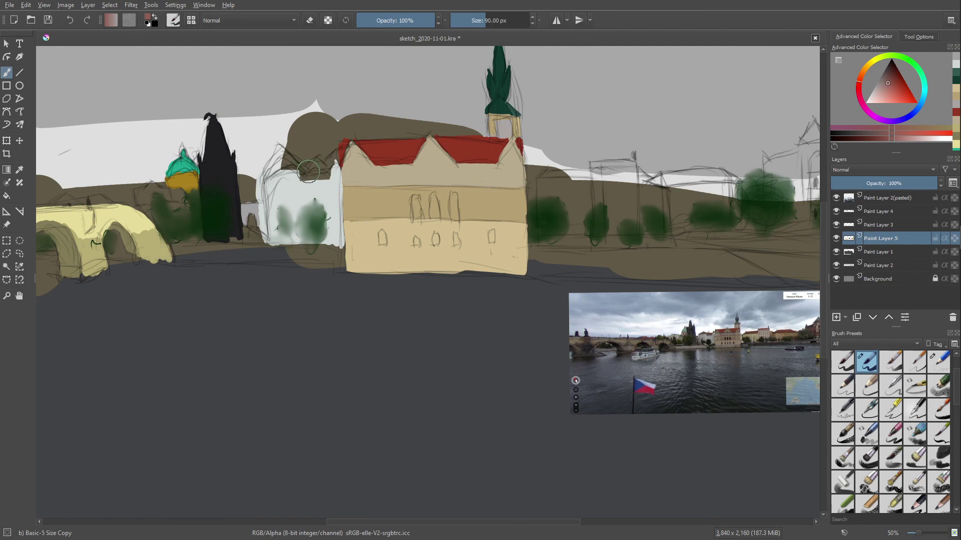
mouse_move(309, 172)
mouse_down()
mouse_move(321, 172)
mouse_move(303, 172)
mouse_up()
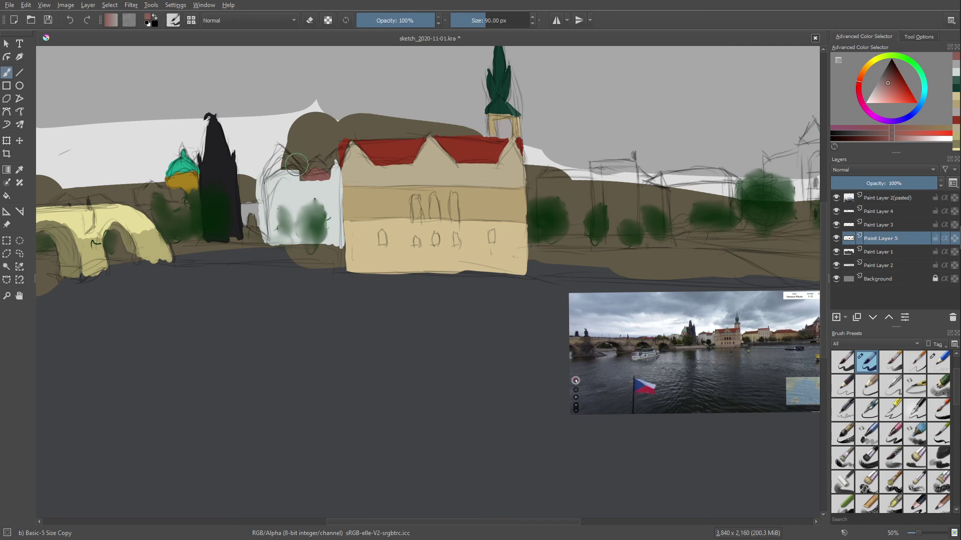
- Switch to a darker red, undo a stray patch, and repaint the small roof with a cleaner top
right_click(266, 163)
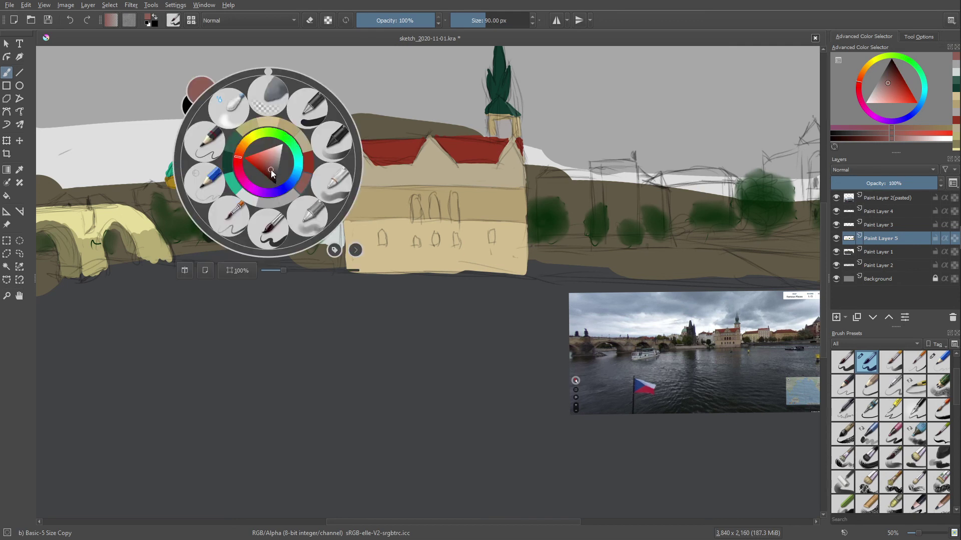
click(270, 169)
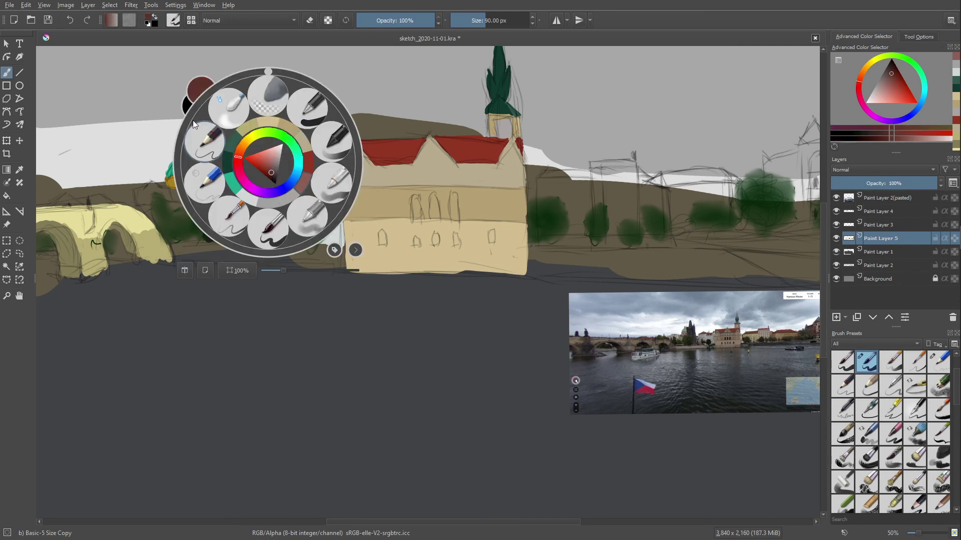
right_click(270, 160)
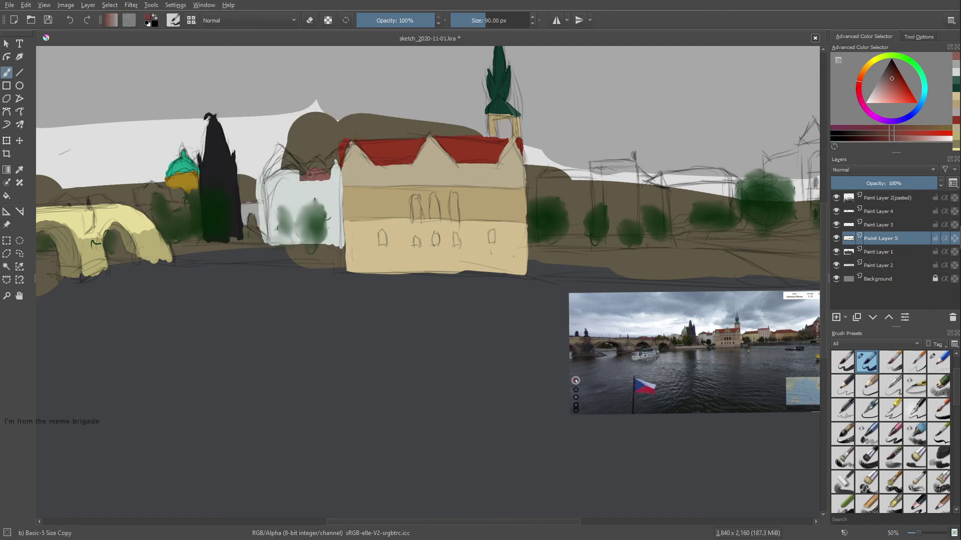
drag(308, 172, 319, 176)
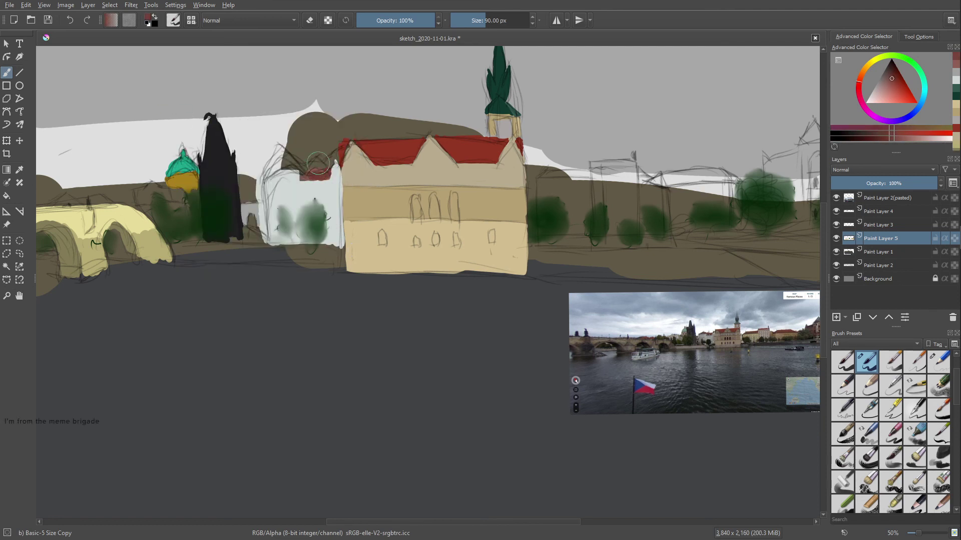
key(ctrl+z)
mouse_move(280, 170)
mouse_down()
mouse_move(266, 150)
mouse_move(310, 175)
mouse_up()
mouse_move(325, 169)
mouse_down()
mouse_move(311, 171)
mouse_move(325, 173)
mouse_up()
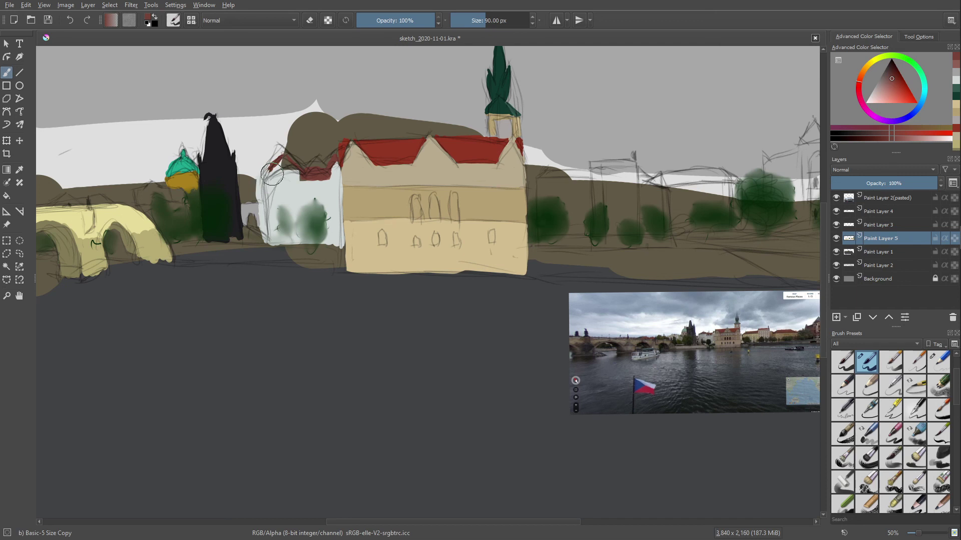
- Paint red strokes extending the small roof to the pale building's upper-left corner
drag(272, 174, 158, 130)
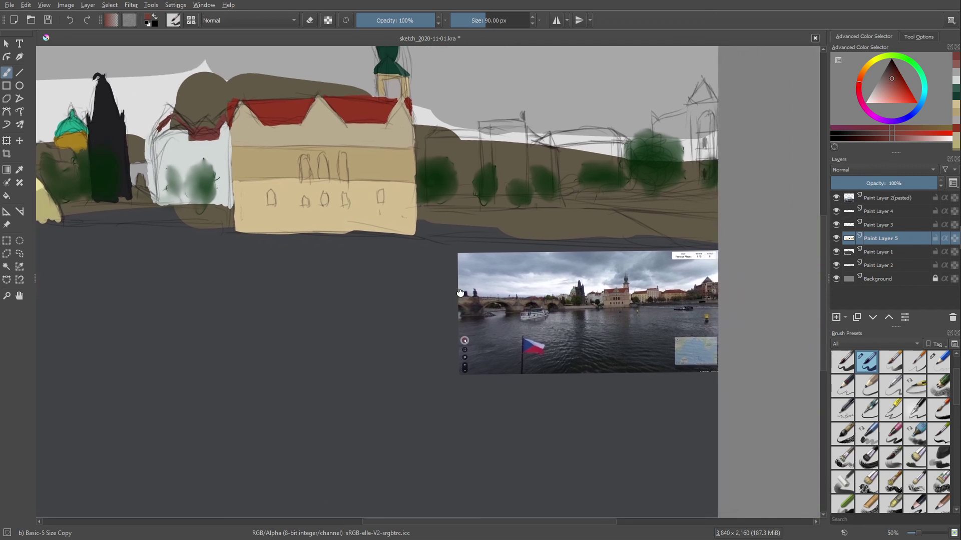
drag(320, 237, 400, 317)
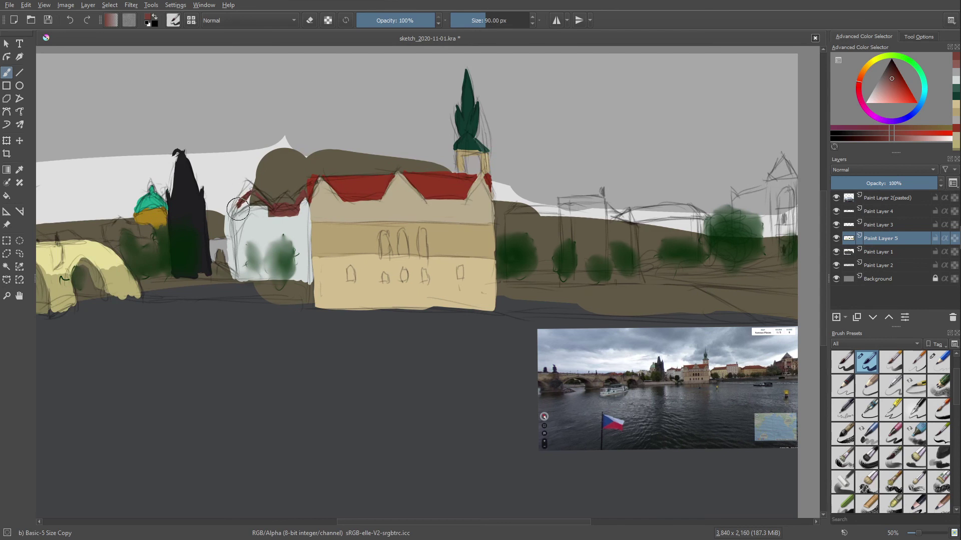
drag(243, 205, 258, 203)
drag(238, 205, 234, 202)
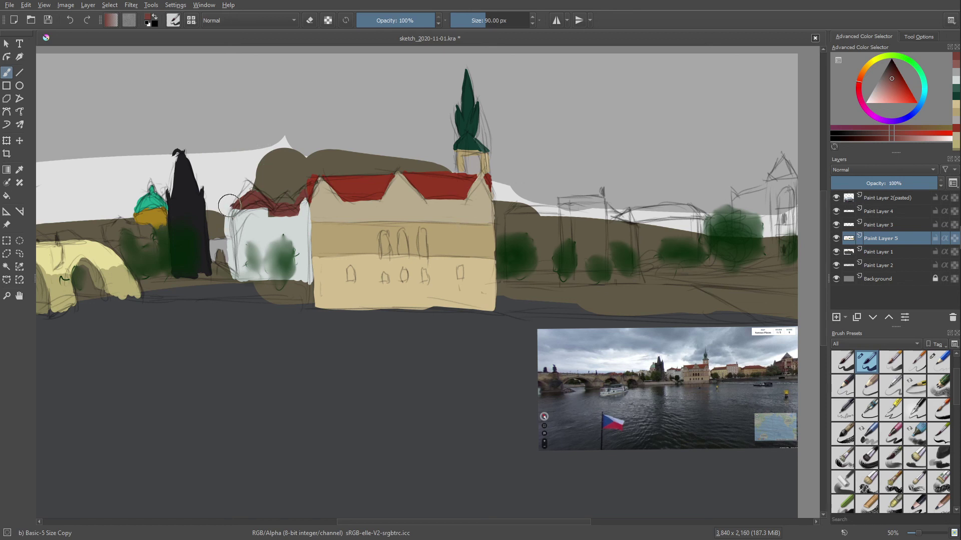
drag(231, 203, 244, 196)
mouse_move(235, 200)
mouse_down()
mouse_move(228, 205)
mouse_move(252, 211)
mouse_up()
drag(200, 228, 261, 234)
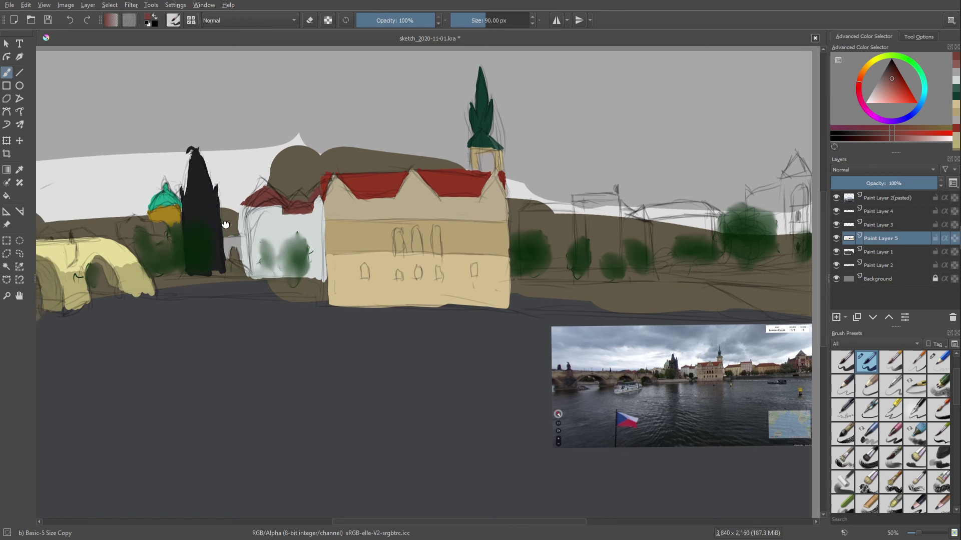
- Switch the brush to eraser mode and scroll around the sketch
right_click(248, 261)
click(128, 166)
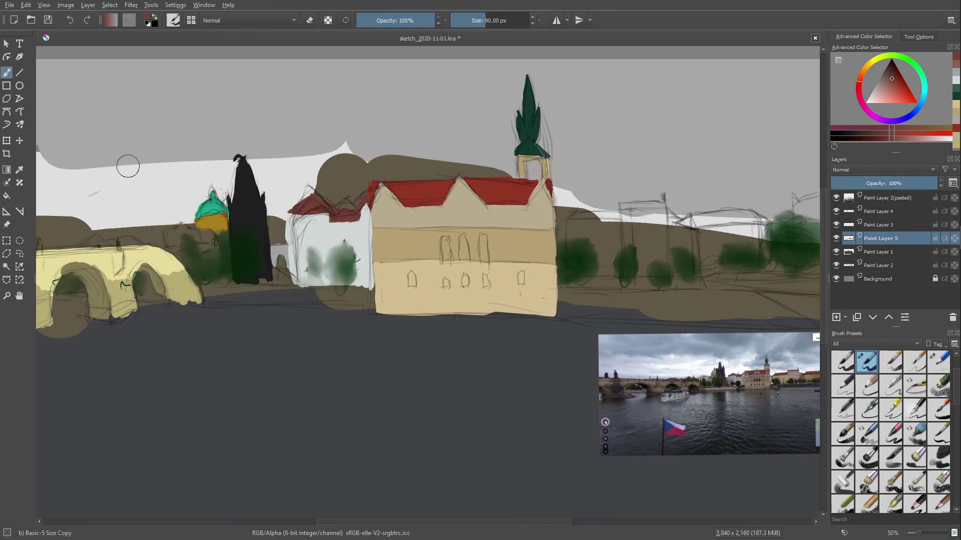
key(e)
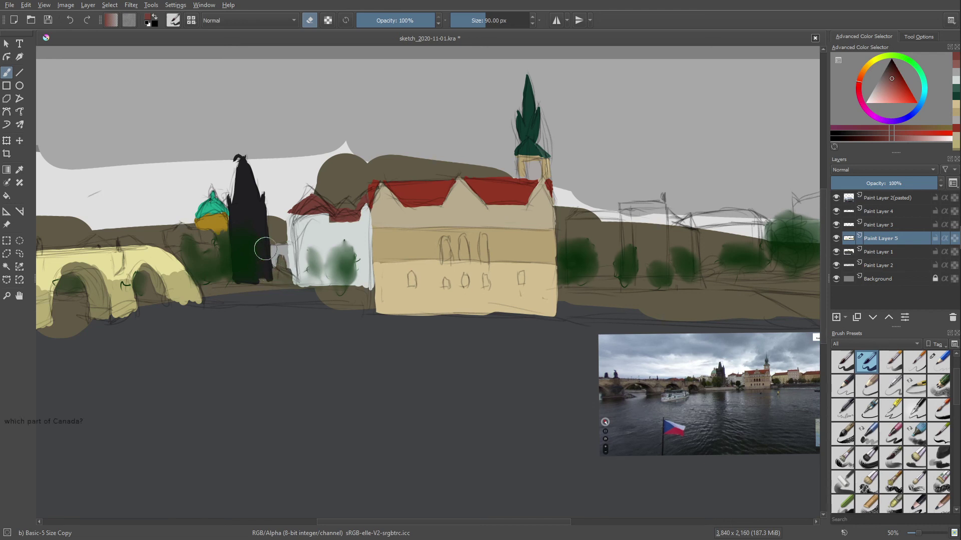
scroll(251, 236, right, 2)
scroll(215, 210, right, 2)
scroll(185, 185, right, 2)
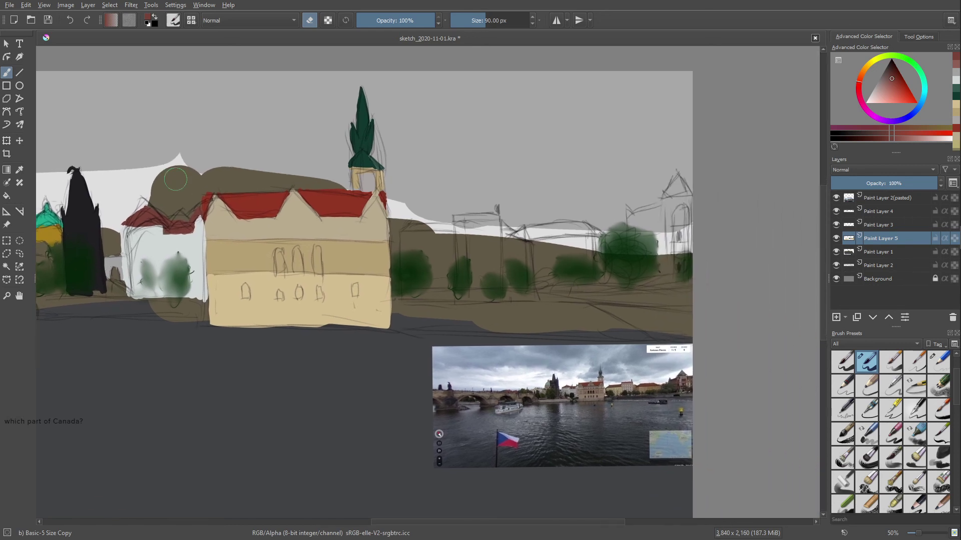
scroll(176, 179, right, 1)
scroll(225, 190, left, 2)
scroll(280, 198, left, 1)
scroll(337, 206, left, 1)
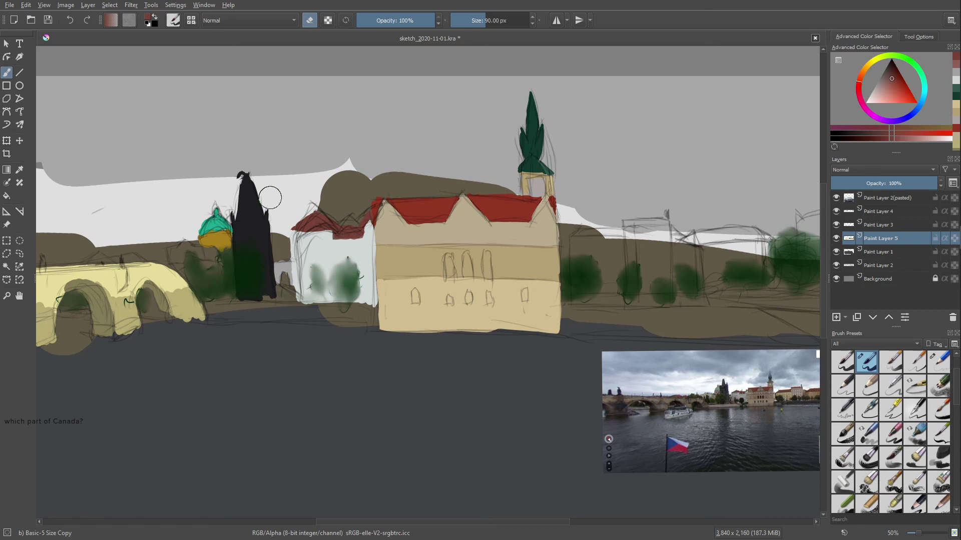
scroll(200, 150, right, 1)
scroll(171, 122, right, 1)
scroll(170, 122, down, 1)
scroll(235, 146, right, 2)
scroll(235, 147, down, 1)
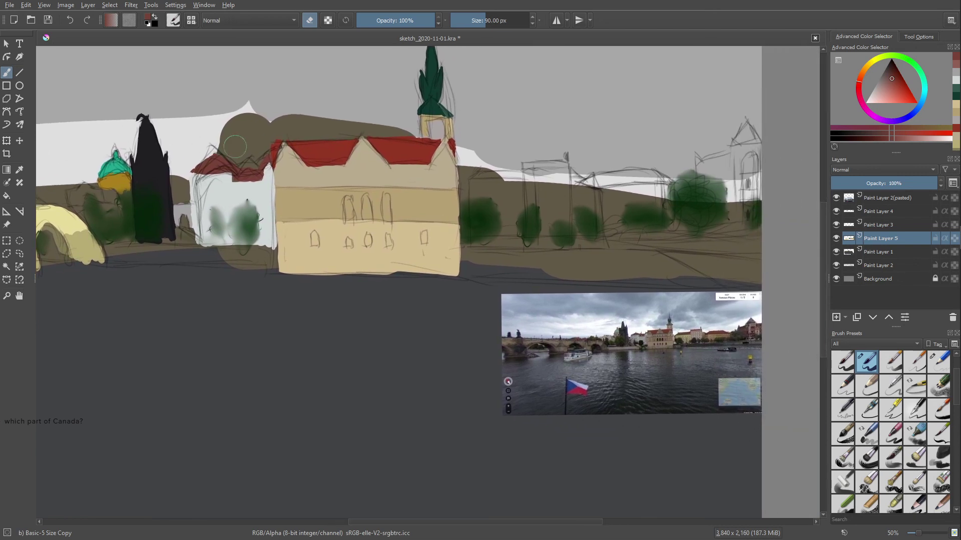
scroll(205, 130, left, 2)
scroll(205, 131, up, 1)
- Return to painting mode and add red strokes lengthening the roof's left end
right_click(215, 161)
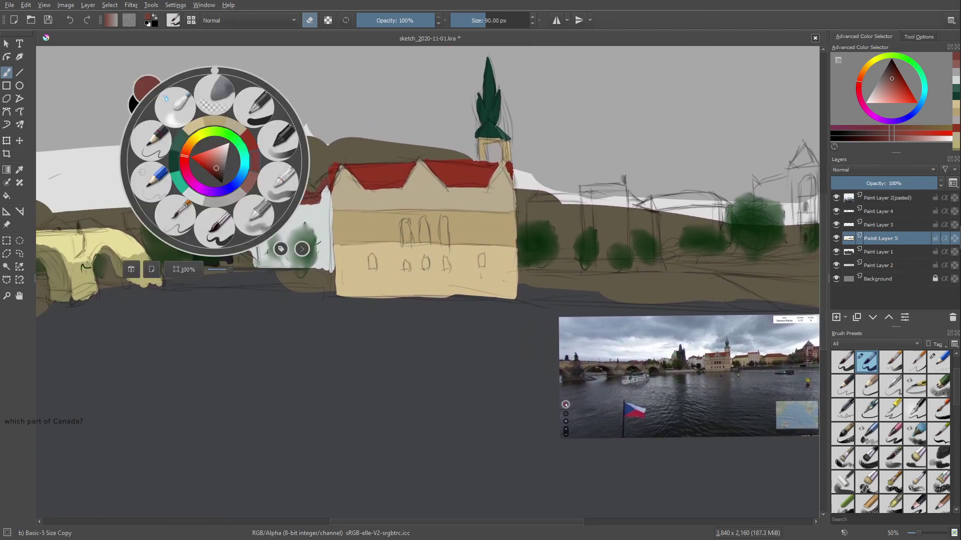
click(111, 93)
scroll(140, 105, left, 2)
scroll(140, 105, up, 2)
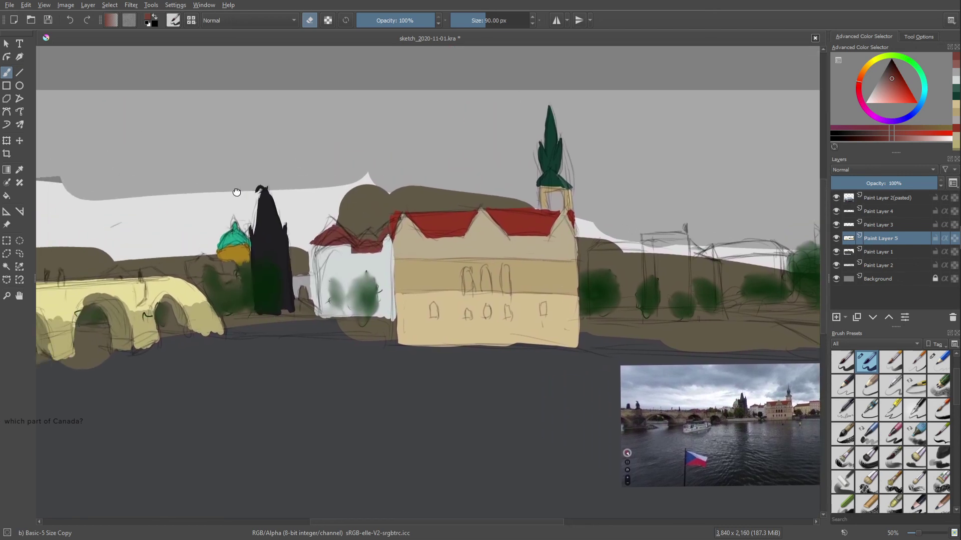
scroll(274, 235, left, 1)
scroll(274, 235, up, 1)
right_click(274, 236)
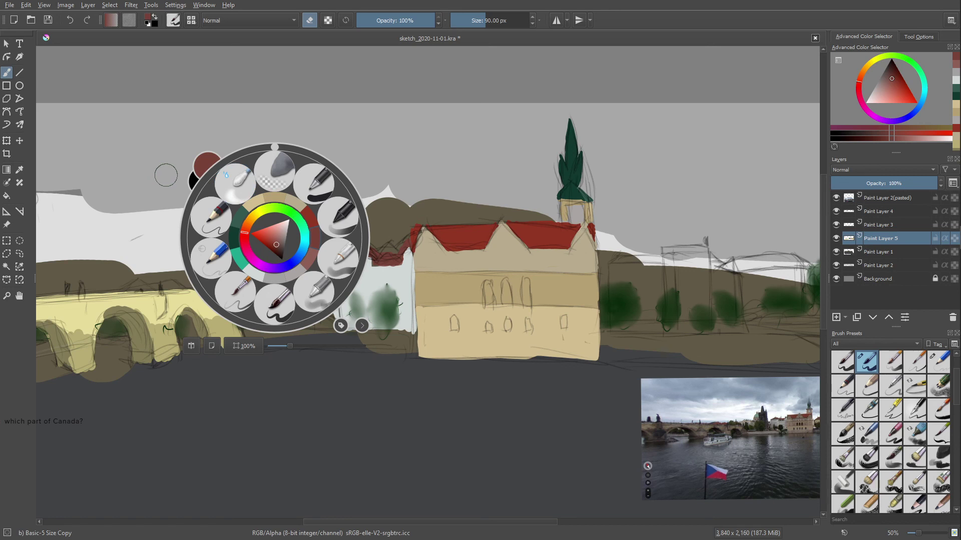
click(160, 172)
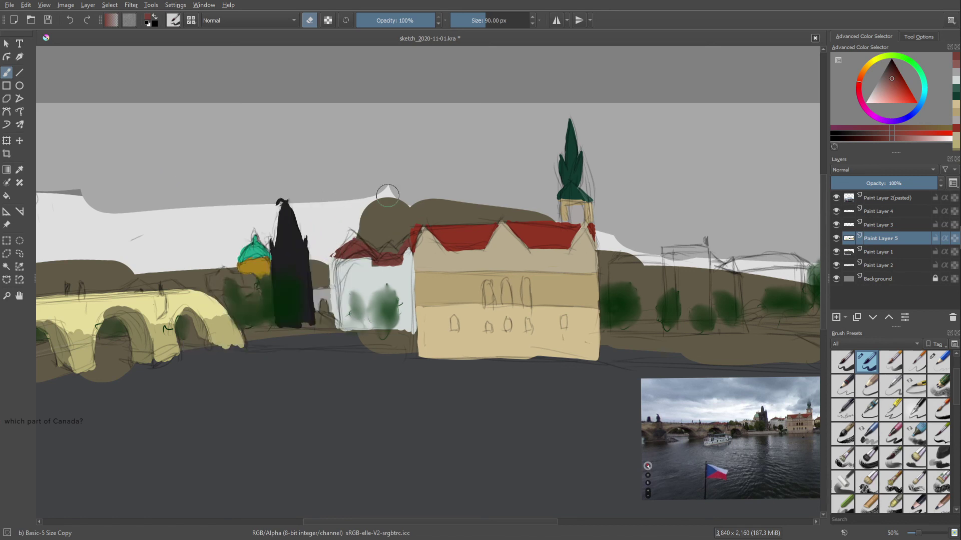
key(e)
drag(336, 254, 347, 244)
drag(342, 266, 333, 255)
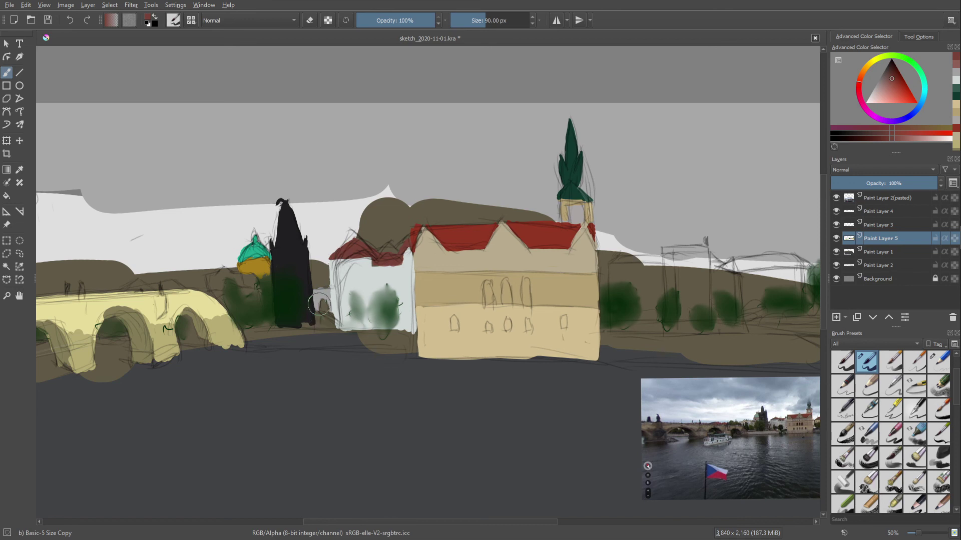
drag(387, 217, 284, 200)
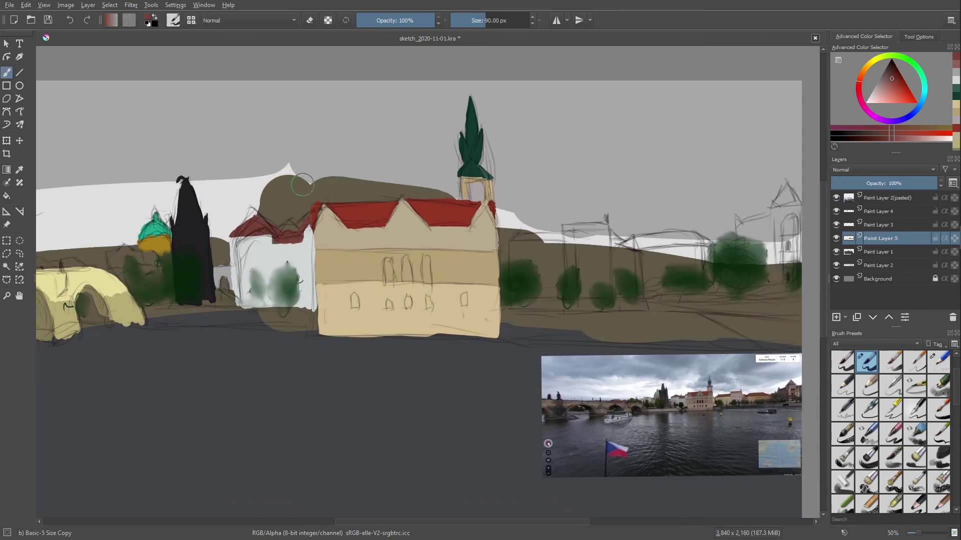
- Choose a more saturated red in the pop-up palette's colour triangle
drag(475, 234, 360, 202)
right_click(342, 181)
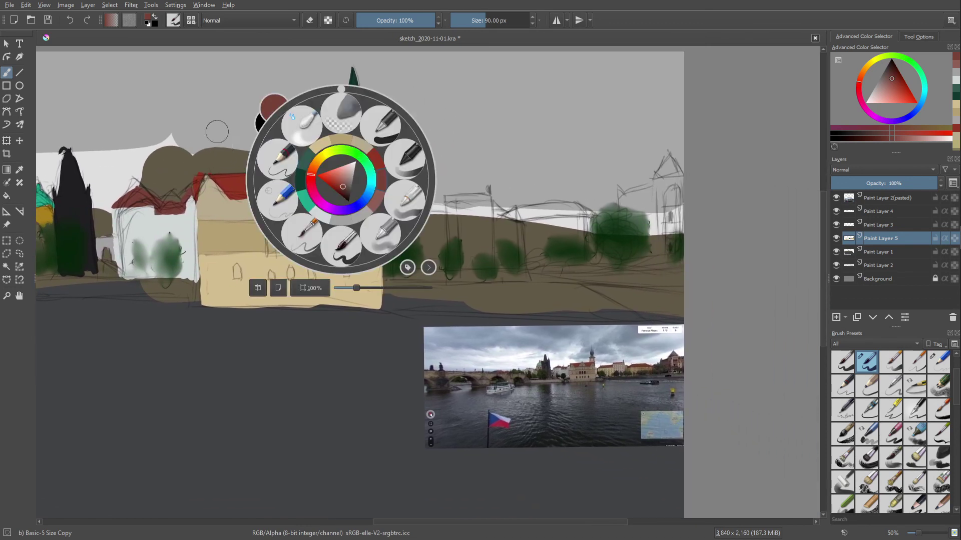
click(354, 167)
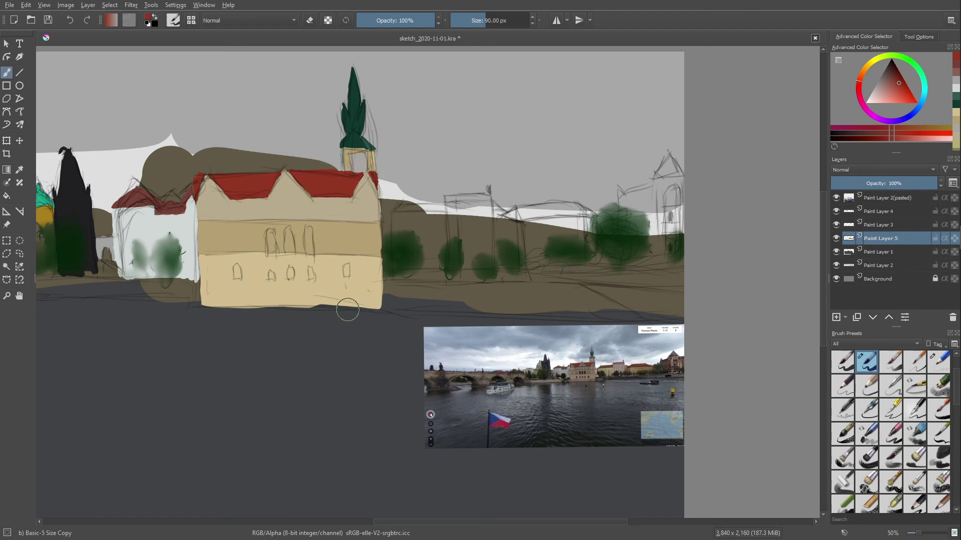
- Pan across the sketch from the bridge side back to the central buildings
mouse_move(344, 307)
mouse_down()
mouse_move(253, 220)
mouse_move(489, 281)
mouse_move(649, 301)
mouse_up()
drag(391, 261, 402, 263)
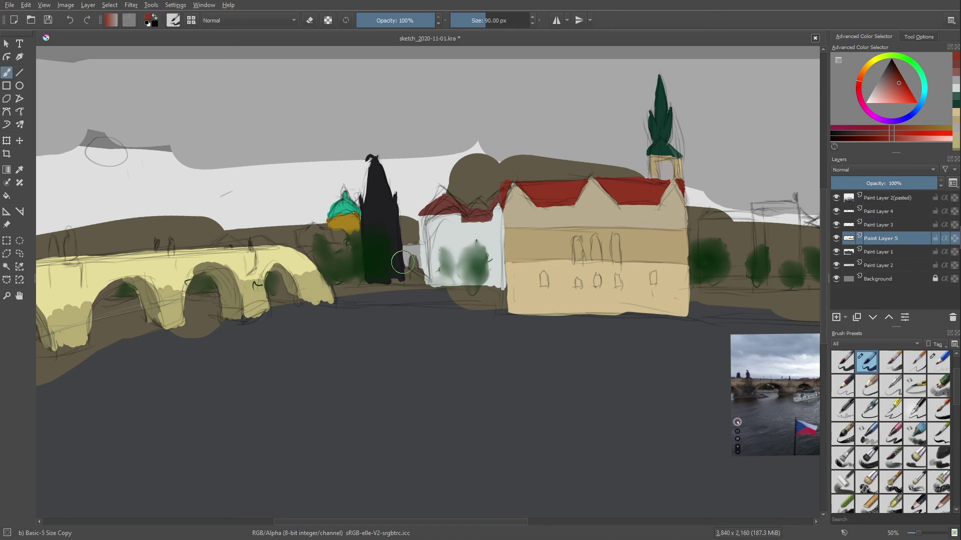
drag(403, 262, 143, 245)
drag(389, 227, 356, 232)
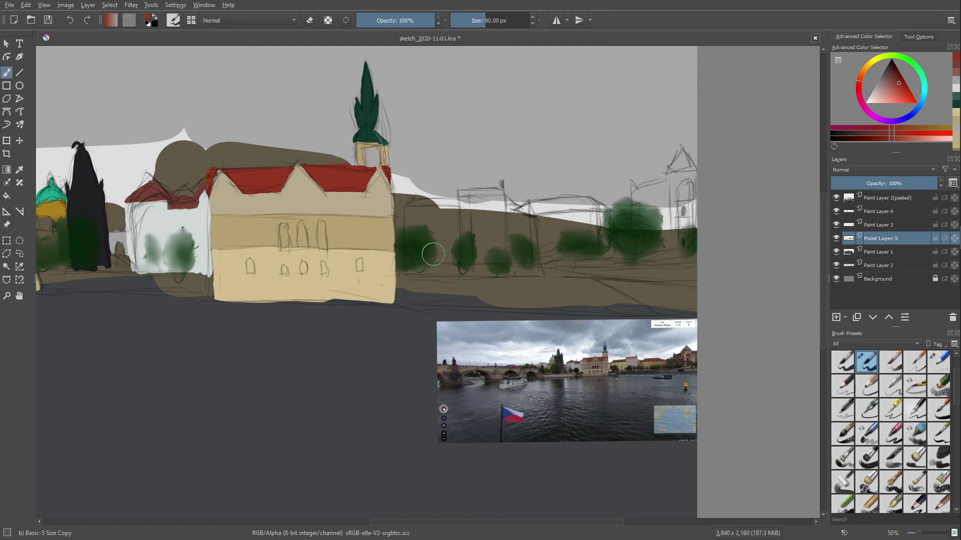
drag(320, 211, 382, 225)
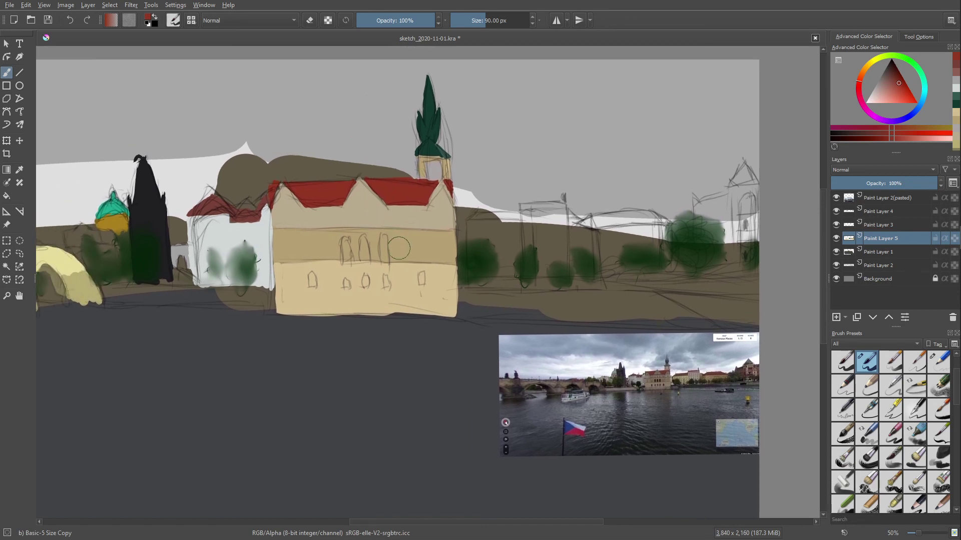
right_click(481, 256)
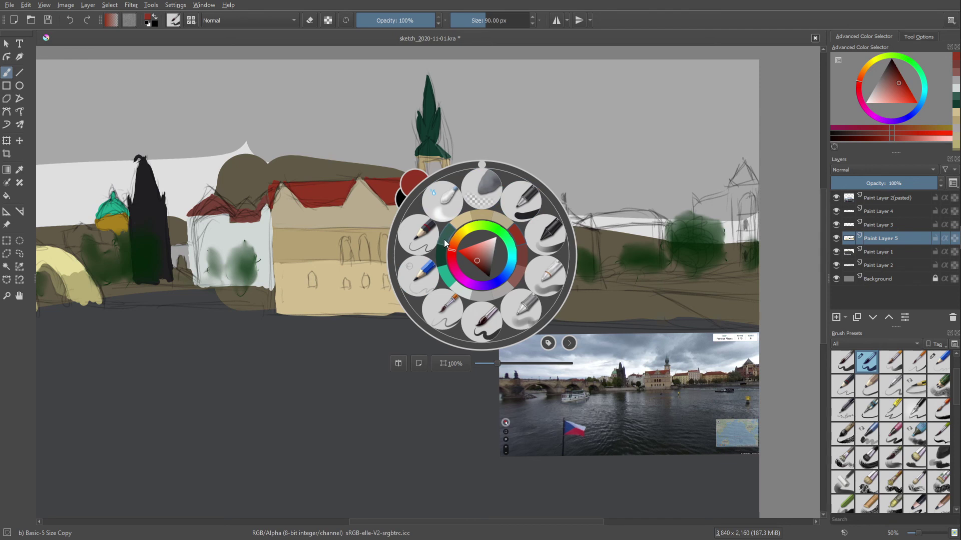
- Pick a pale yellow and brush a new building shape right of the ochre building
click(461, 219)
right_click(473, 255)
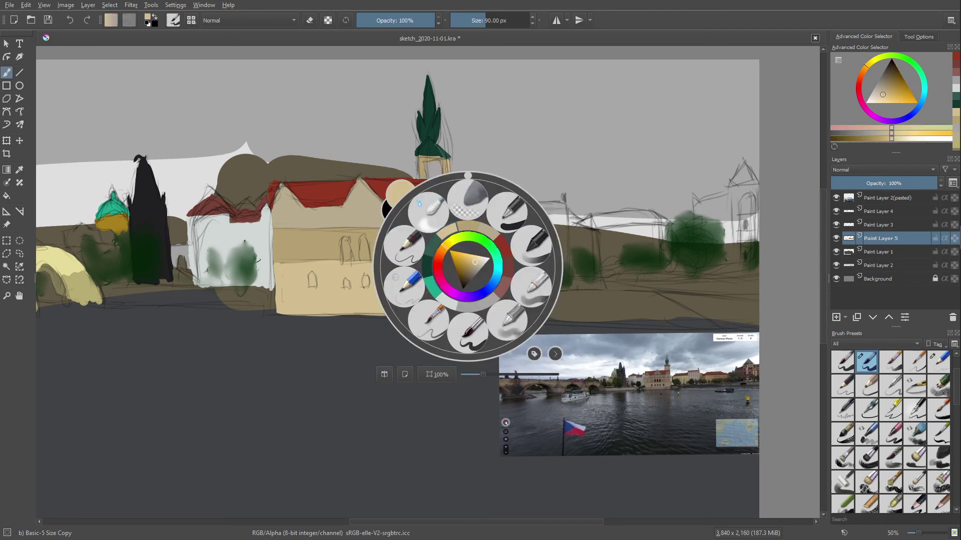
click(448, 245)
click(379, 172)
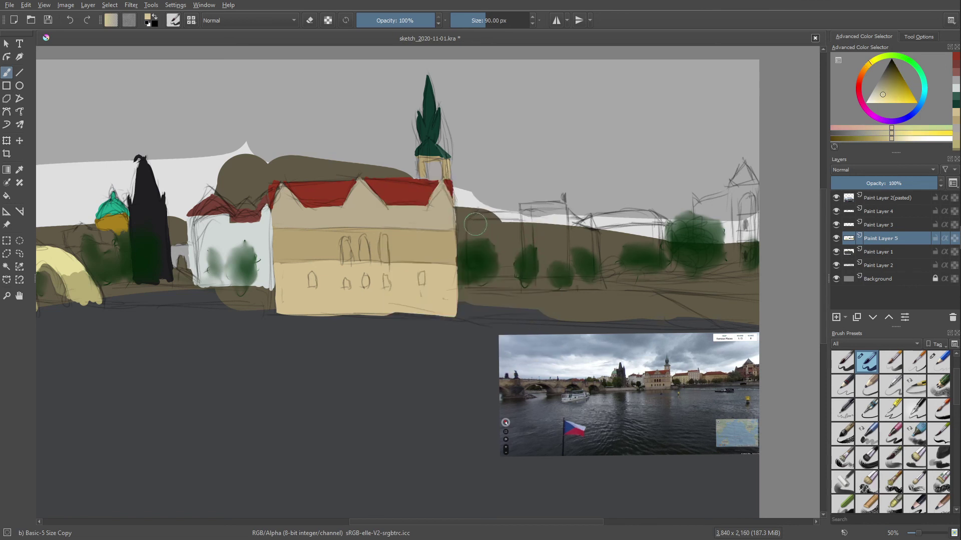
drag(468, 222, 500, 223)
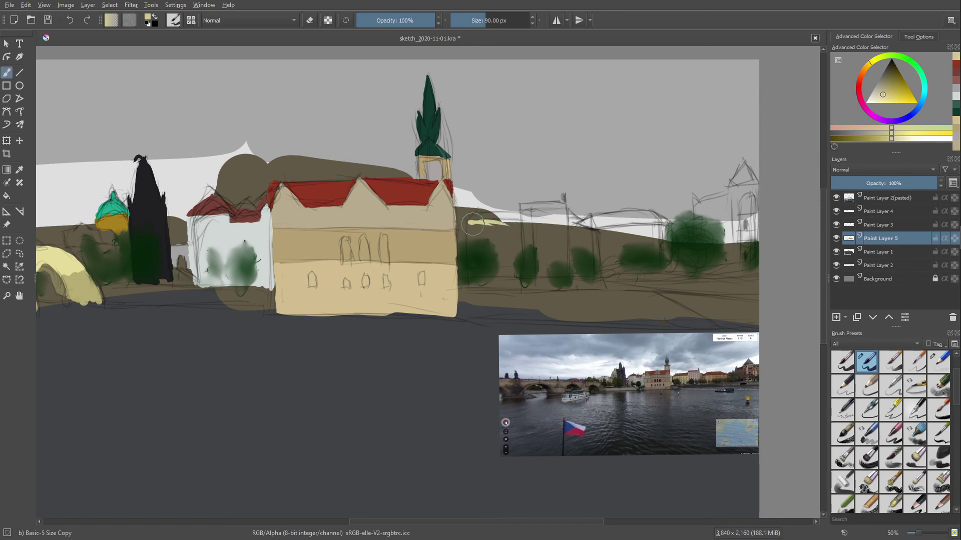
mouse_move(470, 222)
mouse_down()
mouse_move(518, 222)
mouse_move(511, 273)
mouse_up()
- Thicken the dark green tree and refine the yellow block's left edge, corner and base
mouse_move(497, 235)
mouse_down()
mouse_move(481, 253)
mouse_move(480, 275)
mouse_up()
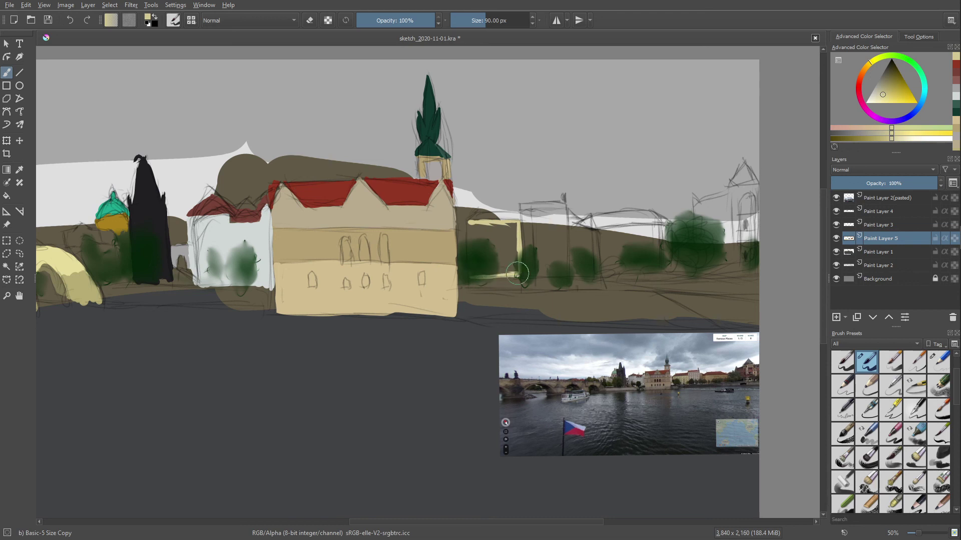
drag(515, 270, 465, 269)
drag(468, 220, 470, 275)
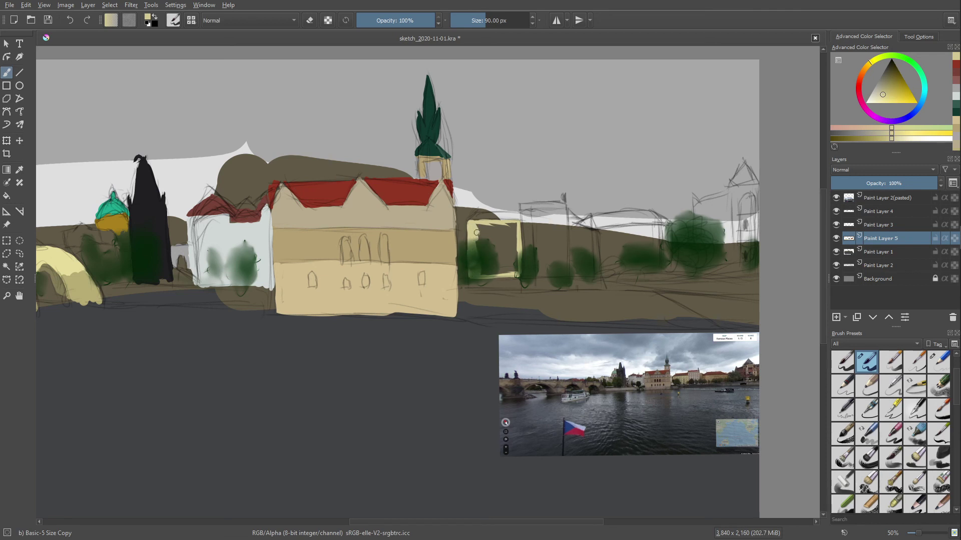
mouse_move(480, 234)
mouse_down()
mouse_move(496, 228)
mouse_move(480, 228)
mouse_move(514, 258)
mouse_move(479, 256)
mouse_up()
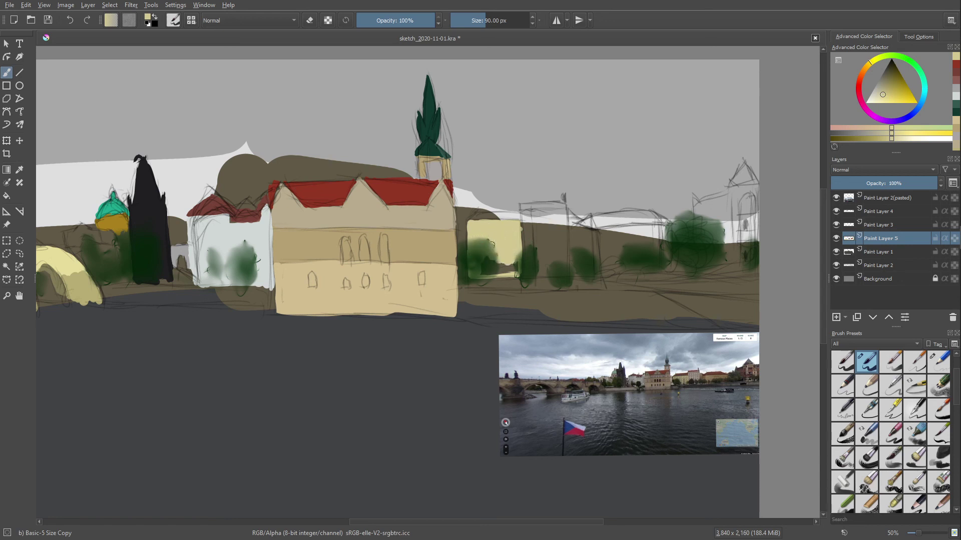
drag(482, 260, 506, 263)
mouse_move(502, 267)
mouse_down()
mouse_move(477, 269)
mouse_move(499, 271)
mouse_up()
- Pick a slightly darker pale shade and paint a vertical stroke beside the yellow building
right_click(467, 246)
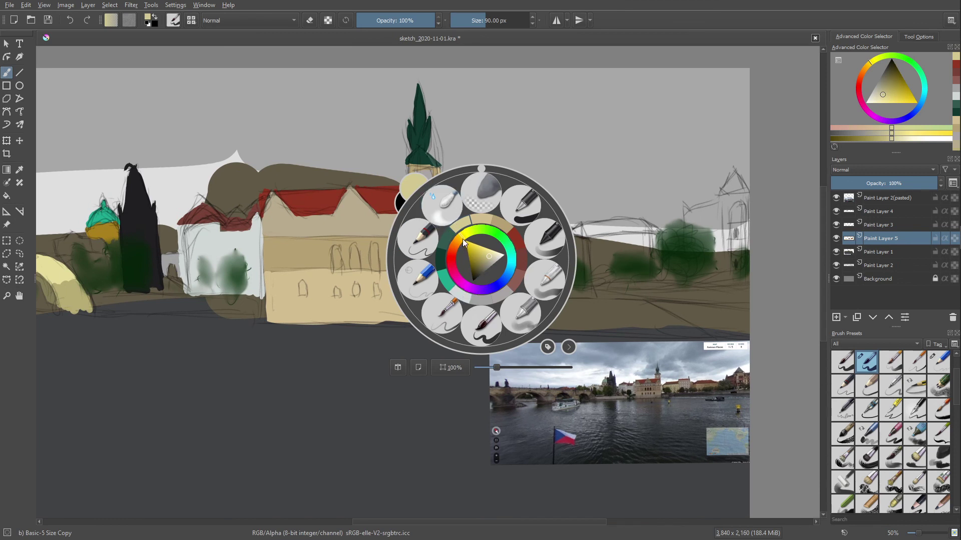
click(488, 260)
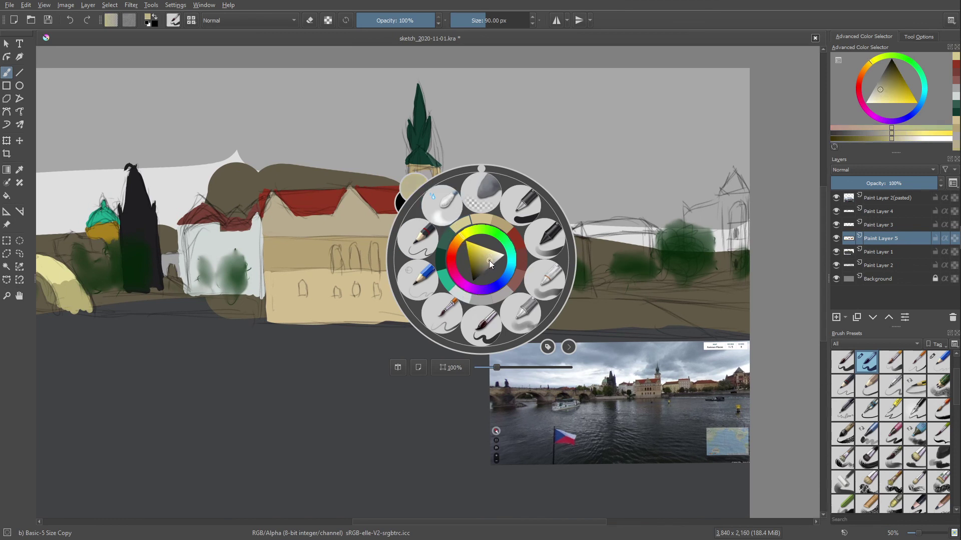
drag(489, 259, 493, 261)
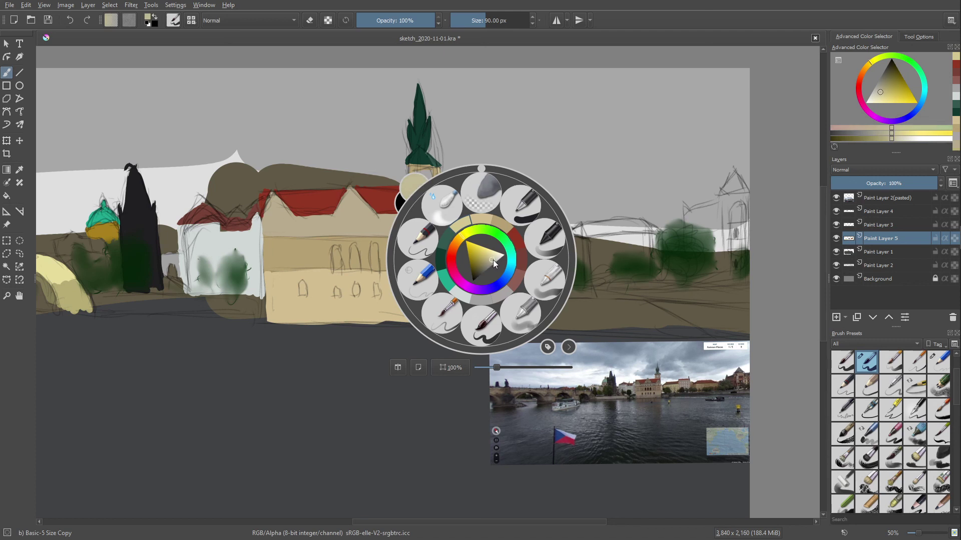
click(362, 142)
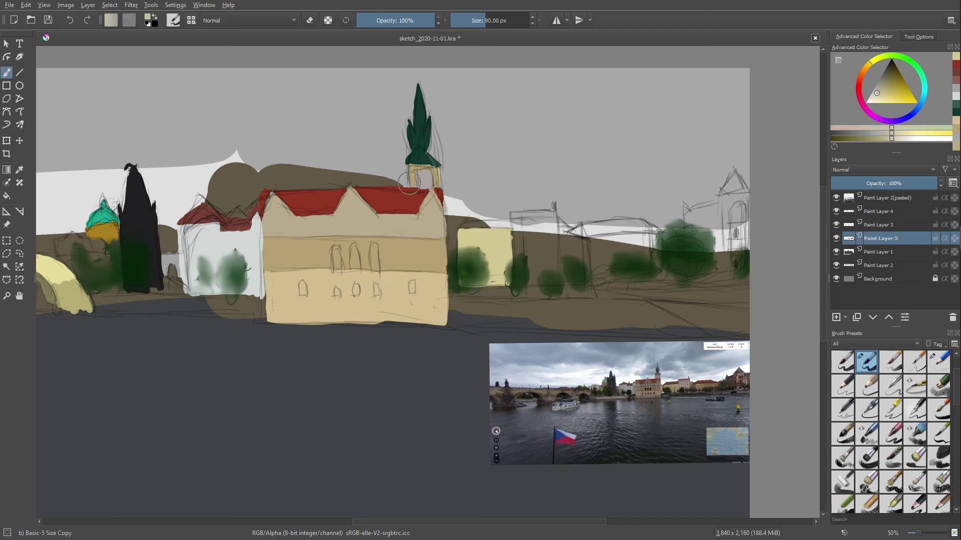
drag(516, 228, 516, 246)
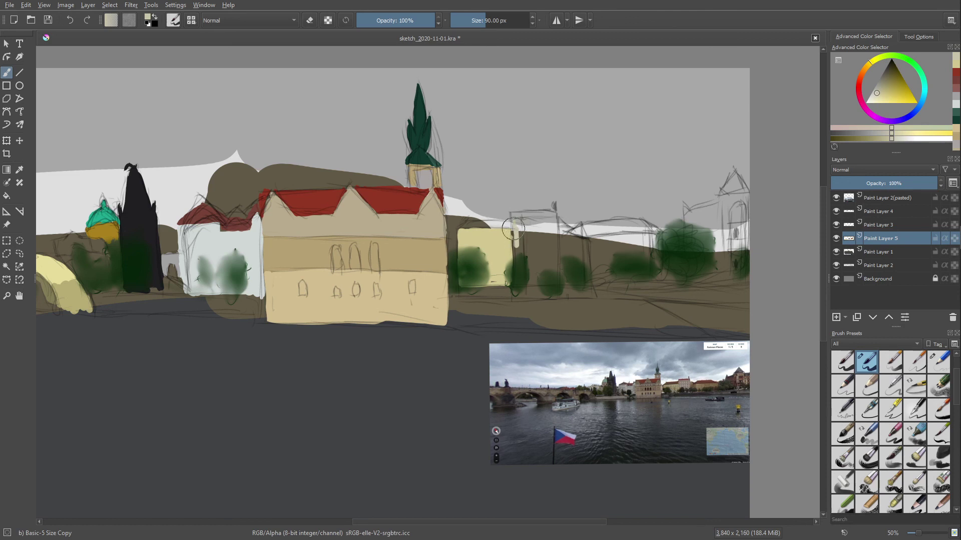
mouse_move(516, 247)
mouse_down()
mouse_move(512, 220)
mouse_move(515, 279)
mouse_up()
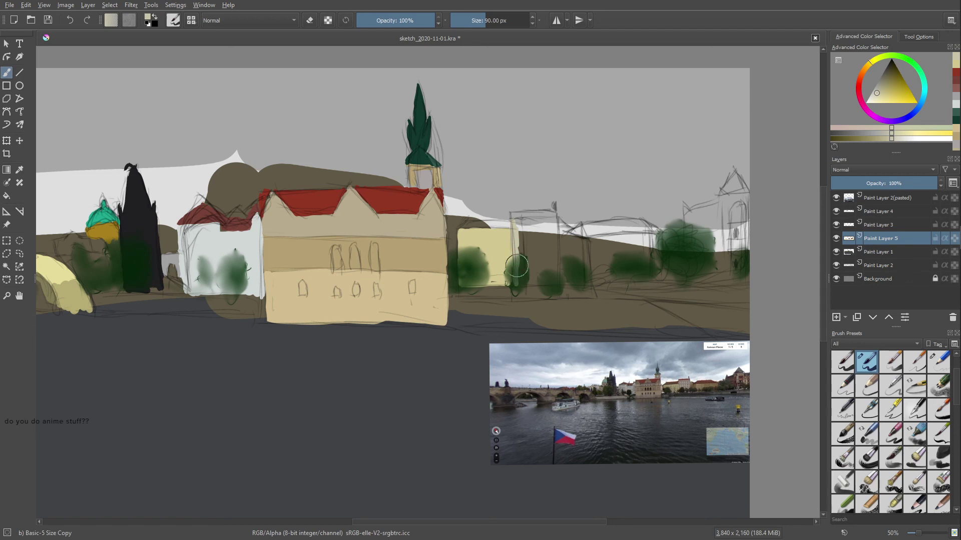
- Paint a cream edge along the yellow building's top
drag(367, 189, 564, 169)
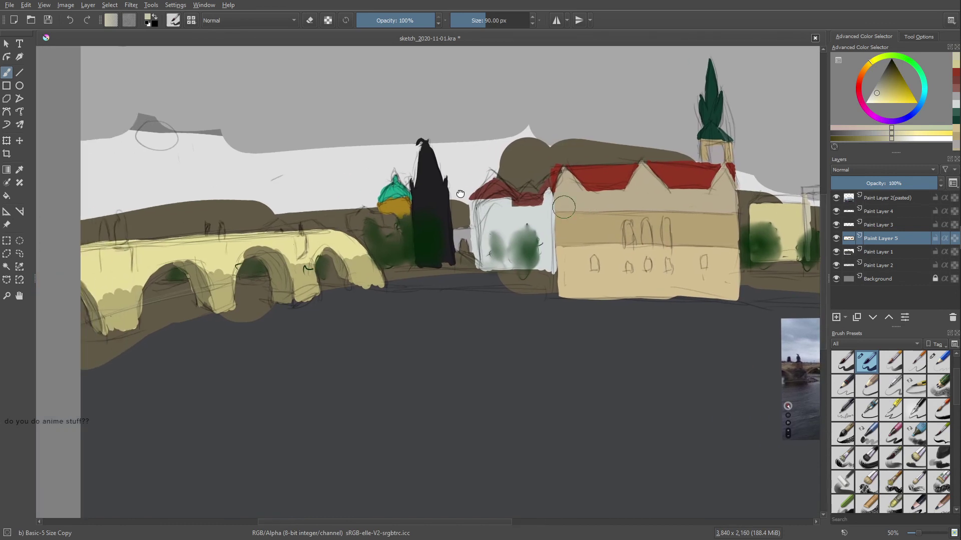
drag(461, 193, 384, 174)
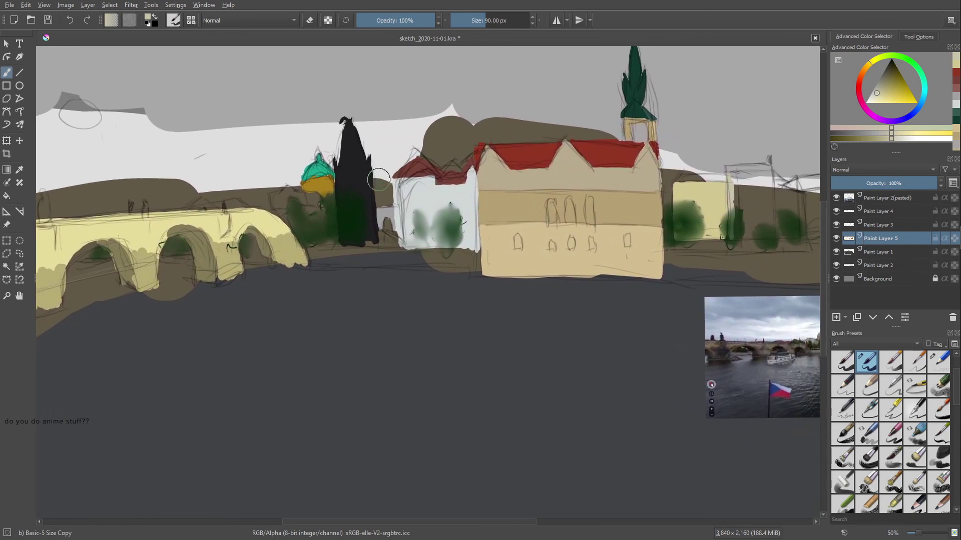
drag(560, 178, 291, 241)
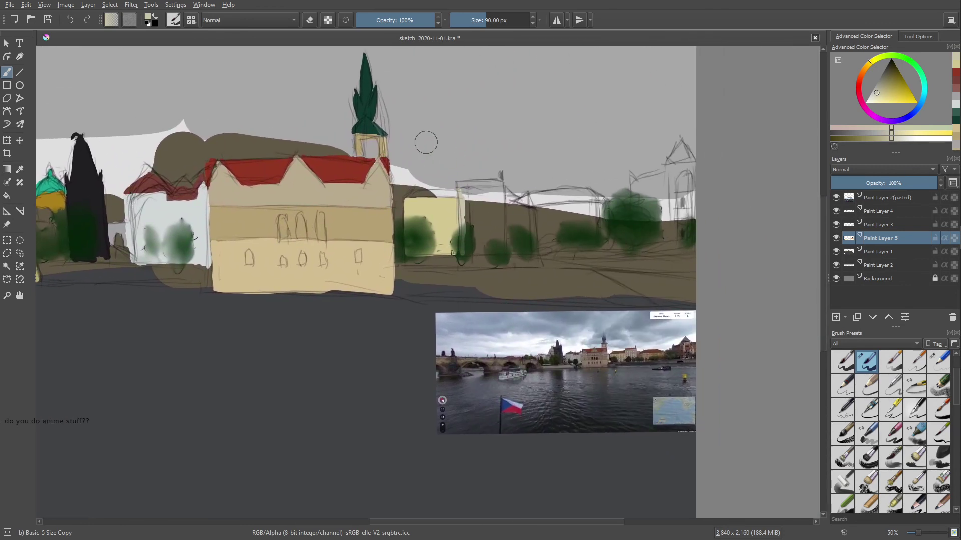
drag(461, 191, 499, 190)
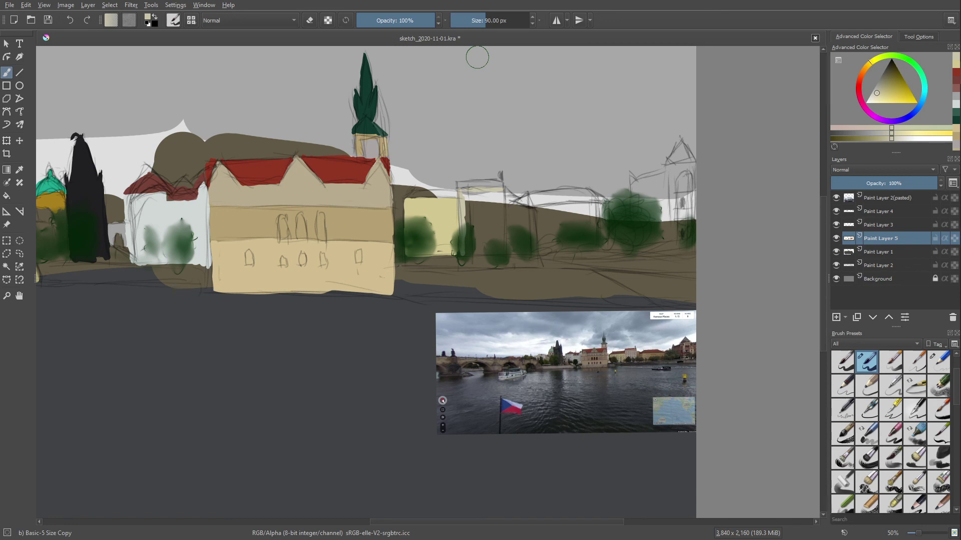
- Browse the saved sketch thumbnails in a maximized File Explorer window, then return to Krita
key(alt+Tab)
drag(488, 40, 422, 114)
double_click(421, 113)
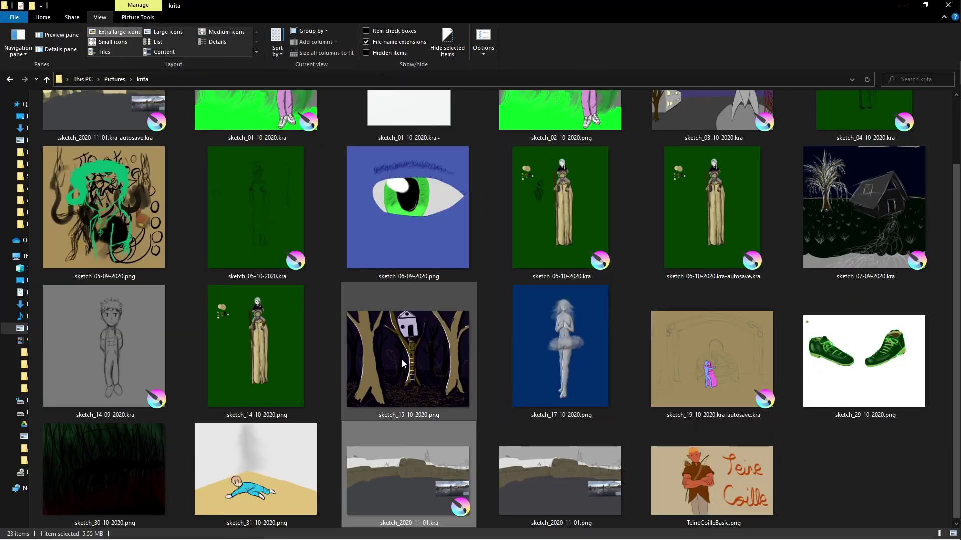
scroll(400, 345, up, 2)
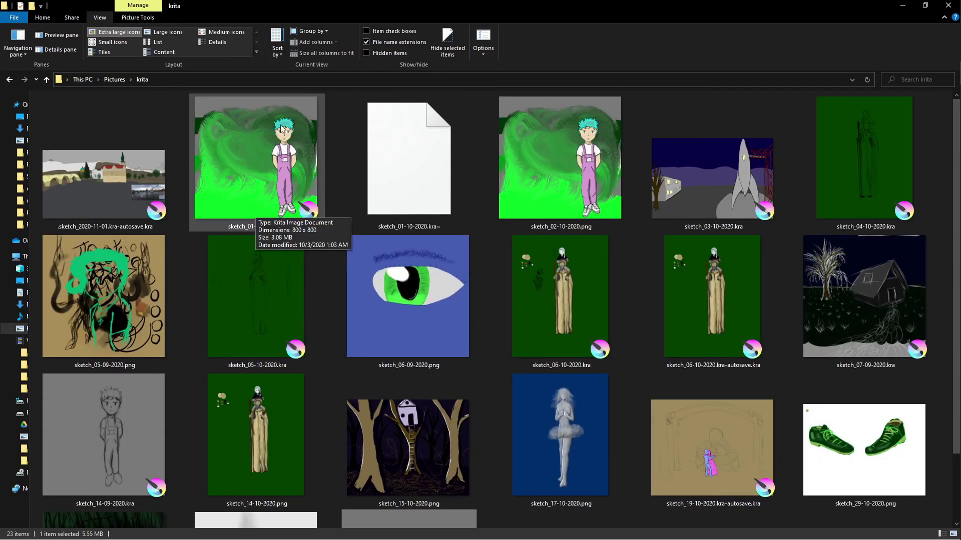
scroll(759, 225, down, 2)
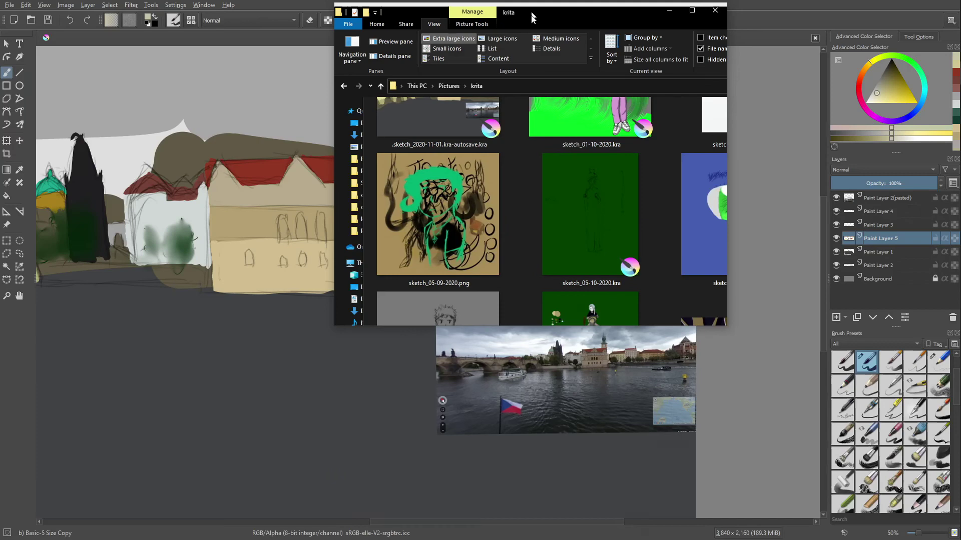
drag(520, 19, 469, 75)
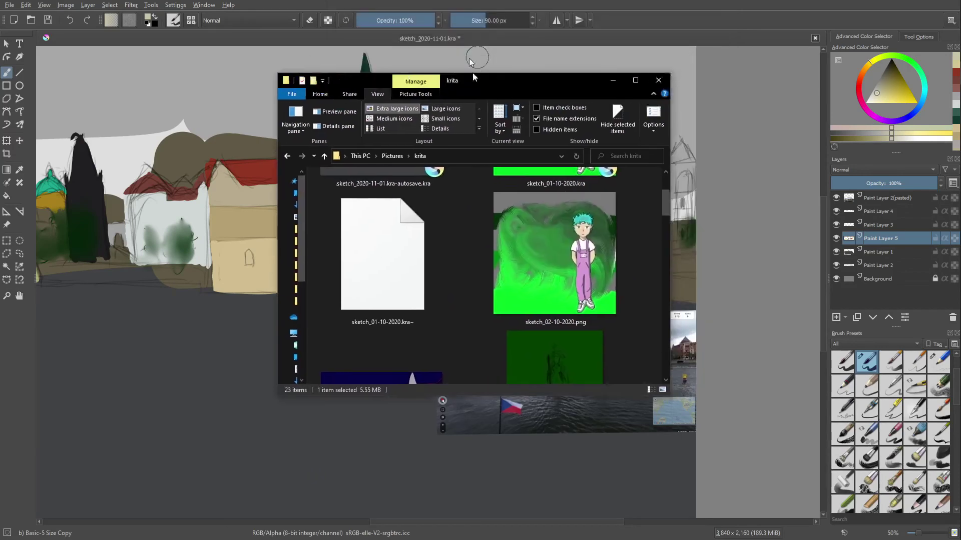
click(477, 57)
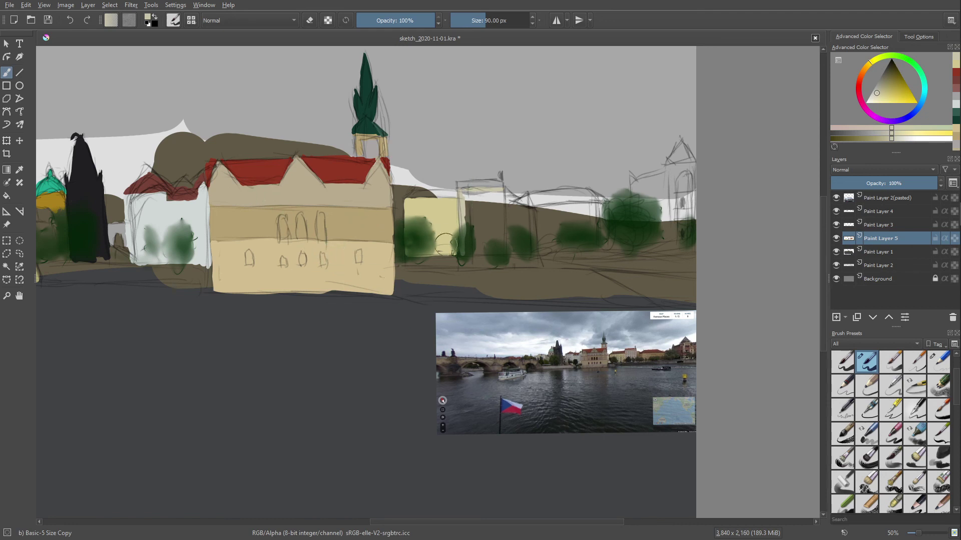
- Open Krita's pop-up palette of brushes and colours over the canvas
right_click(391, 219)
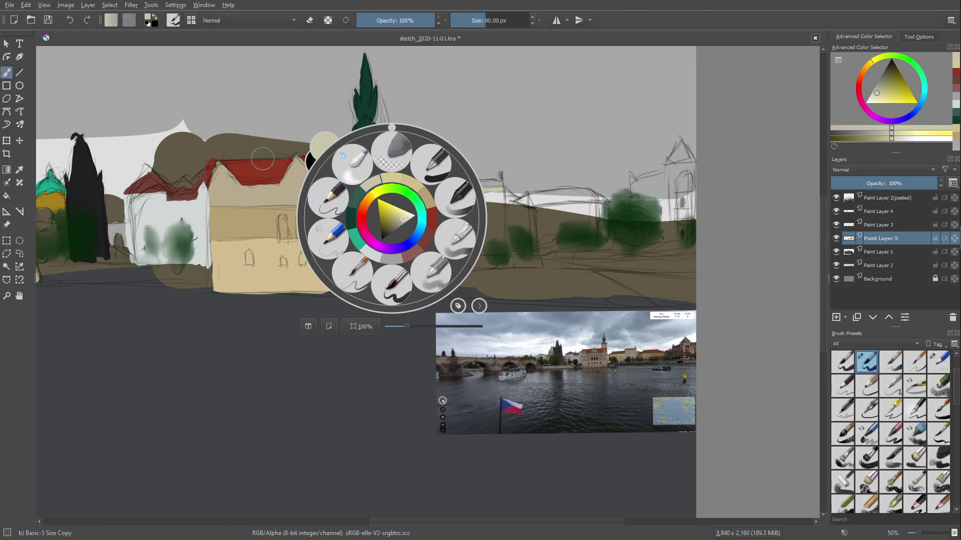
click(244, 112)
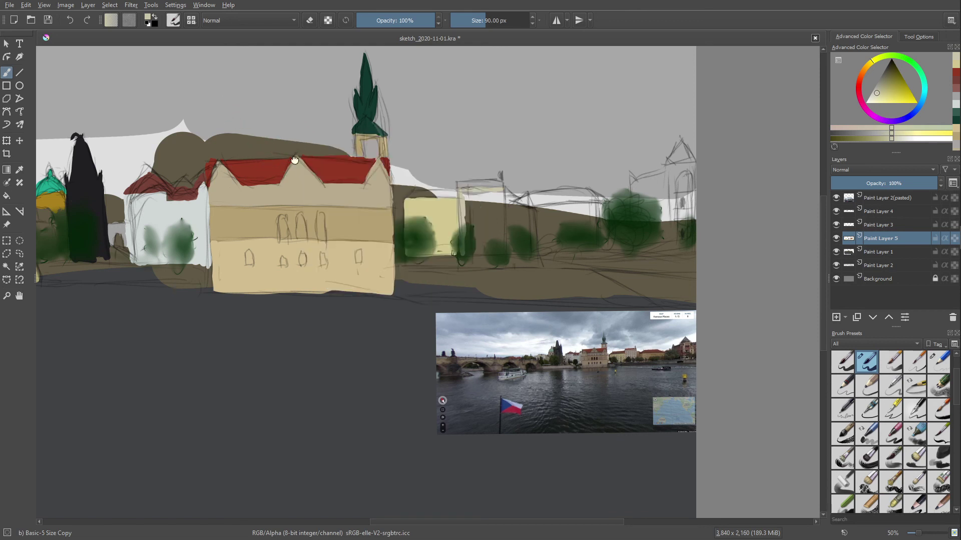
right_click(283, 160)
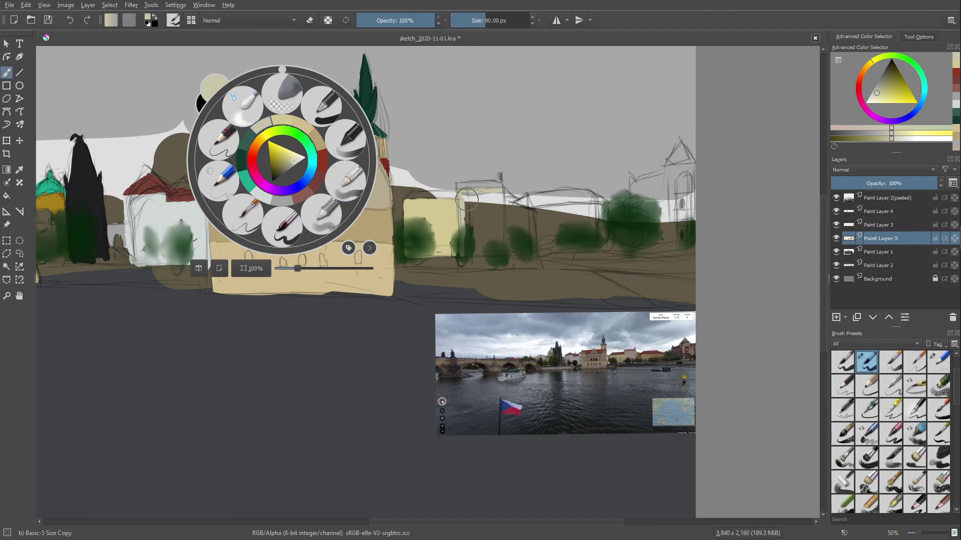
click(371, 194)
right_click(360, 195)
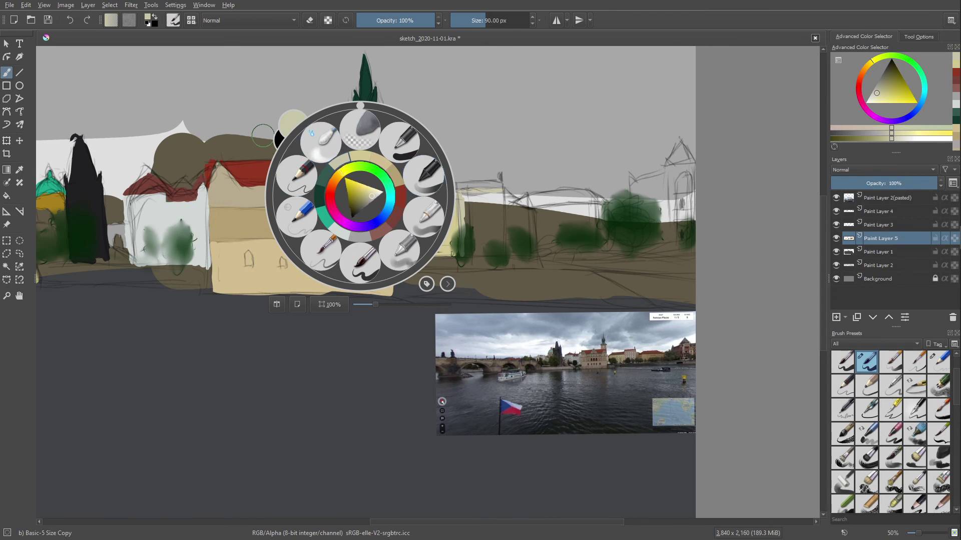
right_click(440, 177)
drag(481, 202, 470, 233)
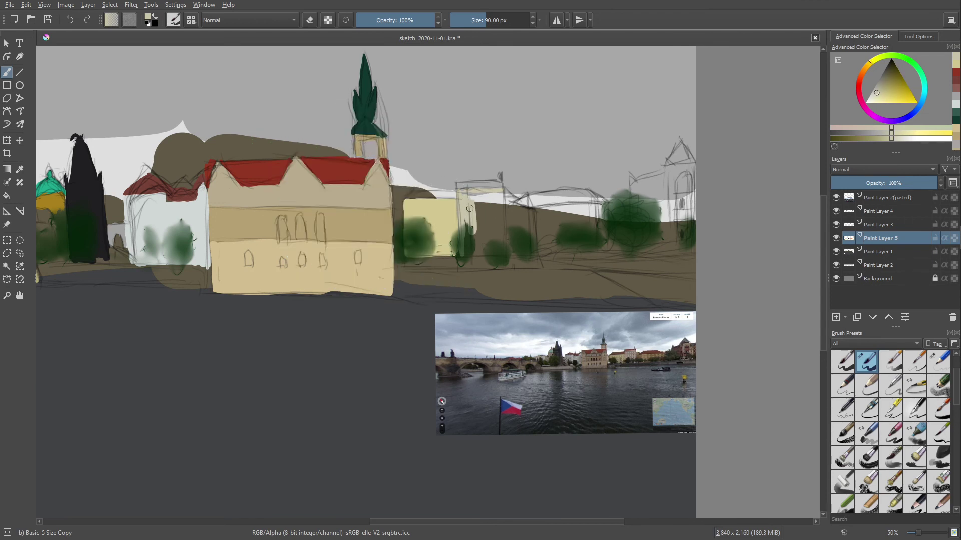
- Brush cream down the tall wall behind the trees and darken the tree greens
mouse_move(474, 200)
mouse_down()
mouse_move(499, 204)
mouse_move(495, 253)
mouse_up()
drag(468, 210, 462, 247)
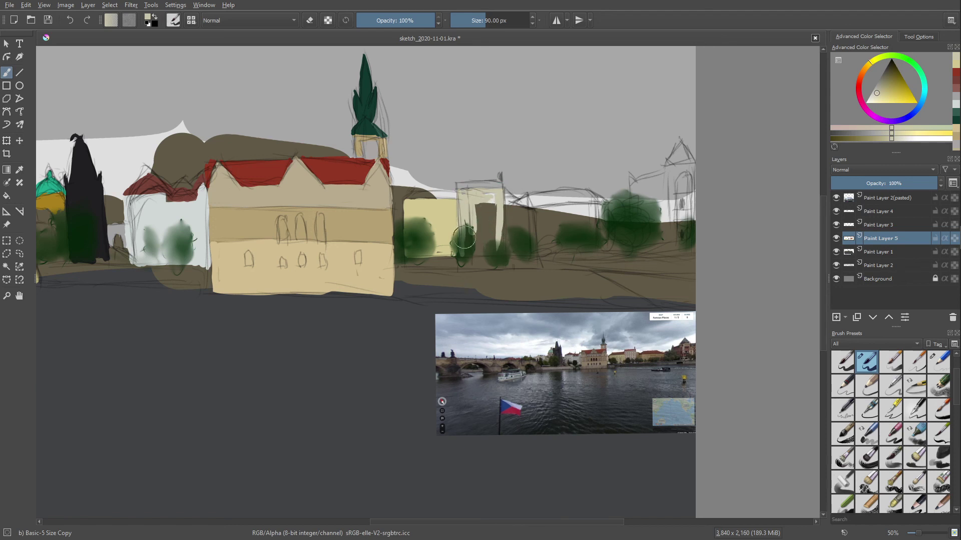
drag(460, 245, 464, 225)
mouse_move(464, 209)
mouse_down()
mouse_move(458, 260)
mouse_move(495, 253)
mouse_up()
mouse_move(474, 224)
mouse_down()
mouse_move(469, 239)
mouse_move(489, 194)
mouse_move(481, 228)
mouse_move(491, 220)
mouse_move(494, 232)
mouse_up()
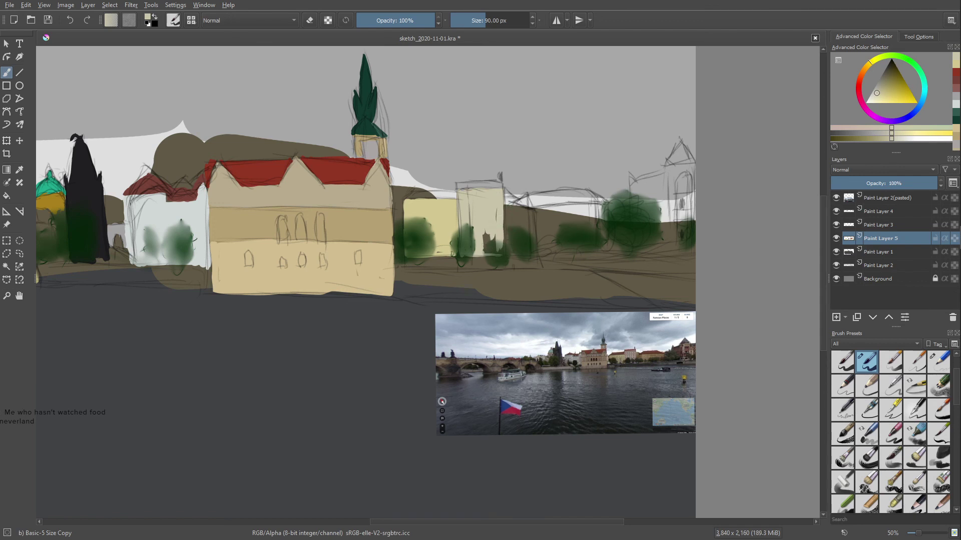
drag(492, 221, 493, 249)
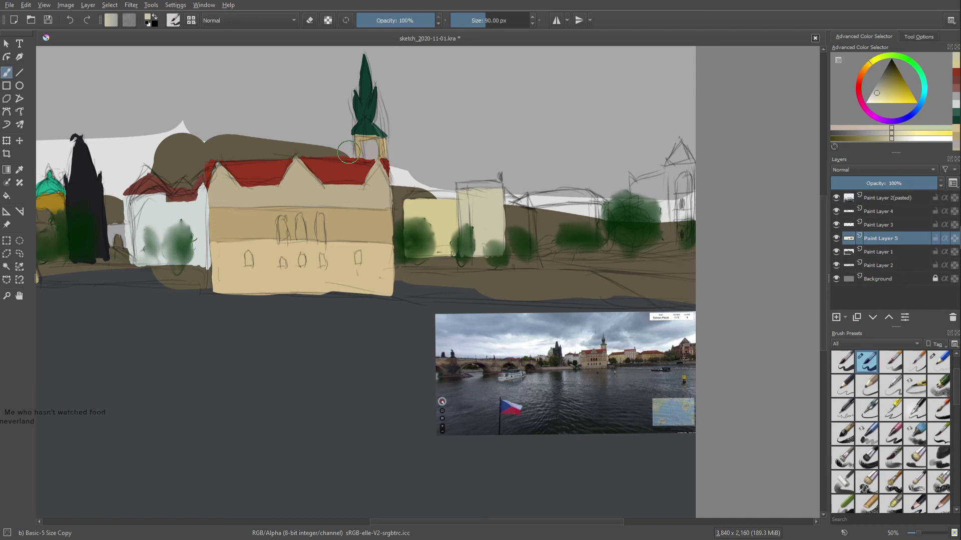
right_click(412, 238)
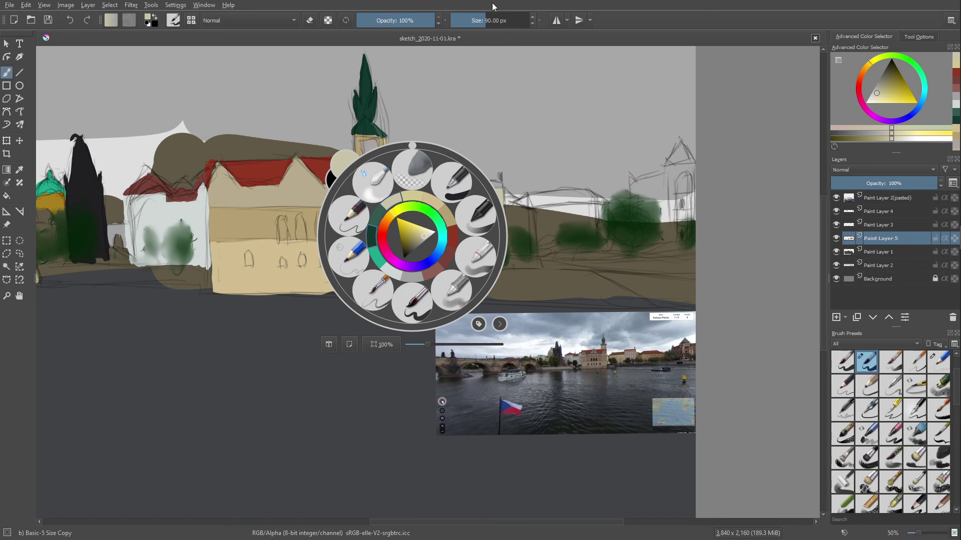
right_click(430, 108)
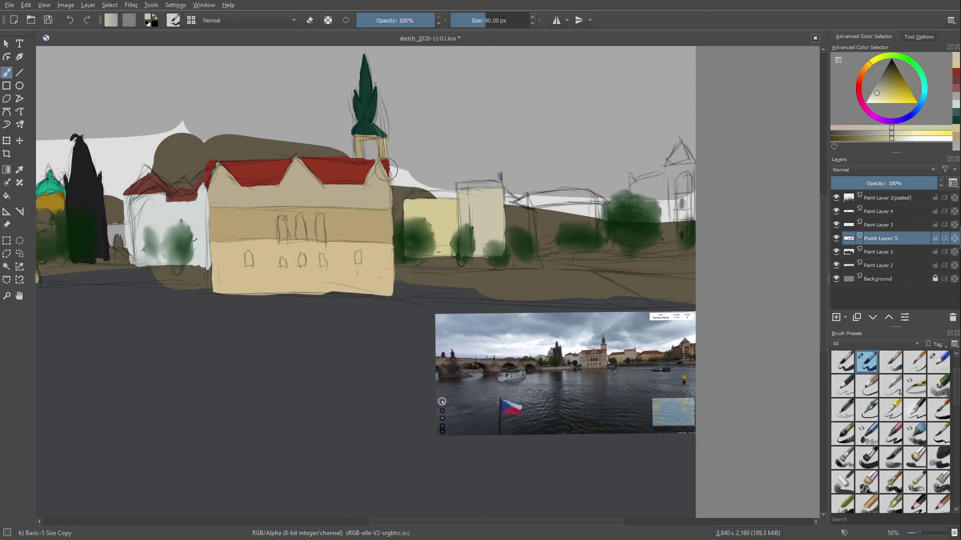
right_click(422, 207)
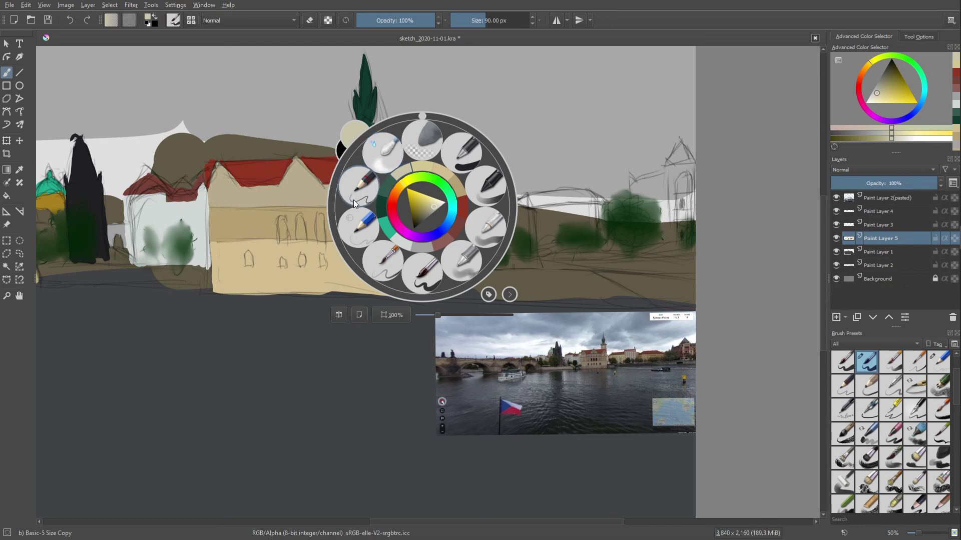
click(414, 182)
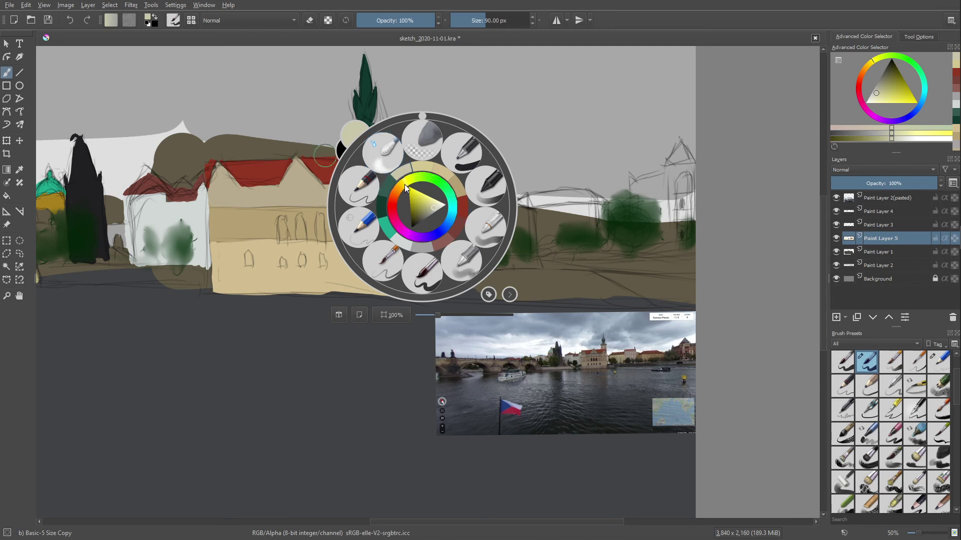
drag(398, 196, 406, 179)
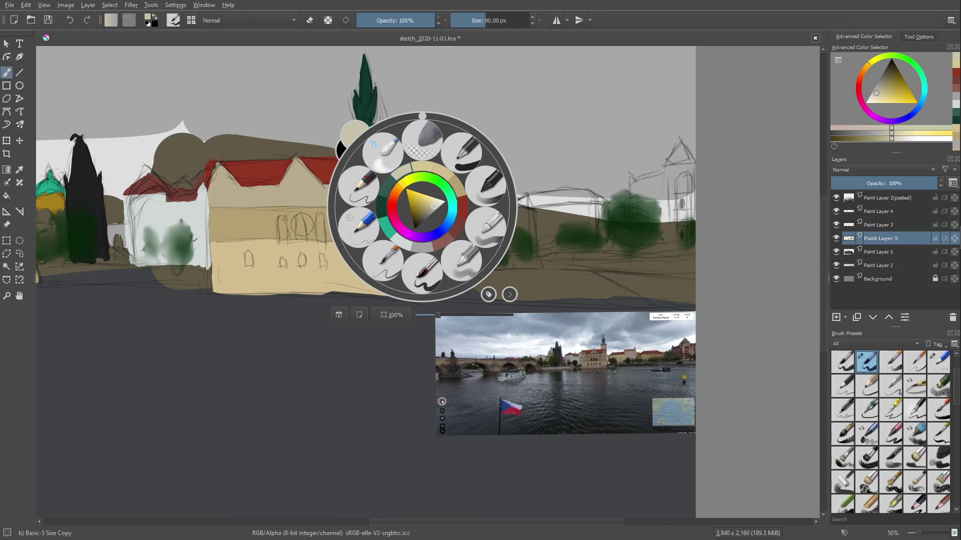
click(325, 257)
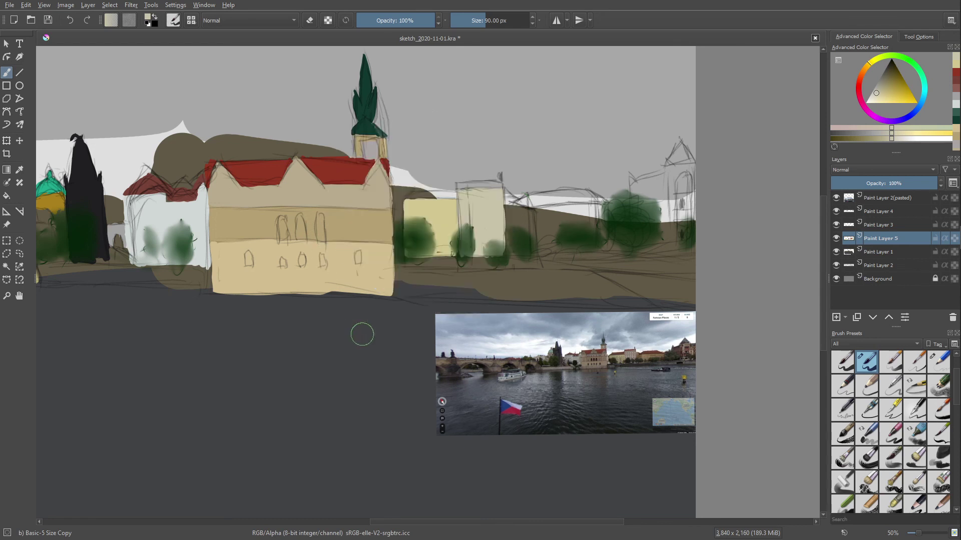
right_click(467, 233)
click(331, 226)
right_click(453, 235)
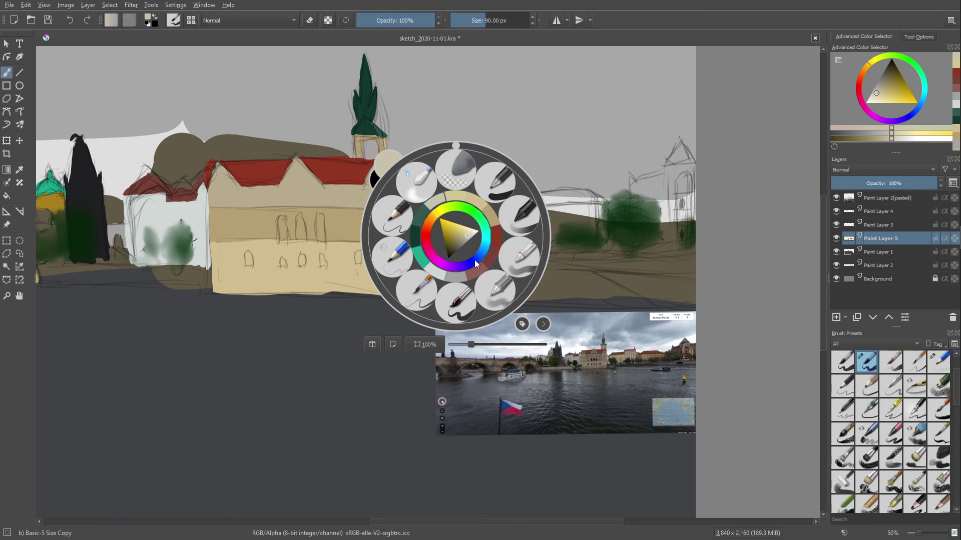
- Choose a brownish red from the quick palette's recent colours and triangle
click(491, 254)
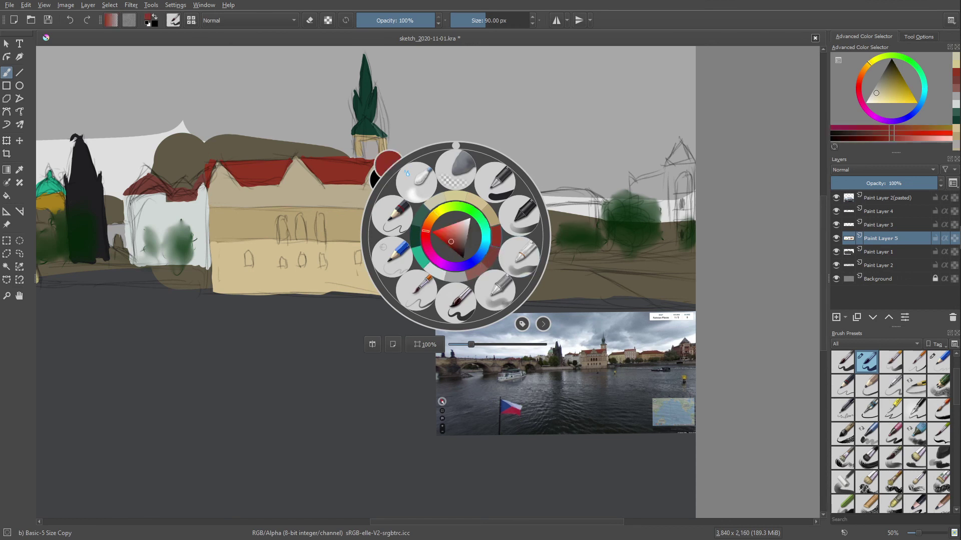
right_click(452, 235)
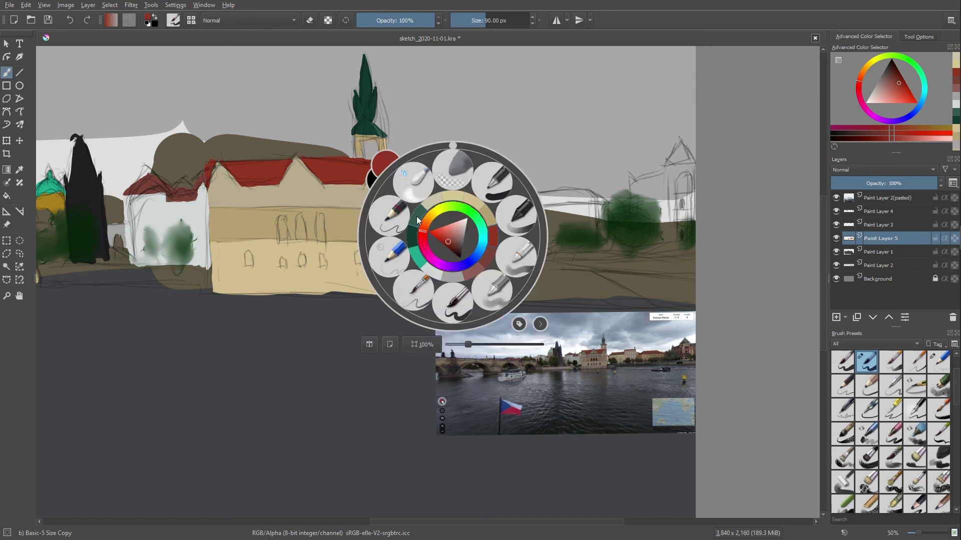
click(448, 247)
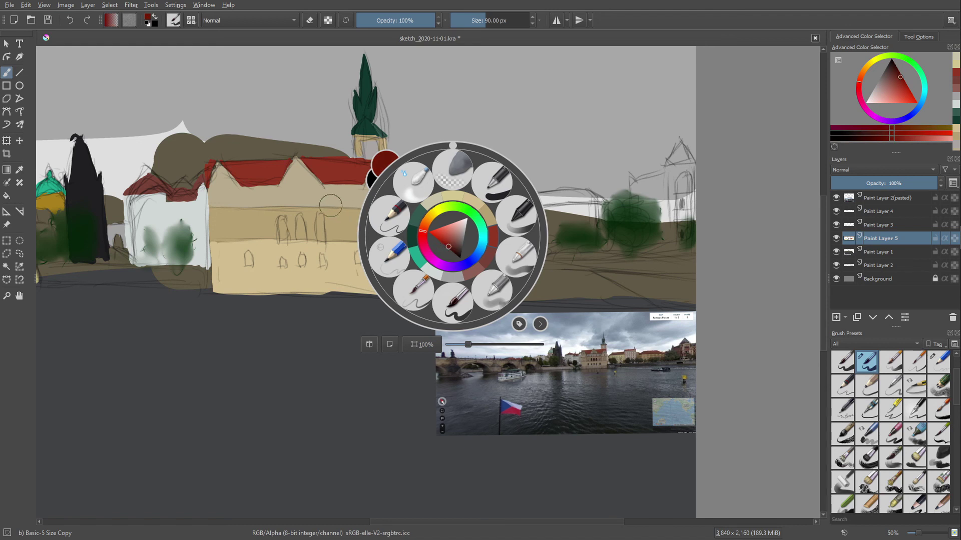
click(455, 246)
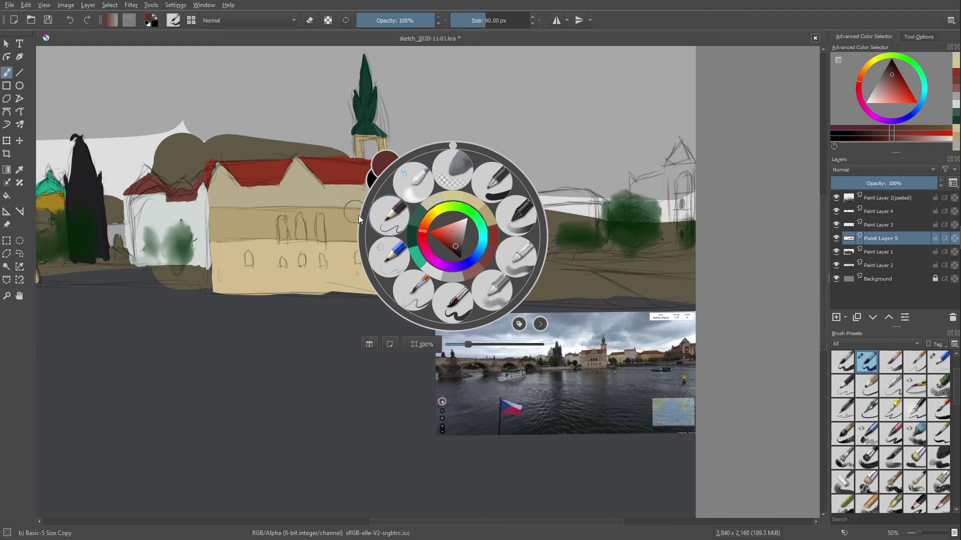
click(363, 213)
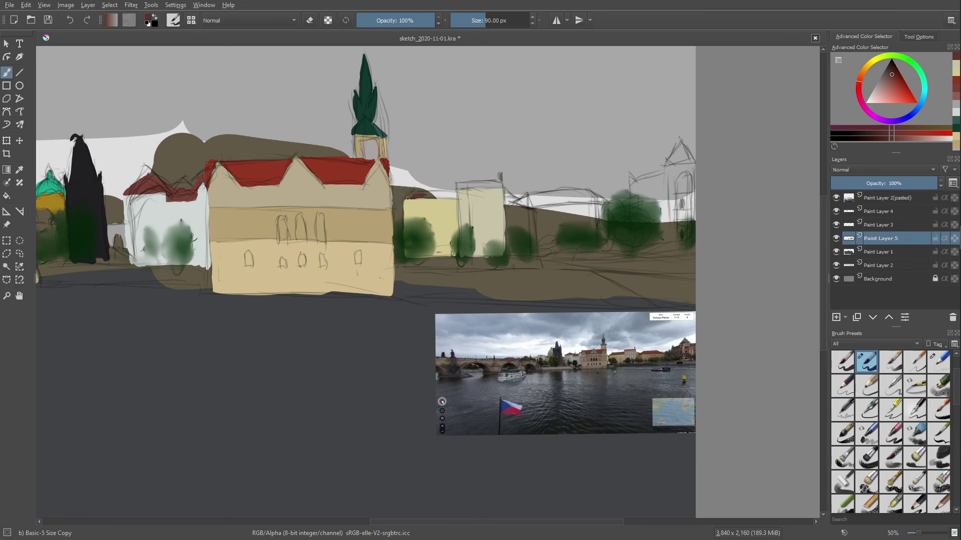
- Paint a brownish-red roof strip on the yellow building and a small red roof further right
drag(410, 198, 449, 192)
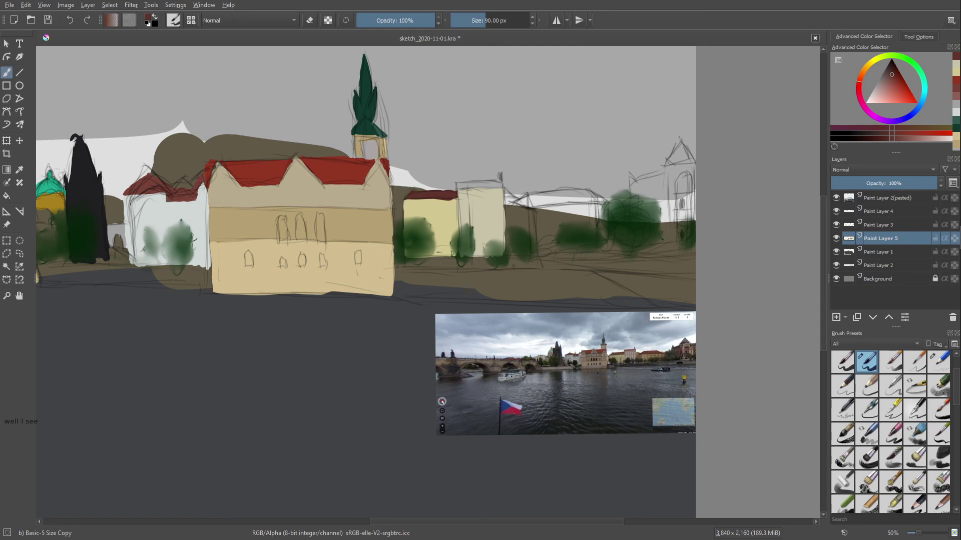
drag(416, 194, 444, 192)
drag(516, 200, 524, 203)
drag(520, 202, 526, 204)
- With a lighter red, tidy the roof's top edge and extend it onto the tall cream building
right_click(440, 227)
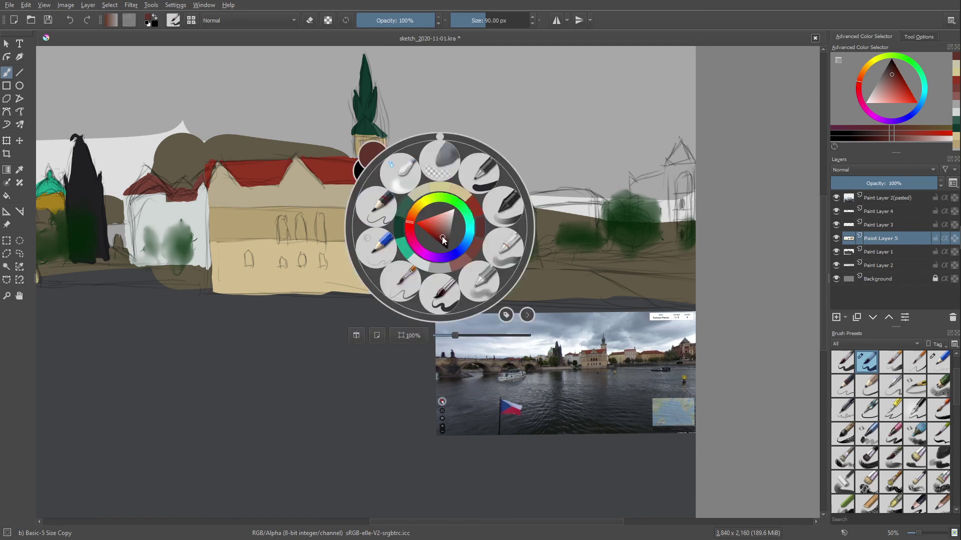
click(440, 234)
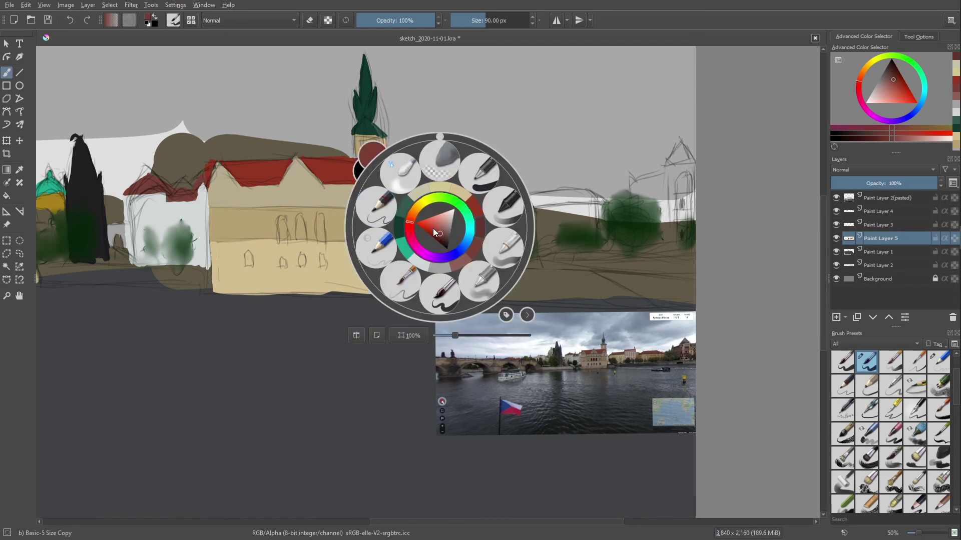
click(434, 234)
click(316, 309)
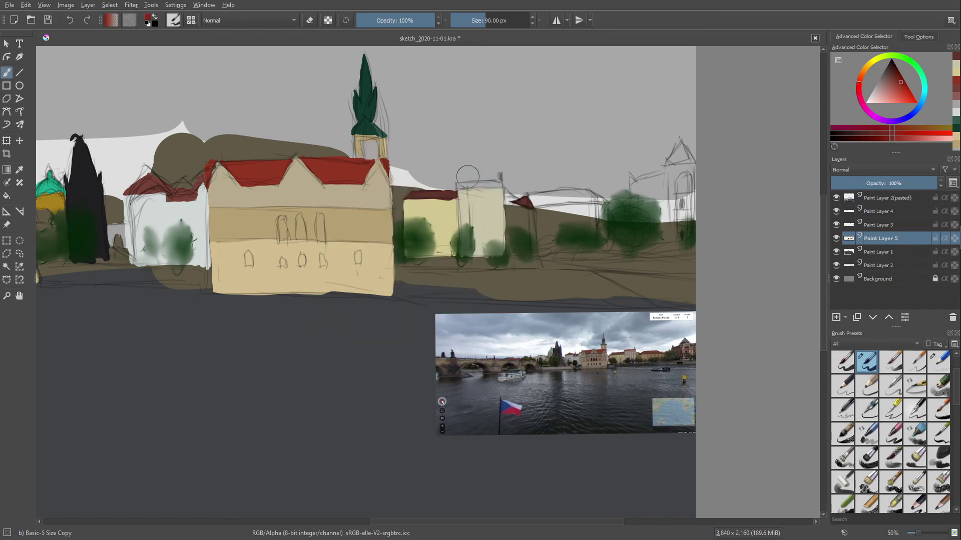
drag(477, 182, 401, 190)
mouse_move(471, 186)
mouse_down()
mouse_move(458, 188)
mouse_move(497, 183)
mouse_up()
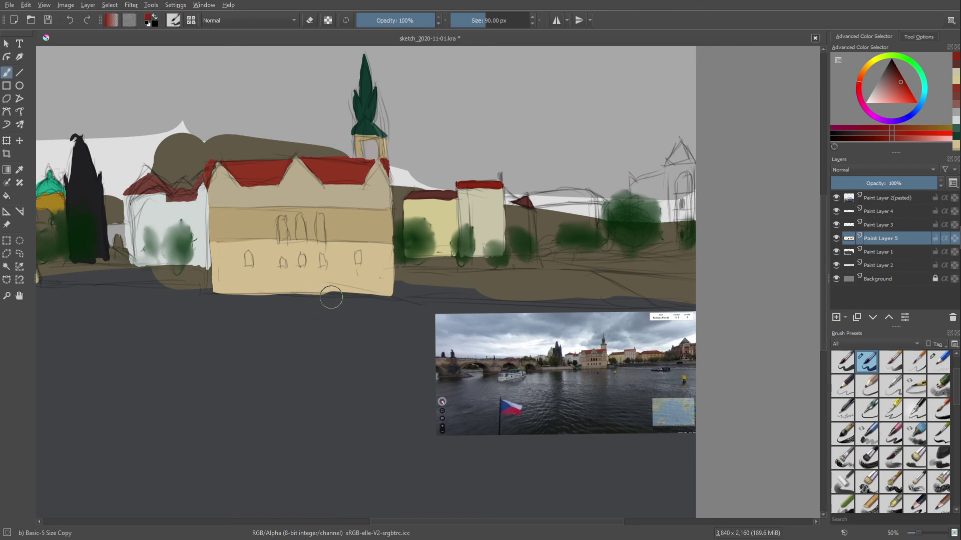
- Pick a darker beige from recent colours and dab it onto the pale wall
drag(433, 256, 399, 276)
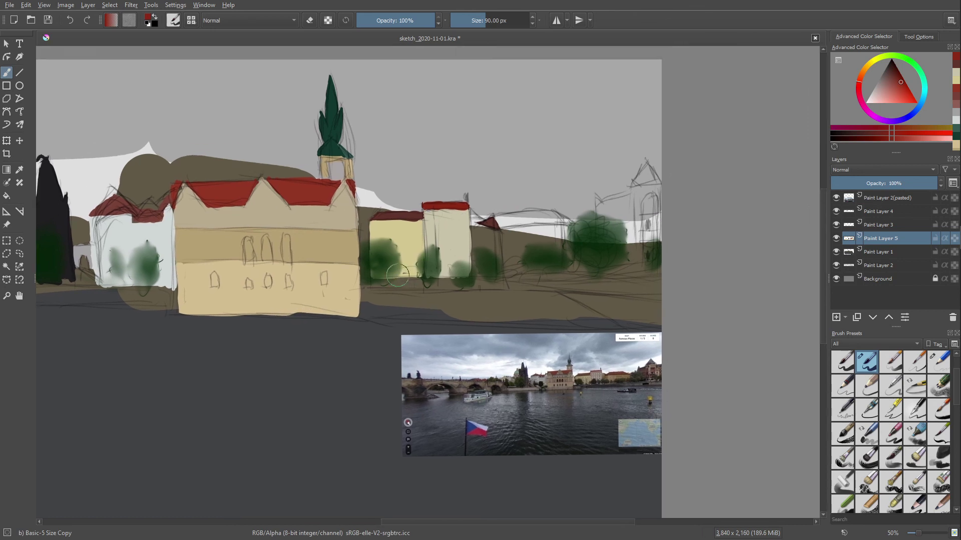
right_click(428, 277)
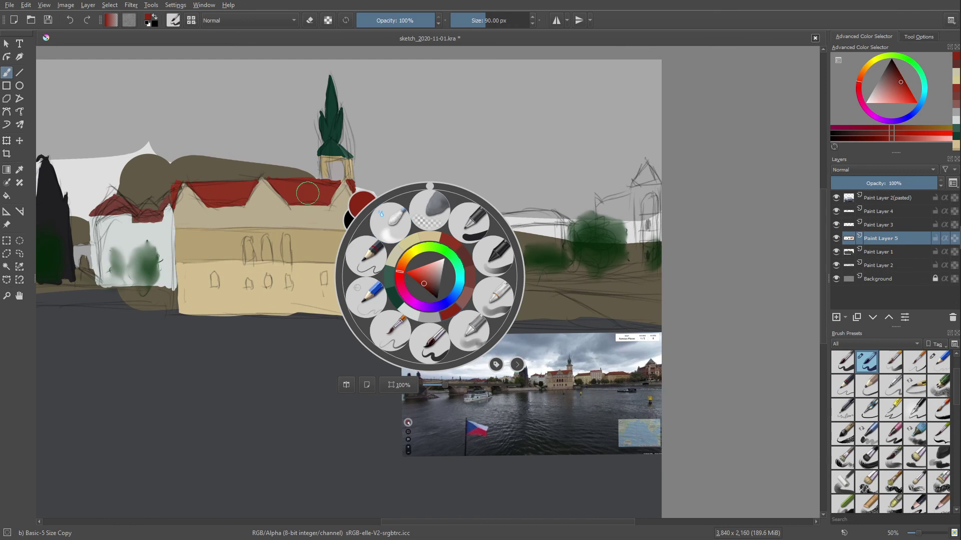
click(411, 242)
right_click(424, 255)
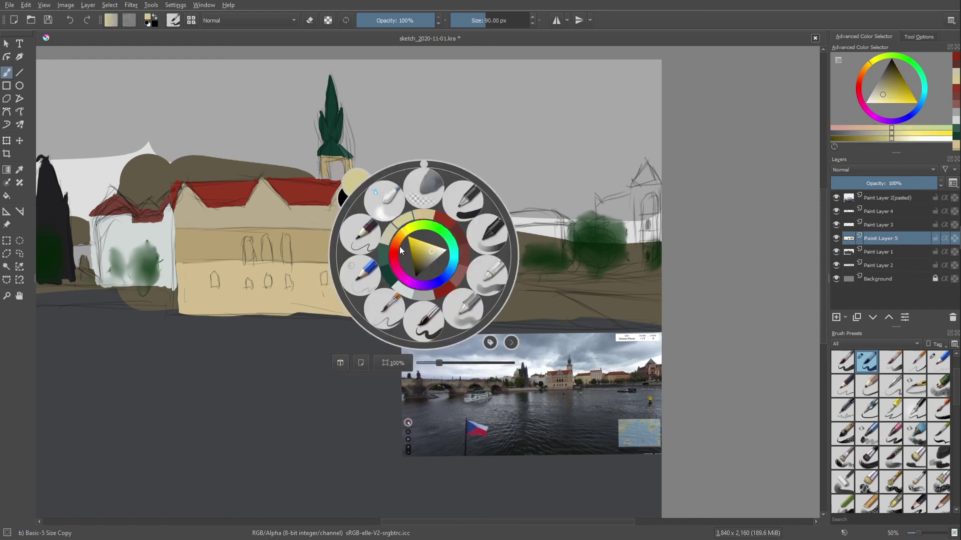
click(427, 257)
click(427, 259)
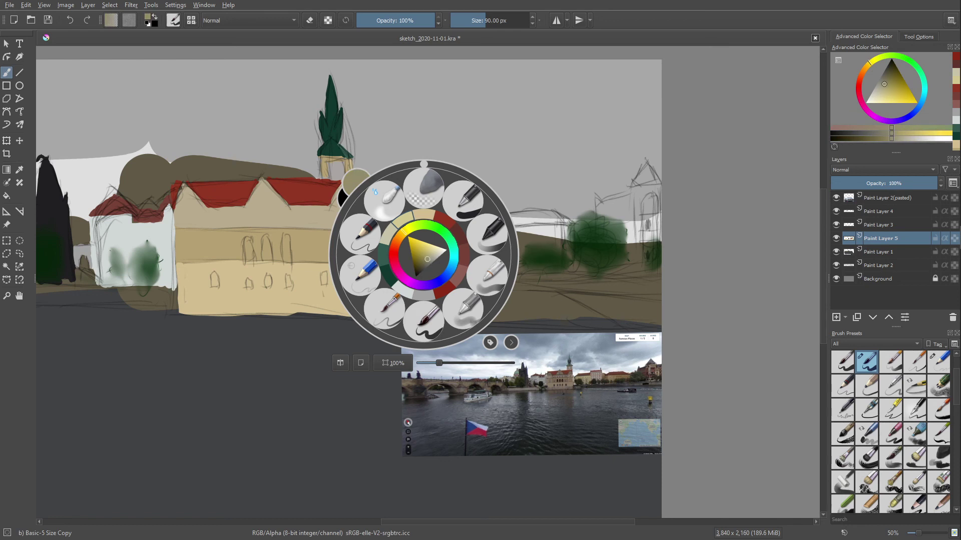
click(307, 326)
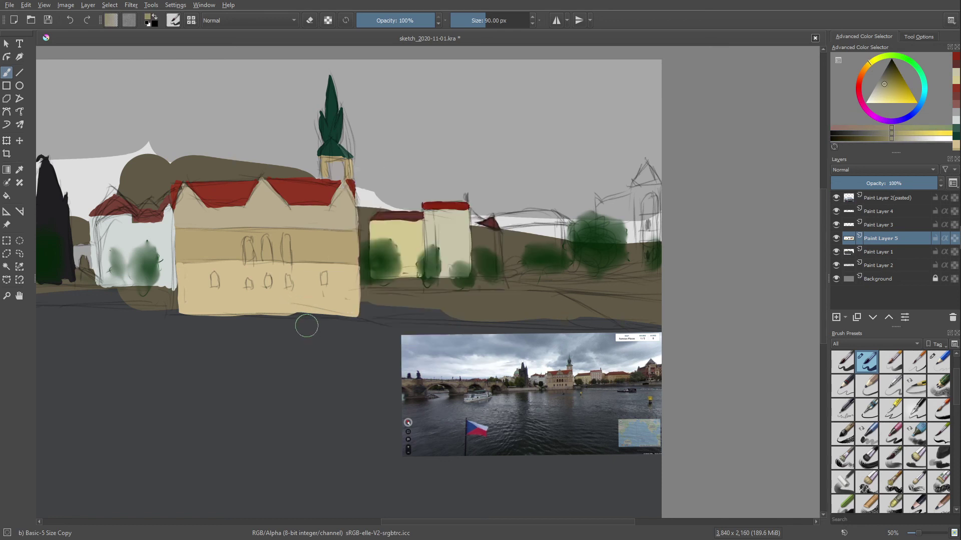
click(472, 221)
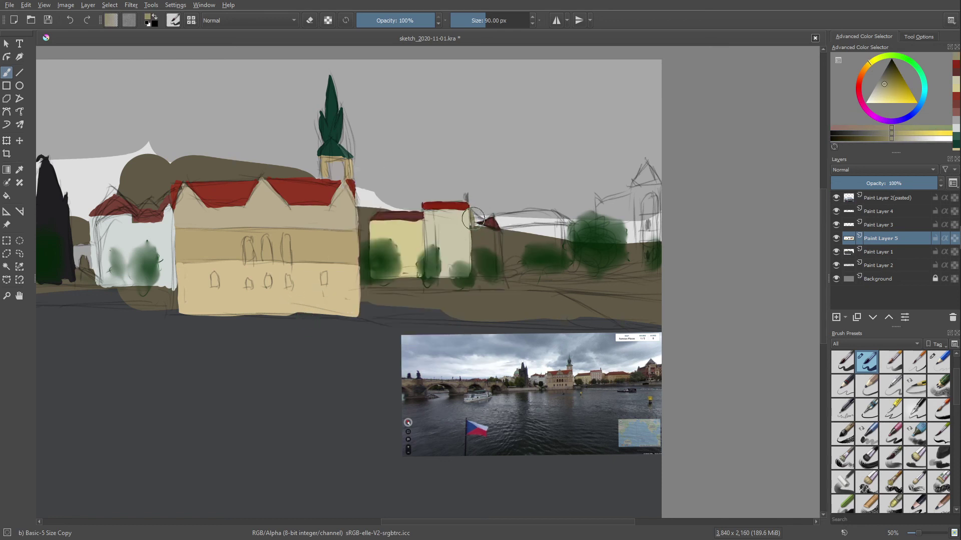
- Try several different hues and shades in the quick palette
right_click(451, 245)
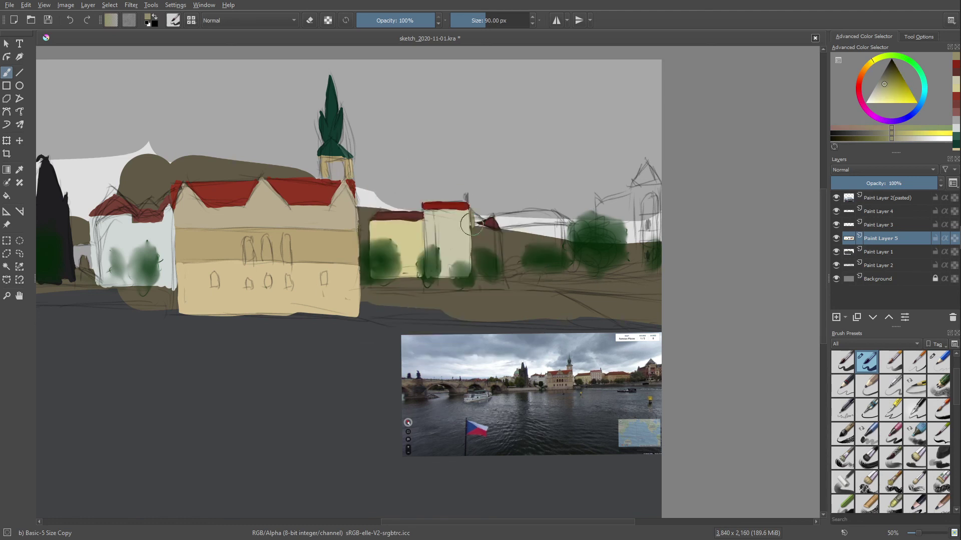
click(473, 231)
right_click(447, 231)
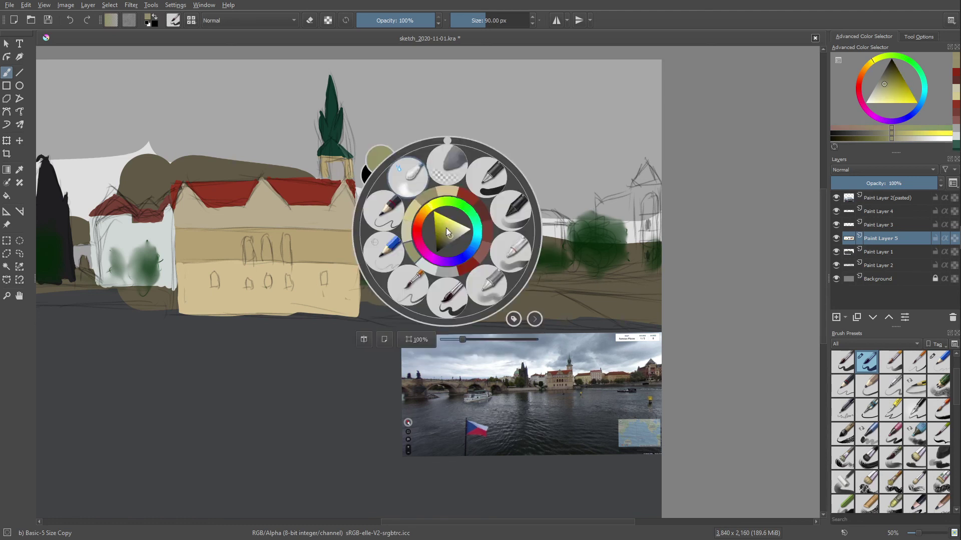
click(429, 205)
click(373, 157)
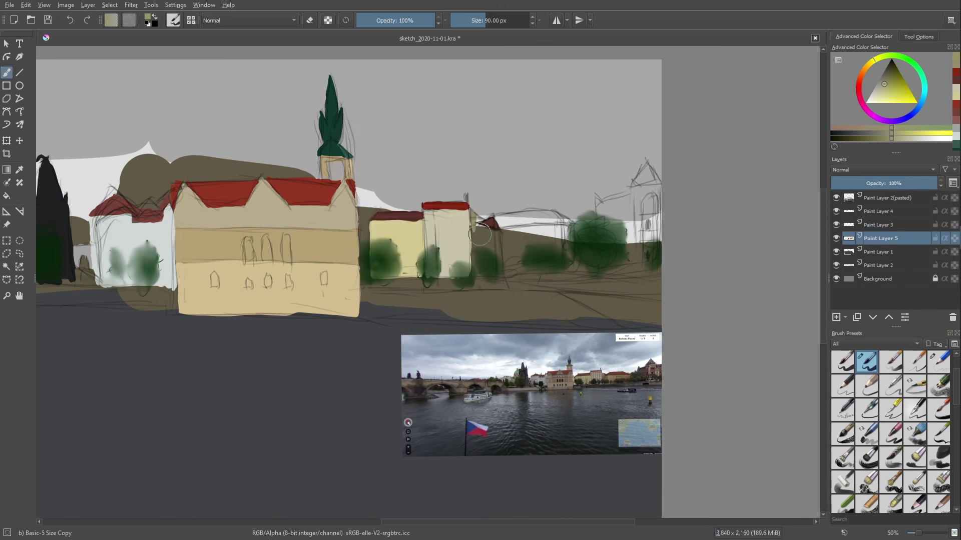
right_click(470, 259)
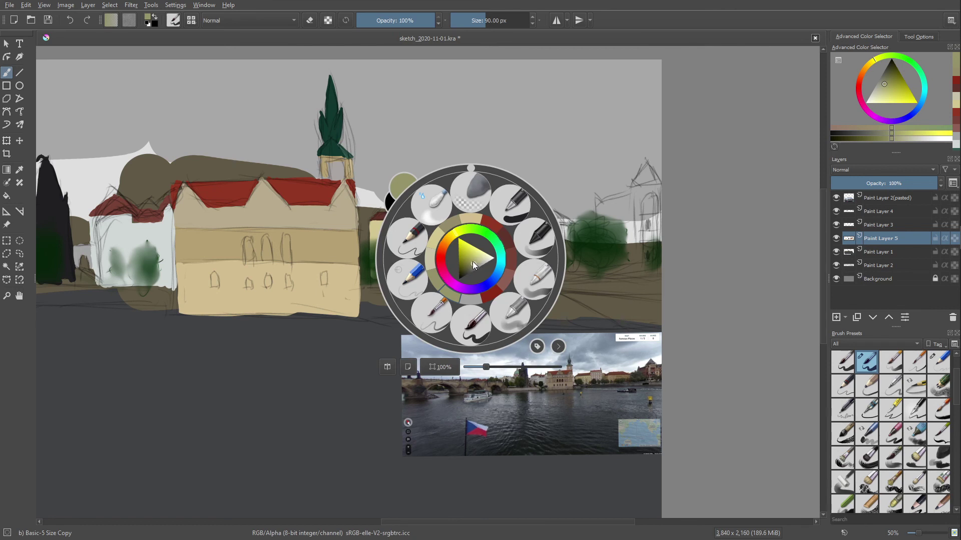
click(474, 261)
click(380, 154)
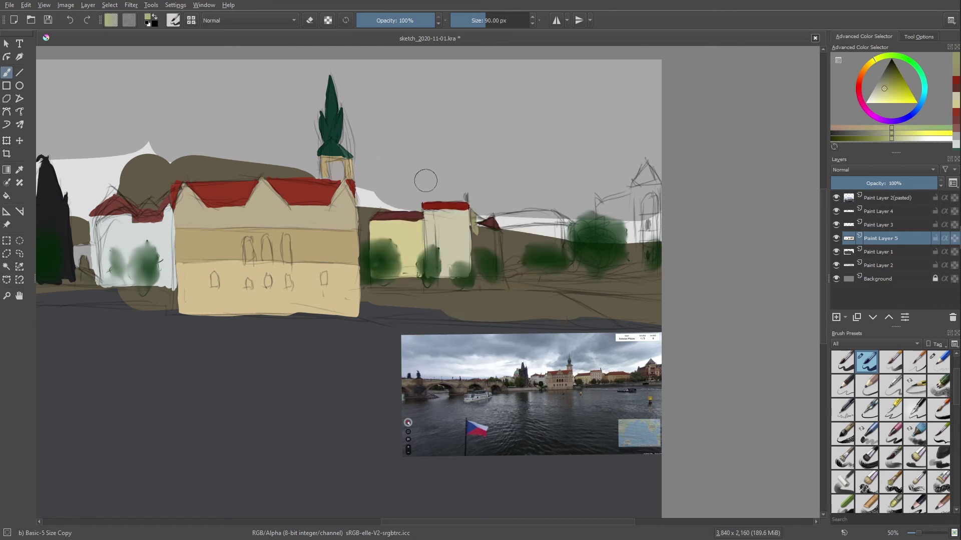
- Settle on a darker olive and brush it down the pale building's full right edge
right_click(476, 225)
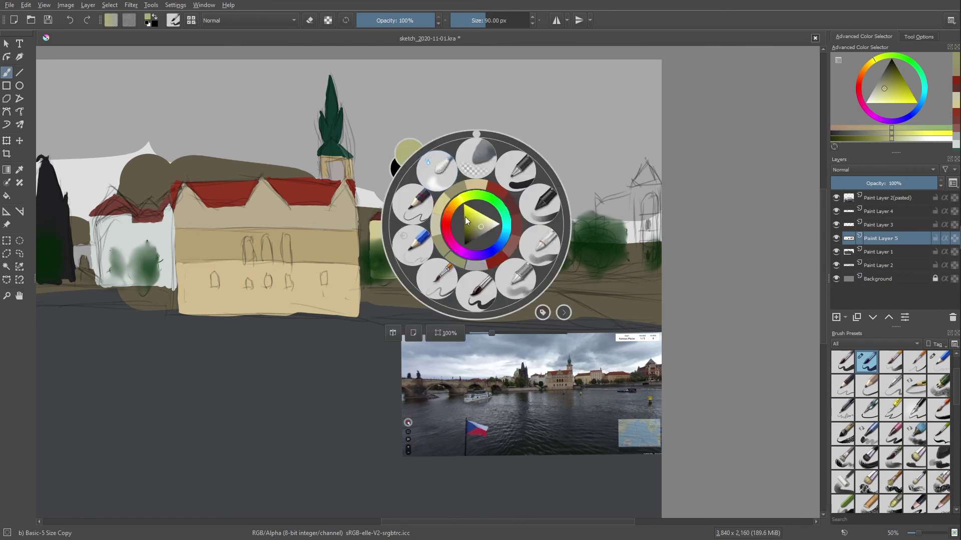
click(476, 232)
click(451, 197)
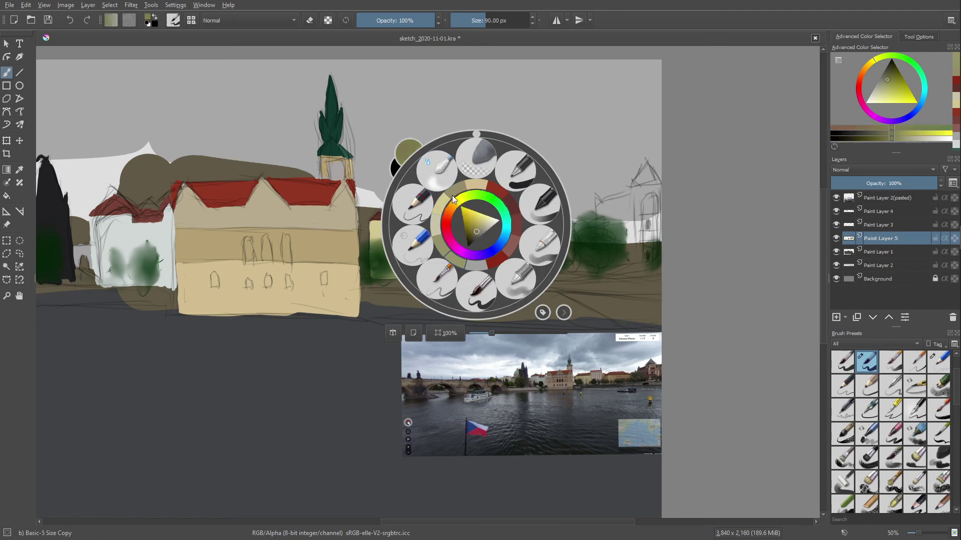
click(474, 231)
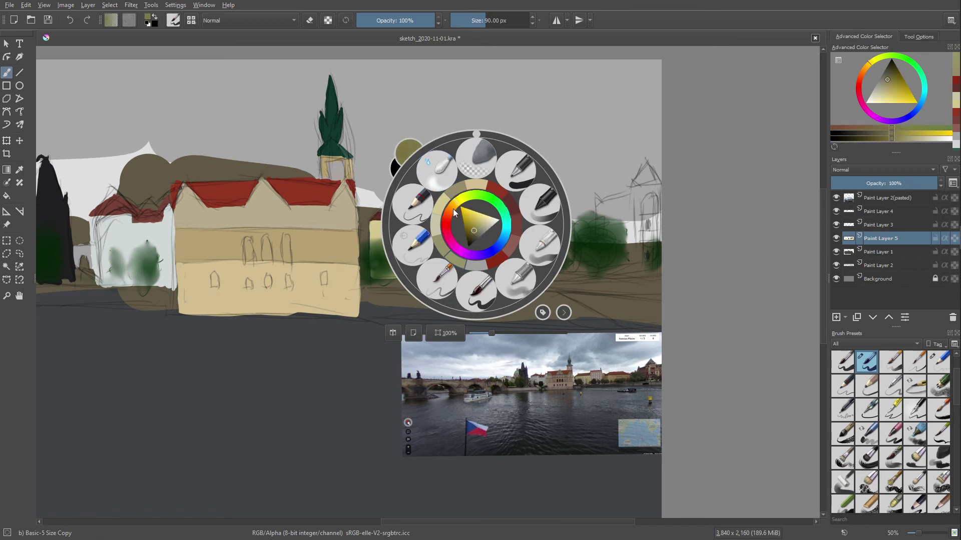
click(385, 132)
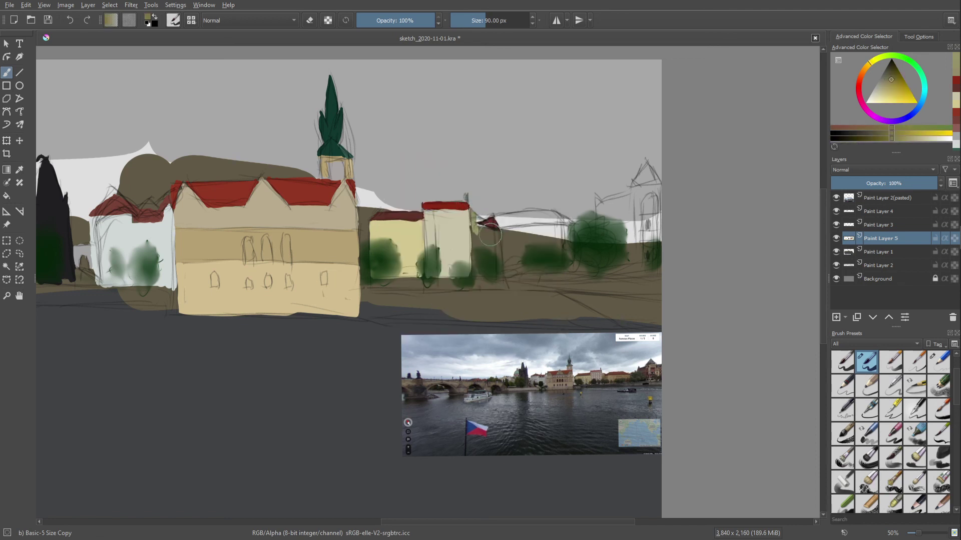
drag(470, 210, 473, 224)
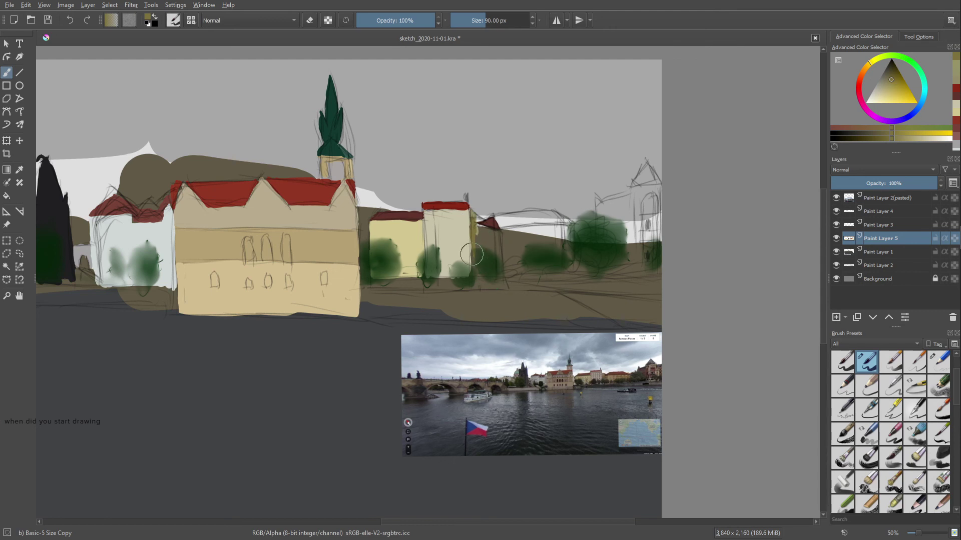
drag(472, 262, 473, 220)
drag(471, 209, 470, 246)
drag(470, 246, 473, 273)
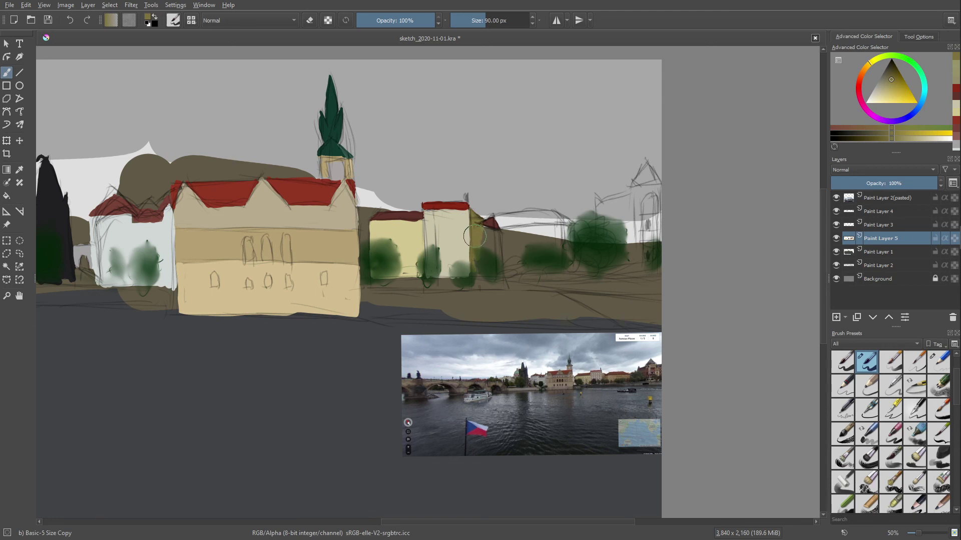
- Raise the brush to 110 px and paint a beige tone over the small roof's left part
right_click(466, 240)
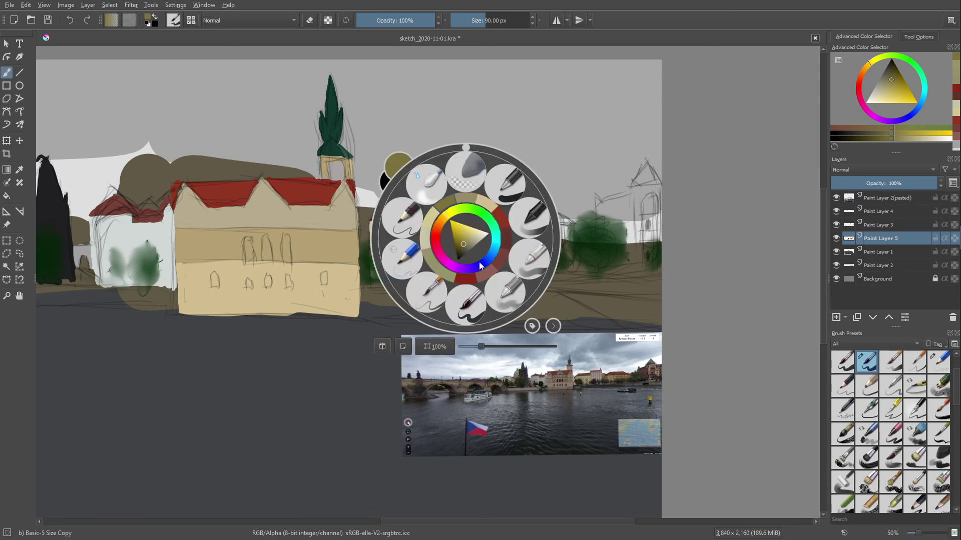
click(497, 256)
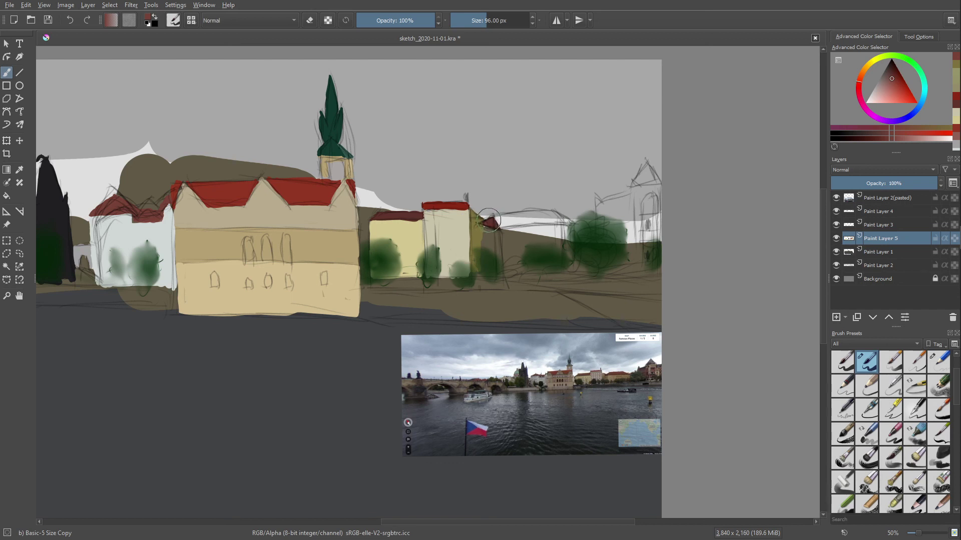
key(bracketright)
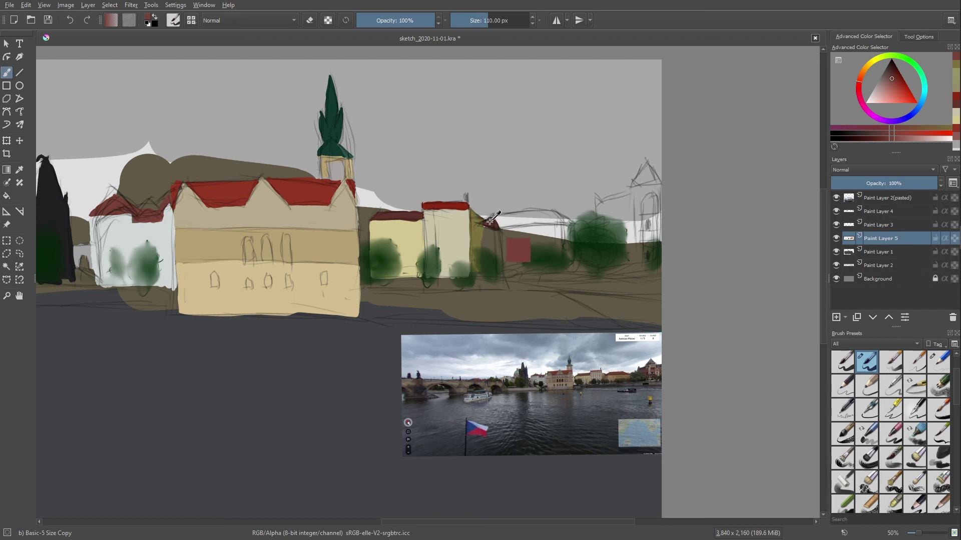
ctrl+click(530, 250)
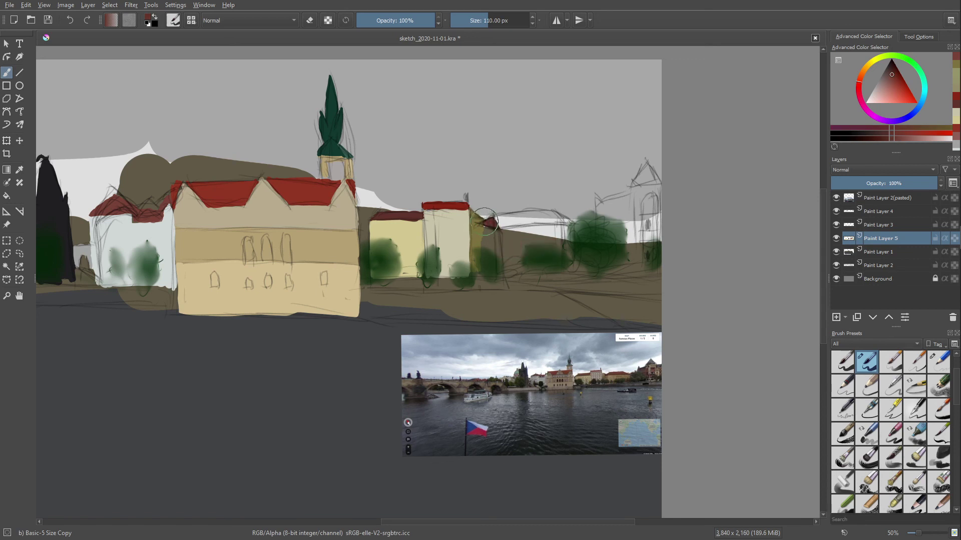
drag(485, 220, 485, 234)
right_click(471, 255)
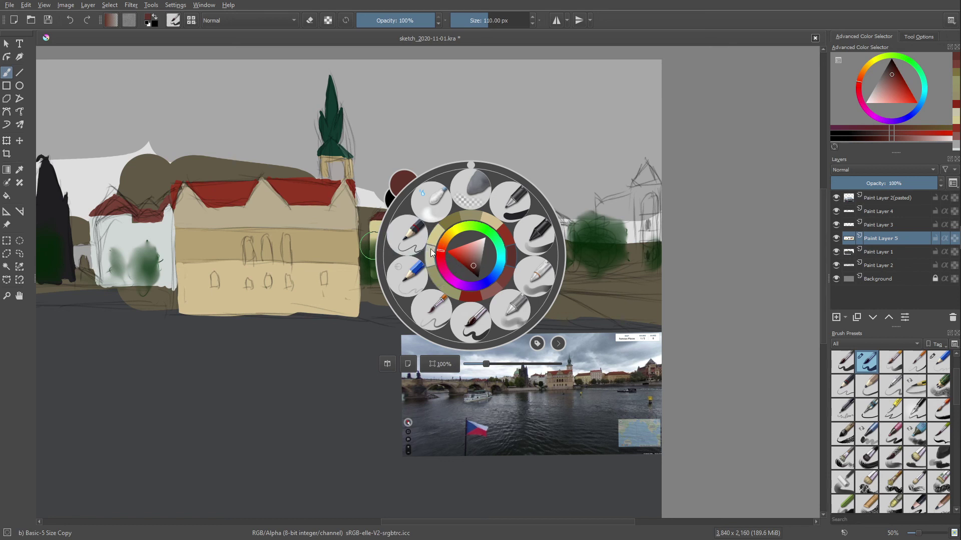
- Mix a brown in the quick palette and brush it over the yellow wall edge
drag(442, 242, 443, 229)
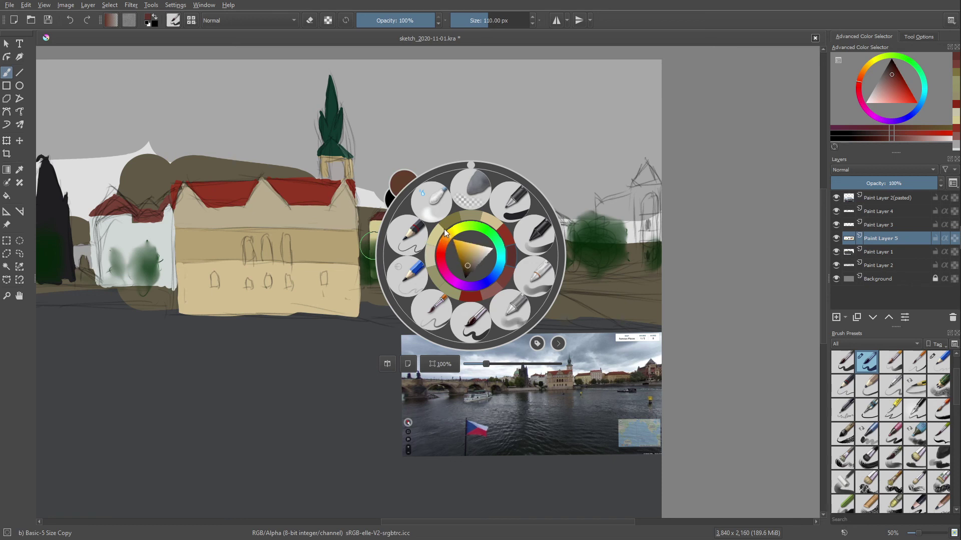
click(461, 259)
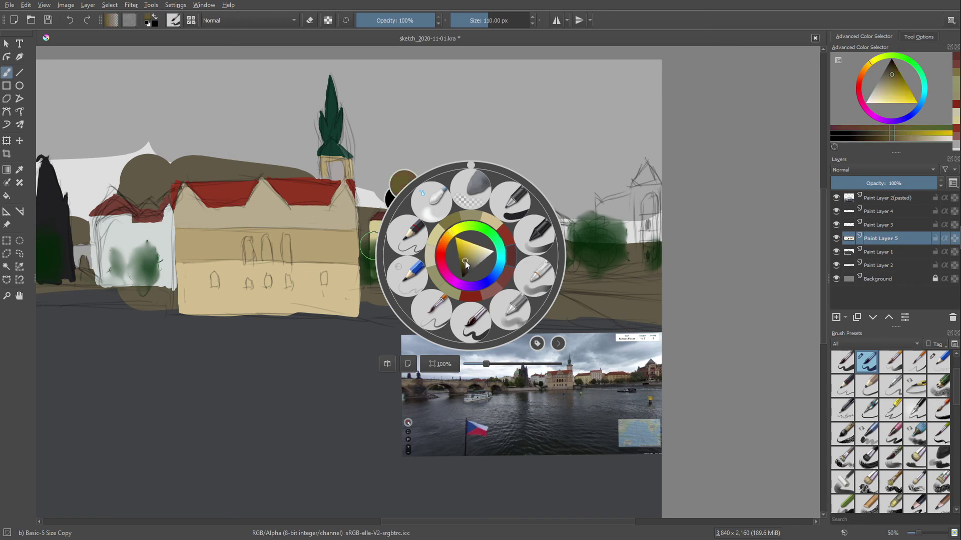
click(449, 235)
click(464, 261)
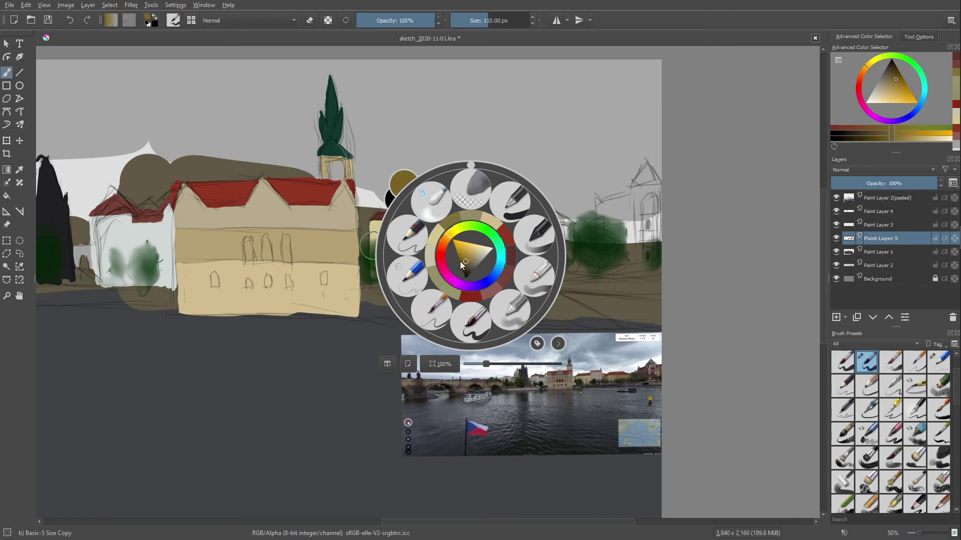
click(467, 259)
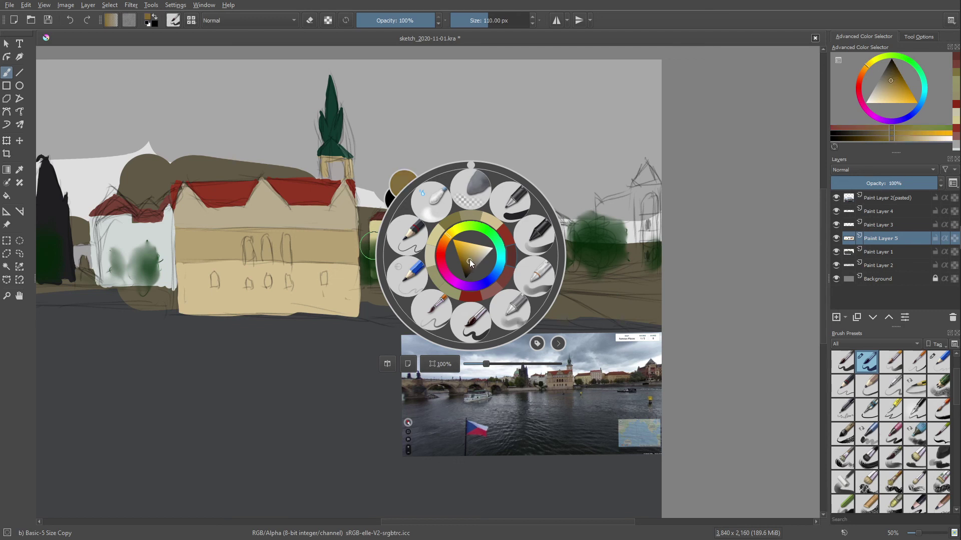
click(473, 255)
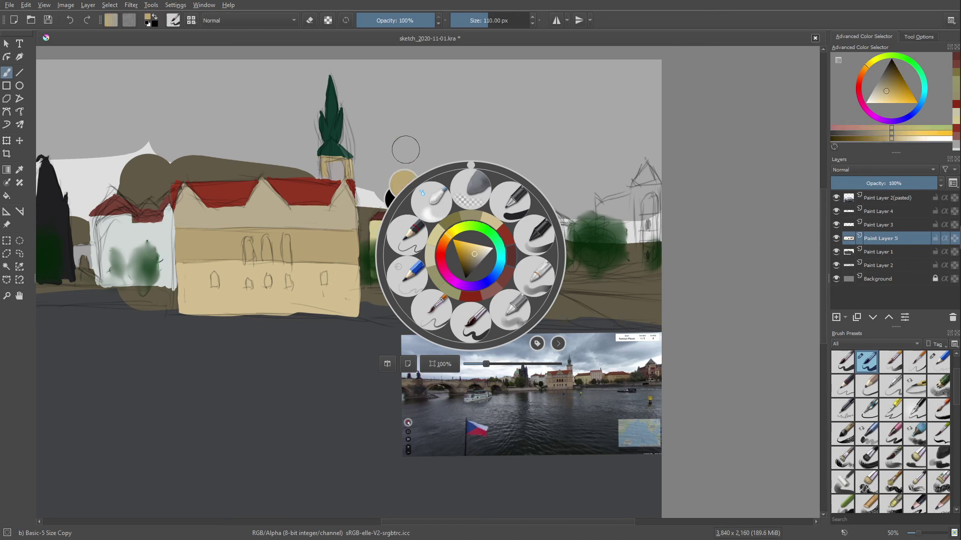
click(470, 260)
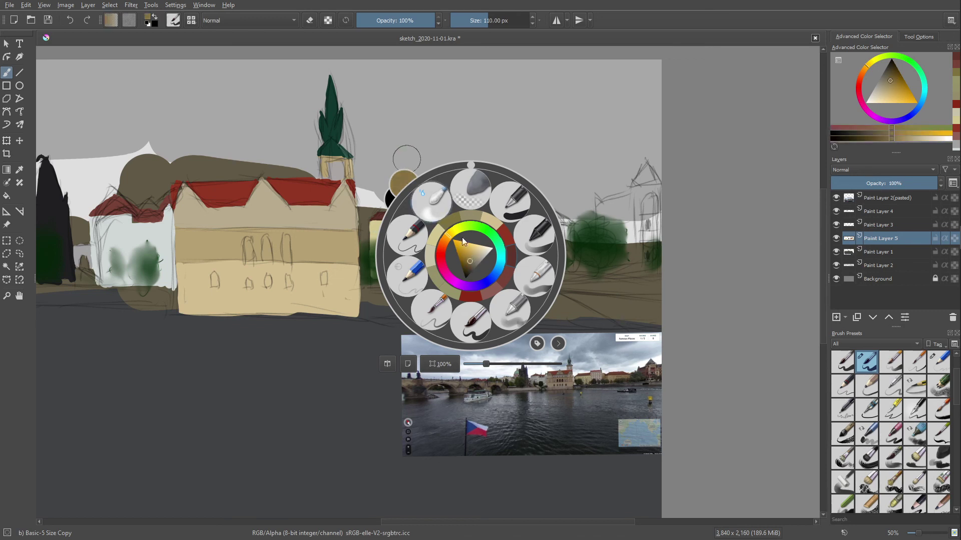
click(470, 259)
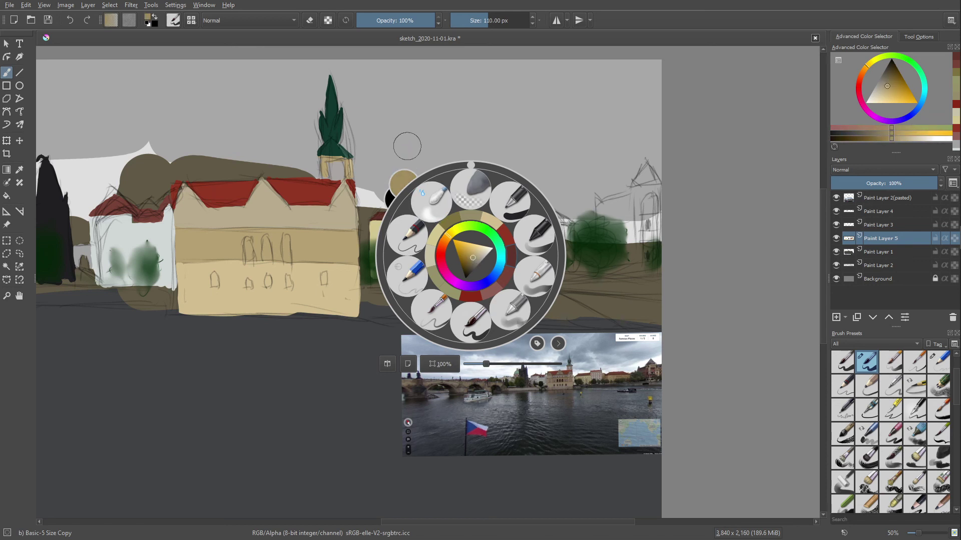
right_click(466, 247)
mouse_move(466, 247)
mouse_down()
mouse_move(490, 255)
mouse_move(487, 235)
mouse_up()
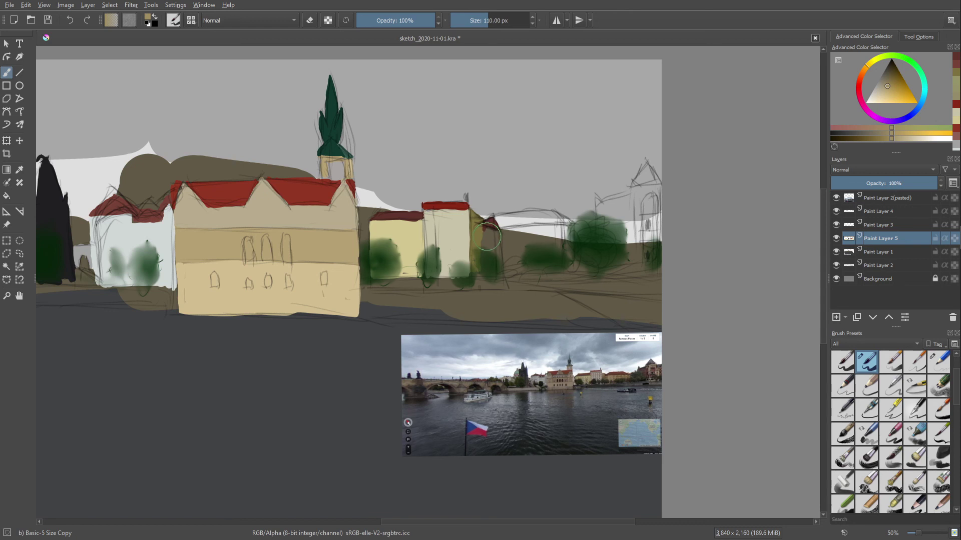
drag(487, 238, 492, 239)
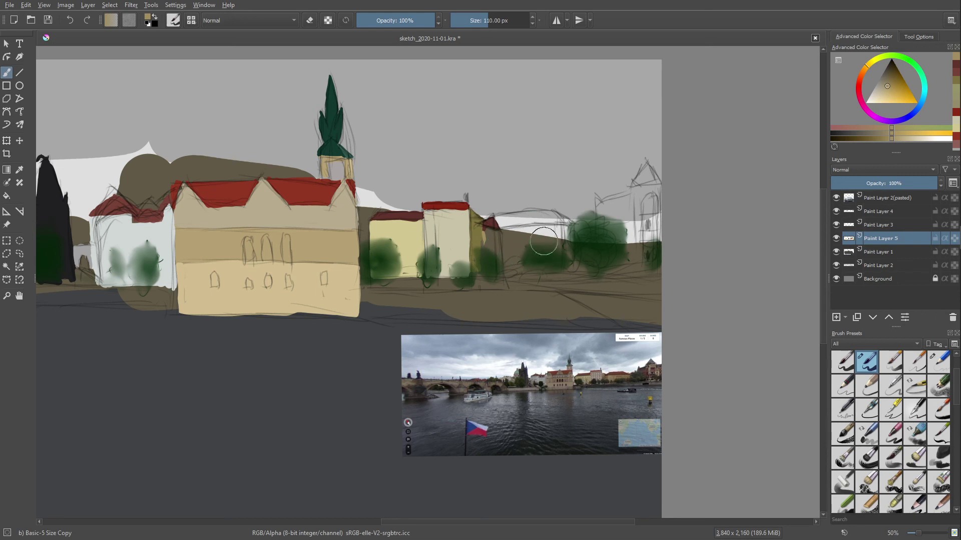
- Pick dark green and paint it along the tree's left edge
right_click(524, 247)
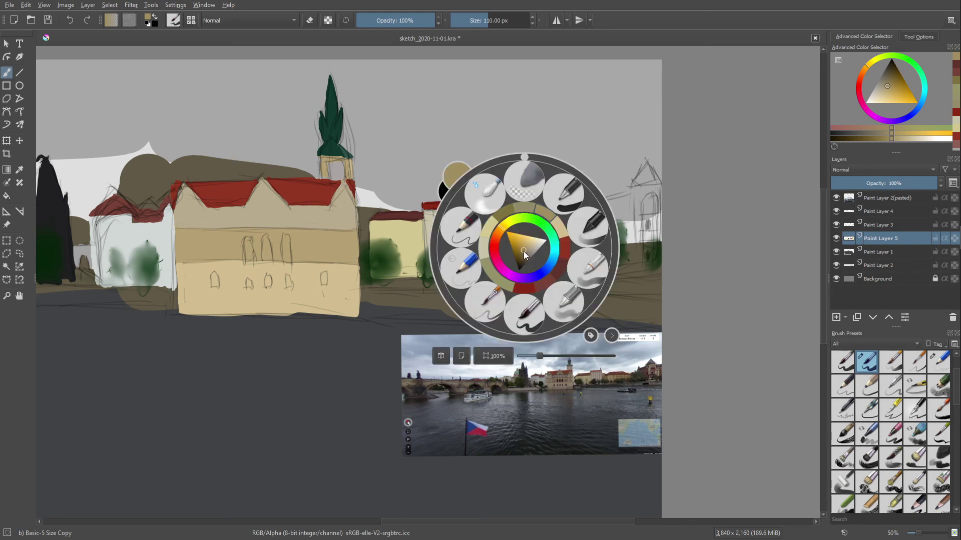
click(524, 253)
click(479, 150)
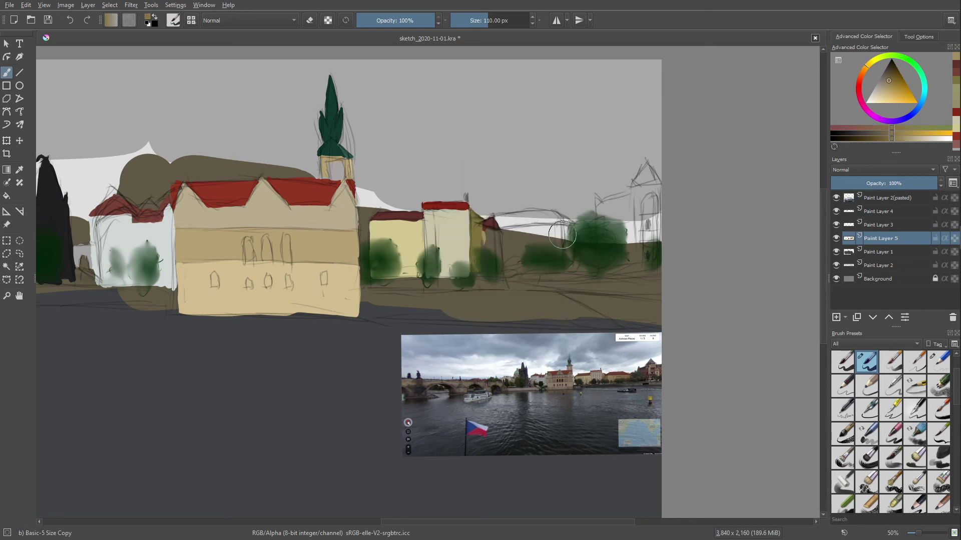
drag(563, 235, 569, 231)
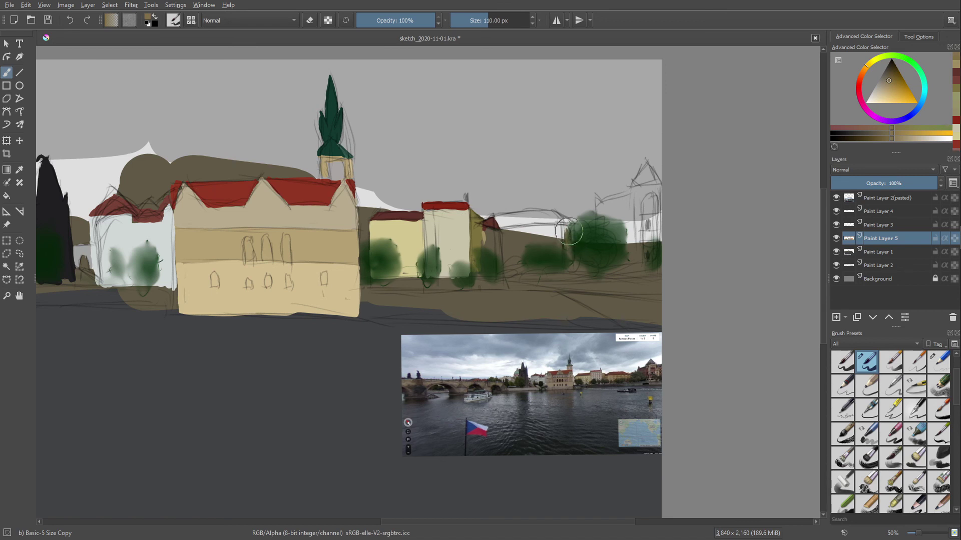
- Pick an olive-yellow and stroke it down the tree's left edge
right_click(527, 231)
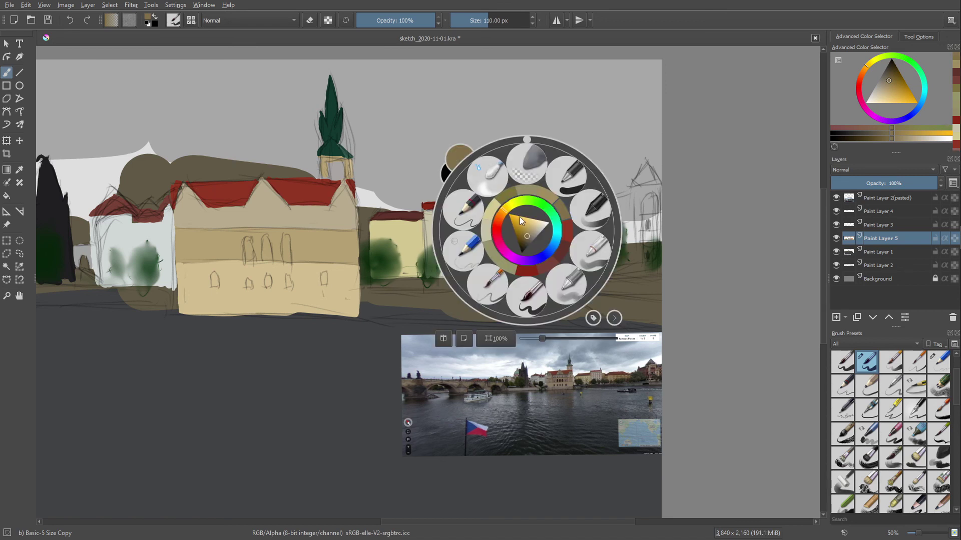
click(524, 235)
click(479, 148)
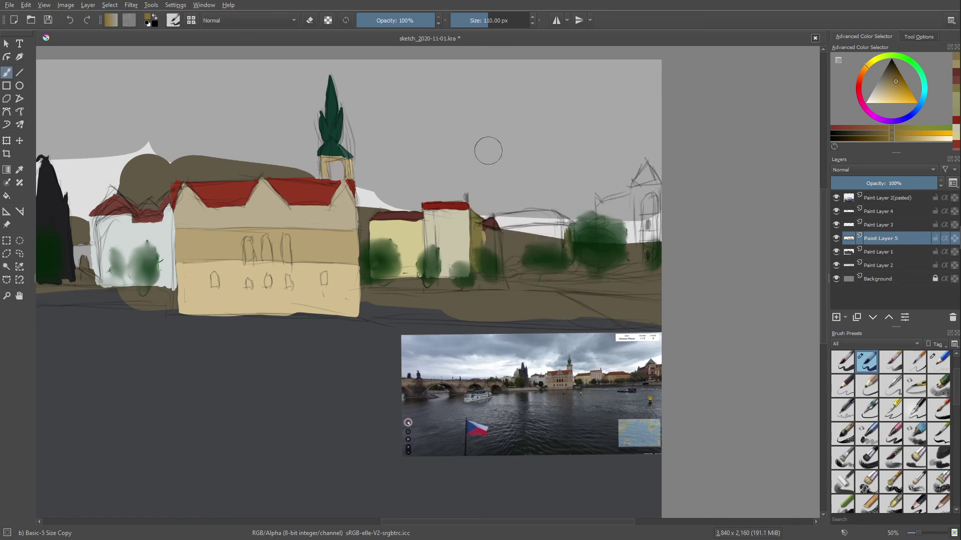
drag(565, 232, 568, 231)
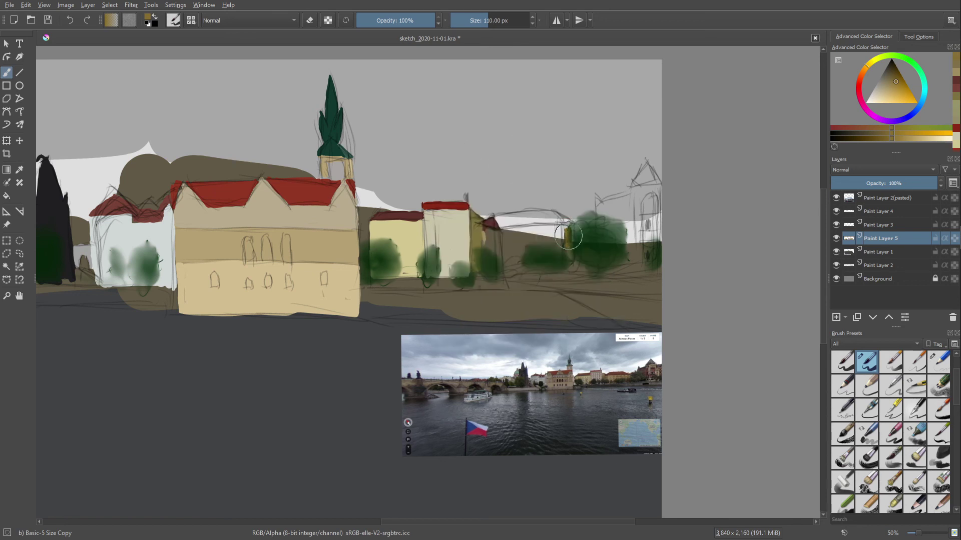
drag(569, 236, 569, 261)
- Block in the ochre building shape and repaint the tree in front darker green
mouse_move(521, 269)
mouse_down()
mouse_move(509, 270)
mouse_move(545, 273)
mouse_up()
mouse_move(502, 268)
mouse_down()
mouse_move(504, 235)
mouse_move(506, 271)
mouse_up()
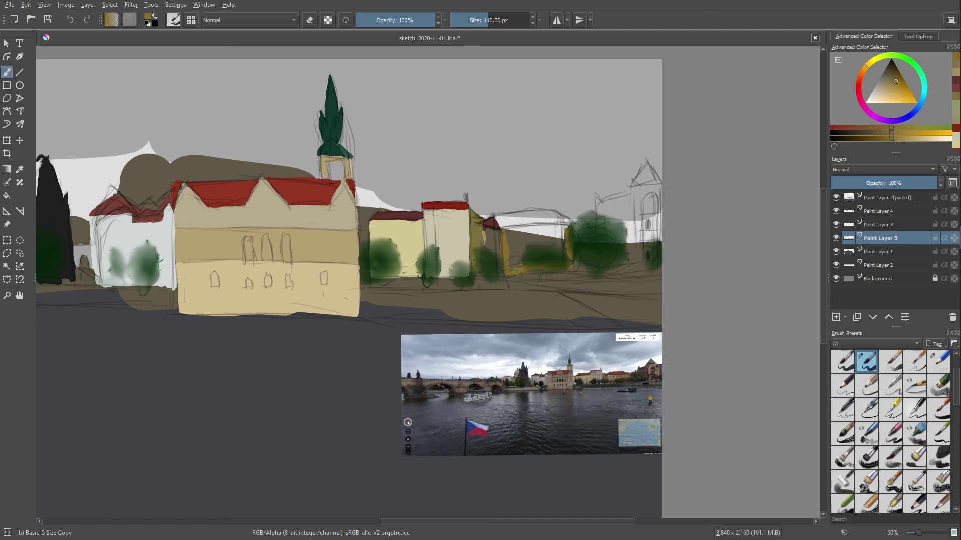
drag(521, 265, 518, 248)
mouse_move(506, 234)
mouse_down()
mouse_move(559, 227)
mouse_move(511, 236)
mouse_move(560, 231)
mouse_move(556, 259)
mouse_up()
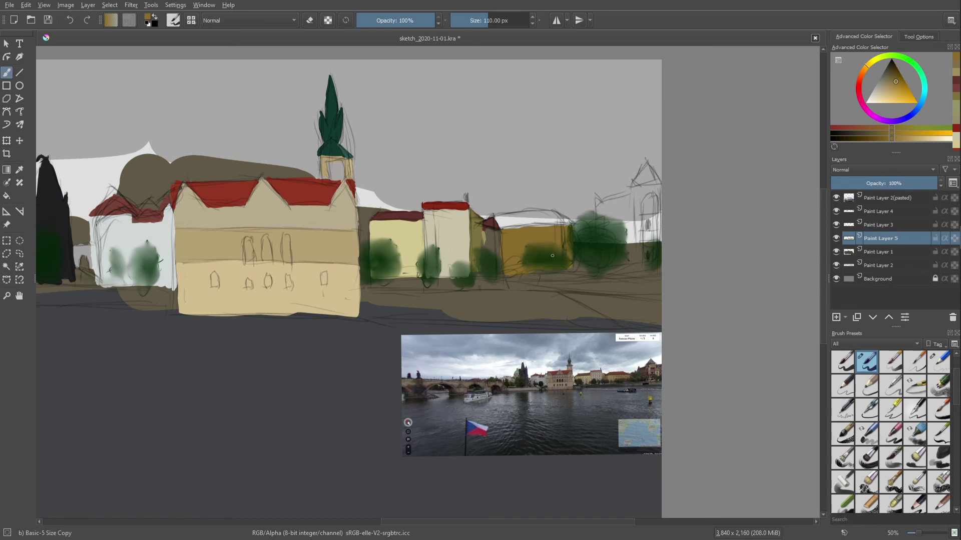
drag(552, 256, 550, 266)
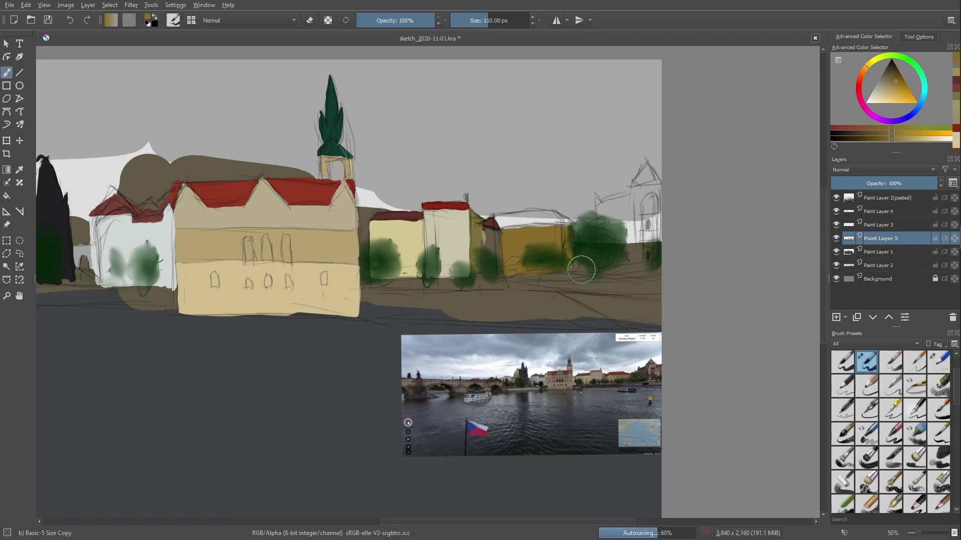
right_click(486, 242)
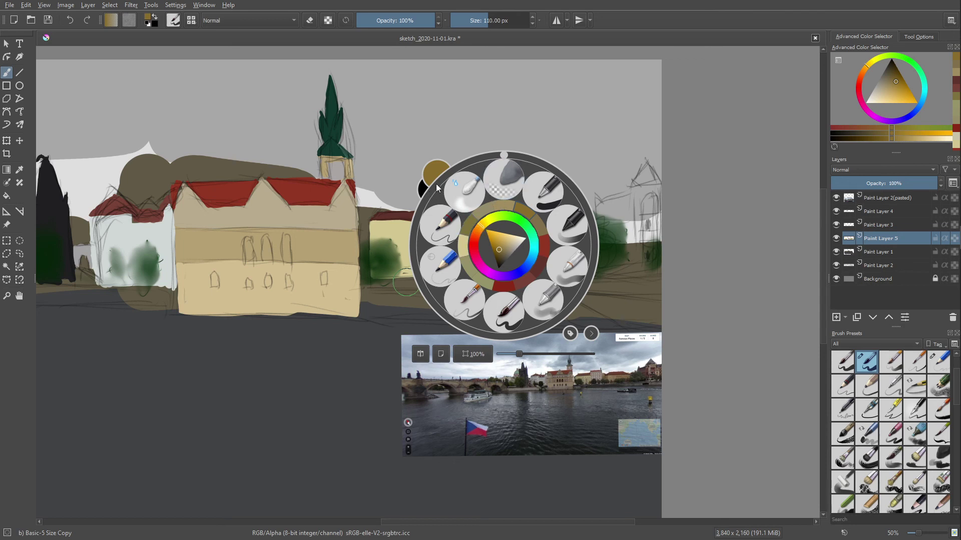
- Nudge the ochre to a slightly different shade in the quick palette's colour triangle
click(399, 164)
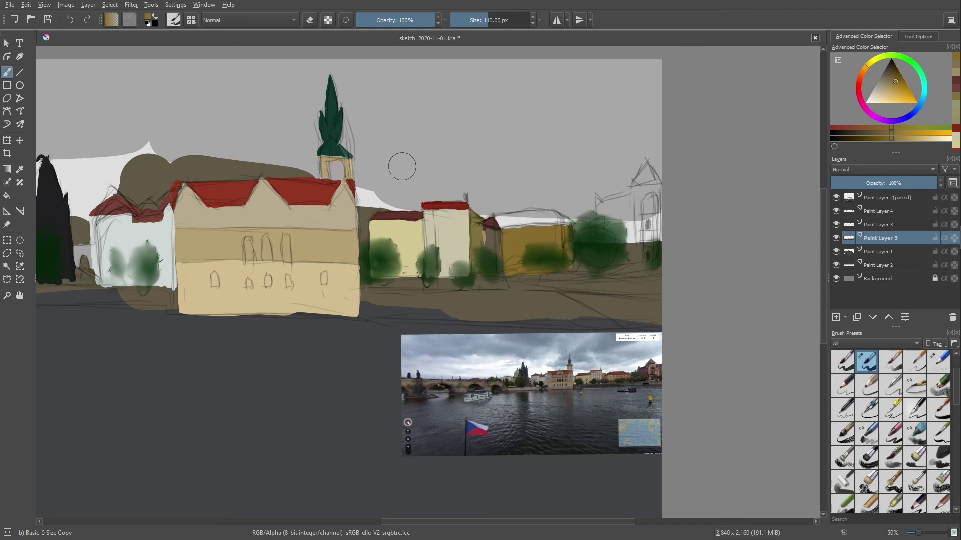
right_click(491, 250)
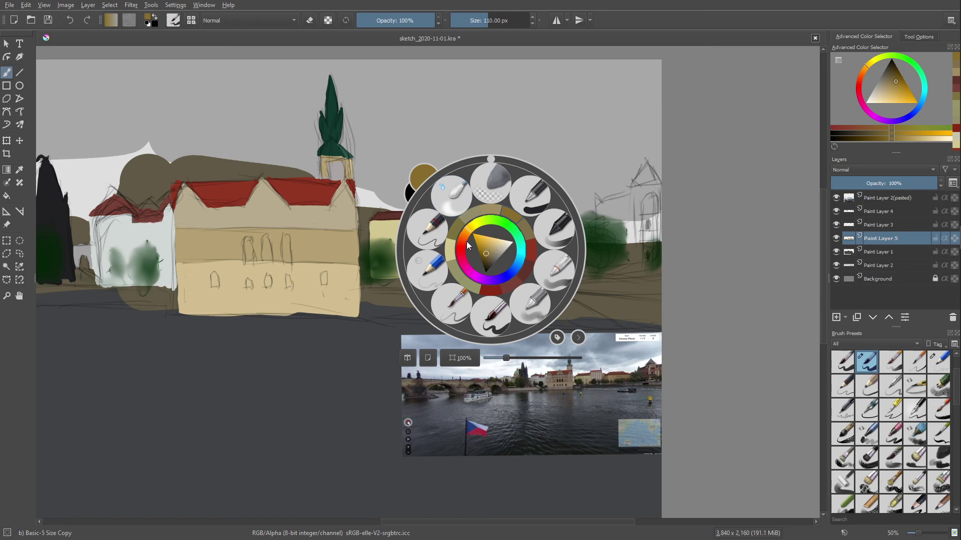
drag(484, 252, 484, 255)
click(398, 156)
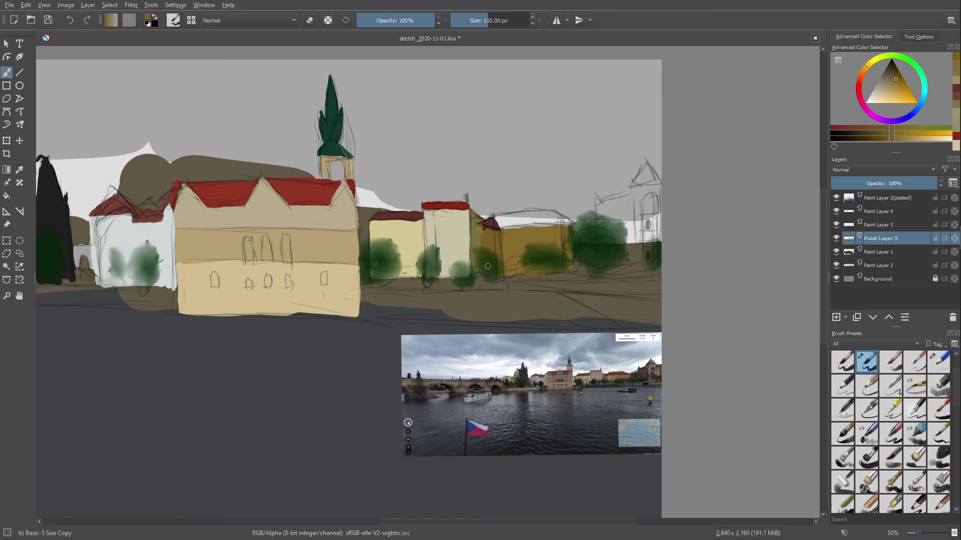
- Pan to frame the buildings and pick a slightly adjusted red from the quick palette
drag(546, 242, 520, 231)
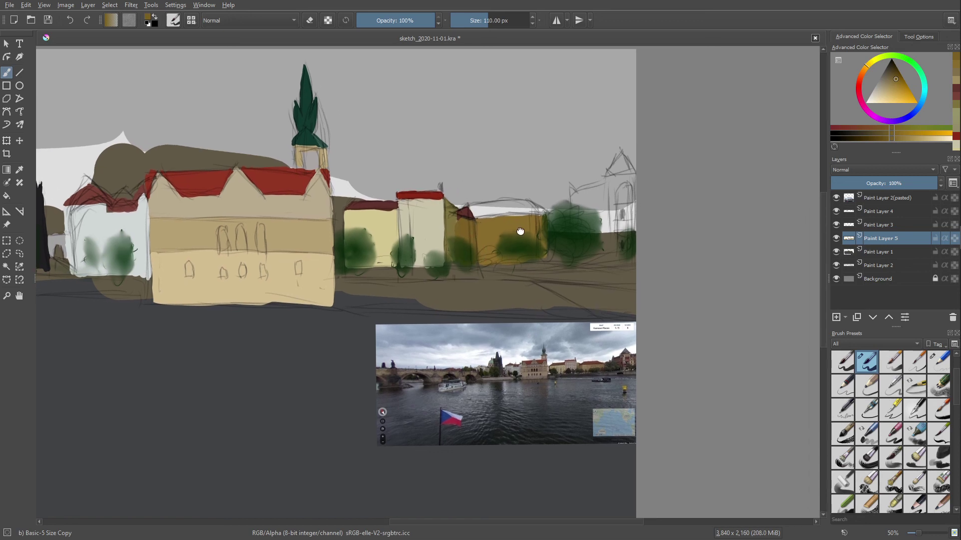
right_click(523, 233)
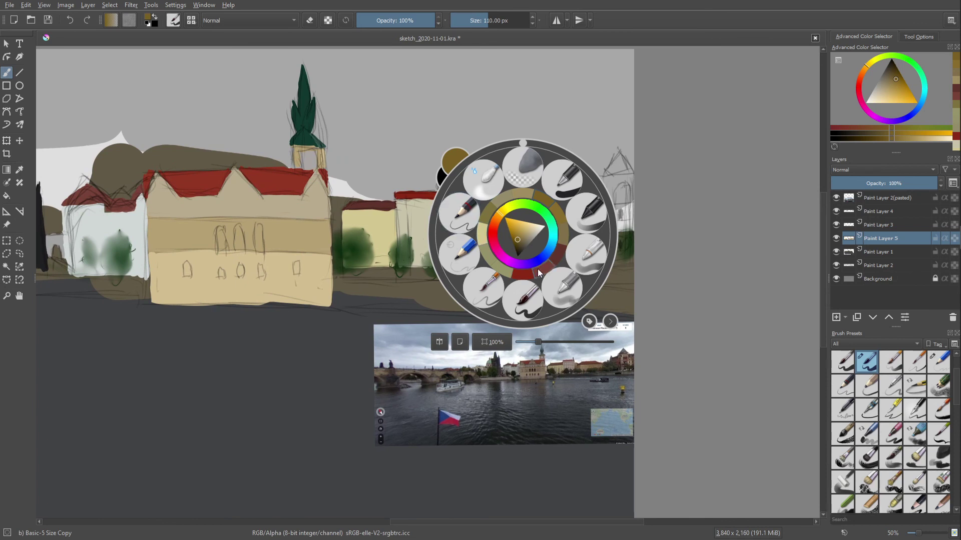
click(540, 266)
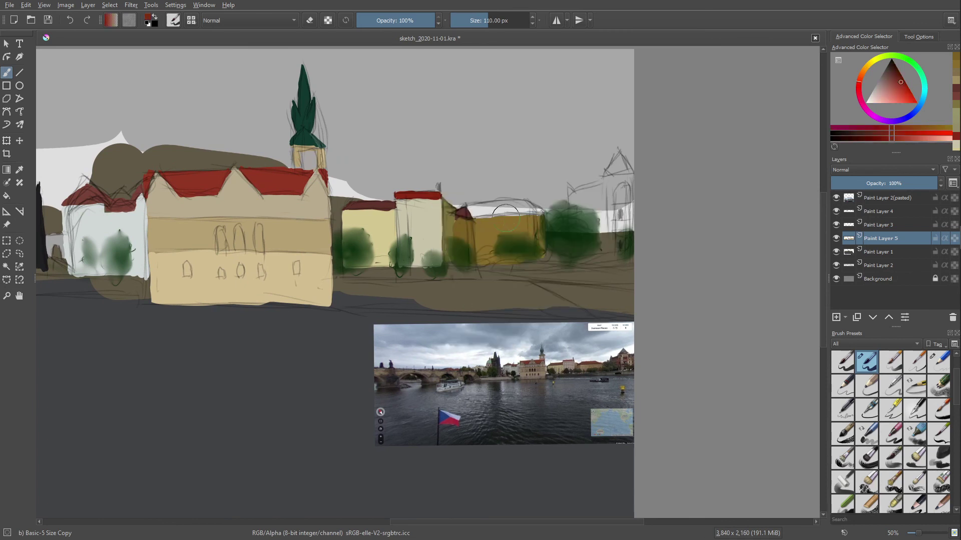
right_click(485, 225)
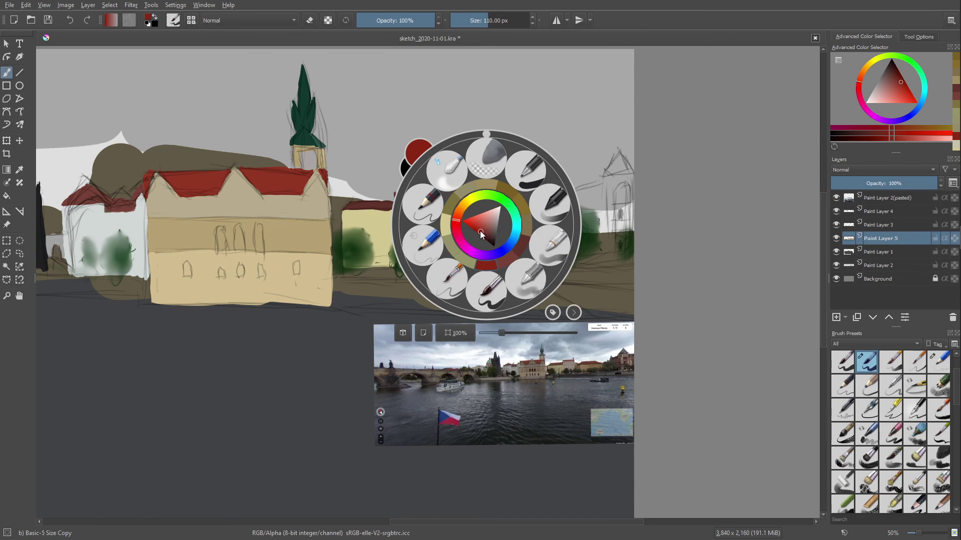
drag(480, 234, 483, 234)
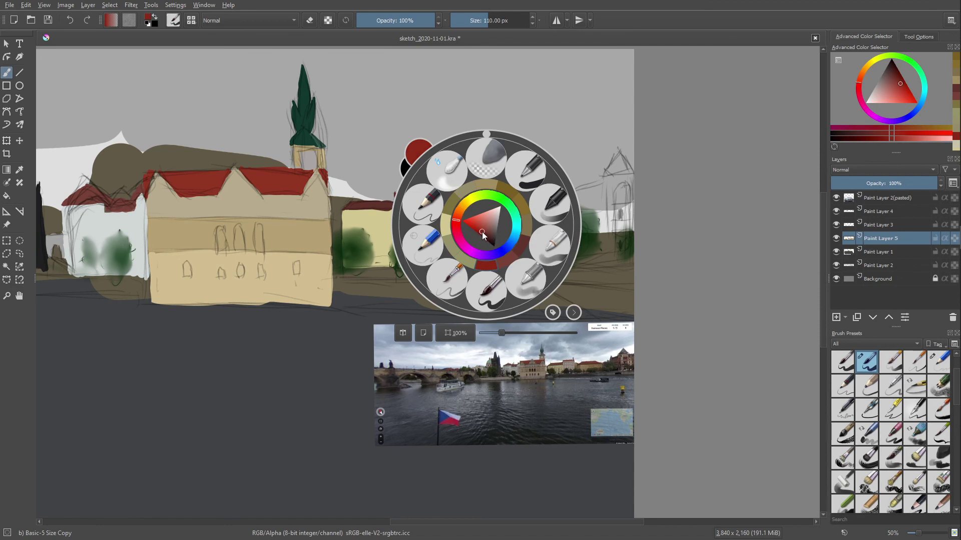
click(392, 137)
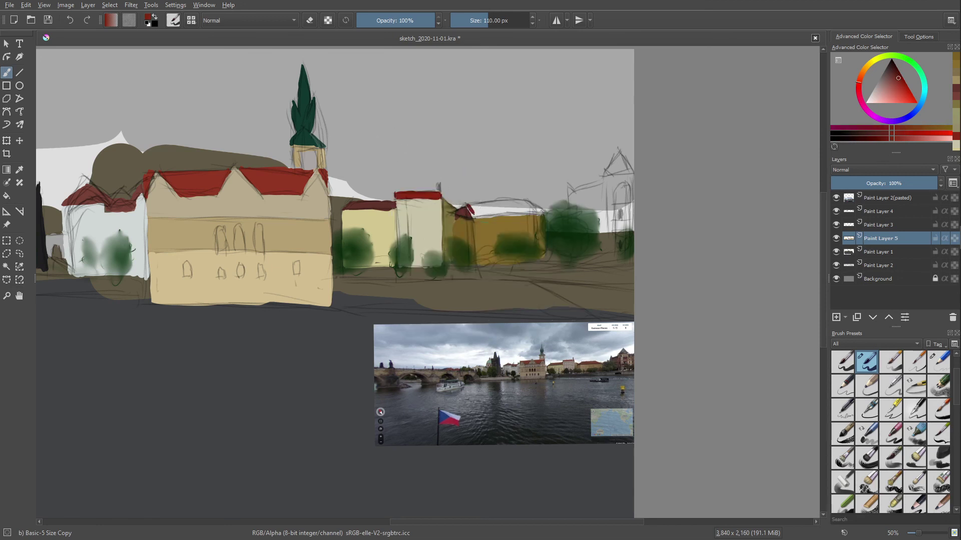
- Paint a triangular red roof across the ochre building, undoing one stray stroke
drag(461, 209, 469, 213)
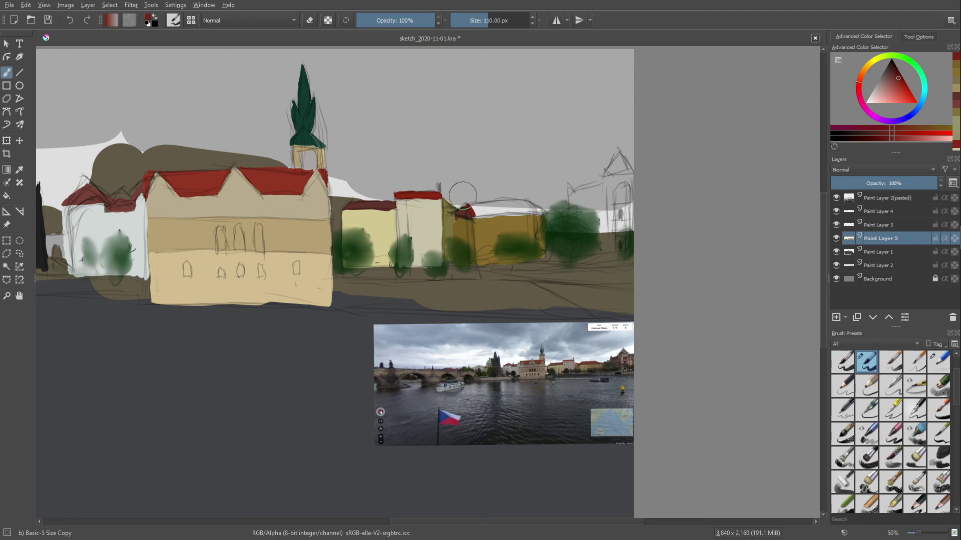
drag(463, 198, 472, 204)
drag(477, 204, 524, 202)
drag(525, 201, 539, 213)
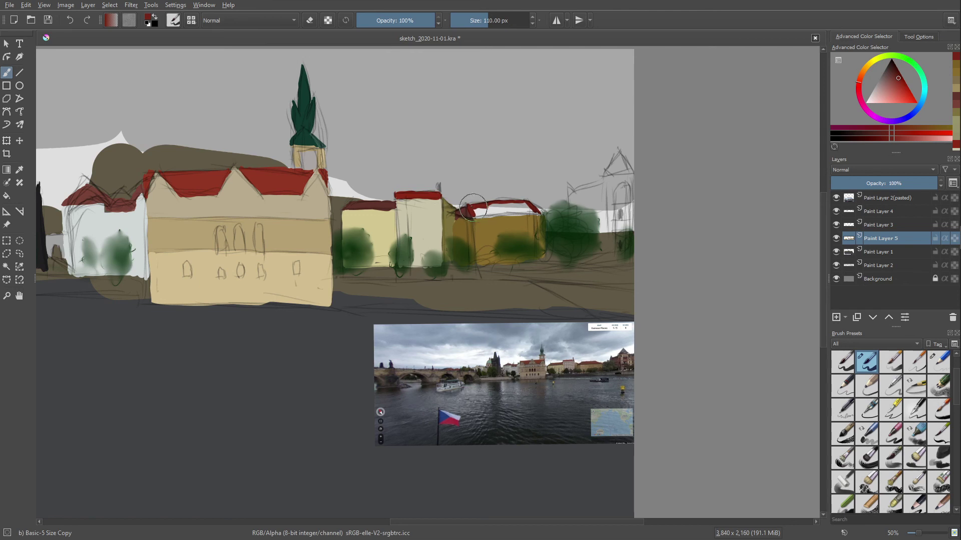
drag(469, 216, 514, 205)
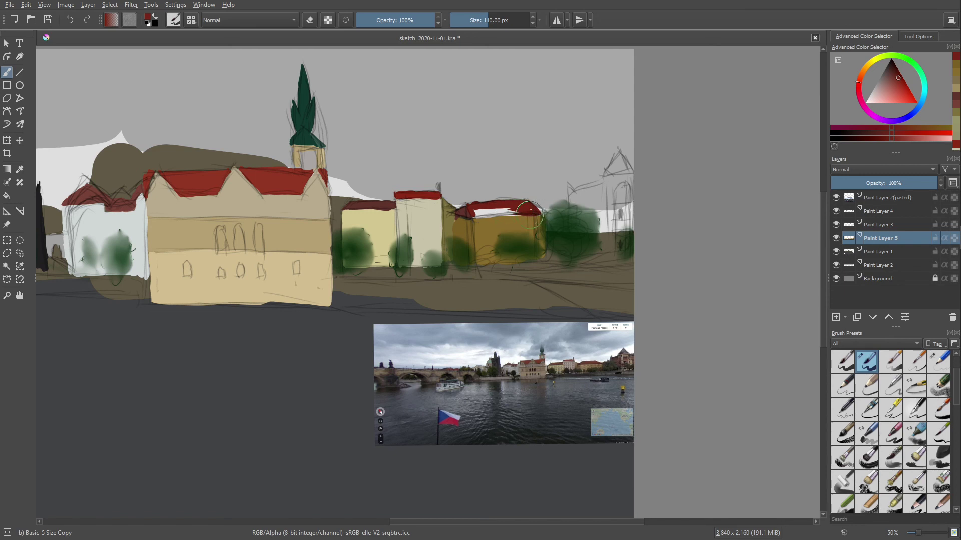
drag(529, 214, 480, 220)
key(ctrl+z)
mouse_move(481, 215)
mouse_down()
mouse_move(520, 211)
mouse_move(477, 213)
mouse_up()
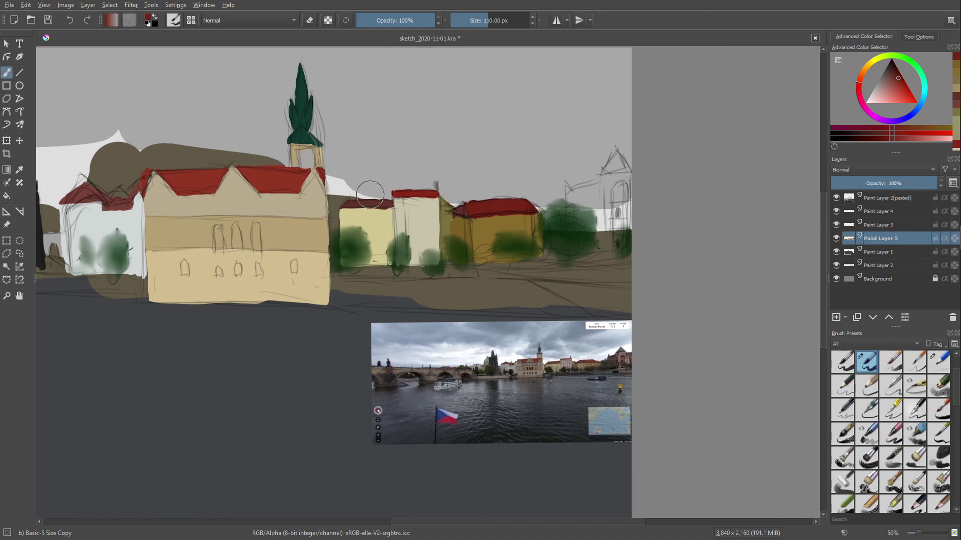
- Pan to show the right side and choose a dark red shade
drag(445, 233, 385, 227)
right_click(436, 231)
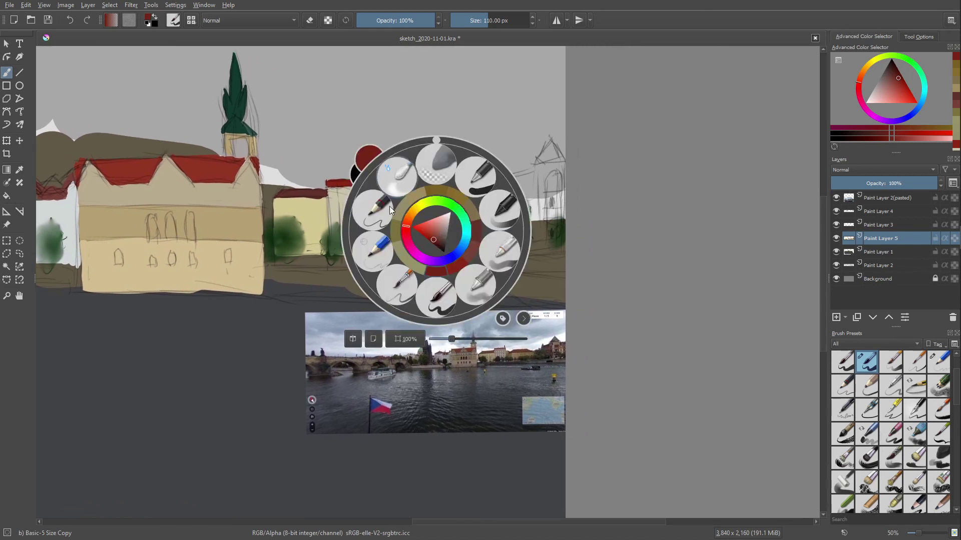
click(438, 240)
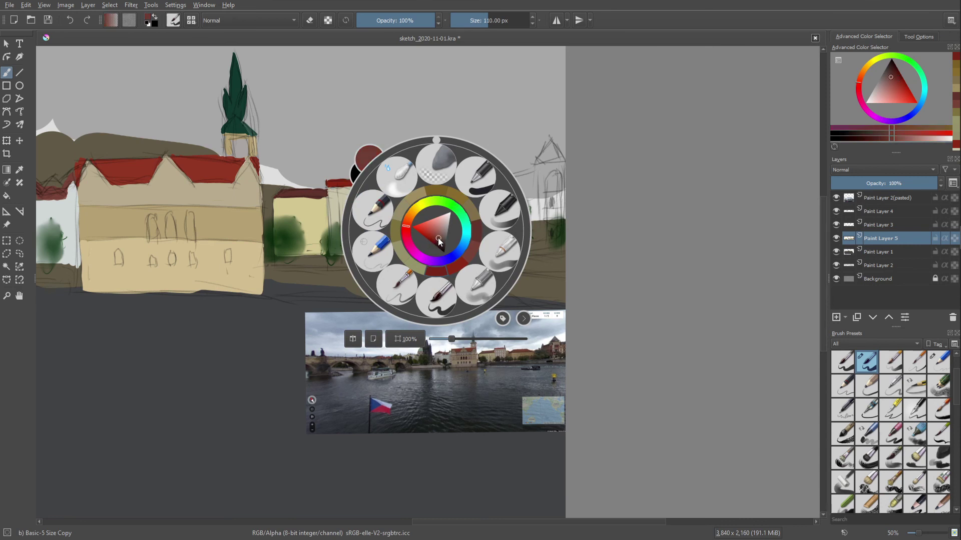
click(336, 133)
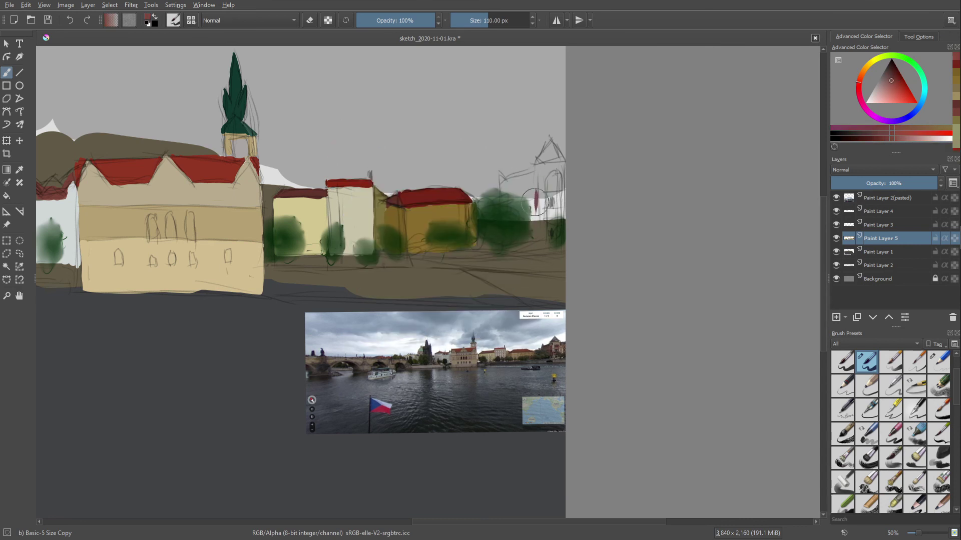
- Paint tall dark-red vertical tower strokes near the right edge, widening them leftward
drag(535, 190, 540, 222)
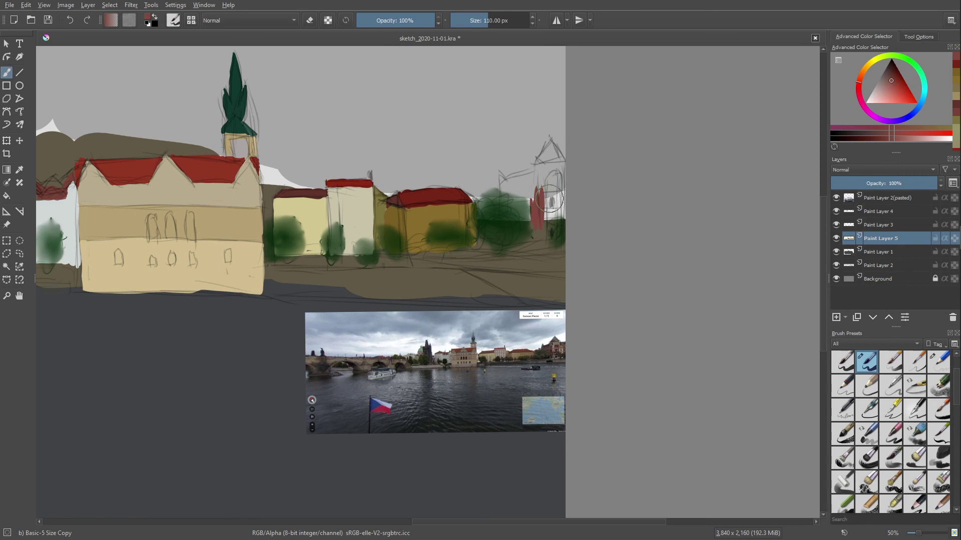
mouse_move(550, 205)
mouse_down()
mouse_move(548, 194)
mouse_move(549, 215)
mouse_up()
mouse_move(555, 231)
mouse_down()
mouse_move(558, 184)
mouse_move(553, 216)
mouse_move(549, 183)
mouse_up()
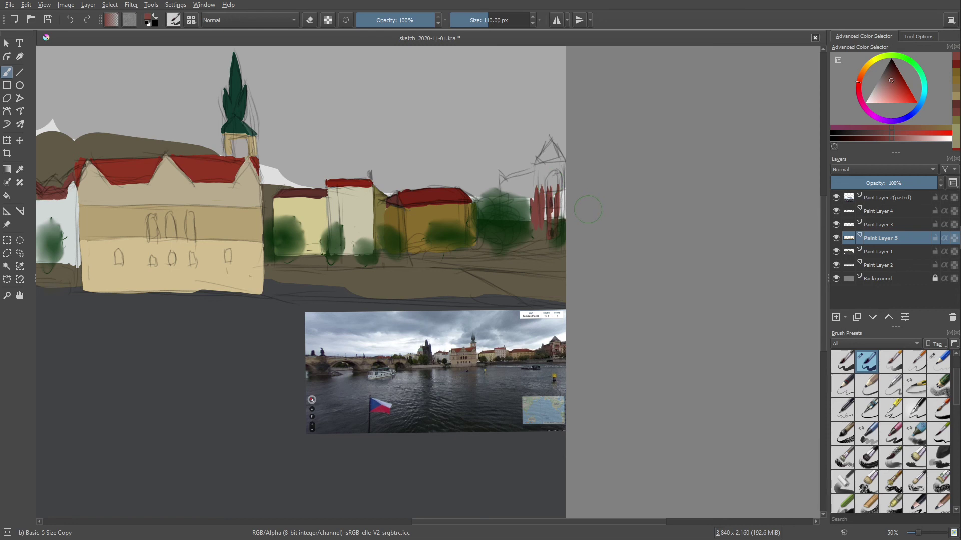
mouse_move(554, 200)
mouse_down()
mouse_move(551, 173)
mouse_move(555, 229)
mouse_up()
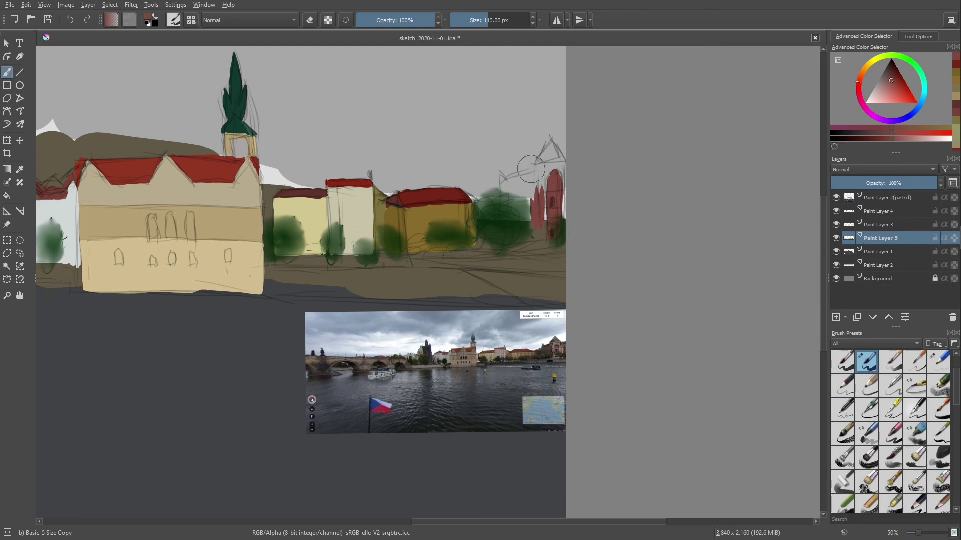
drag(531, 203, 530, 178)
mouse_move(533, 173)
mouse_down()
mouse_move(506, 182)
mouse_move(507, 210)
mouse_move(511, 194)
mouse_move(527, 185)
mouse_move(517, 195)
mouse_move(536, 193)
mouse_move(517, 210)
mouse_move(506, 180)
mouse_move(529, 215)
mouse_move(508, 208)
mouse_move(528, 223)
mouse_move(493, 186)
mouse_up()
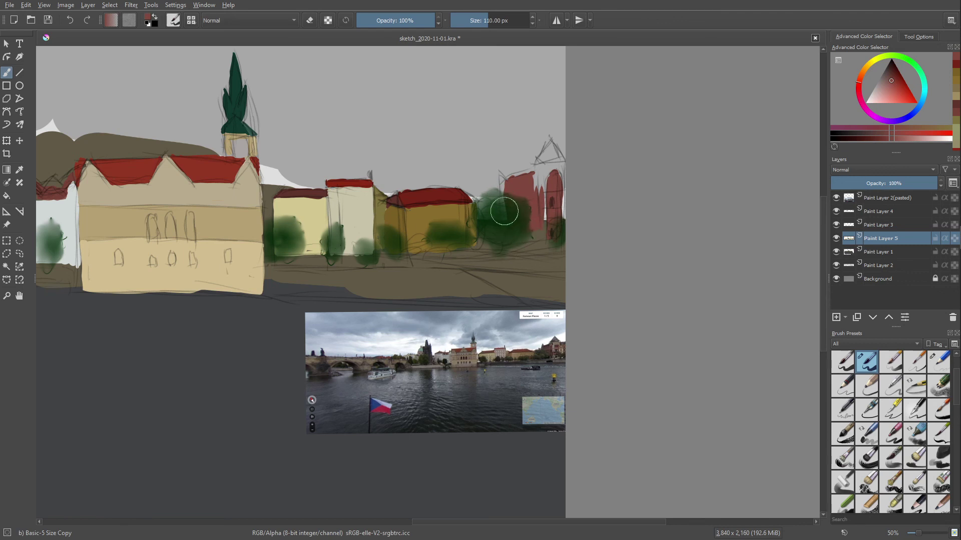
right_click(504, 208)
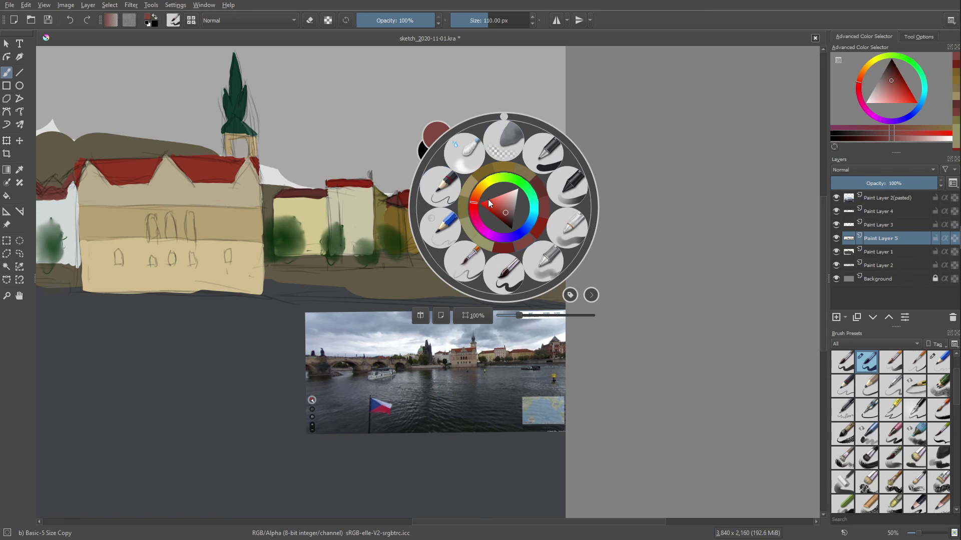
click(395, 150)
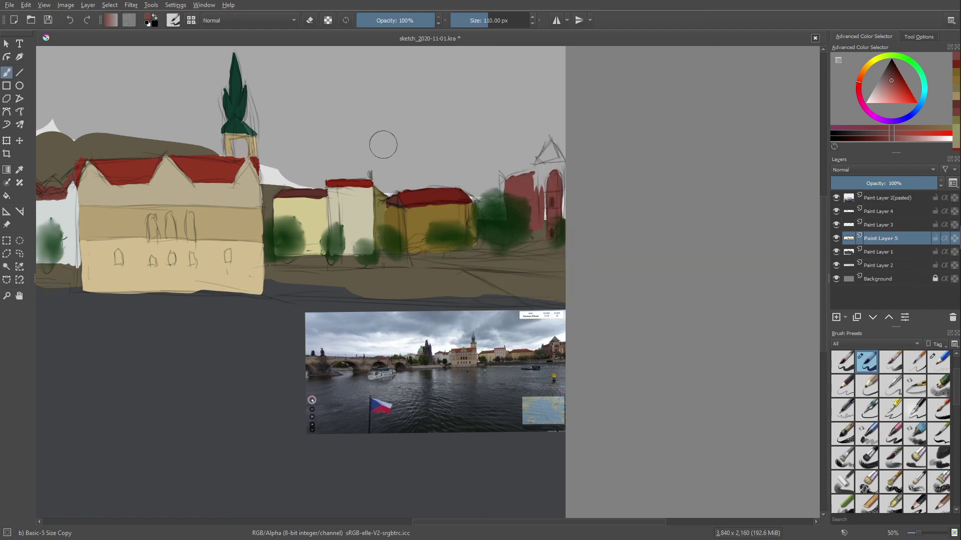
drag(414, 157, 436, 177)
right_click(435, 178)
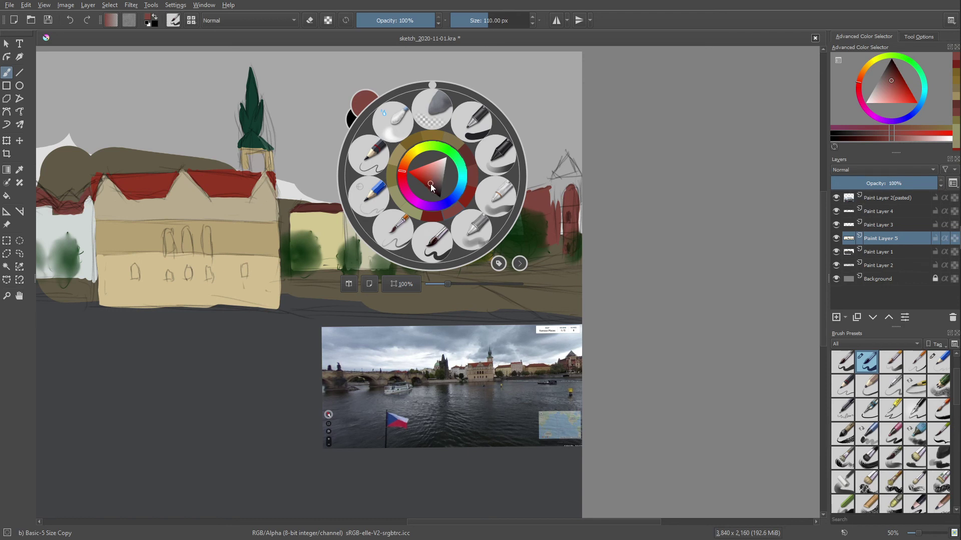
- Pick a darker green and paint fuller foliage on the trees around the tower base
click(430, 183)
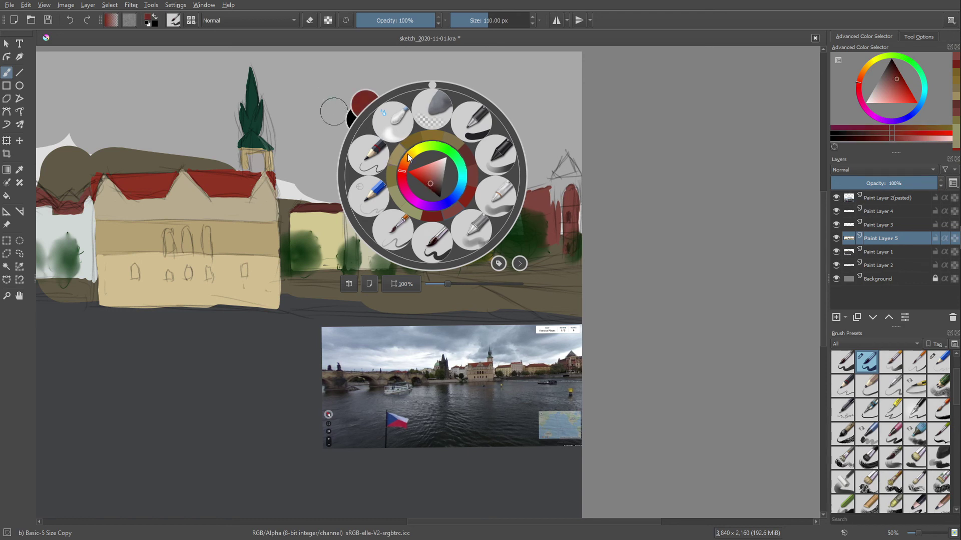
click(434, 181)
click(322, 95)
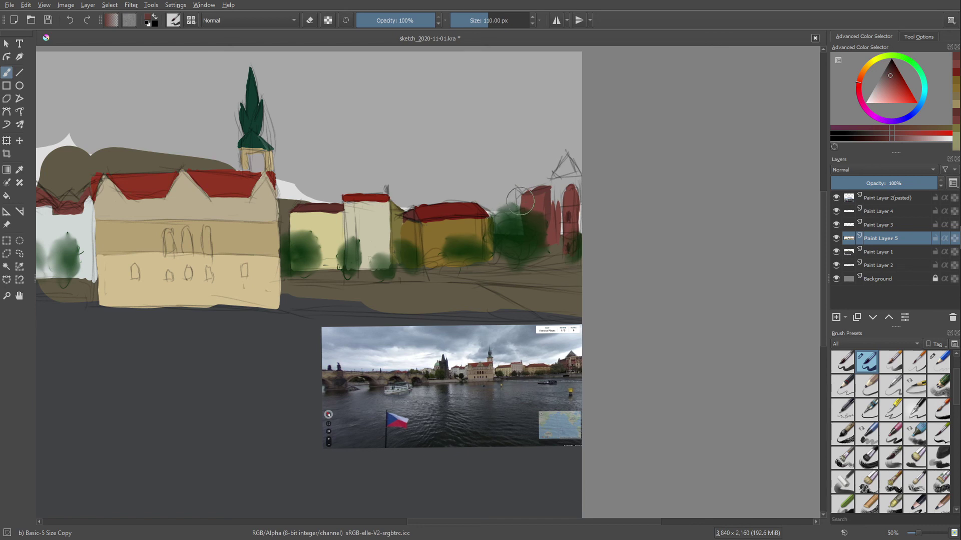
mouse_move(515, 214)
mouse_down()
mouse_move(517, 192)
mouse_move(521, 233)
mouse_move(529, 199)
mouse_move(561, 232)
mouse_move(520, 203)
mouse_up()
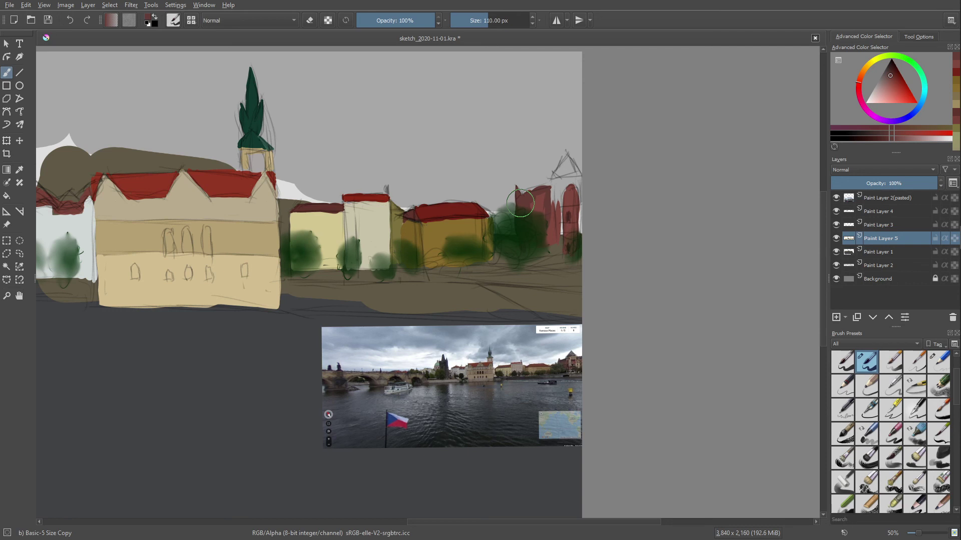
mouse_move(521, 203)
mouse_down()
mouse_move(538, 200)
mouse_move(539, 209)
mouse_move(532, 201)
mouse_up()
- Repaint the red tower edge over the foliage and add a small dark dab beside it
drag(531, 204, 528, 212)
mouse_move(549, 235)
mouse_down()
mouse_move(545, 225)
mouse_move(524, 253)
mouse_move(521, 217)
mouse_move(529, 251)
mouse_move(556, 250)
mouse_move(512, 229)
mouse_move(522, 248)
mouse_move(515, 193)
mouse_up()
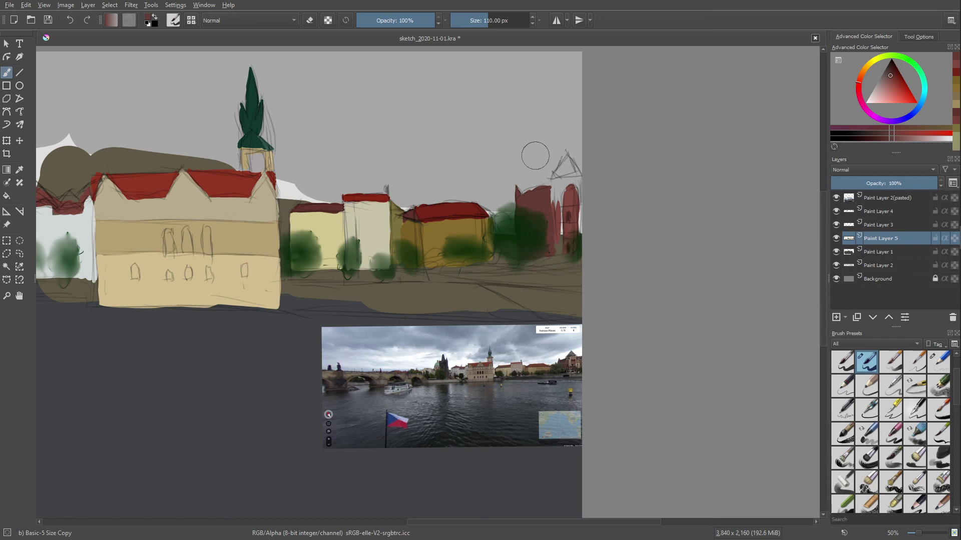
right_click(519, 200)
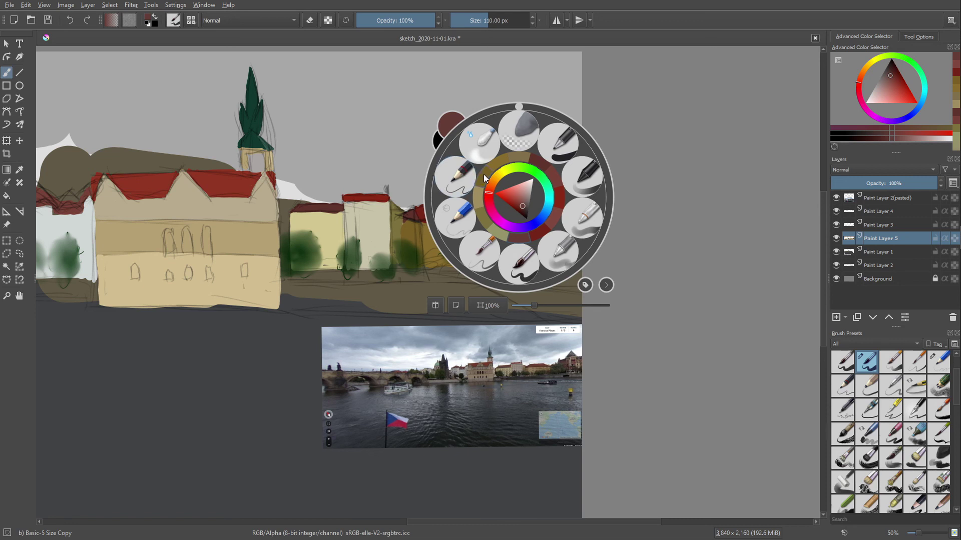
- Paint the far-right tower's columns with long light tan ochre strokes
click(475, 204)
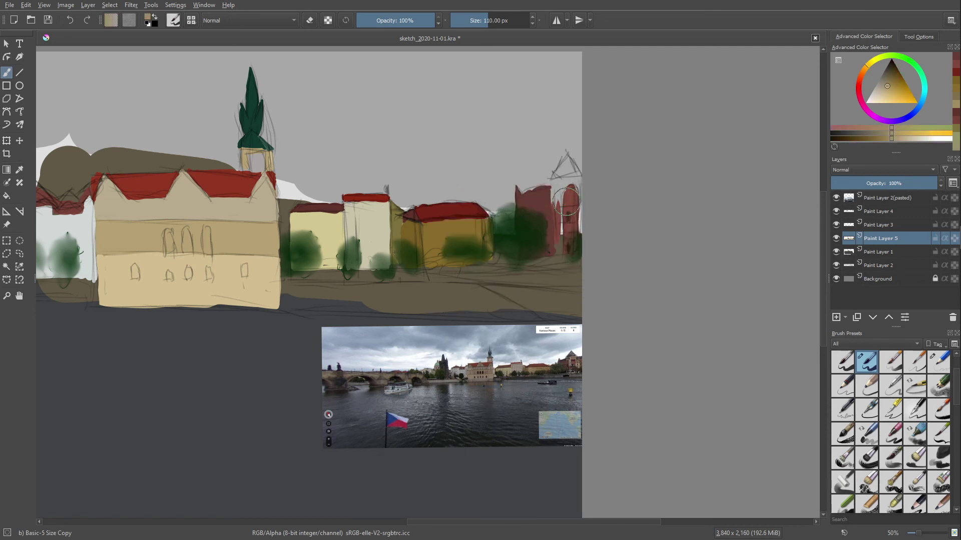
drag(566, 202, 560, 222)
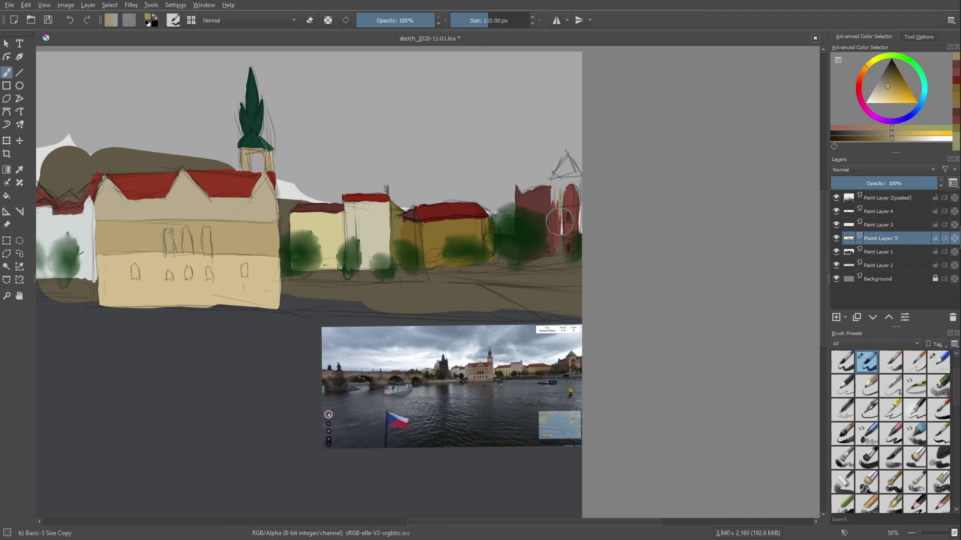
drag(561, 178, 561, 251)
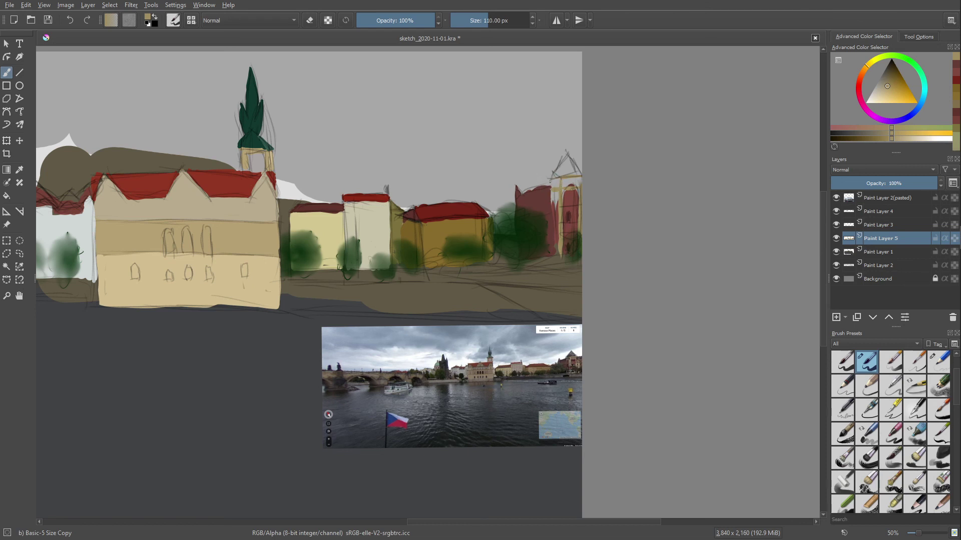
drag(551, 201, 554, 255)
- Switch to red and repaint the red building's tower columns and window arches
right_click(471, 179)
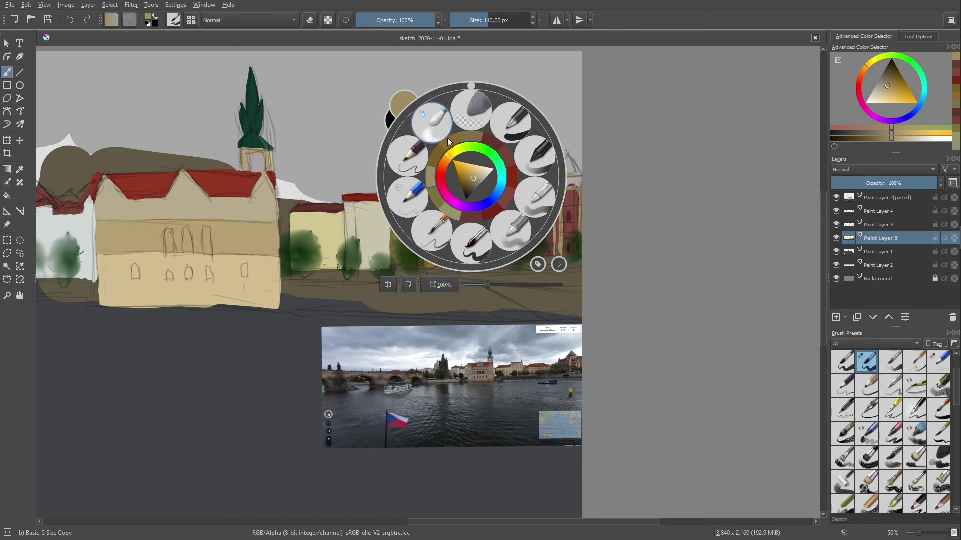
click(505, 193)
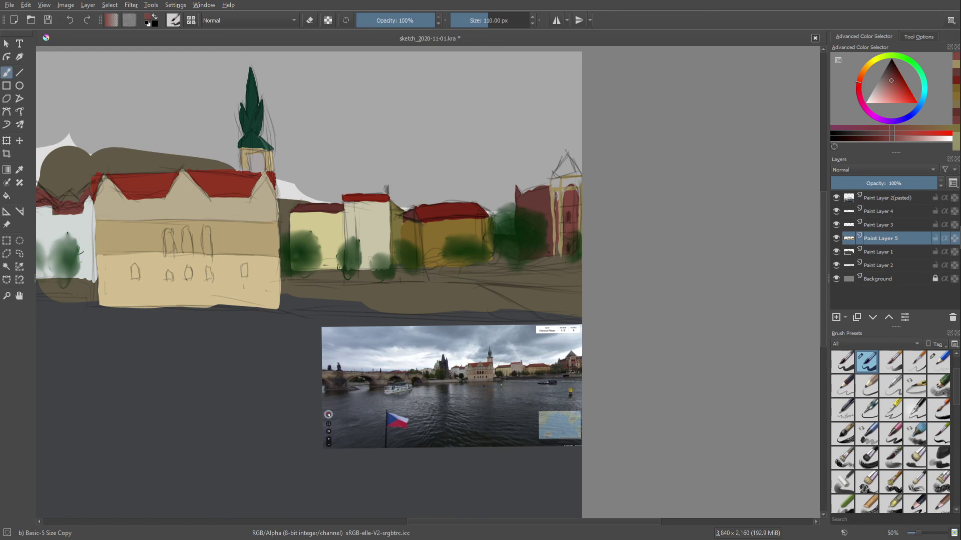
mouse_move(538, 200)
mouse_down()
mouse_move(546, 222)
mouse_move(573, 235)
mouse_move(571, 223)
mouse_move(543, 210)
mouse_up()
drag(548, 200, 549, 250)
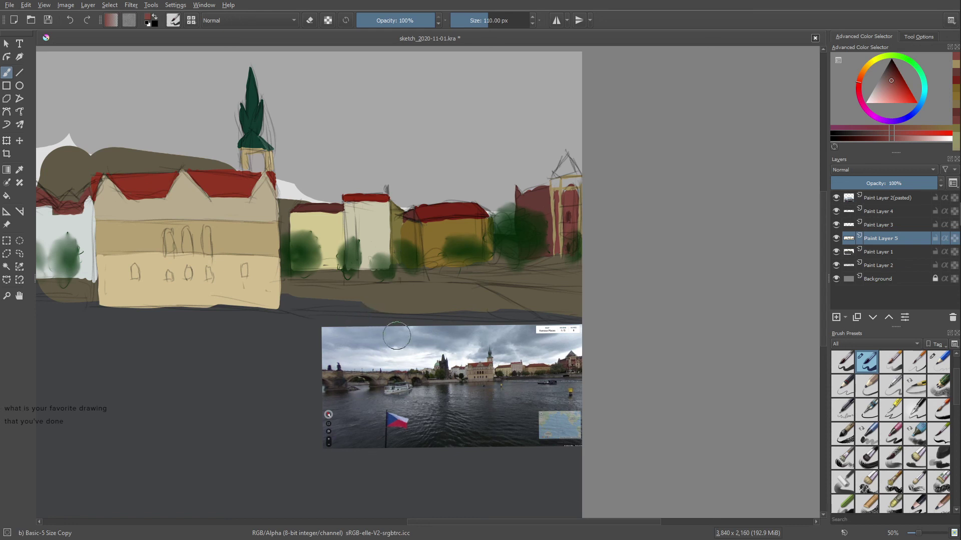
- Darken the right-hand trees and brighten the tan tower column, toggling the pop-up palette
mouse_move(539, 232)
mouse_down()
mouse_move(562, 197)
mouse_move(566, 204)
mouse_up()
drag(563, 191, 565, 204)
right_click(521, 223)
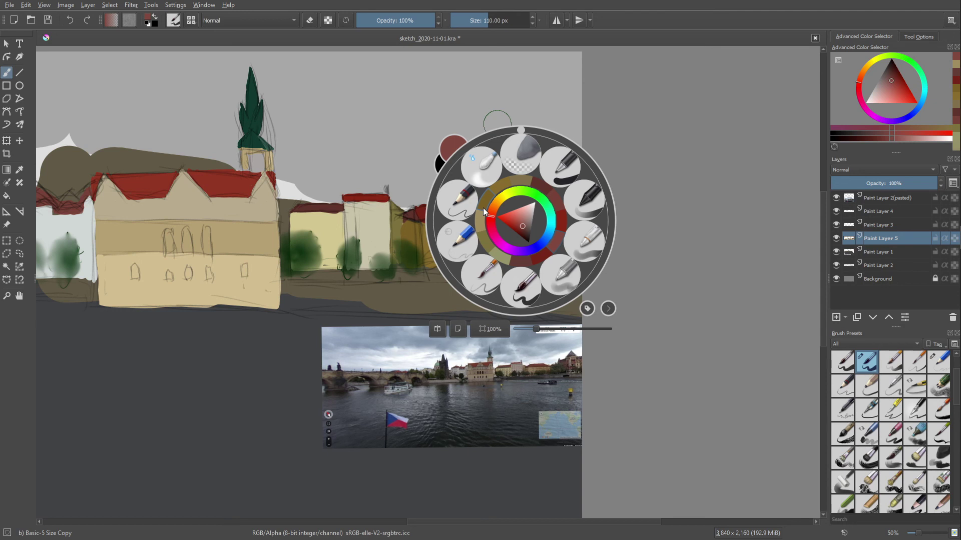
click(418, 133)
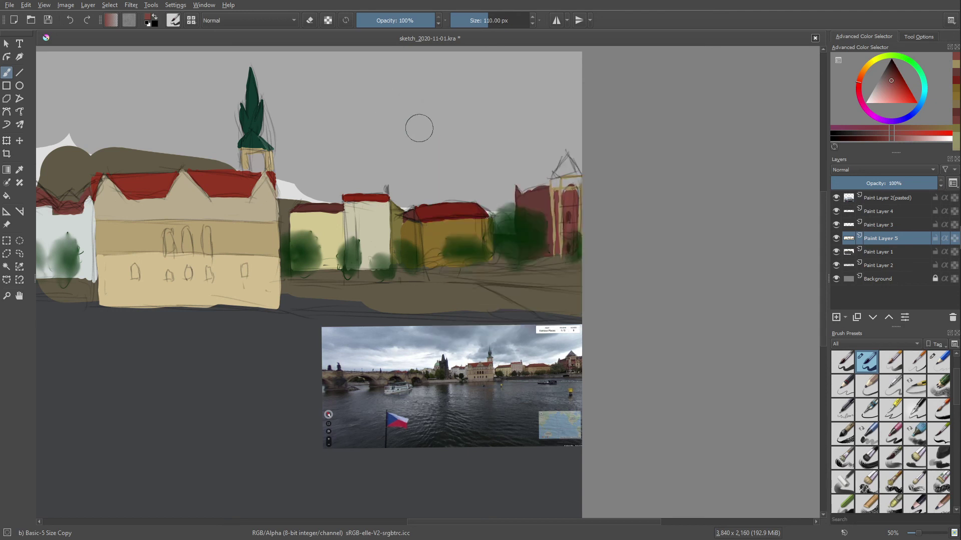
right_click(523, 205)
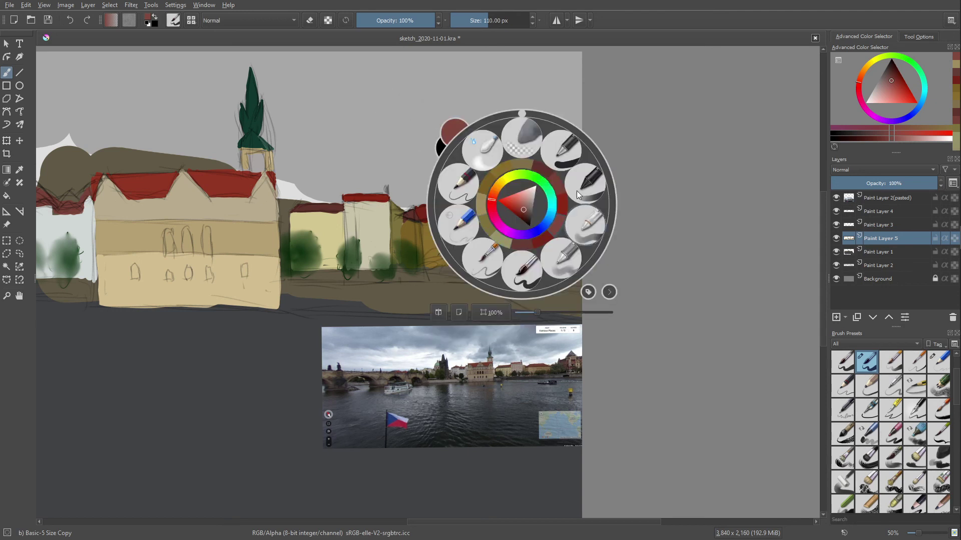
click(427, 131)
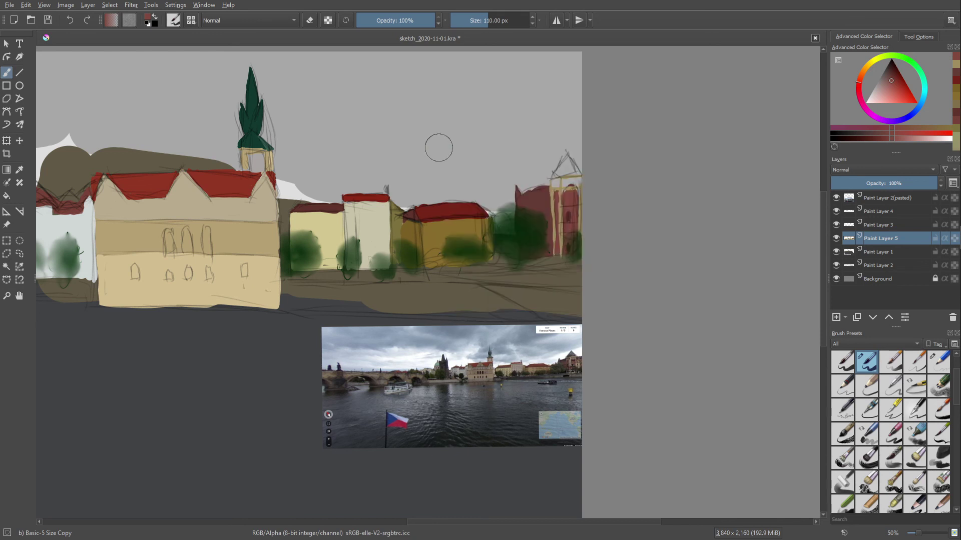
right_click(451, 152)
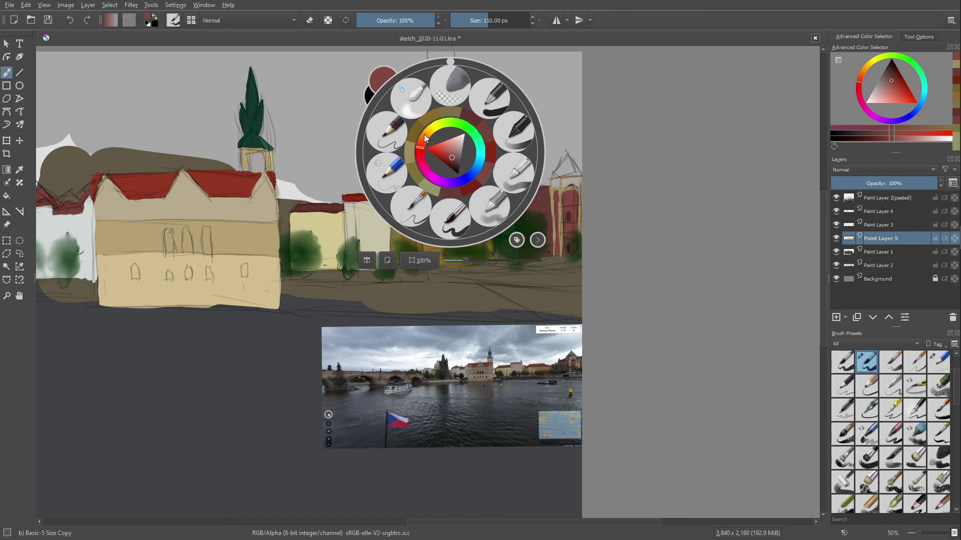
- Shift the pop-up palette hue toward orange and yellow, then settle on muted red
drag(425, 134, 417, 123)
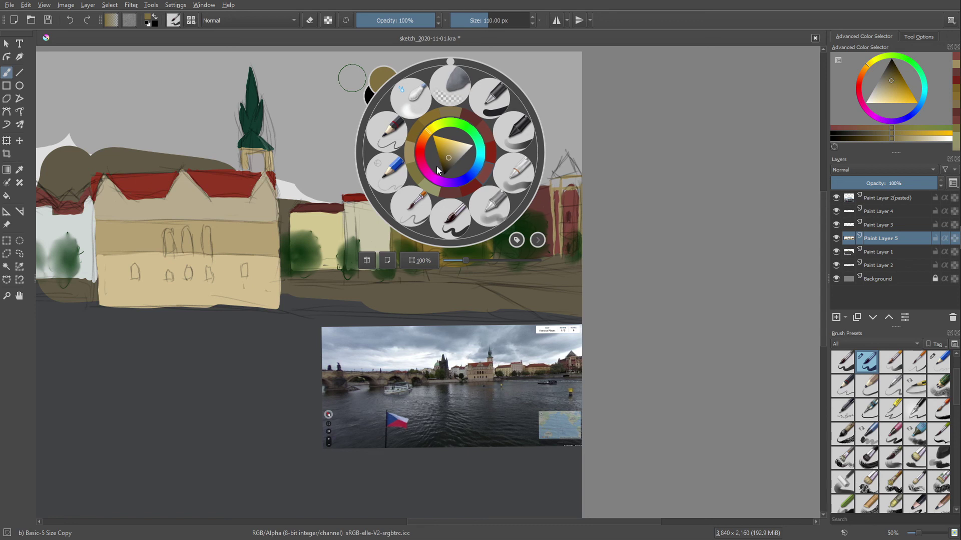
click(428, 131)
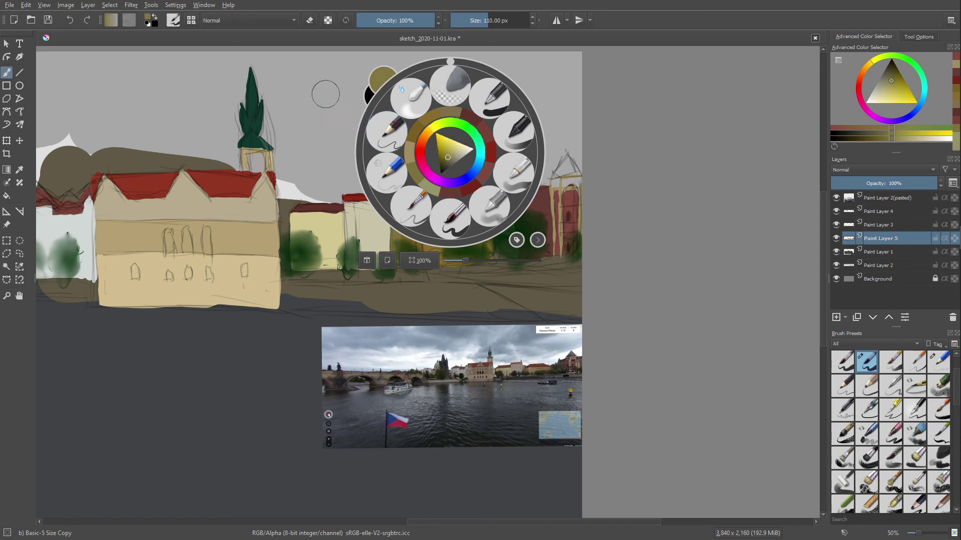
click(481, 175)
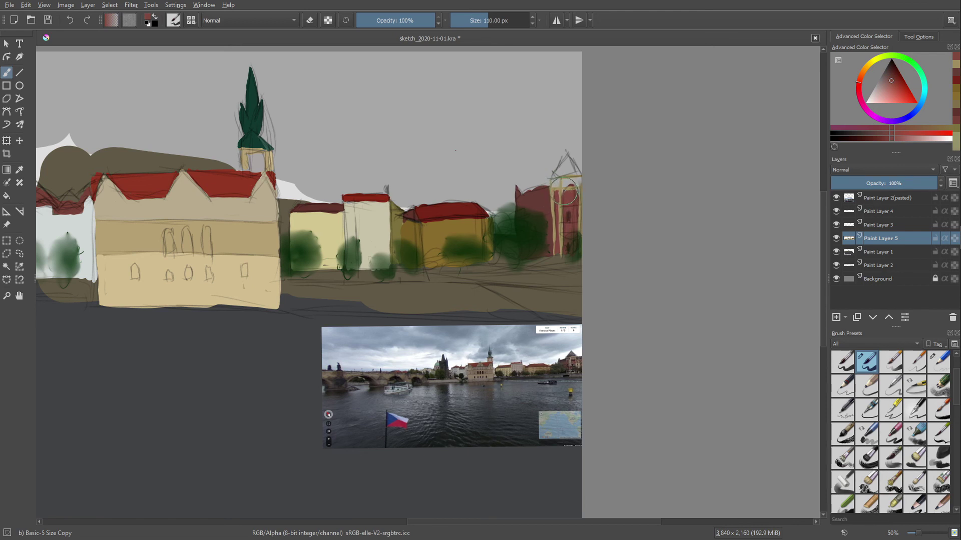
- Fill the right tower's top and upper facade with muted red and add dark red window arches
drag(568, 194, 576, 189)
drag(569, 215, 563, 229)
drag(557, 218, 548, 225)
- Try cyan and soft teal colours, ending on a pale grey-cyan
right_click(522, 184)
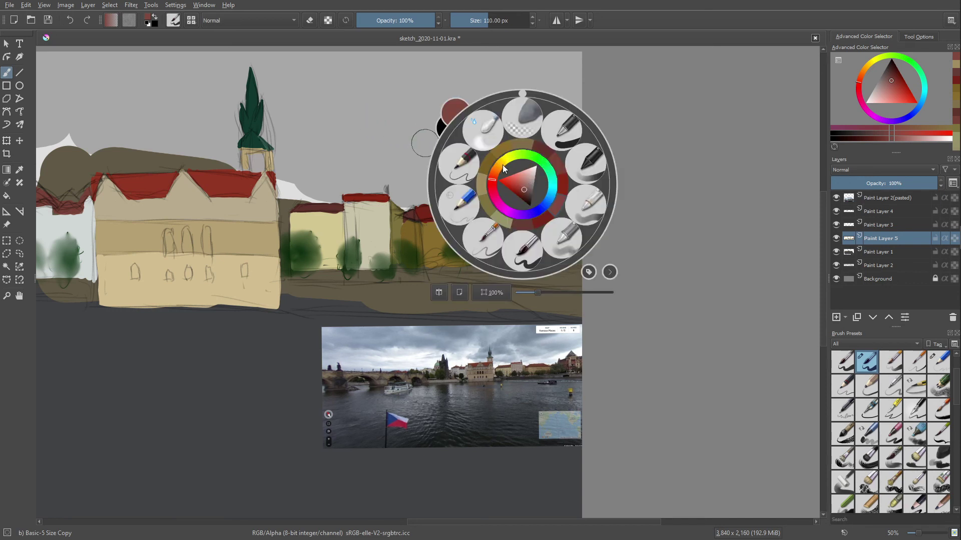
click(532, 182)
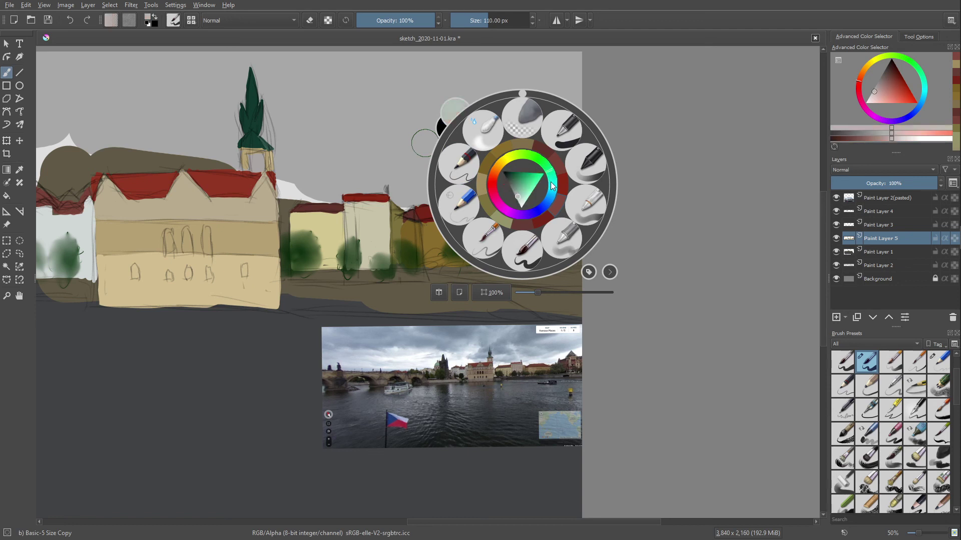
click(554, 187)
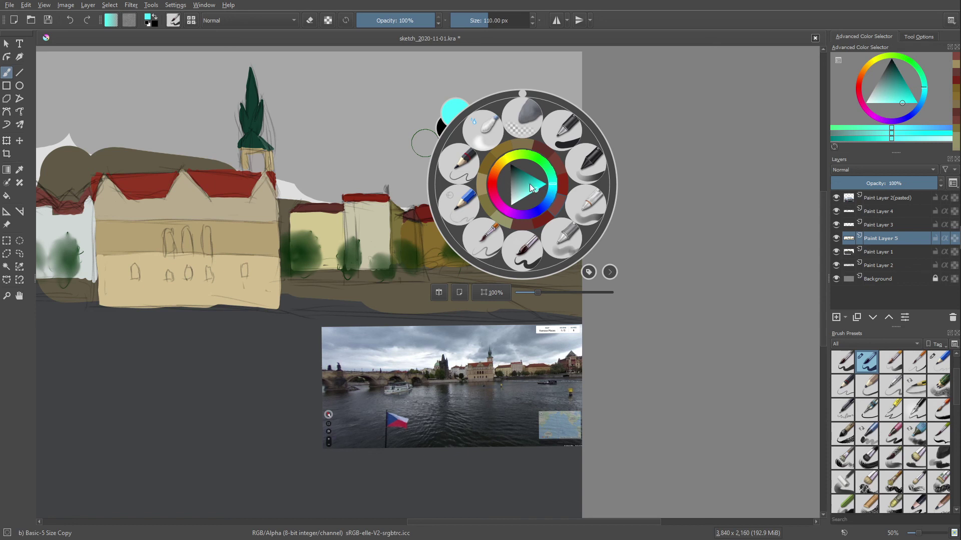
click(527, 183)
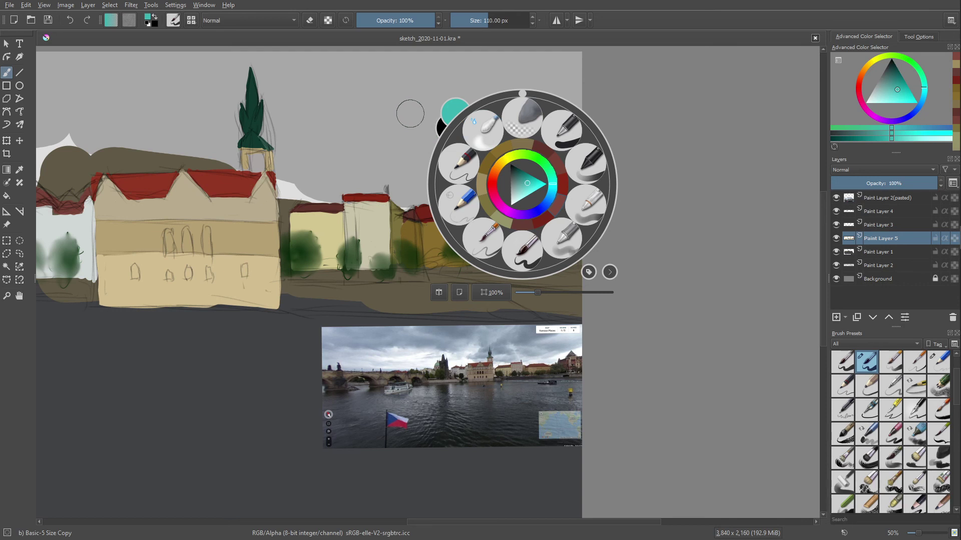
right_click(408, 114)
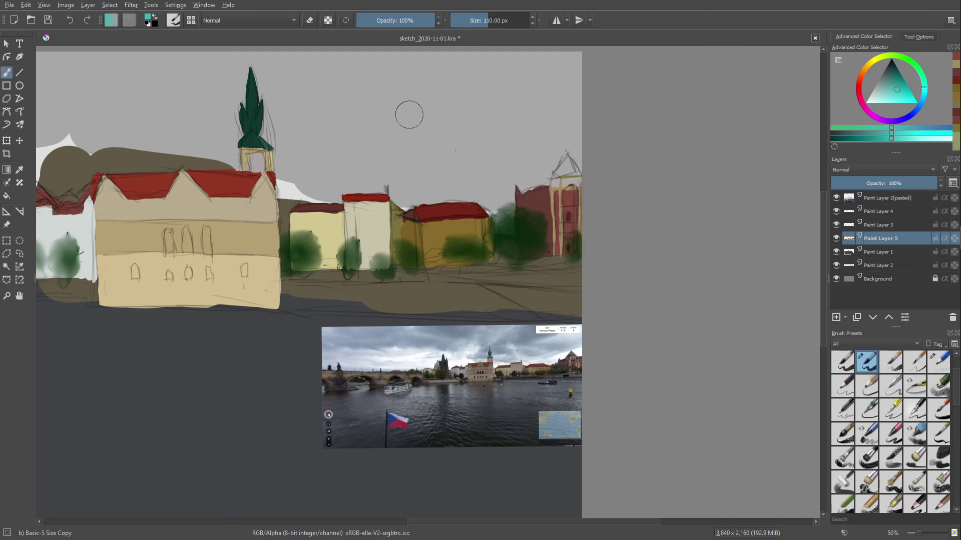
right_click(528, 174)
click(526, 181)
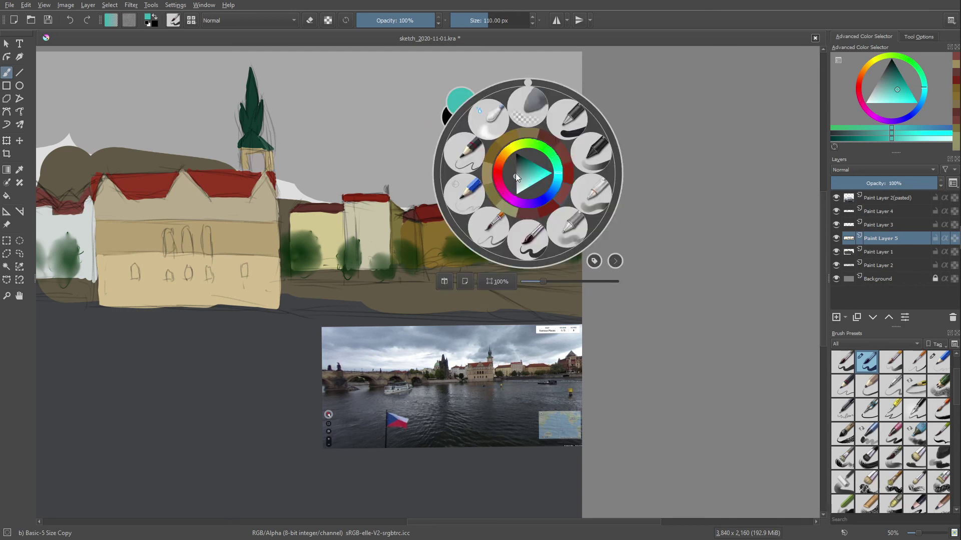
click(518, 184)
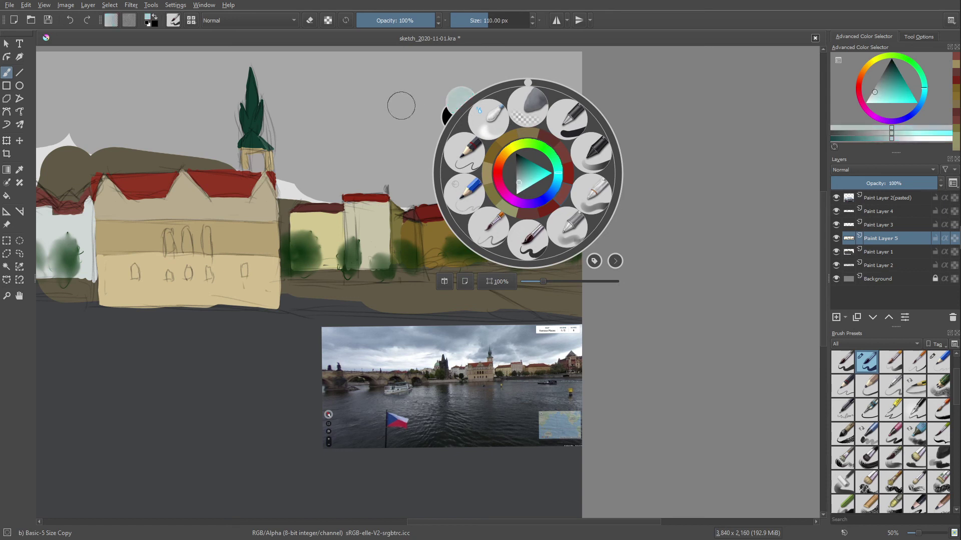
click(401, 106)
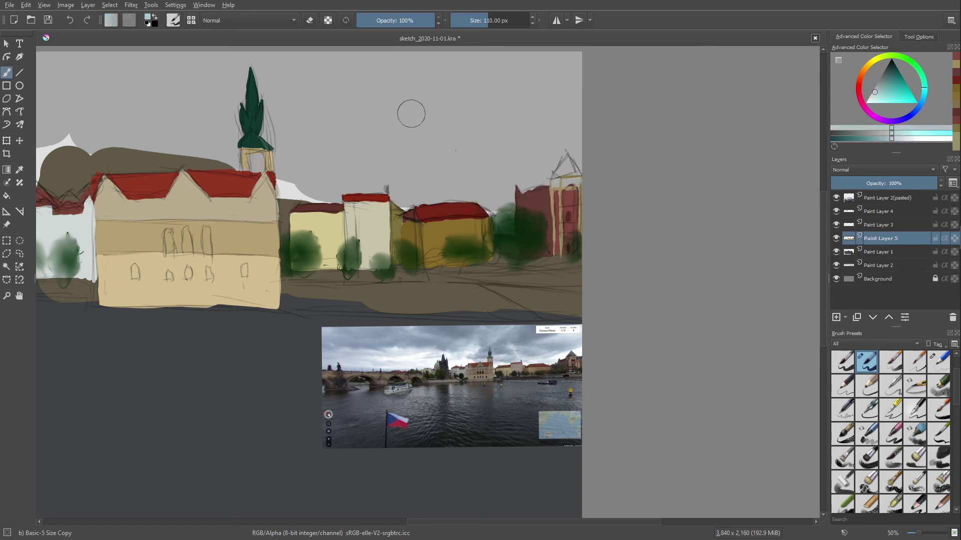
- Pick darker then lighter grey-cyan shades and add a small stroke near the tower top
right_click(491, 173)
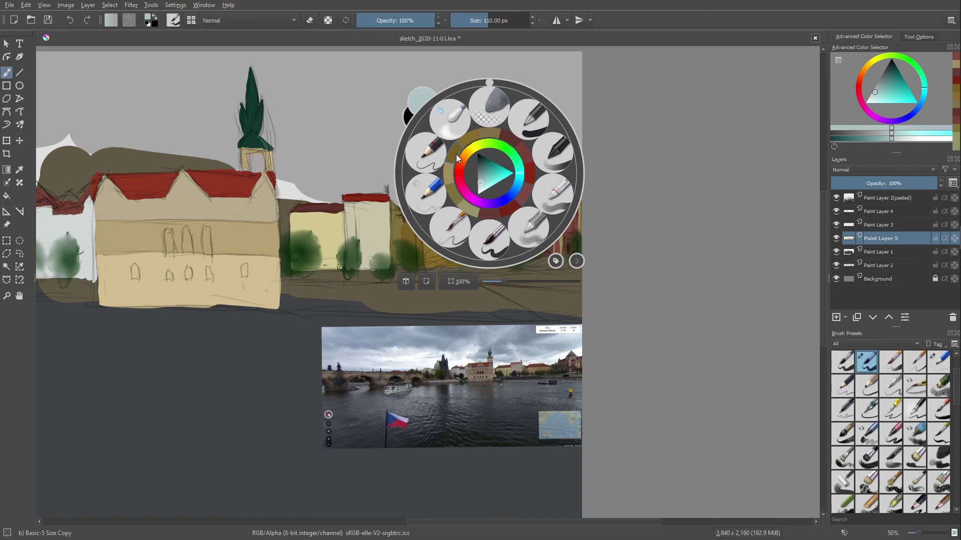
click(481, 174)
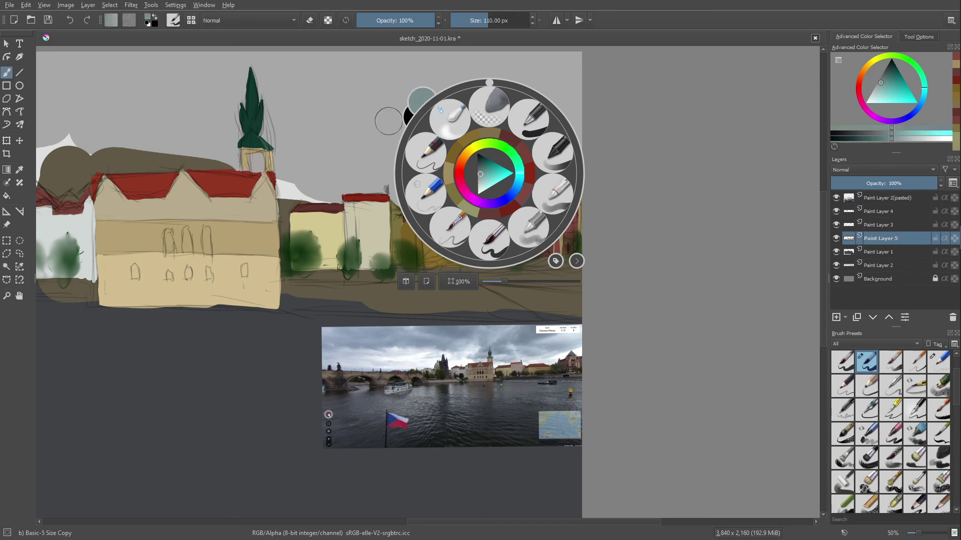
click(386, 121)
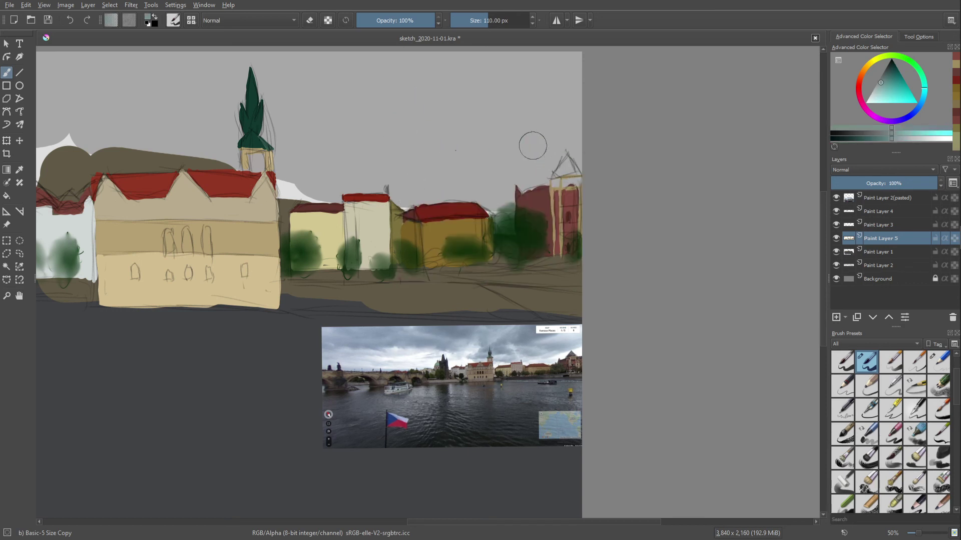
right_click(525, 173)
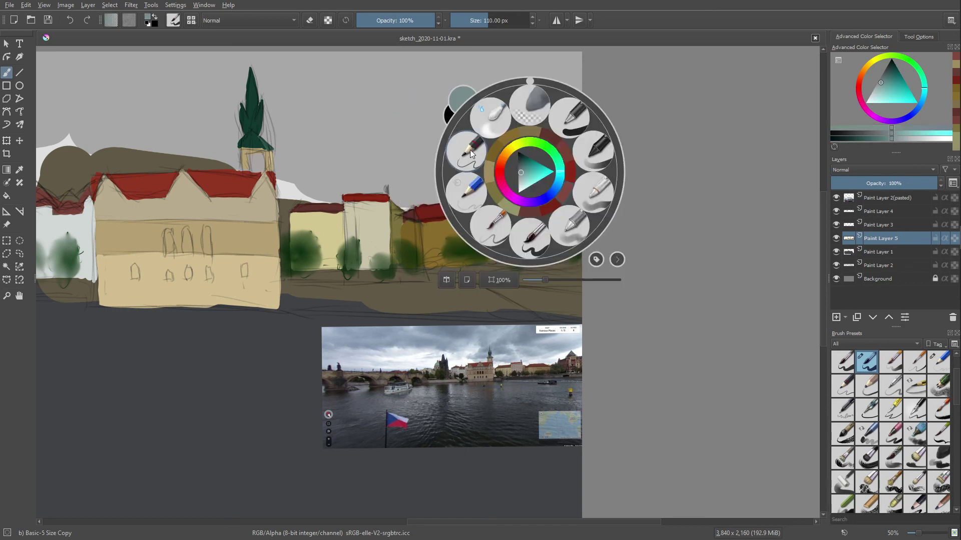
click(519, 172)
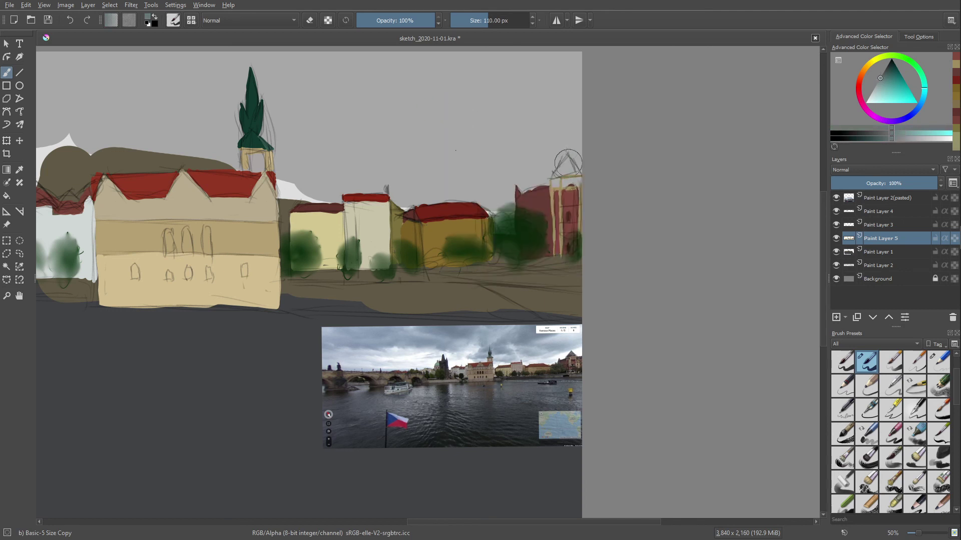
drag(568, 162, 574, 163)
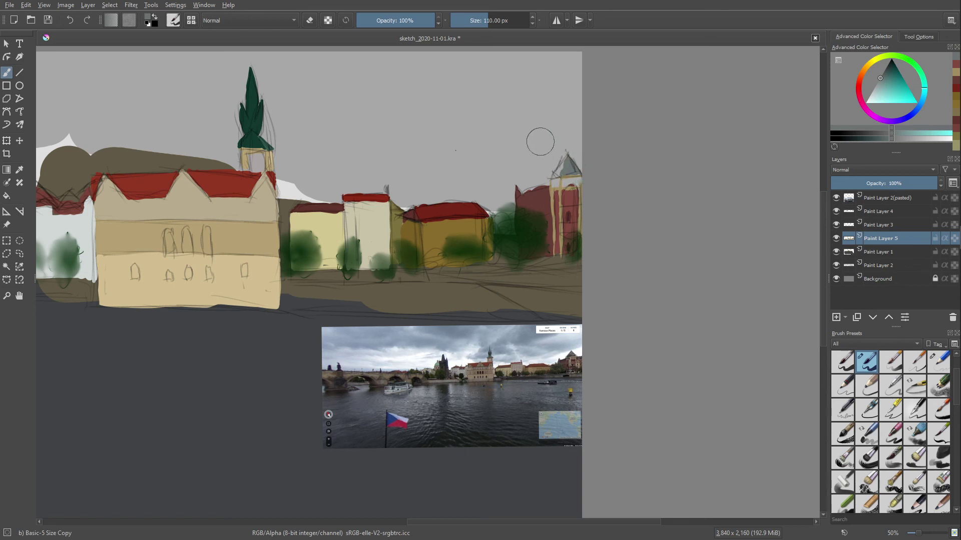
- Select the fine bacicdetail brush preset at 7.50 px from the pop-up palette
right_click(512, 183)
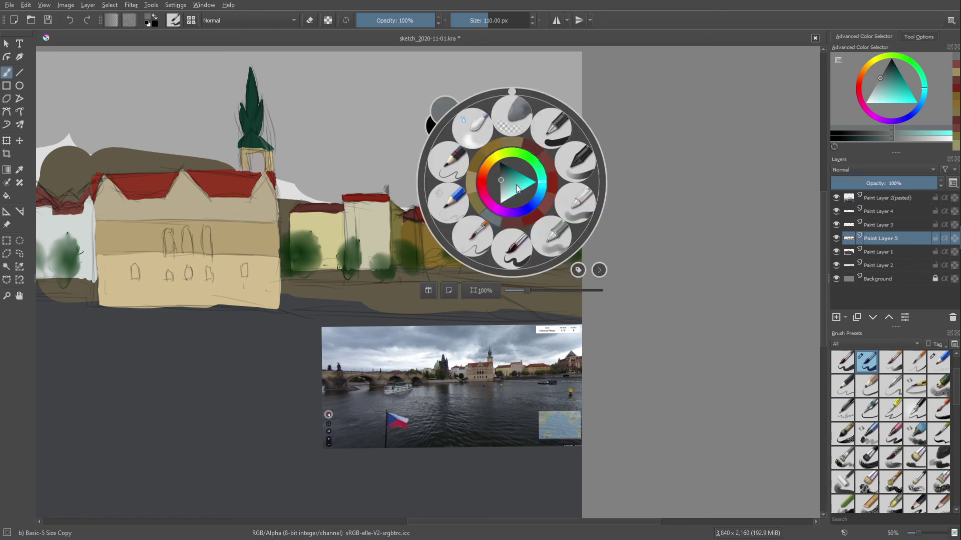
click(400, 116)
right_click(511, 183)
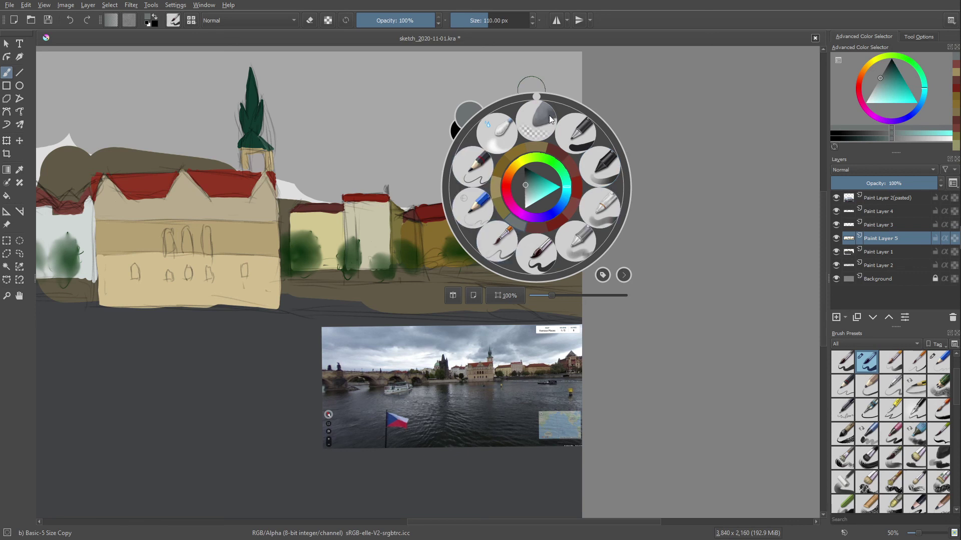
right_click(445, 109)
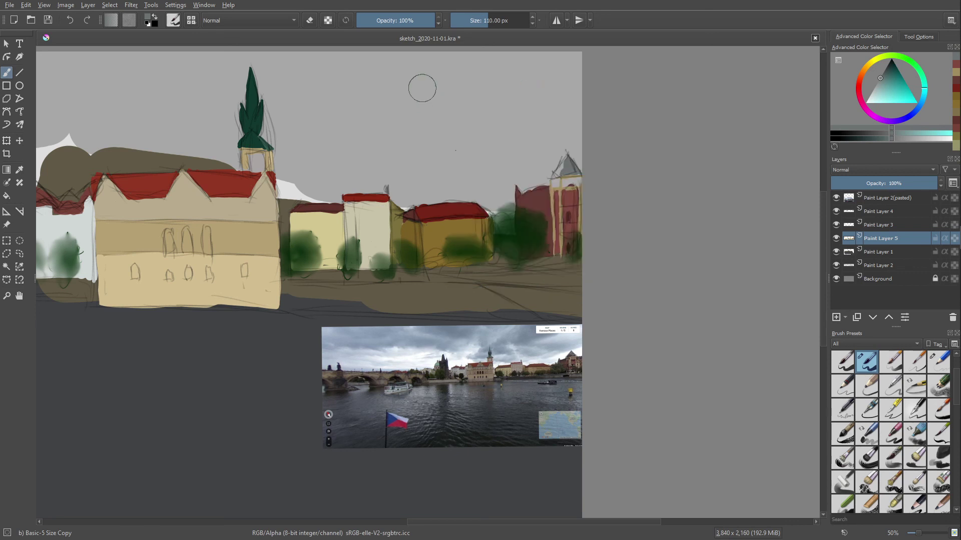
right_click(490, 152)
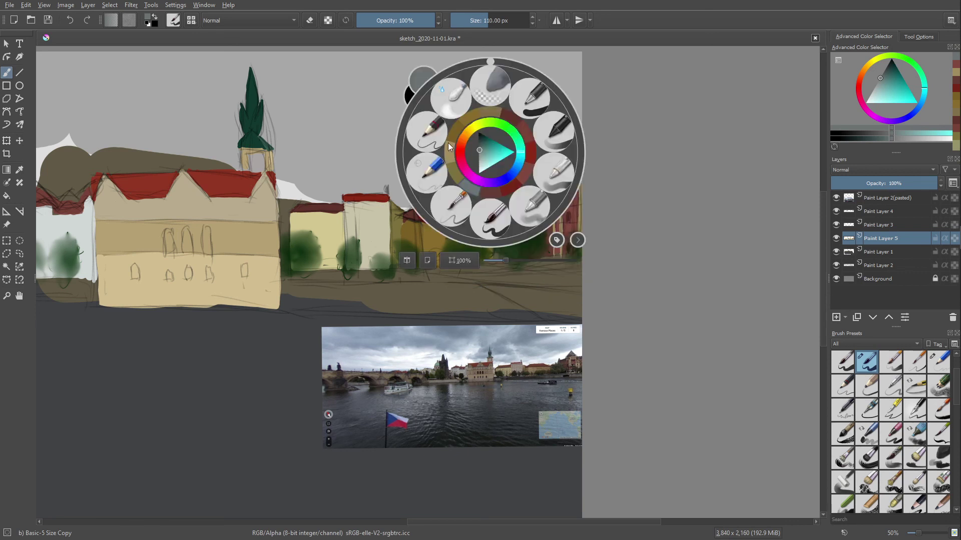
click(451, 206)
- Try new paint colours in the pop-up palette, ending on olive tan
right_click(545, 159)
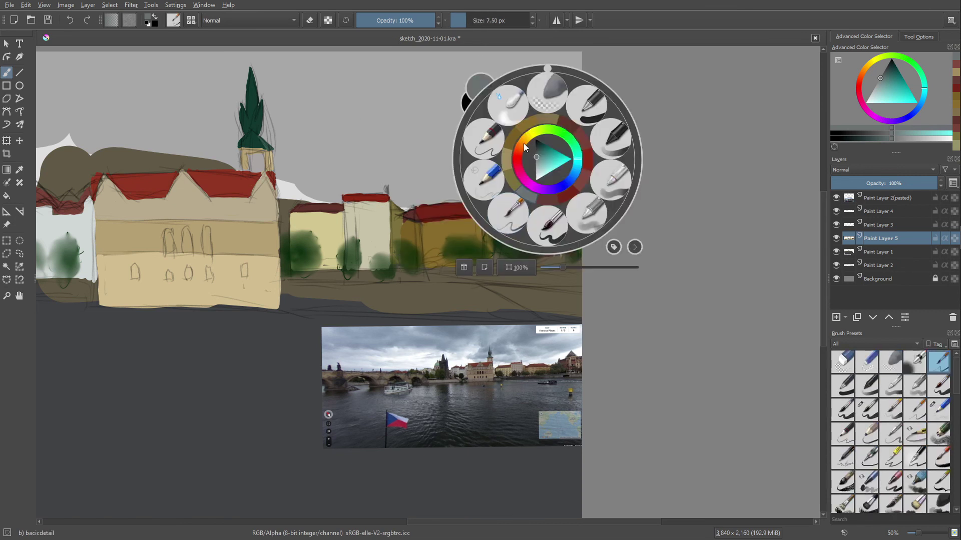
drag(537, 159, 538, 150)
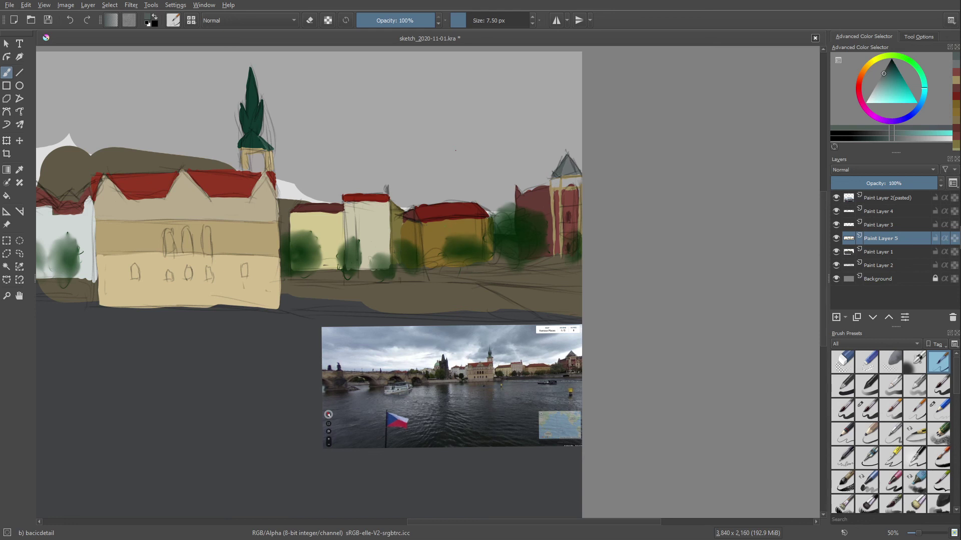
right_click(440, 228)
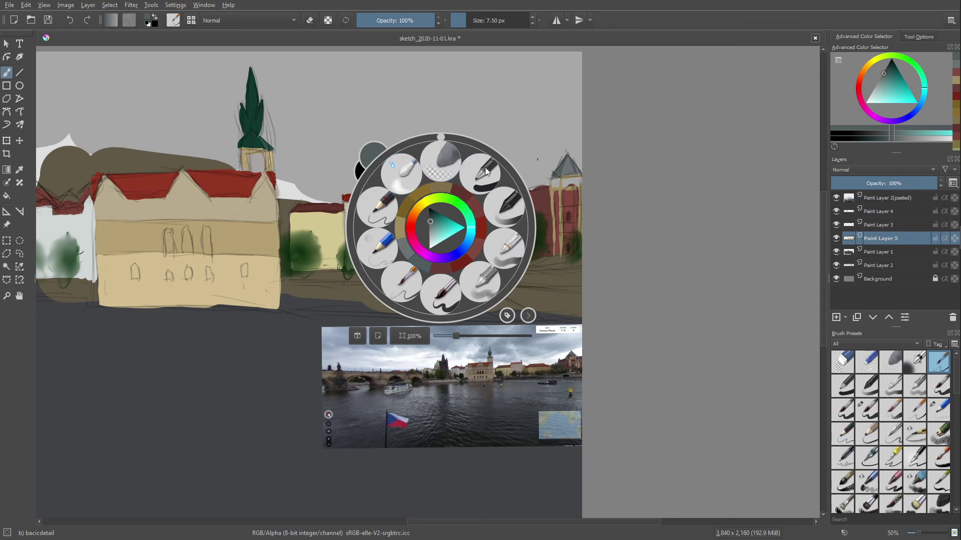
click(408, 250)
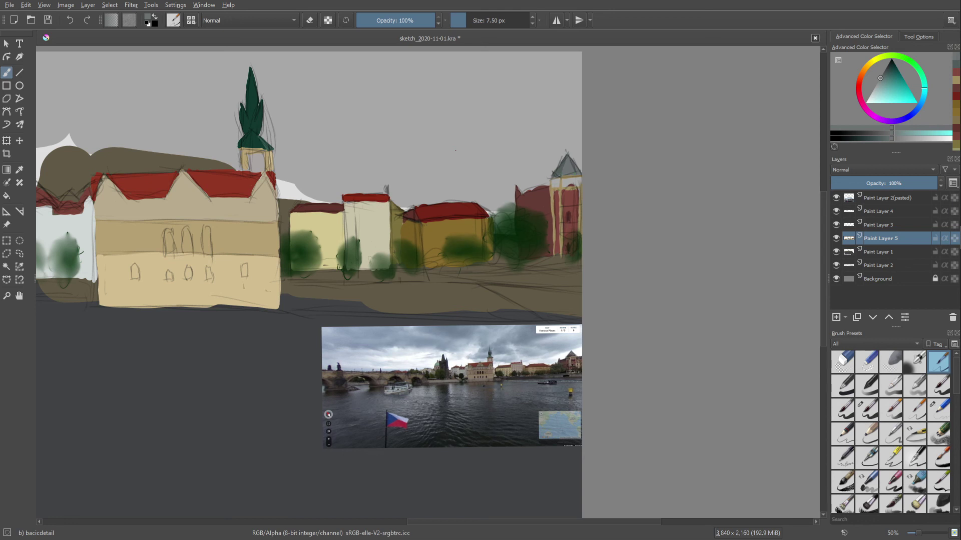
right_click(492, 224)
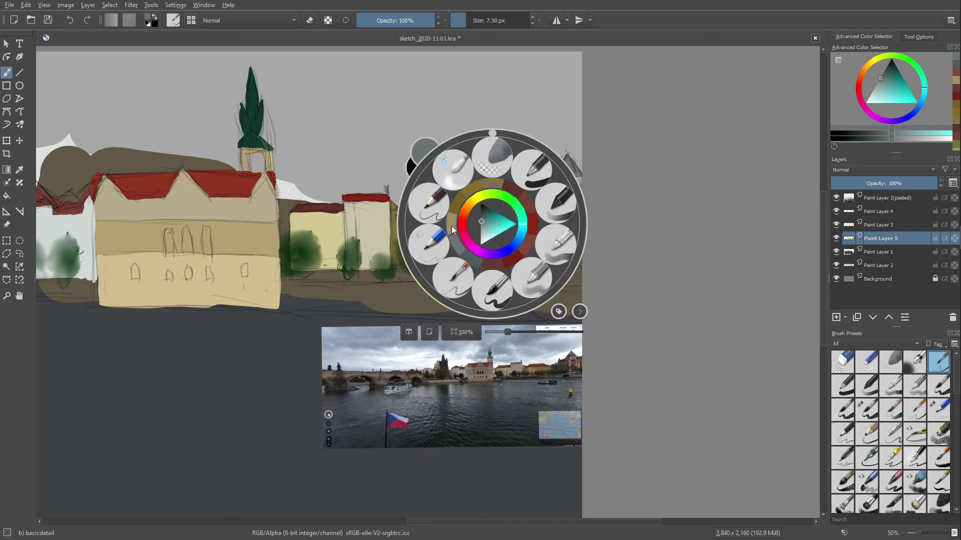
click(454, 226)
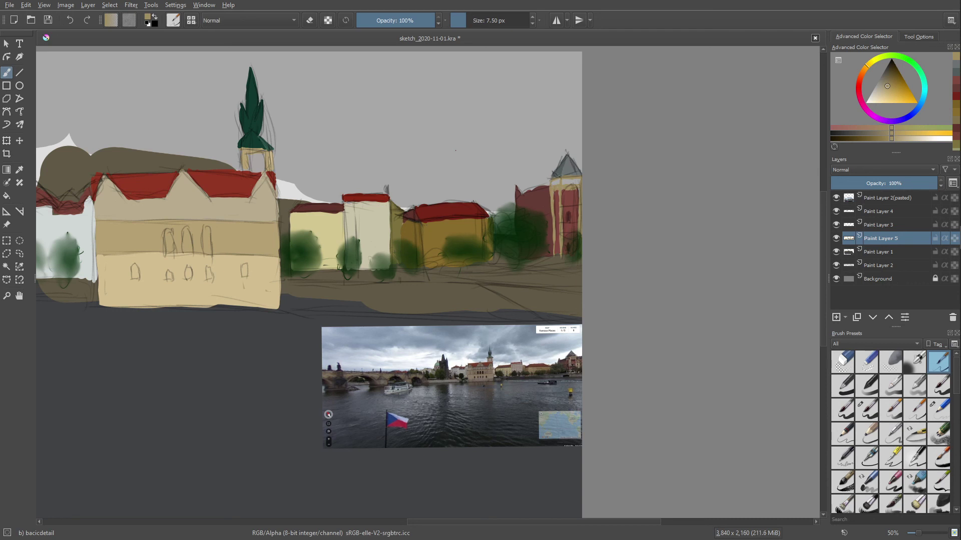
- Pick dark red in the colour triangle and switch to the b) Basic-5 Size Copy brush
right_click(463, 209)
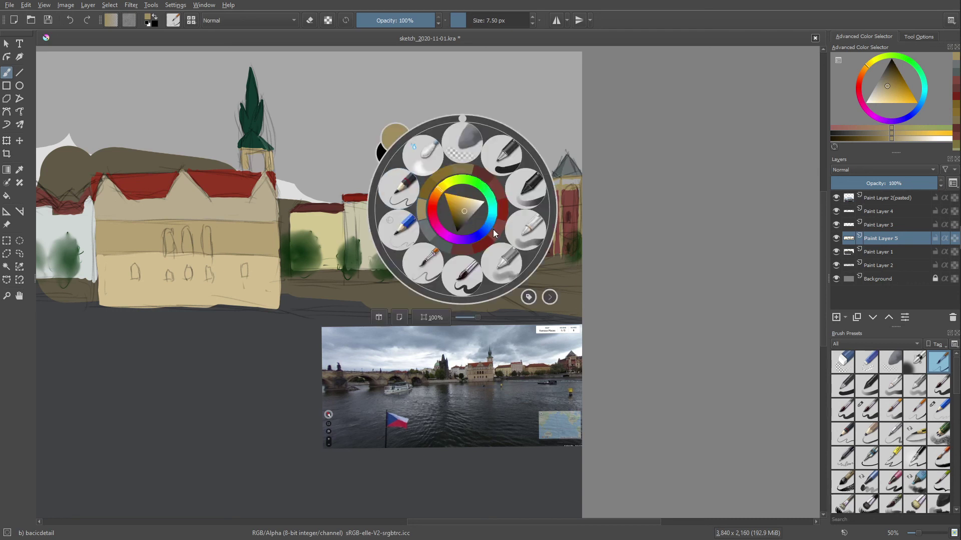
drag(497, 230, 430, 210)
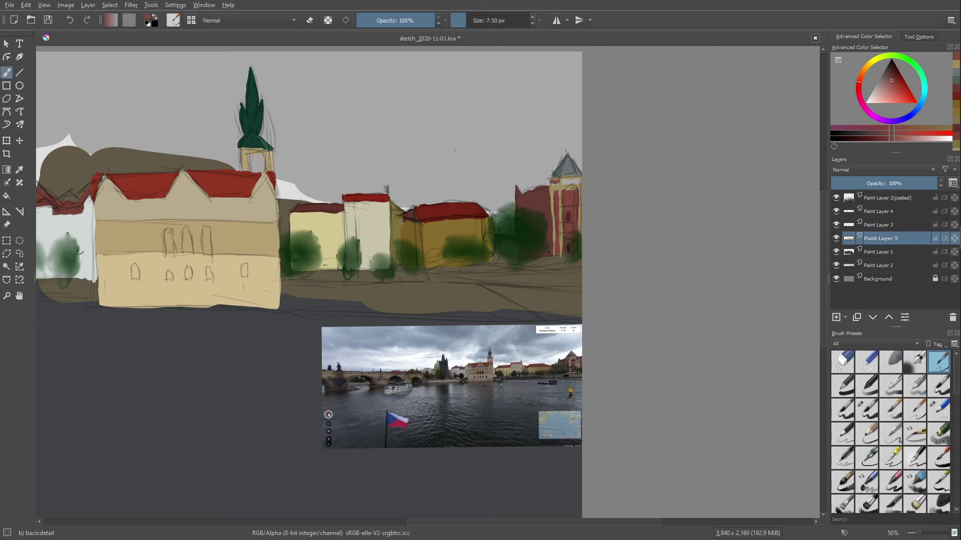
right_click(490, 171)
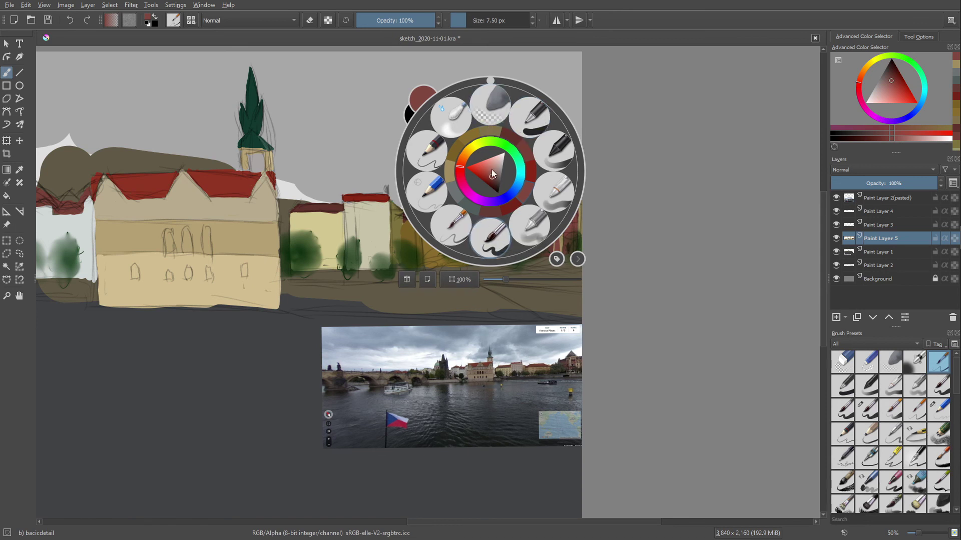
click(490, 238)
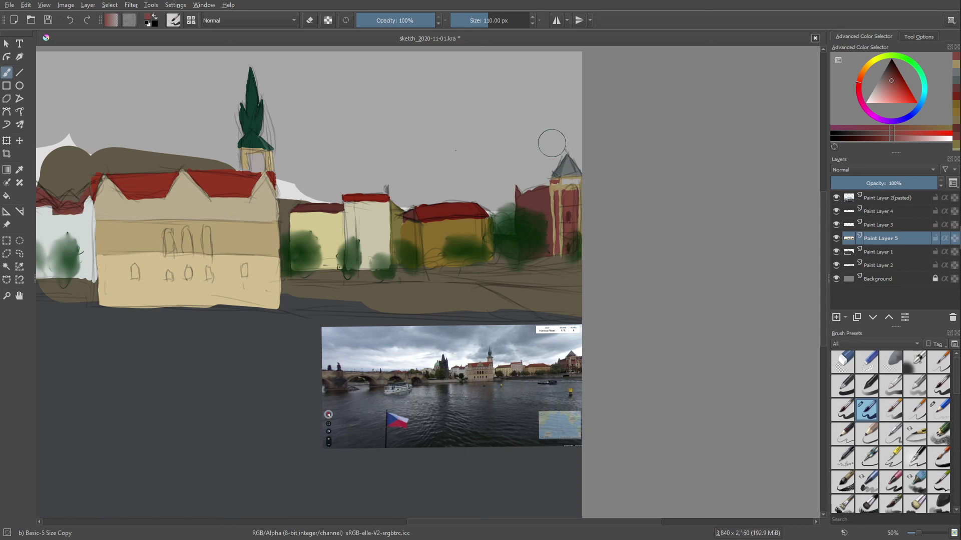
- Shrink the brush to about 38 px, dab near the right tower, and pan to the yellow bridge
mouse_move(448, 319)
mouse_down()
mouse_move(420, 319)
mouse_move(412, 302)
mouse_up()
click(553, 181)
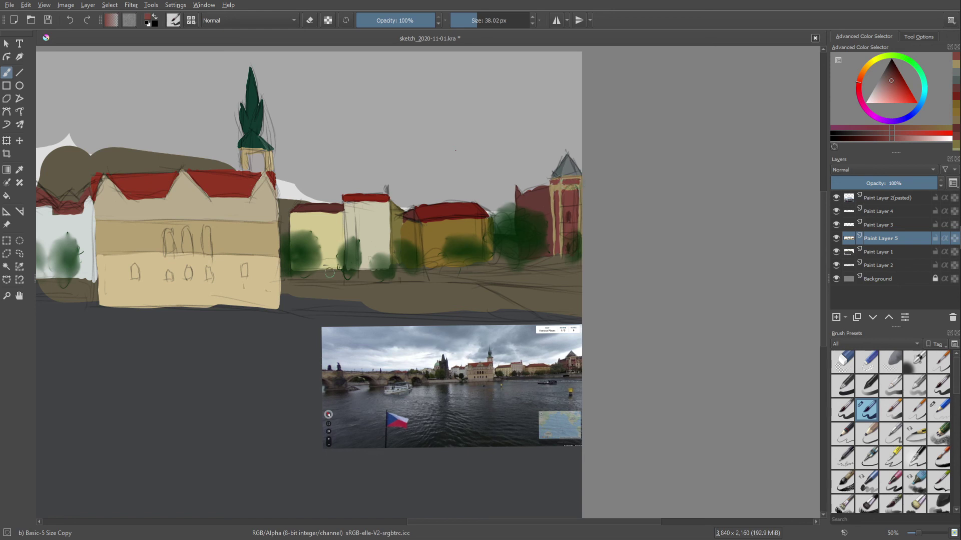
mouse_move(231, 246)
mouse_down()
mouse_move(368, 246)
mouse_move(565, 281)
mouse_move(235, 206)
mouse_move(123, 199)
mouse_move(25, 208)
mouse_up()
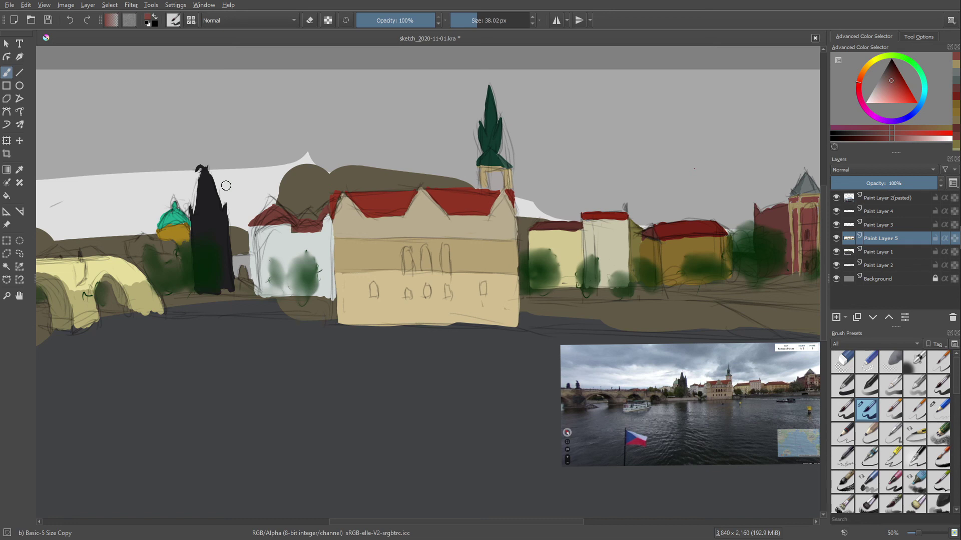
- Zoom out to 33% in Canvas-Only mode and toggle zoom to compare the full painting
key(minus)
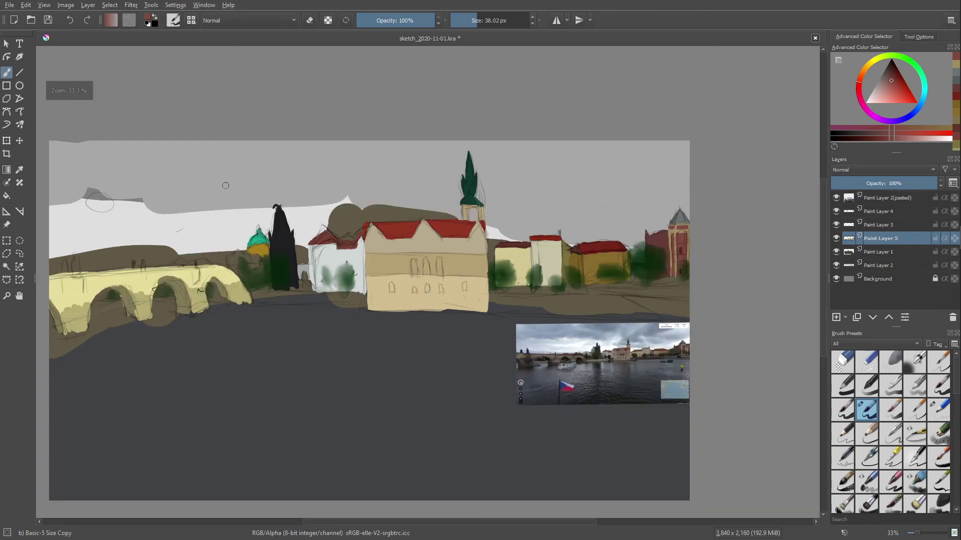
key(Tab)
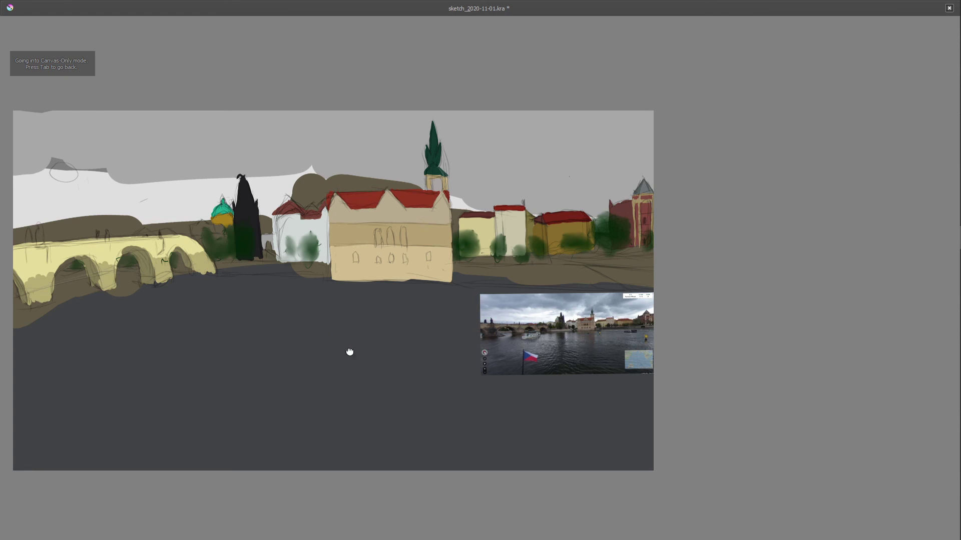
drag(349, 351, 460, 342)
key(minus)
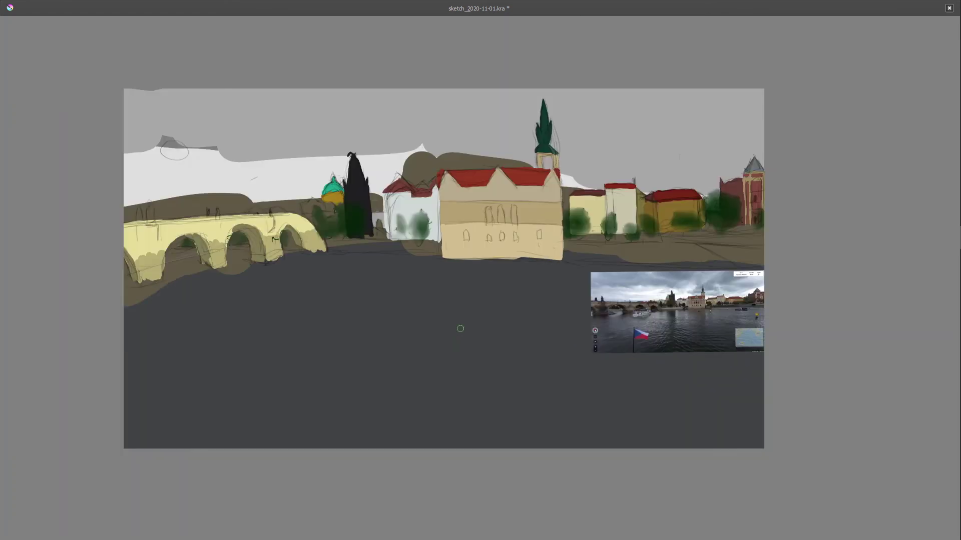
key(plus)
key(minus)
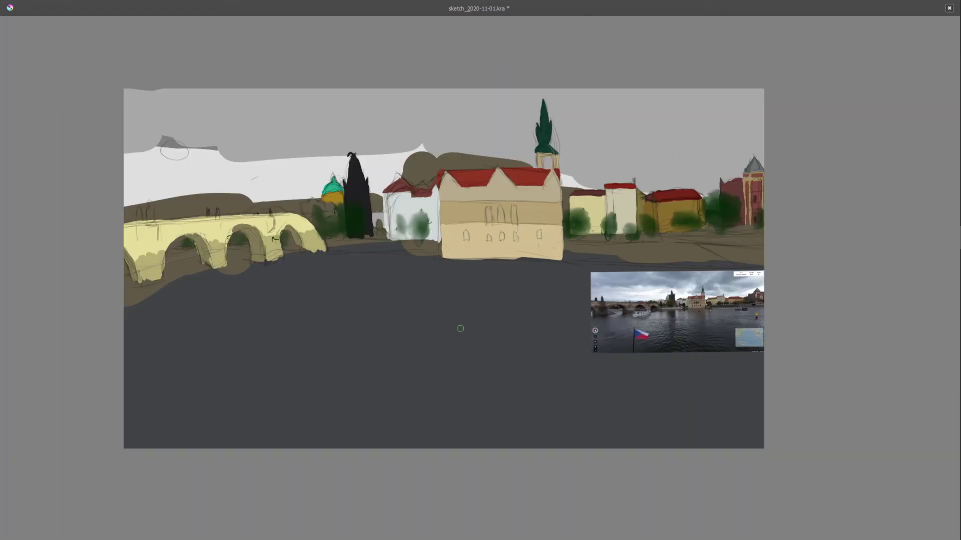